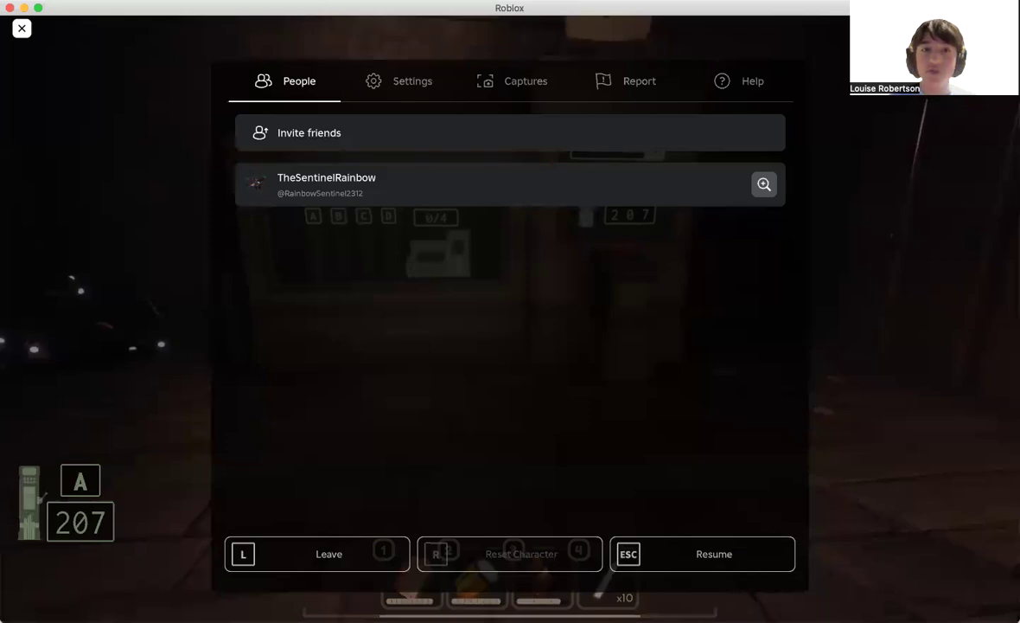
- Resume the game and walk past the Anchor Code A panel to the anchor A keypad
{"action": "key", "text": "Escape"}
{"action": "key", "text": "Escape"}
{"action": "key", "text": "Escape"}
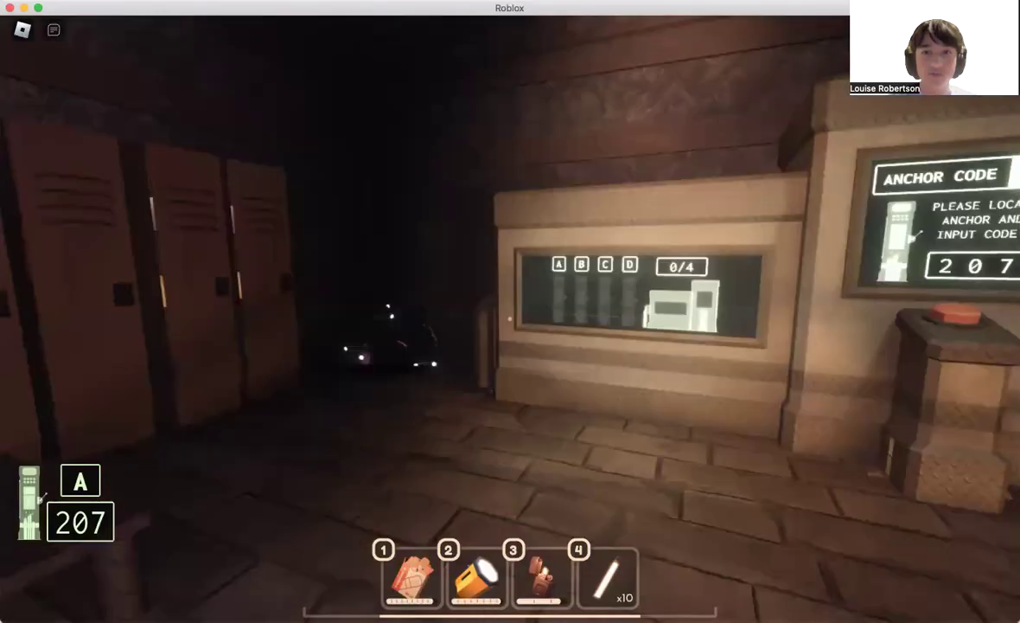
{"action": "key", "text": "w"}
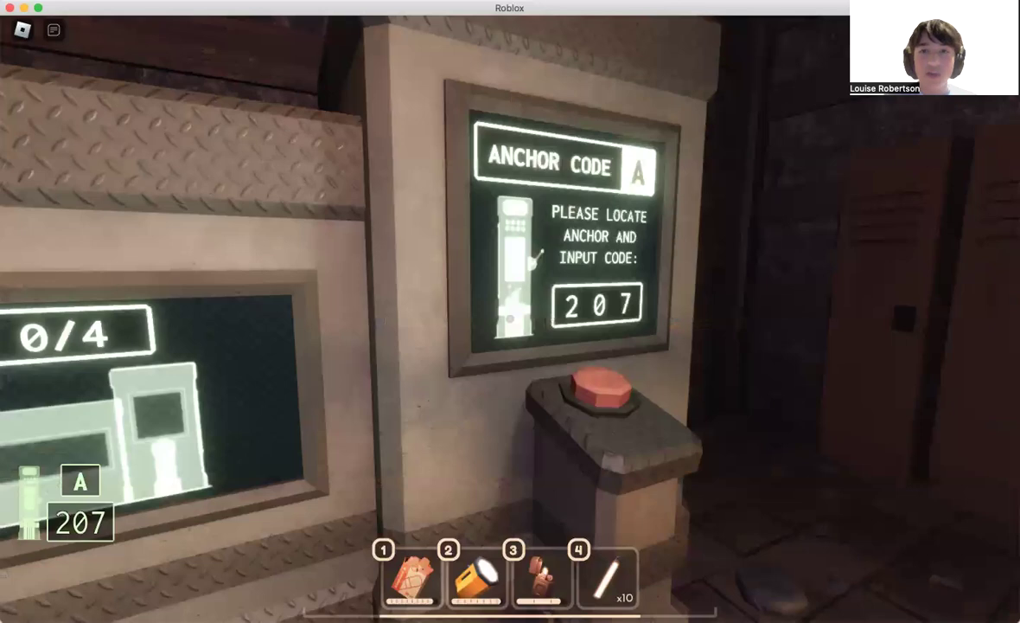
{"action": "left_click_drag", "start_coordinate": [510, 311], "coordinate": [260, 312]}
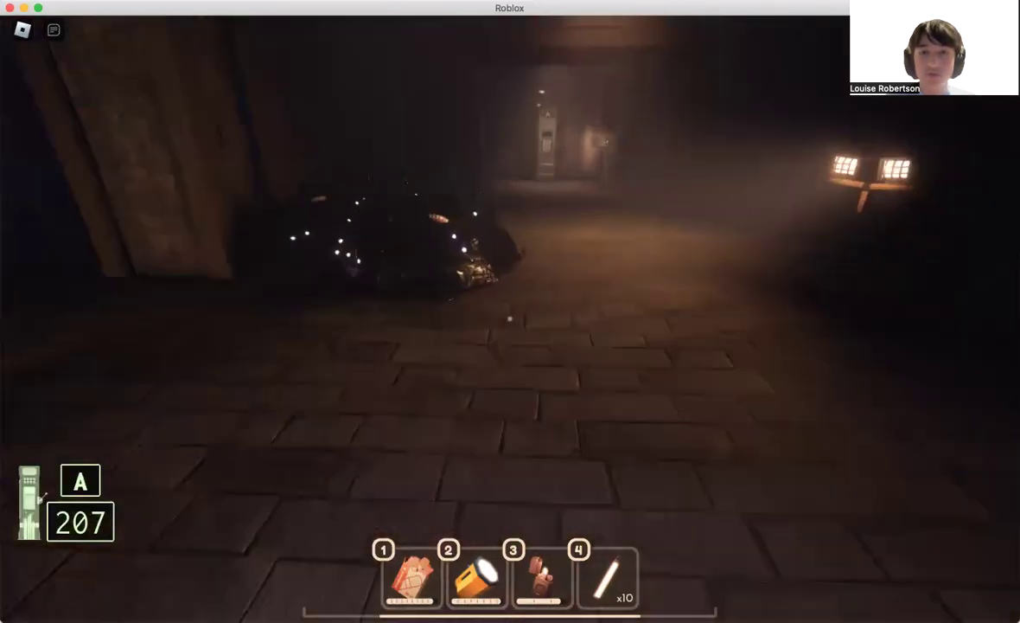
{"action": "key", "text": "w"}
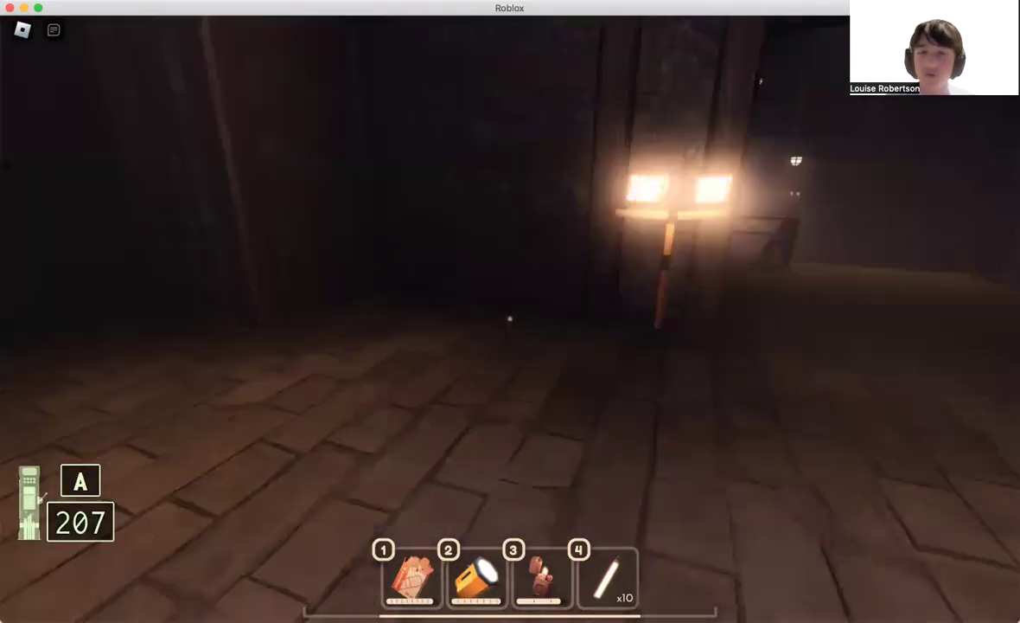
{"action": "key", "text": "w"}
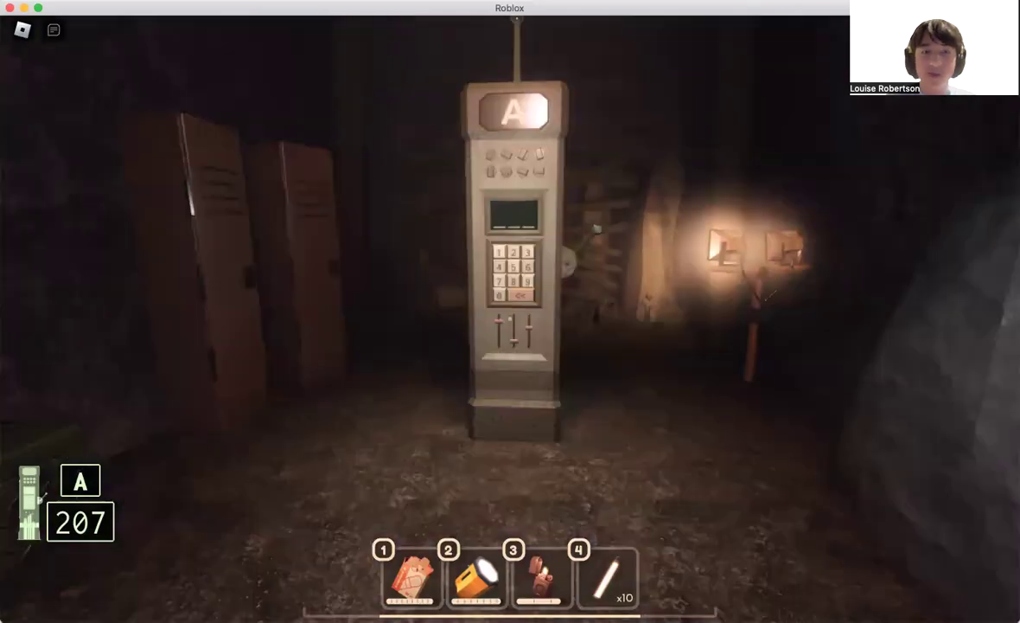
{"action": "key", "text": "w"}
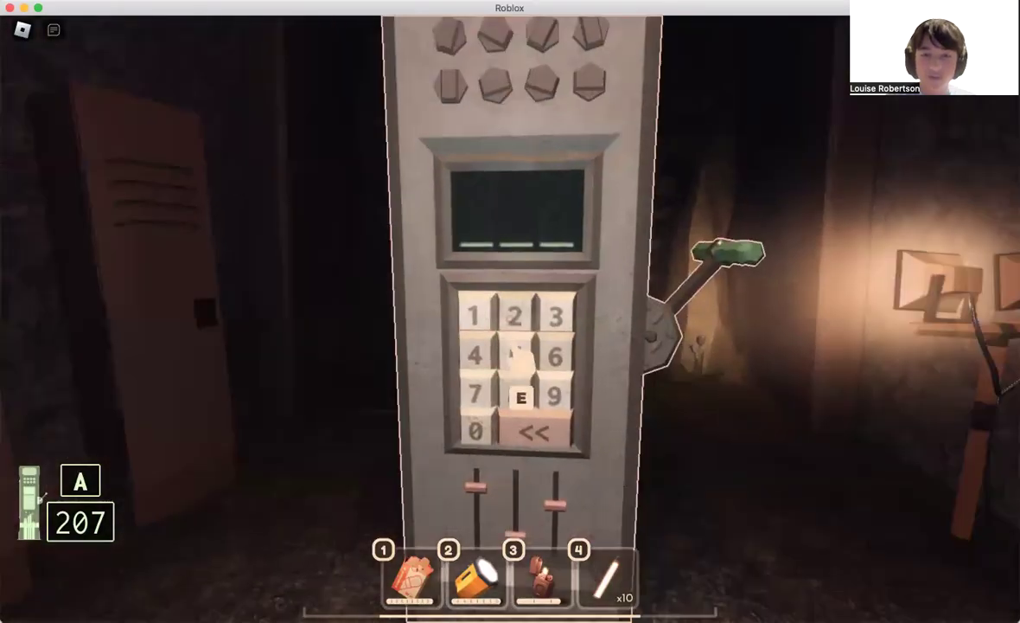
{"action": "key", "text": "w"}
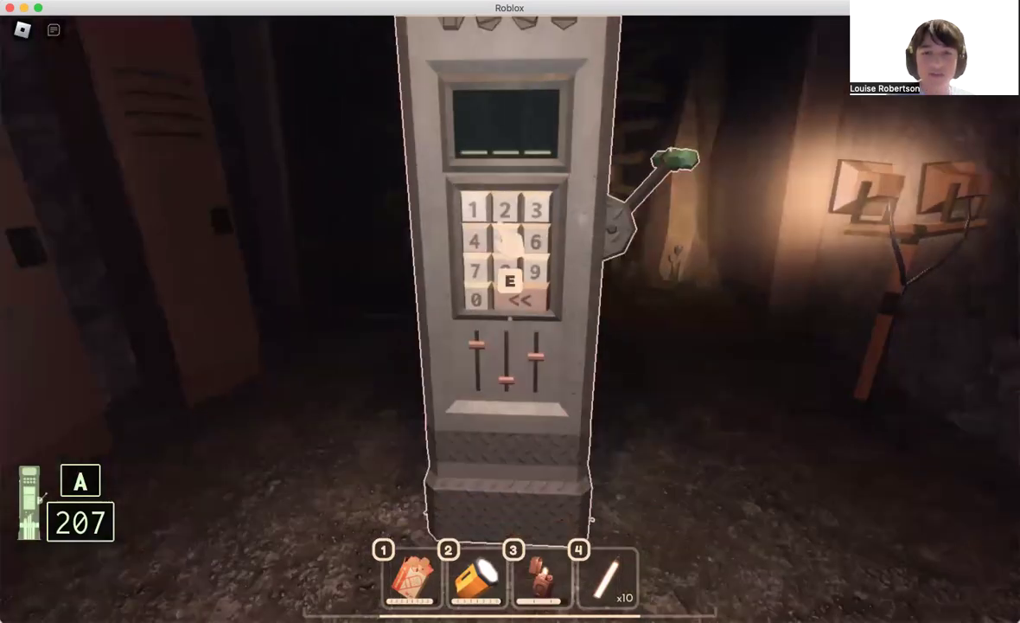
{"action": "key", "text": "w"}
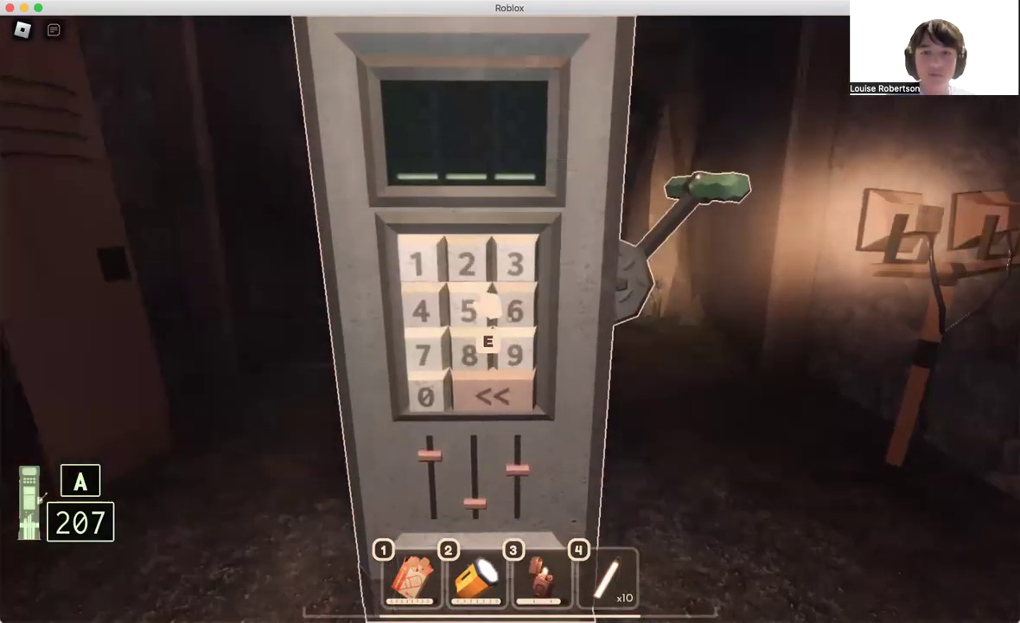
- Circle the anchor A machine while scanning the courtyard and nearby creatures
{"action": "key", "text": "s"}
{"action": "key", "text": "d"}
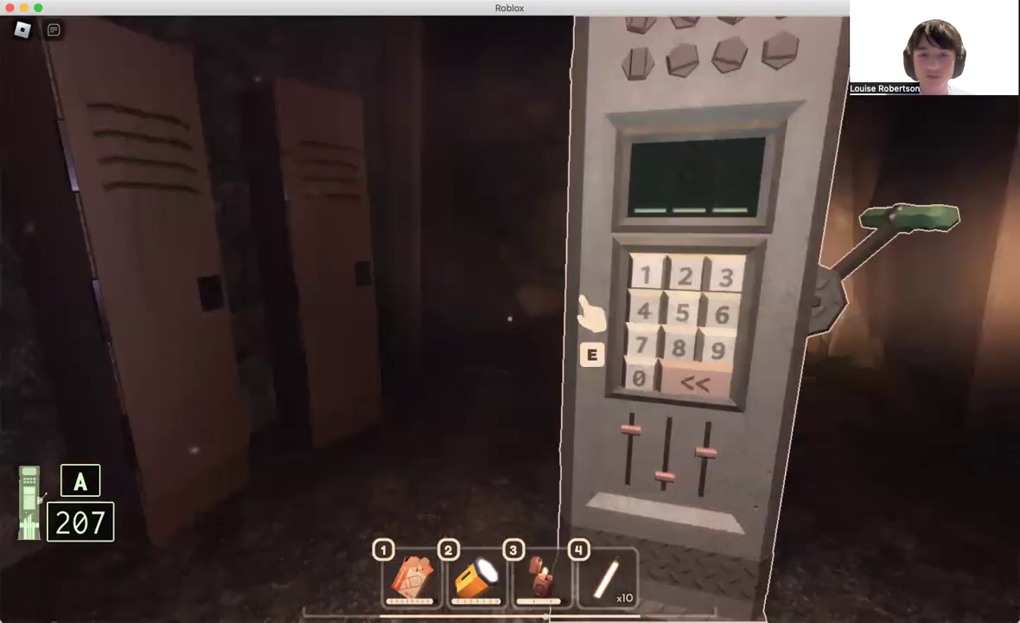
{"action": "left_click_drag", "start_coordinate": [542, 313], "coordinate": [260, 313]}
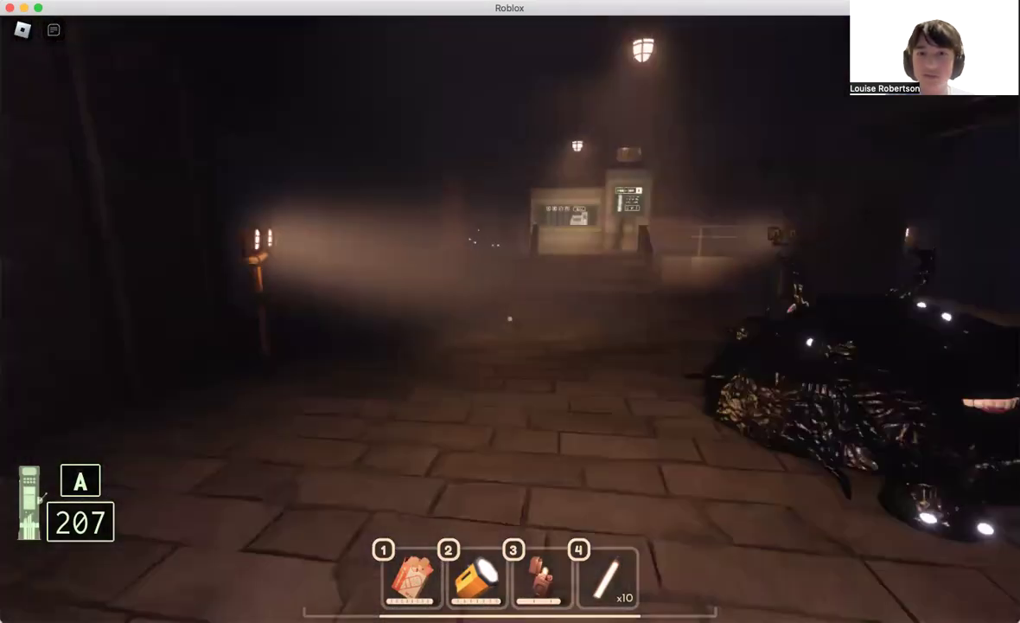
{"action": "left_click_drag", "start_coordinate": [510, 319], "coordinate": [259, 318]}
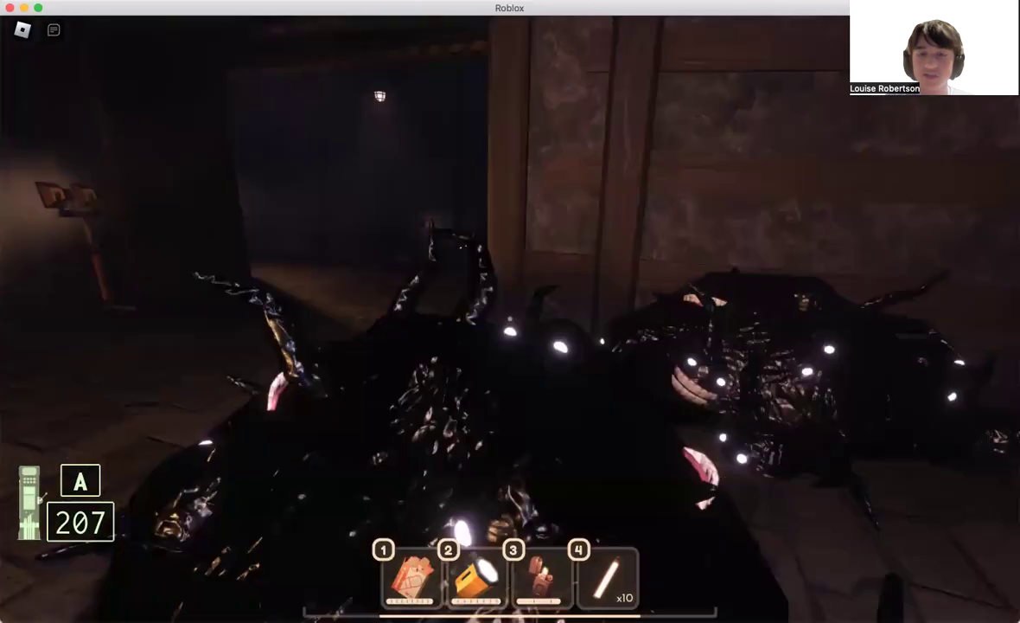
{"action": "key", "text": "w"}
{"action": "key", "text": "w"}
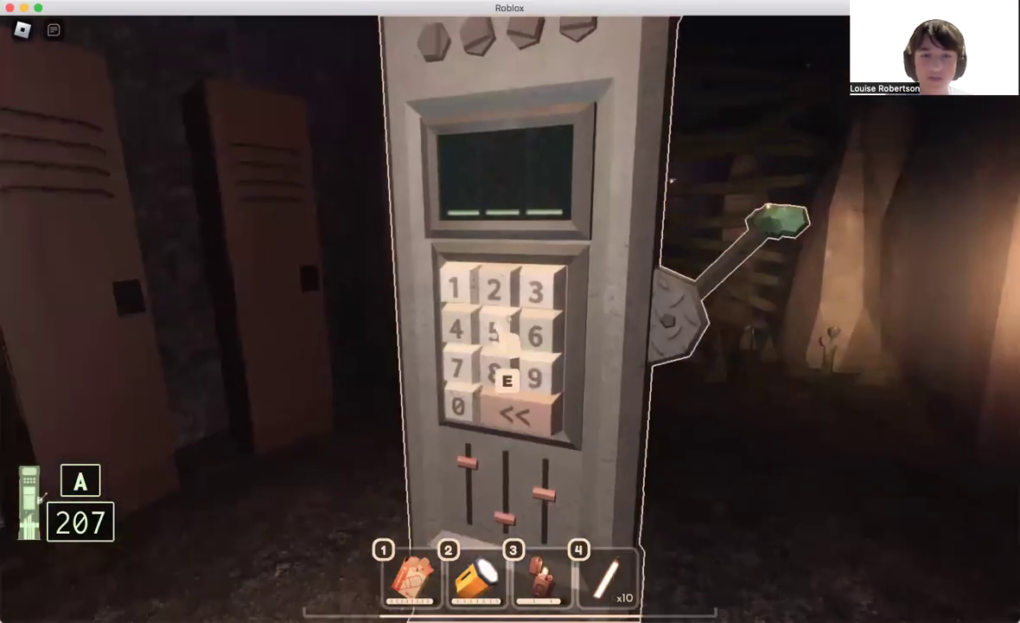
- Look over the lockers, cave wall and box, then head for the pillar by the creature
{"action": "key", "text": "a"}
{"action": "left_click_drag", "start_coordinate": [510, 311], "coordinate": [260, 311]}
{"action": "left_click_drag", "start_coordinate": [509, 319], "coordinate": [260, 319]}
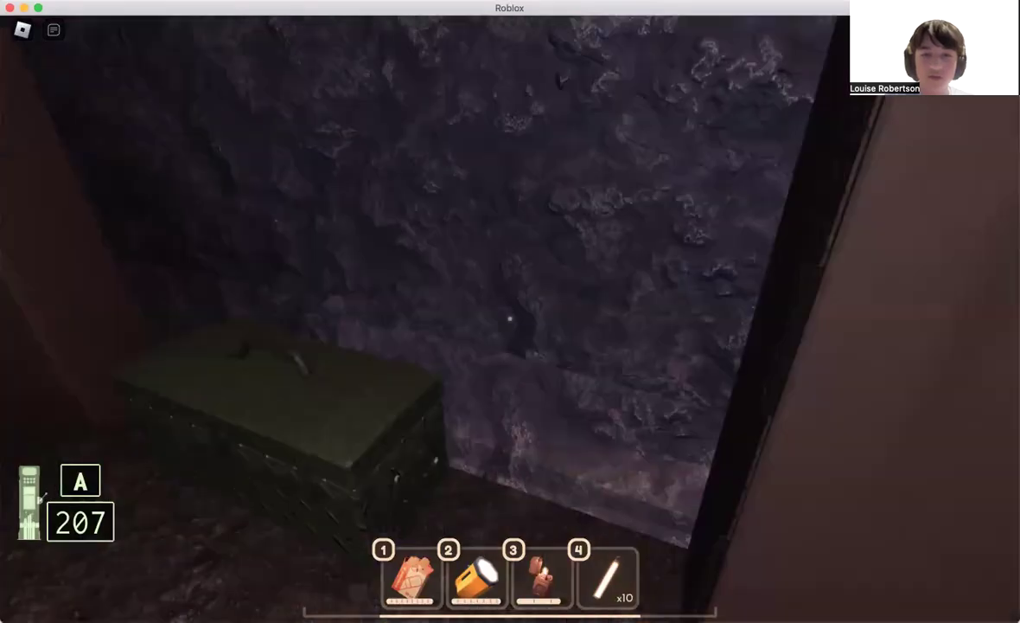
{"action": "left_click_drag", "start_coordinate": [509, 318], "coordinate": [735, 319]}
{"action": "left_click_drag", "start_coordinate": [510, 318], "coordinate": [260, 318]}
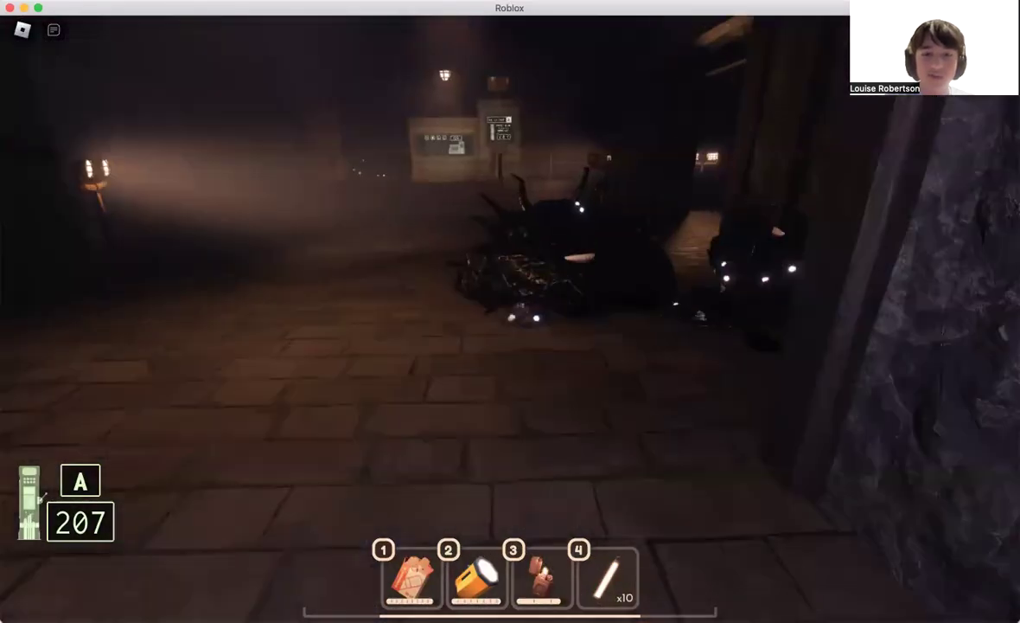
{"action": "key", "text": "w"}
- Briefly open and close the keypad, then pick up the bandage from the floor
{"action": "left_click_drag", "start_coordinate": [510, 318], "coordinate": [735, 319]}
{"action": "left_click", "coordinate": [511, 325]}
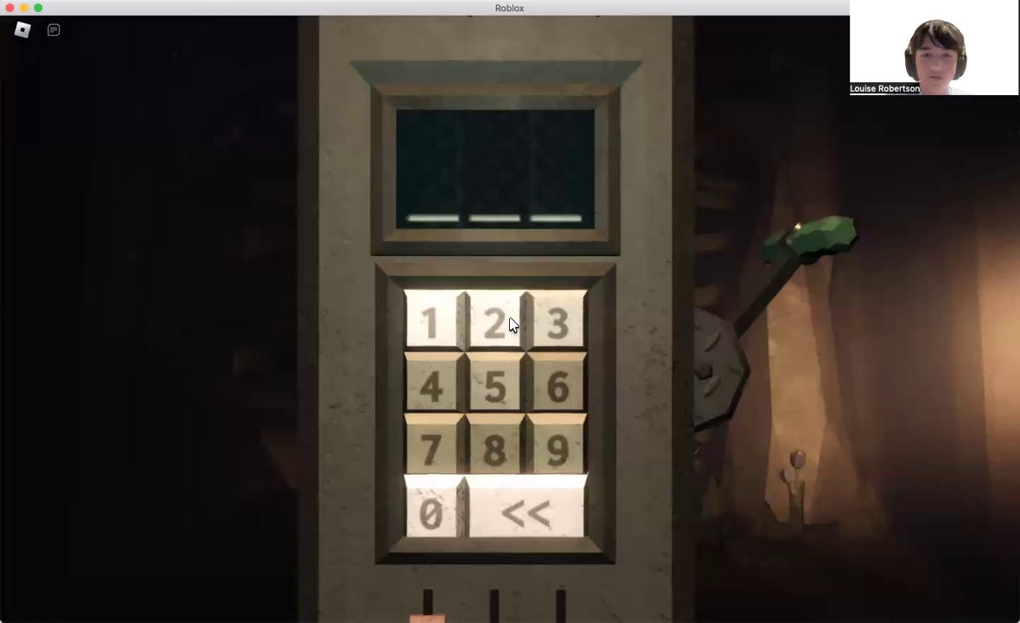
{"action": "key", "text": "Escape"}
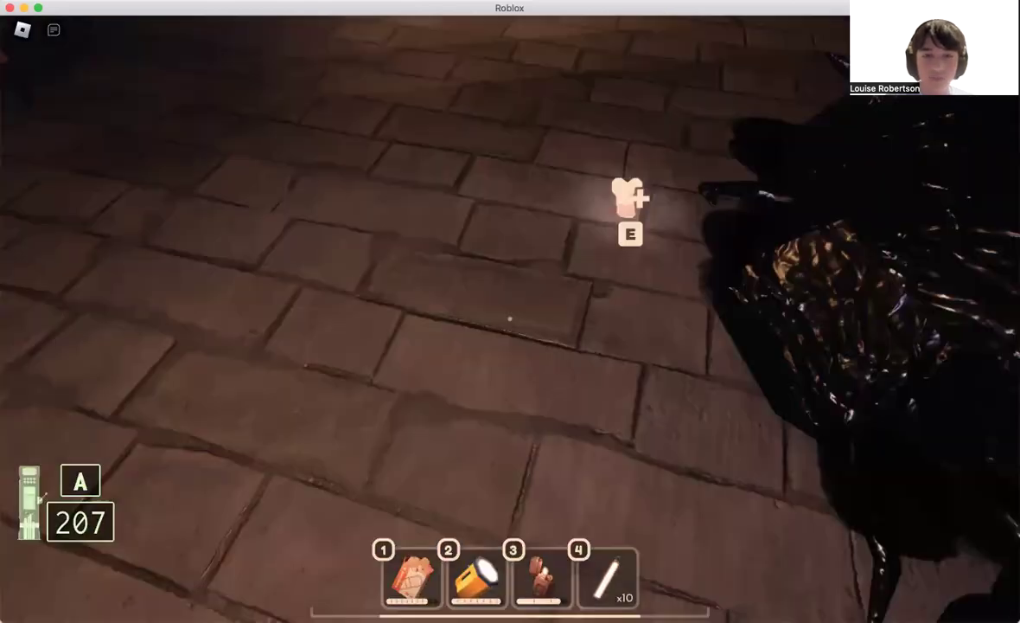
{"action": "key", "text": "e"}
- Enter code 207 on the anchor A keypad
{"action": "left_click_drag", "start_coordinate": [510, 433], "coordinate": [510, 260]}
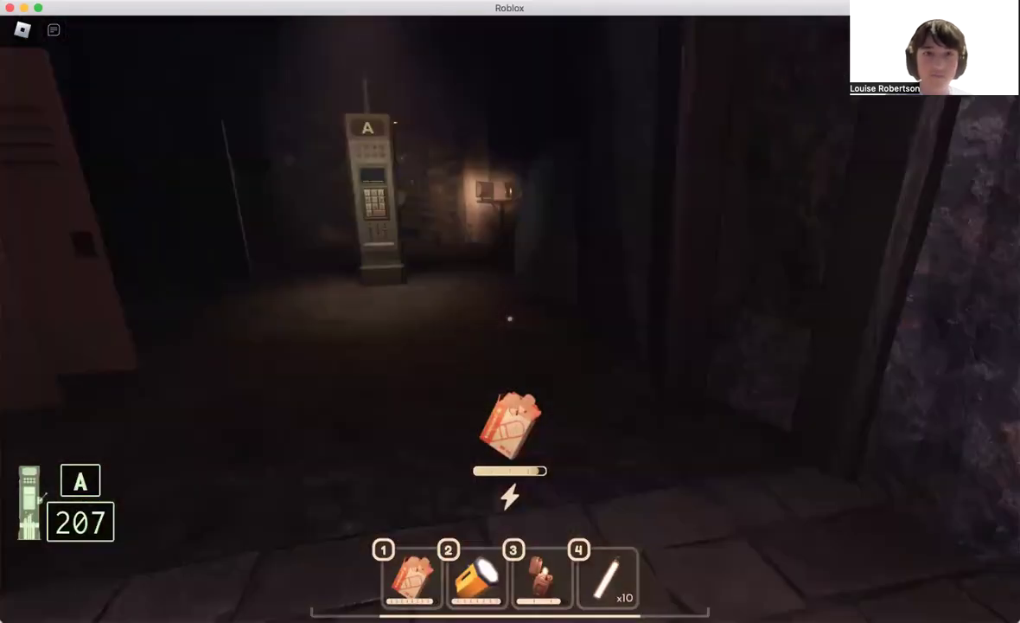
{"action": "key", "text": "w"}
{"action": "key", "text": "e"}
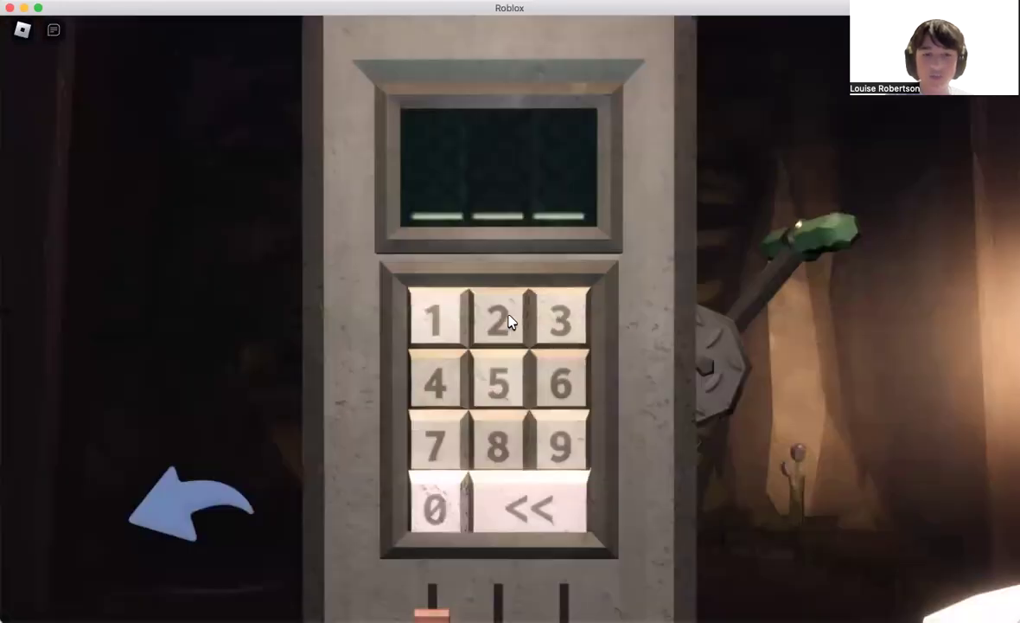
{"action": "left_click", "coordinate": [496, 321]}
{"action": "left_click", "coordinate": [439, 510]}
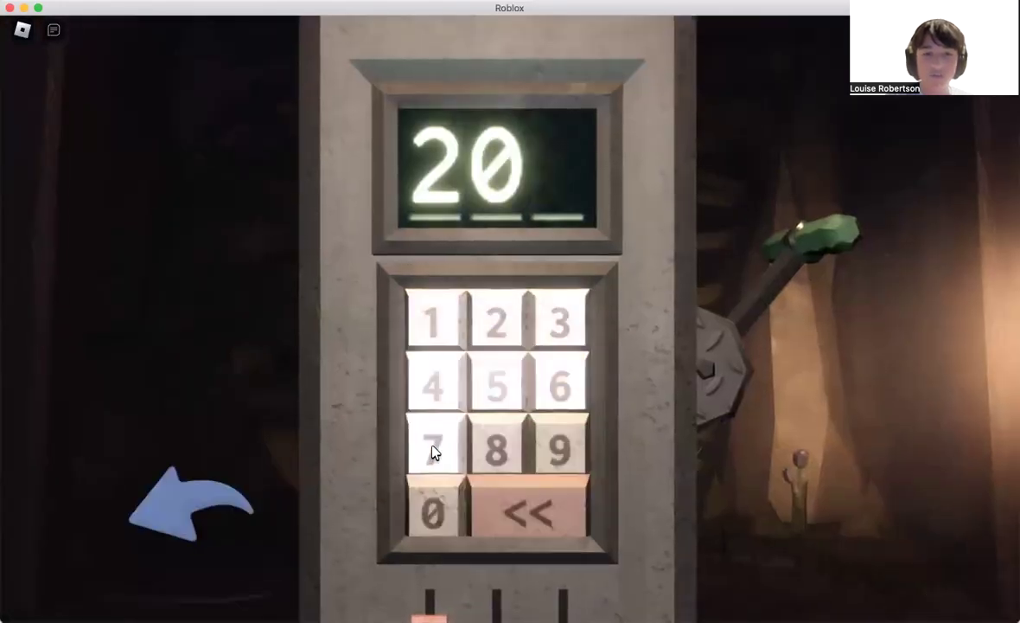
{"action": "left_click", "coordinate": [432, 448]}
{"action": "key", "text": "Return"}
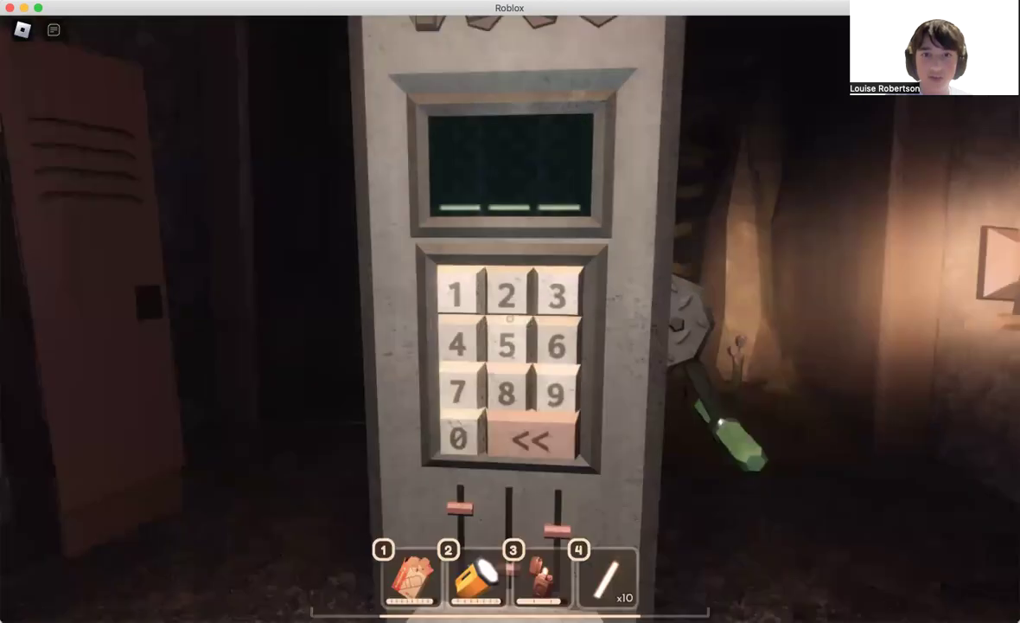
- Loot a bandage from the green chest, bringing bandages to 10/10
{"action": "mouse_move", "coordinate": [510, 312]}
{"action": "left_mouse_down"}
{"action": "mouse_move", "coordinate": [173, 311]}
{"action": "mouse_move", "coordinate": [216, 363]}
{"action": "left_mouse_up"}
{"action": "left_click_drag", "start_coordinate": [510, 320], "coordinate": [346, 216]}
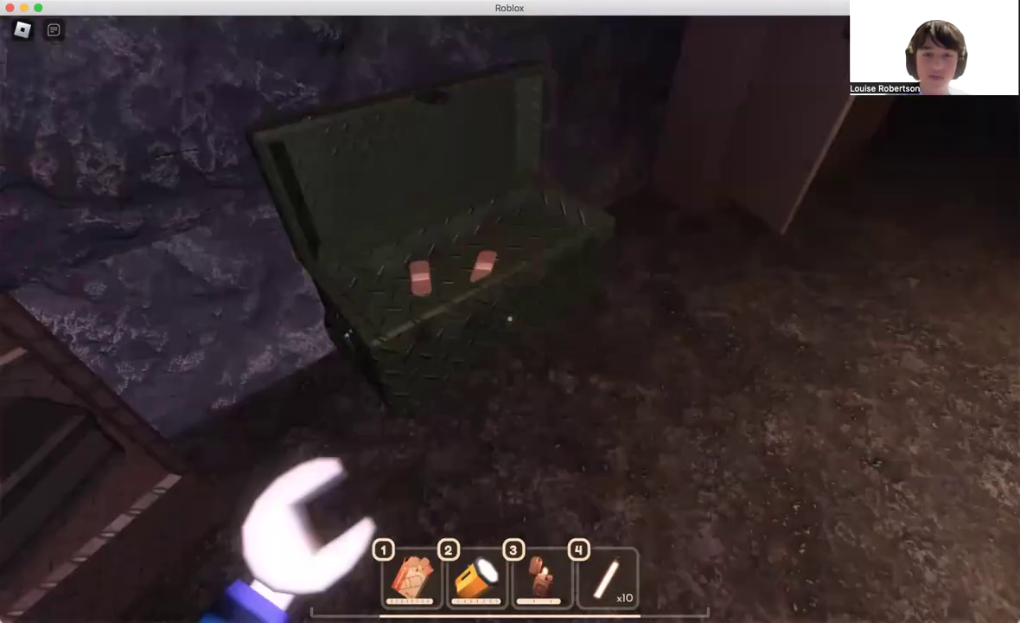
{"action": "mouse_move", "coordinate": [510, 320]}
{"action": "left_mouse_down"}
{"action": "mouse_move", "coordinate": [346, 260]}
{"action": "mouse_move", "coordinate": [692, 312]}
{"action": "mouse_move", "coordinate": [328, 311]}
{"action": "mouse_move", "coordinate": [510, 216]}
{"action": "left_mouse_up"}
{"action": "key", "text": "e"}
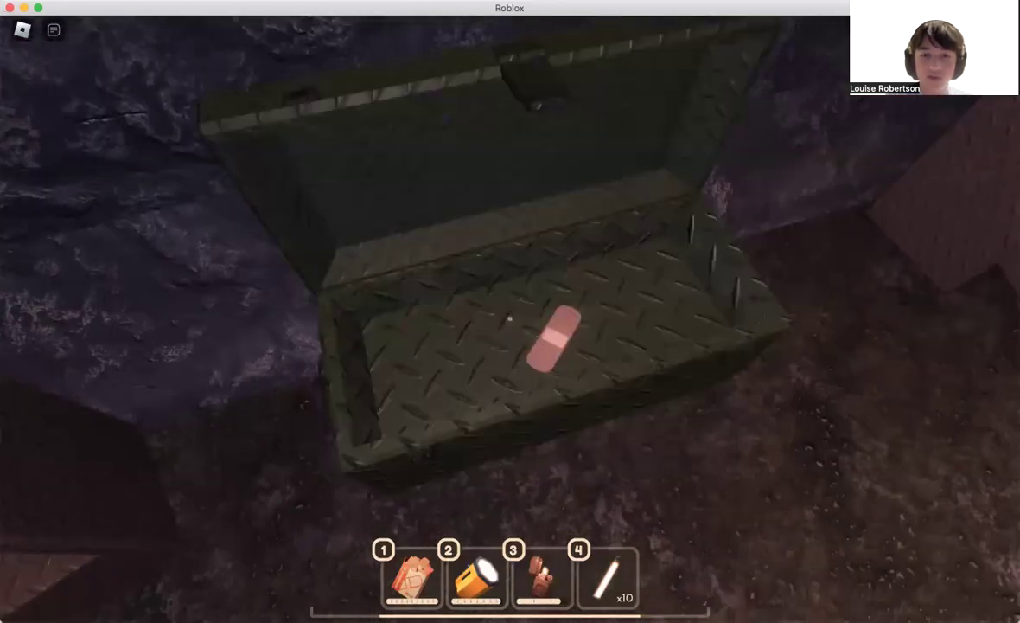
{"action": "key", "text": "e"}
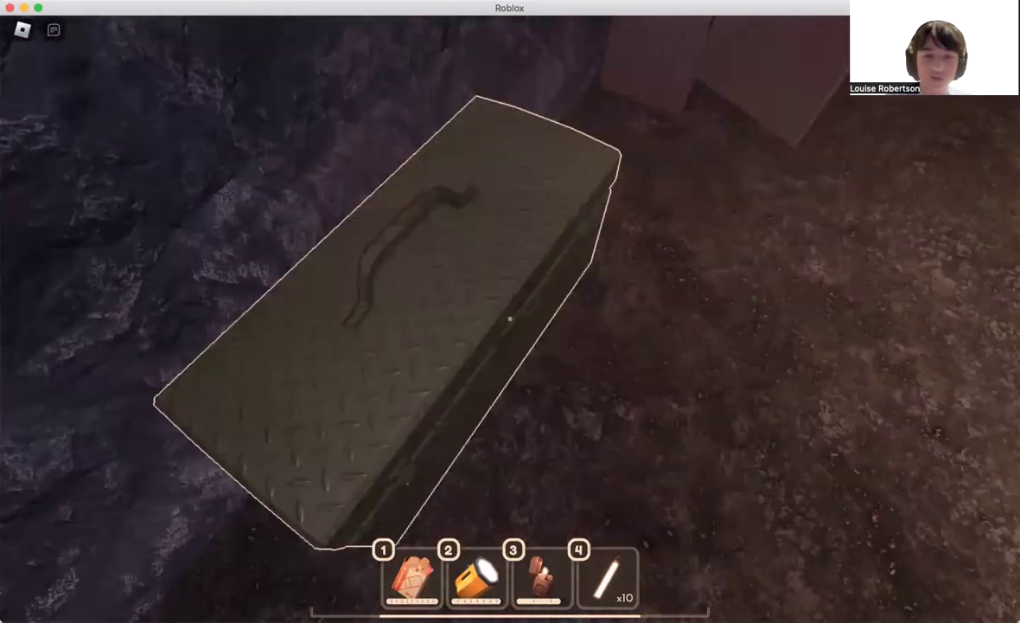
{"action": "key", "text": "e"}
{"action": "key", "text": "e"}
{"action": "left_click_drag", "start_coordinate": [511, 320], "coordinate": [259, 173]}
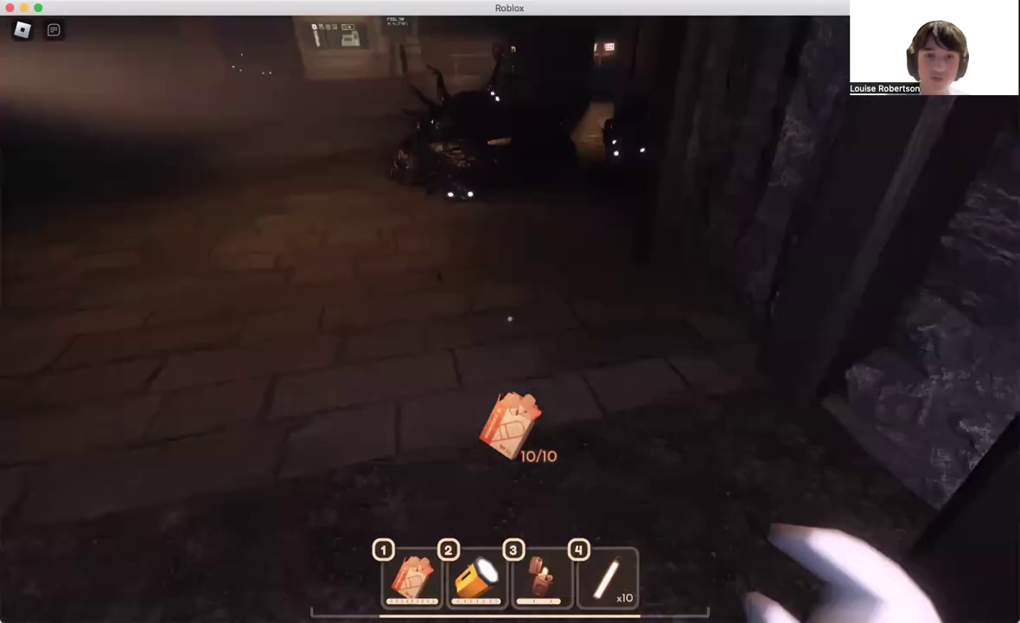
{"action": "left_click_drag", "start_coordinate": [510, 320], "coordinate": [260, 320]}
- Climb the stairs to the terminal and get the next anchor code, B 453
{"action": "key", "text": "w"}
{"action": "key", "text": "w"}
{"action": "key", "text": "w"}
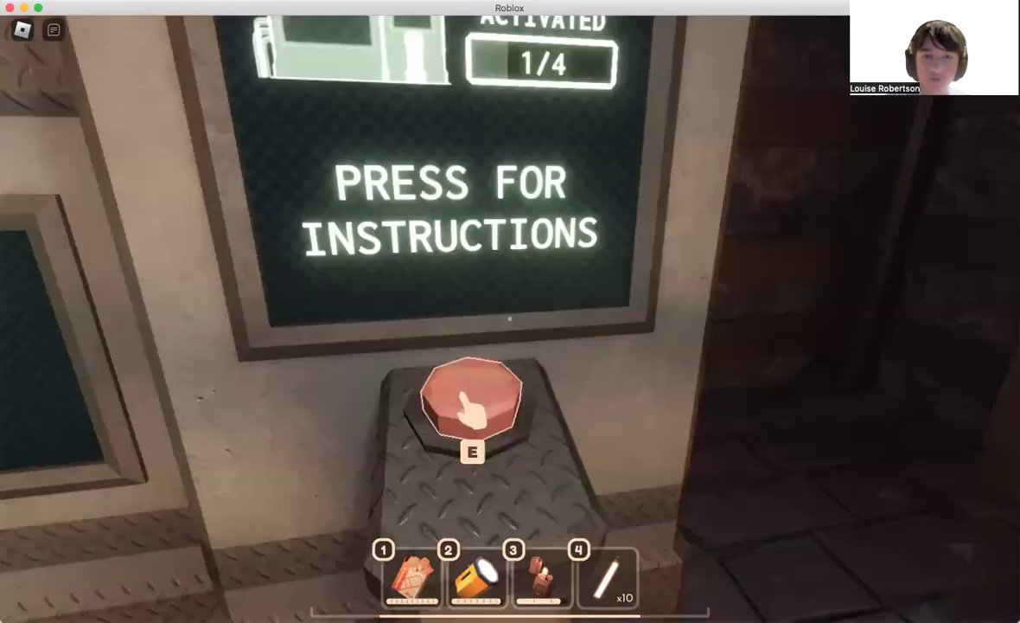
{"action": "key", "text": "e"}
{"action": "key", "text": "s"}
- Turn around and cross the dark corridor and room toward the stairs
{"action": "left_click_drag", "start_coordinate": [510, 320], "coordinate": [173, 320]}
{"action": "key", "text": "w"}
{"action": "key", "text": "w"}
{"action": "left_click_drag", "start_coordinate": [510, 320], "coordinate": [259, 320]}
{"action": "key", "text": "w"}
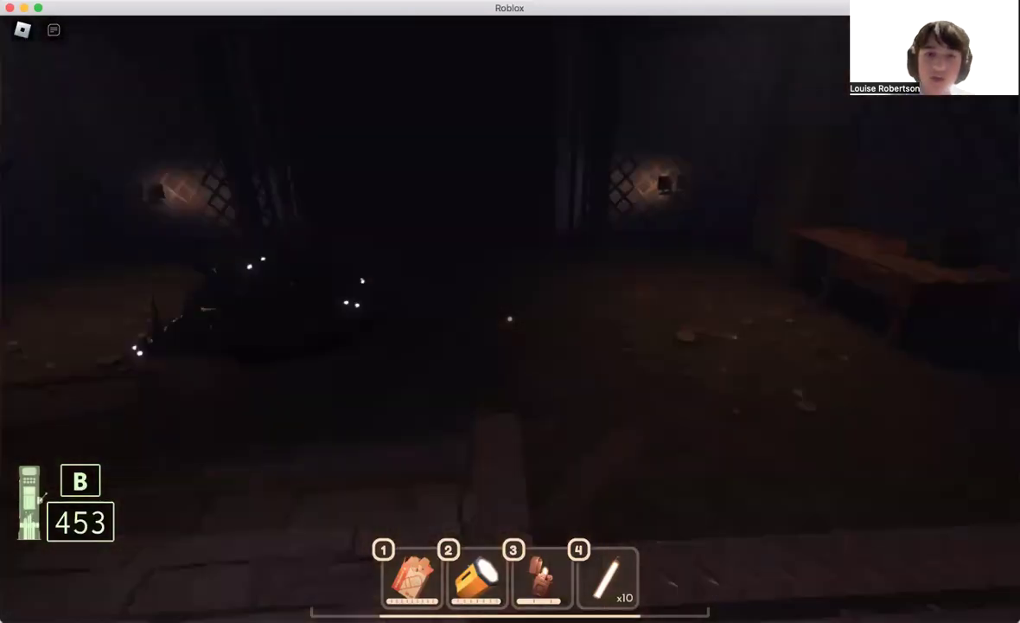
{"action": "left_click_drag", "start_coordinate": [510, 320], "coordinate": [346, 320]}
{"action": "key", "text": "w"}
{"action": "key", "text": "w"}
{"action": "key", "text": "w"}
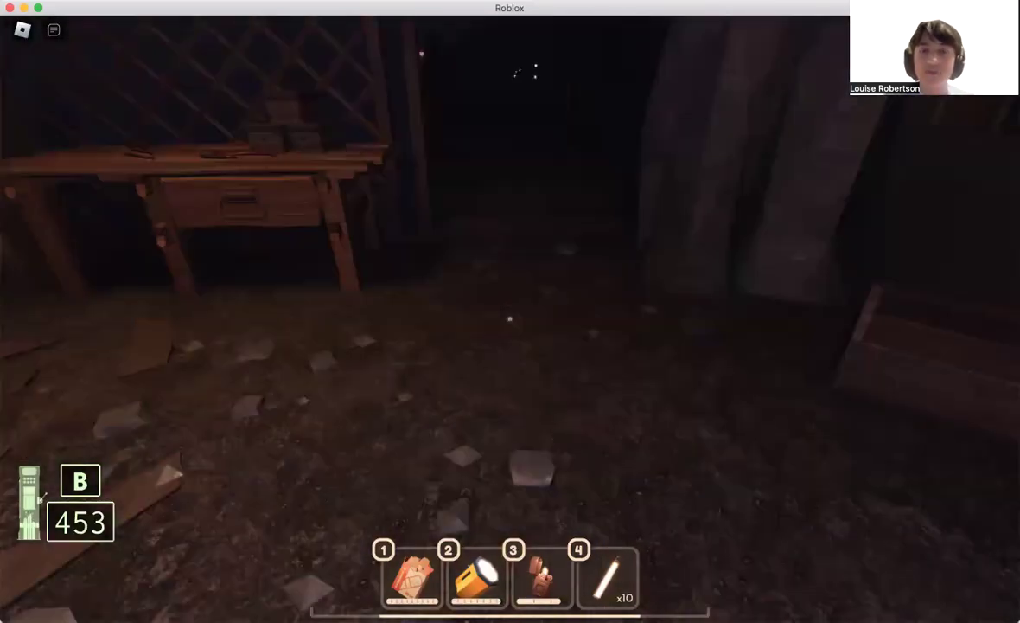
{"action": "key", "text": "w"}
{"action": "key", "text": "w"}
{"action": "key", "text": "w"}
{"action": "key", "text": "w"}
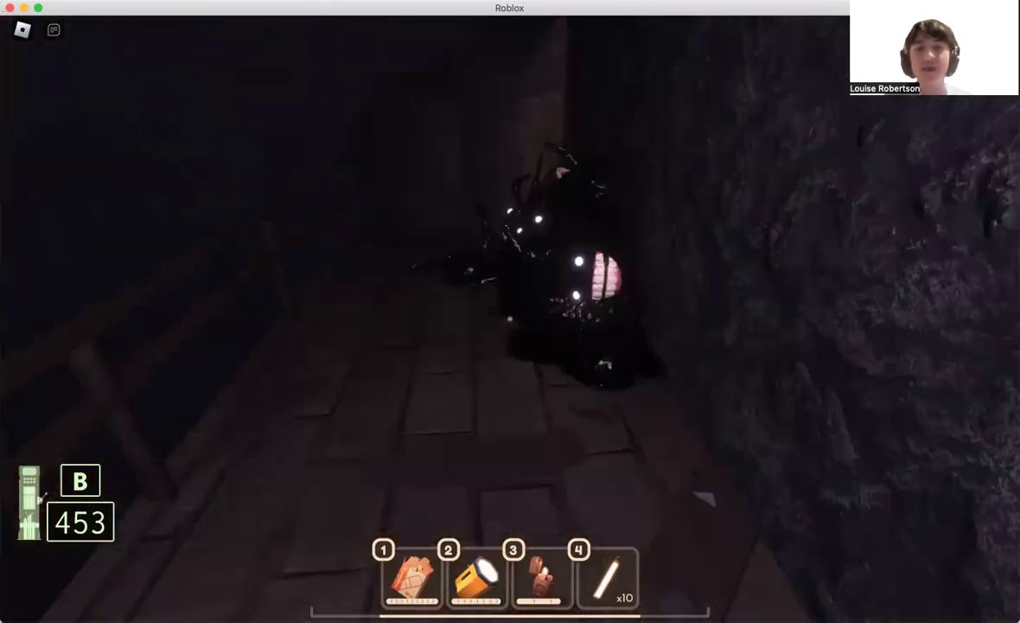
- Walk along the lamp-lit walkway as the creature leaves, then pause the game
{"action": "left_click_drag", "start_coordinate": [510, 320], "coordinate": [346, 259]}
{"action": "key", "text": "w"}
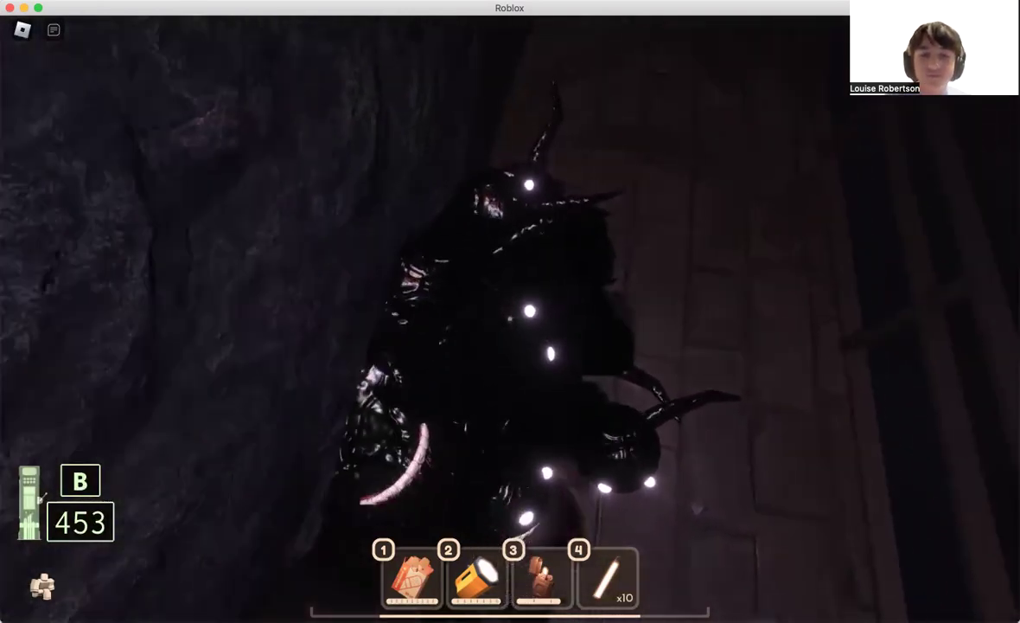
{"action": "left_click_drag", "start_coordinate": [510, 320], "coordinate": [510, 320]}
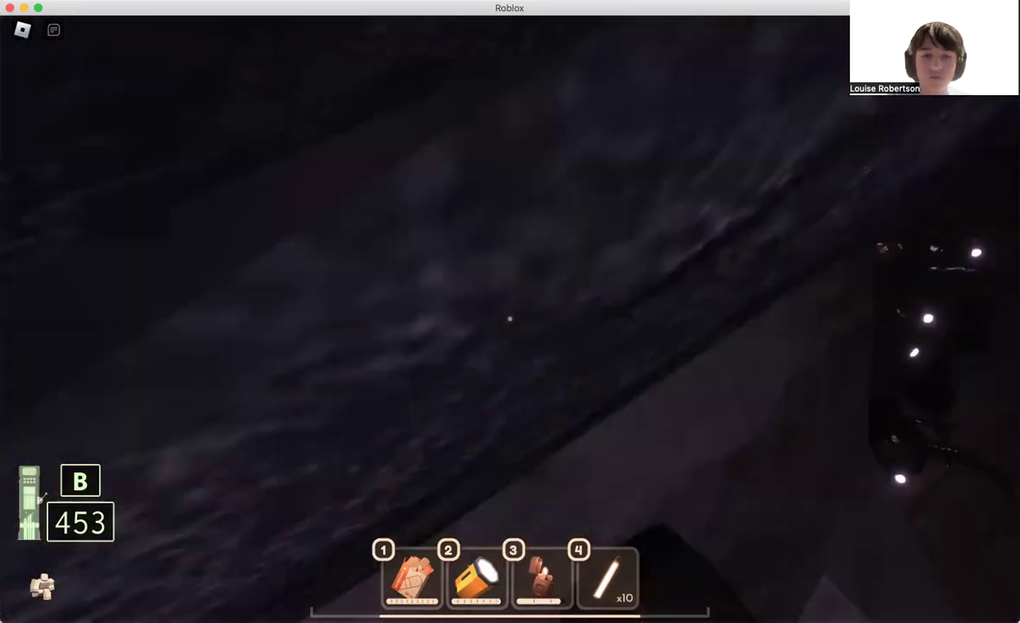
{"action": "key", "text": "w"}
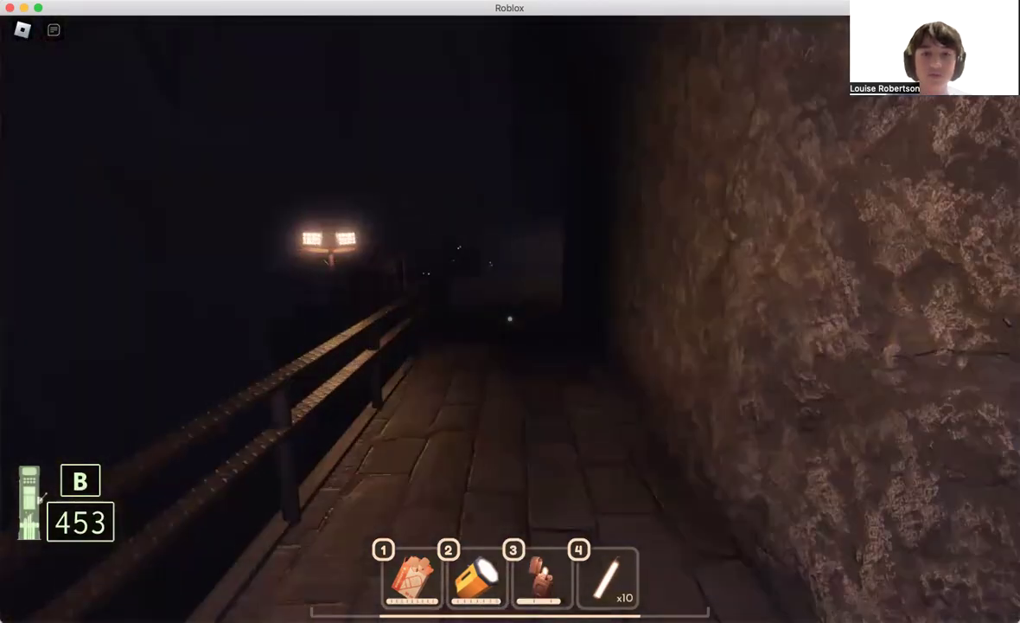
{"action": "key", "text": "Escape"}
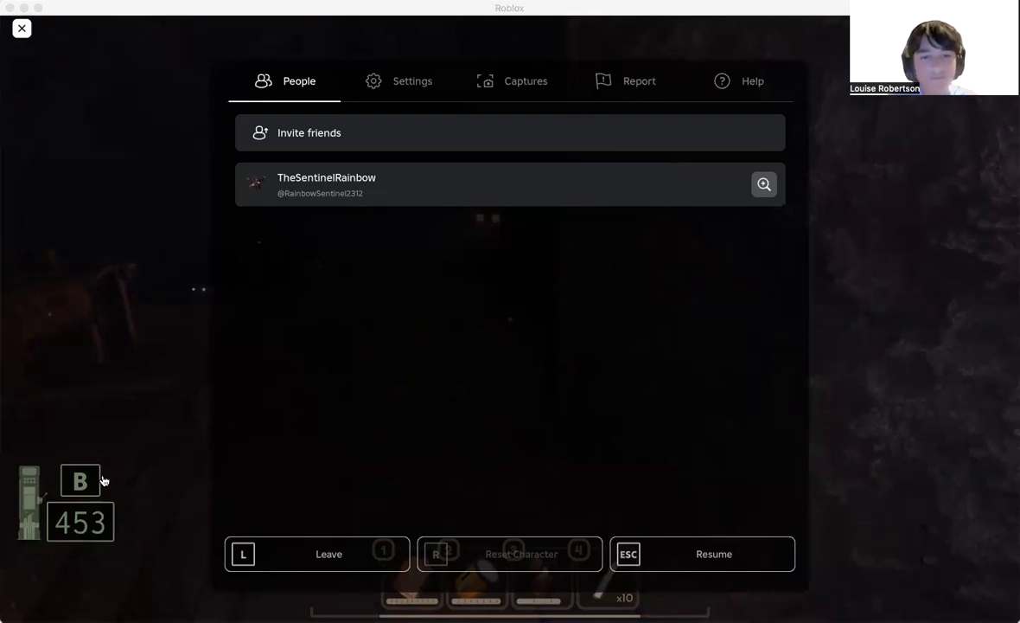
- Resume and descend the stairs past the twin lamp post into the lamp-lit room
{"action": "key", "text": "Escape"}
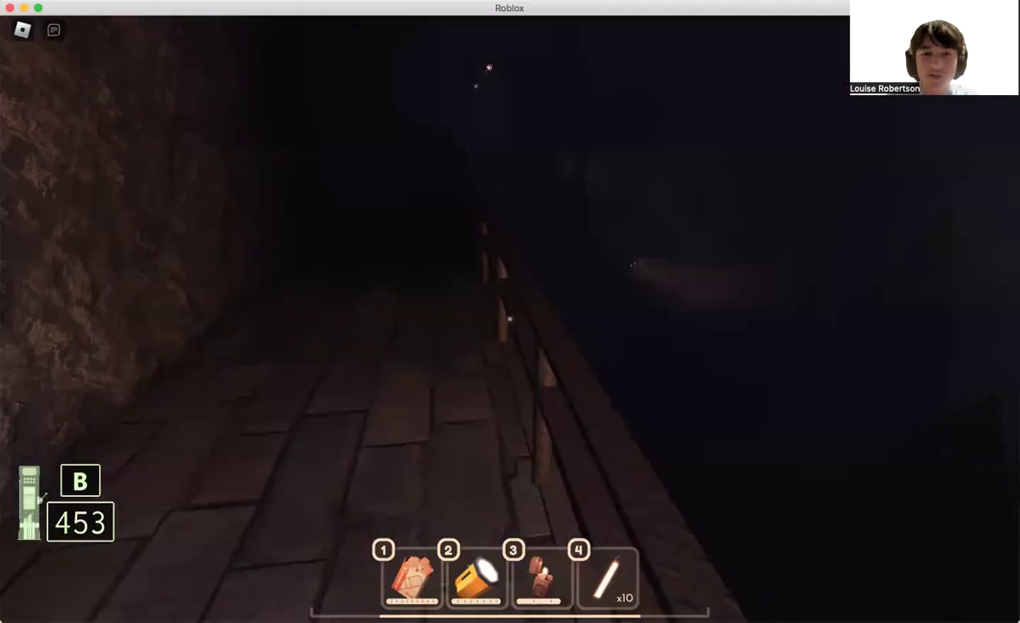
{"action": "left_click_drag", "start_coordinate": [510, 320], "coordinate": [510, 320]}
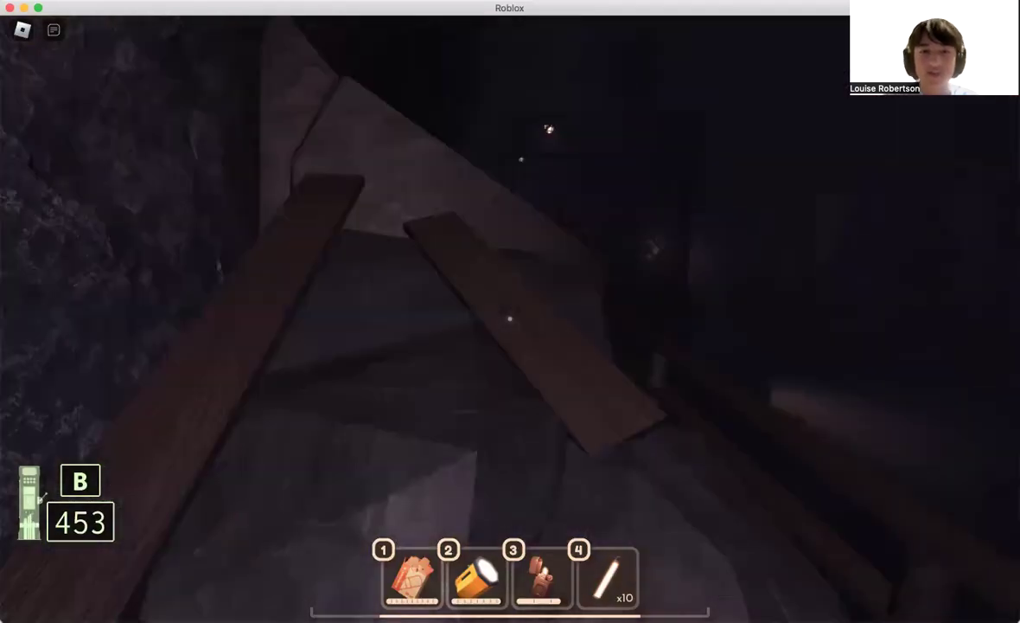
{"action": "key", "text": "w"}
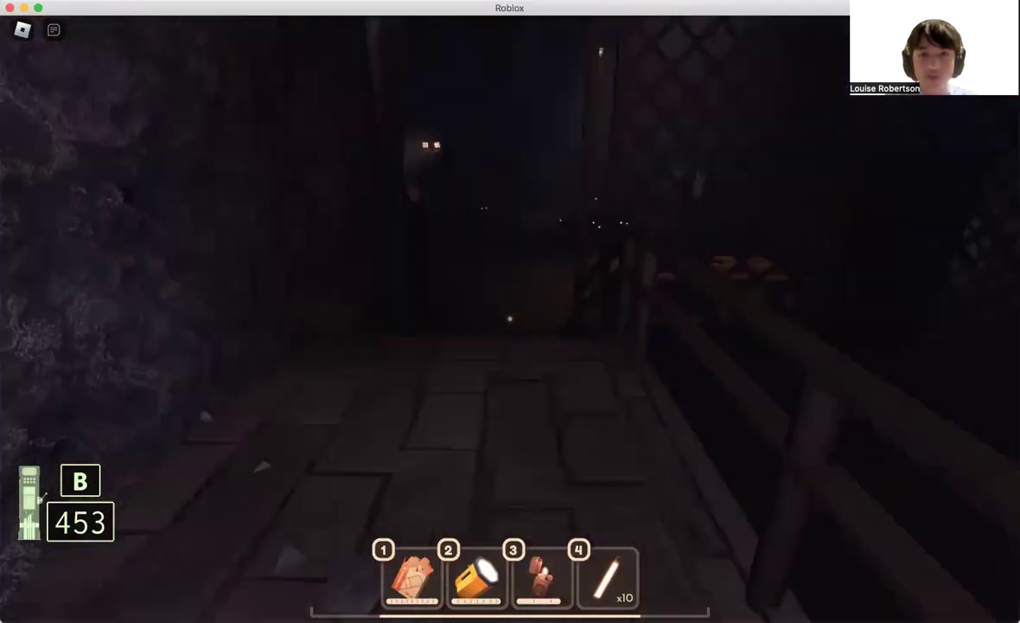
{"action": "key", "text": "w"}
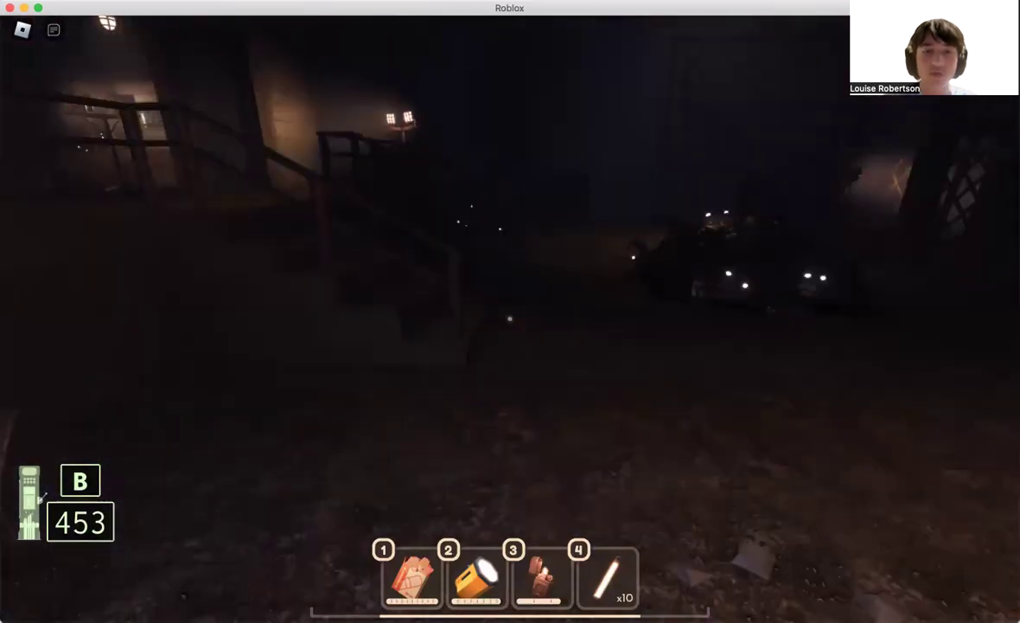
{"action": "key", "text": "w"}
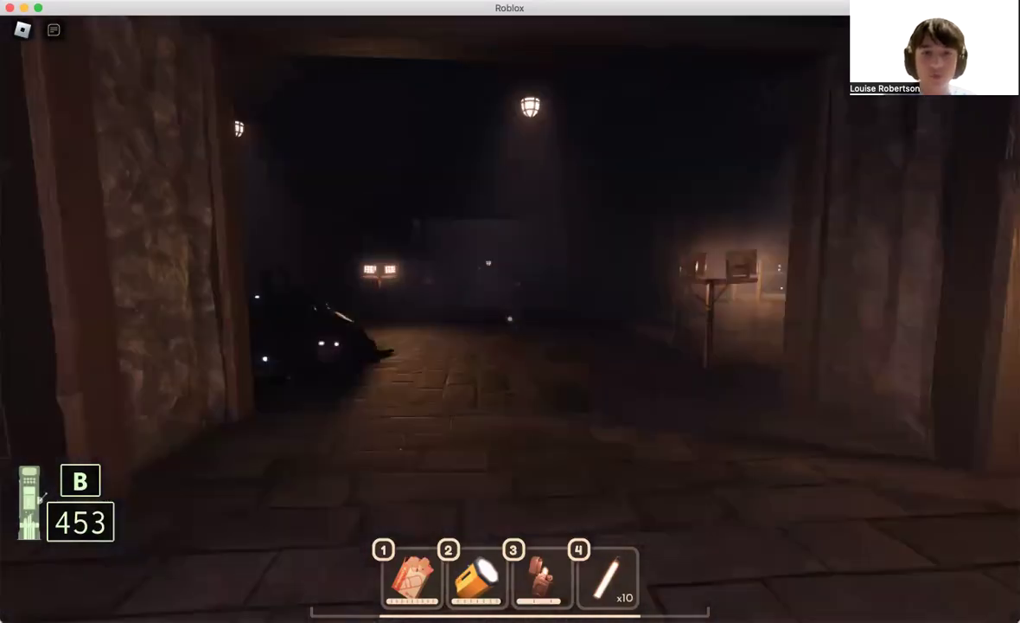
{"action": "key", "text": "w"}
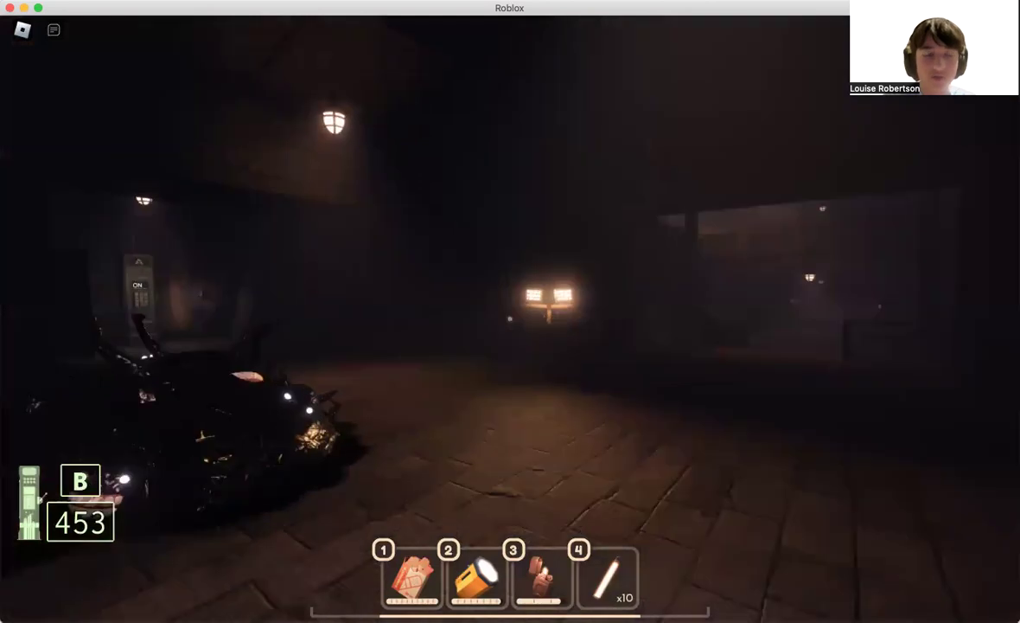
{"action": "key", "text": "w"}
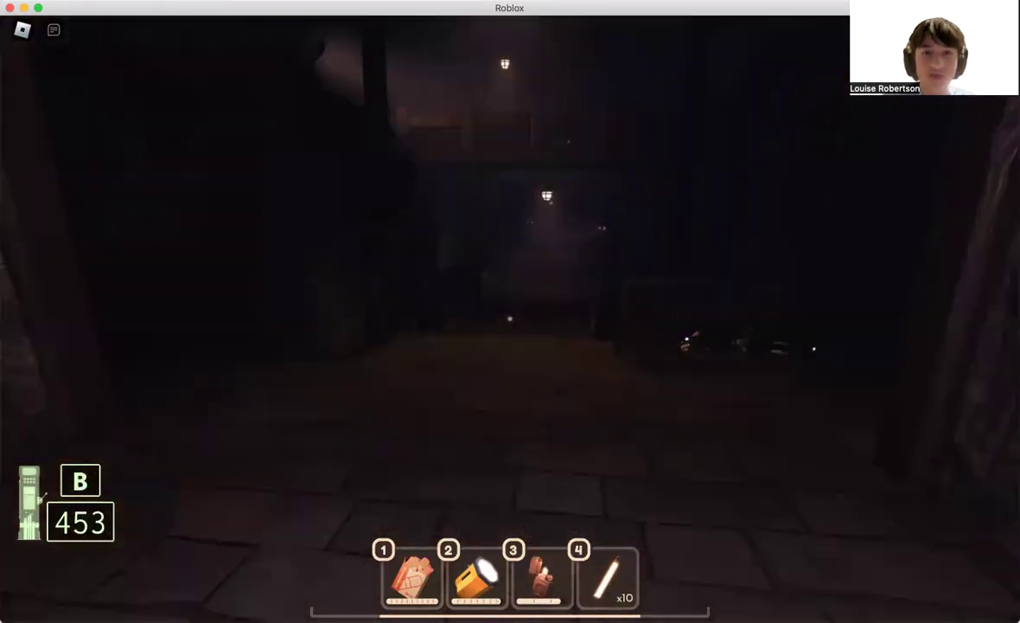
- Pass the mine cart and follow the tracks into the tunnel with the flashlight raised
{"action": "key", "text": "w"}
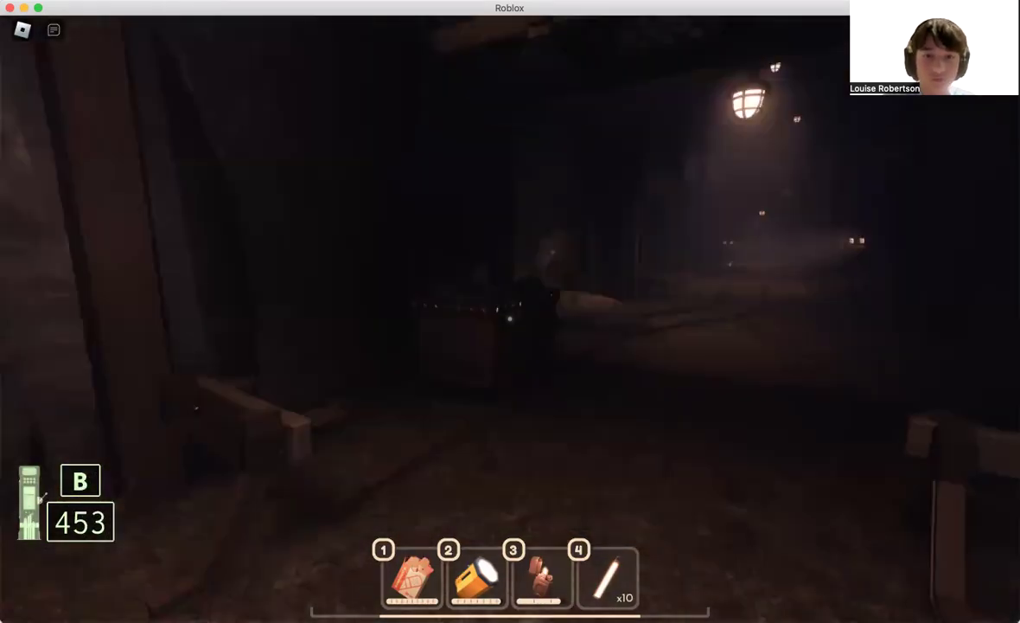
{"action": "key", "text": "w"}
{"action": "key", "text": "2"}
{"action": "key", "text": "w"}
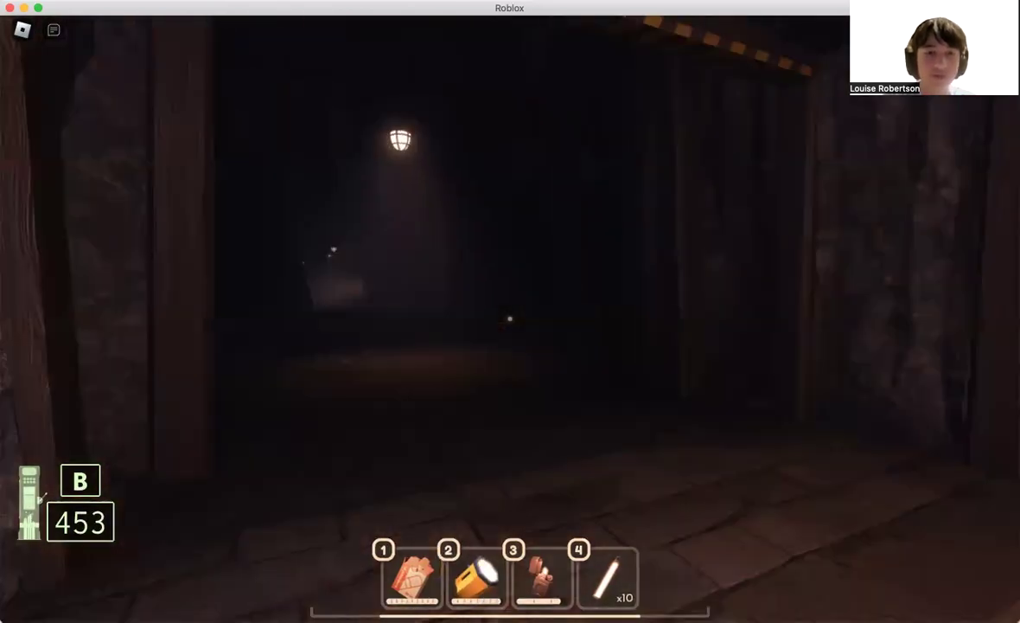
{"action": "key", "text": "w"}
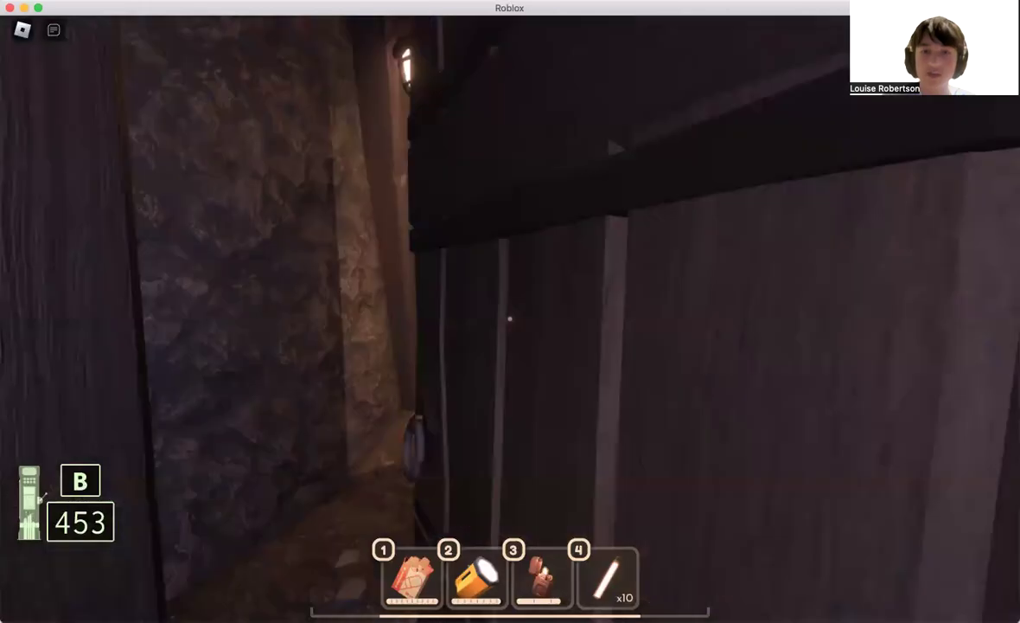
- Approach the wooden door in the tunnel and pause the game again
{"action": "key", "text": "w"}
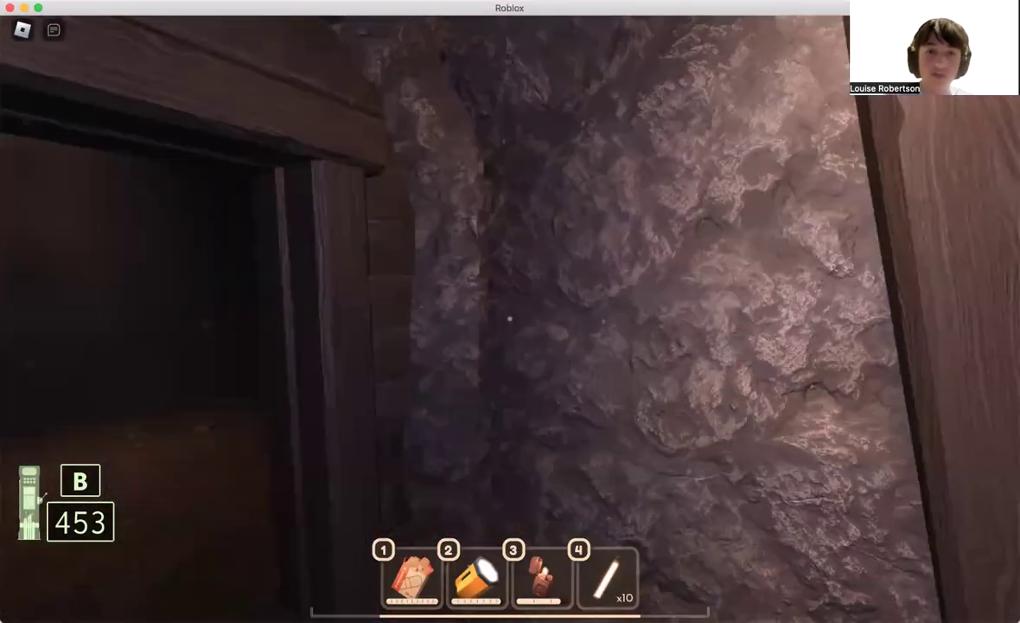
{"action": "key", "text": "w"}
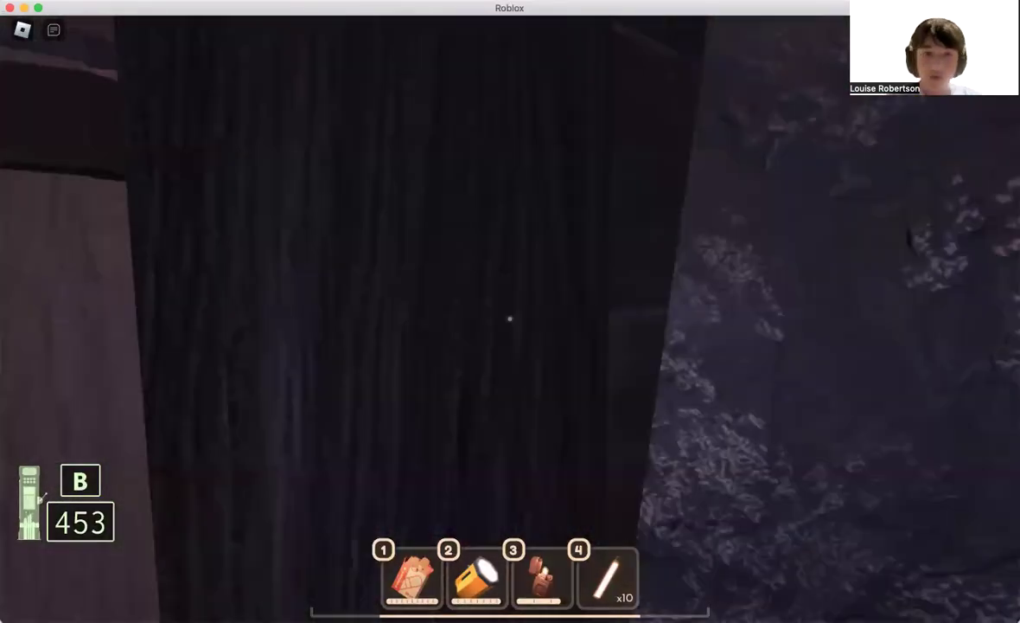
{"action": "key", "text": "w"}
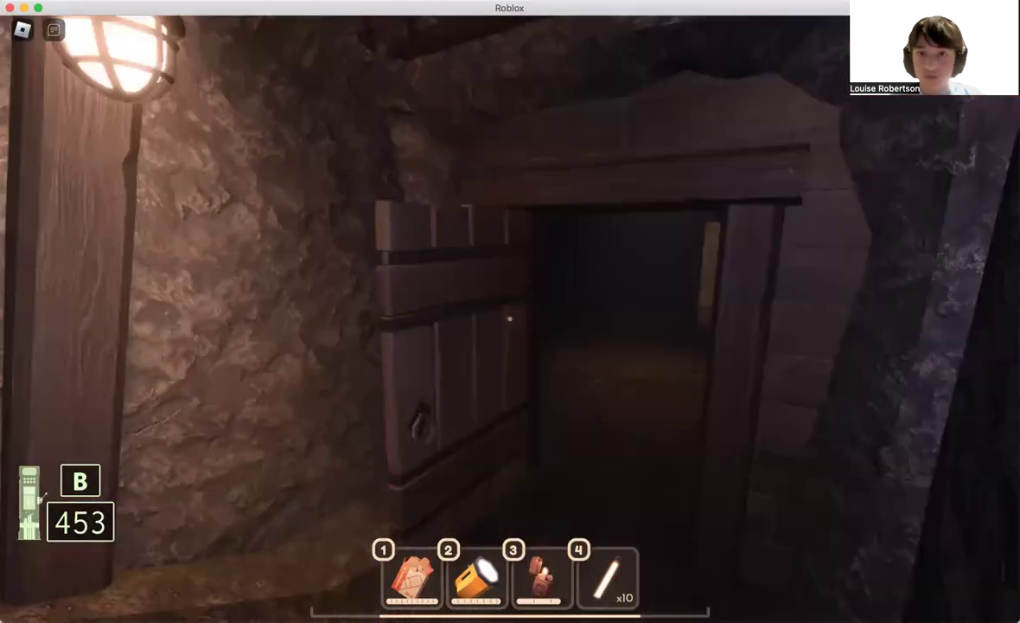
{"action": "key", "text": "w"}
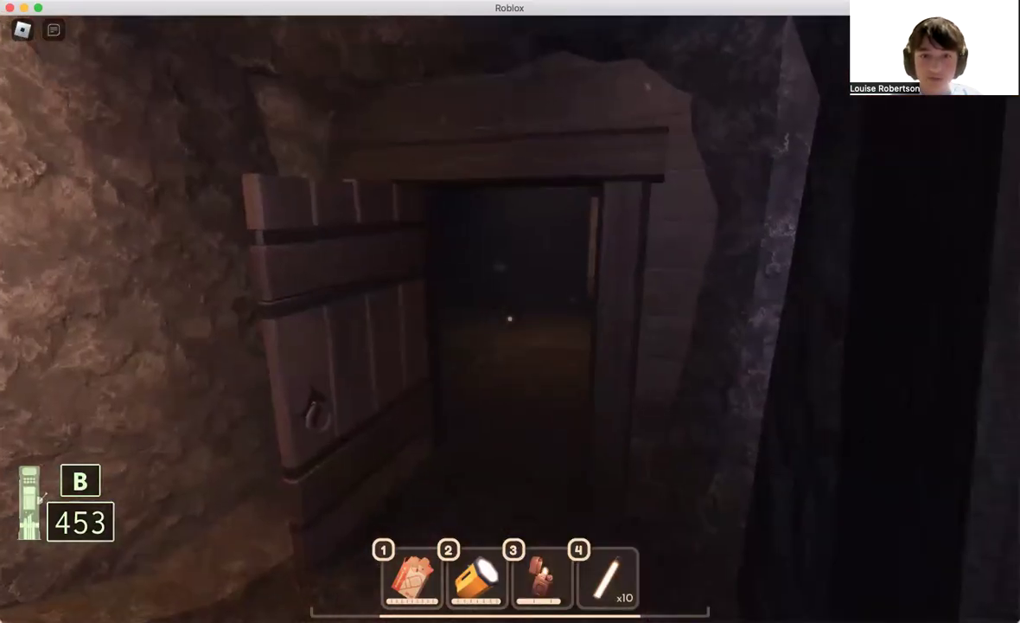
{"action": "key", "text": "Escape"}
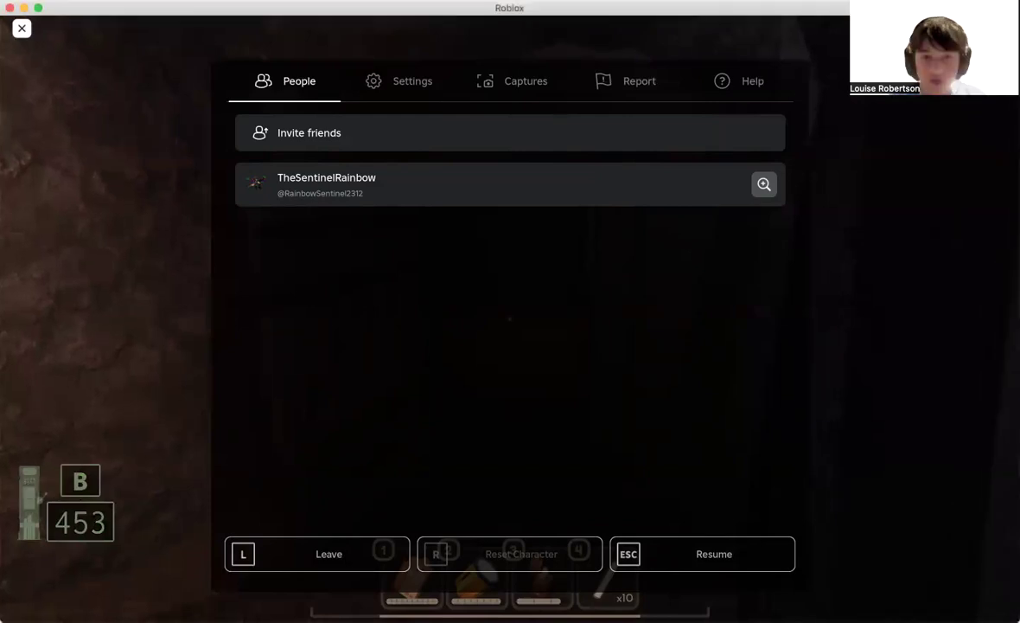
- Resume, pause again when the grinning creature appears, then resume and enter the dark room
{"action": "key", "text": "Escape"}
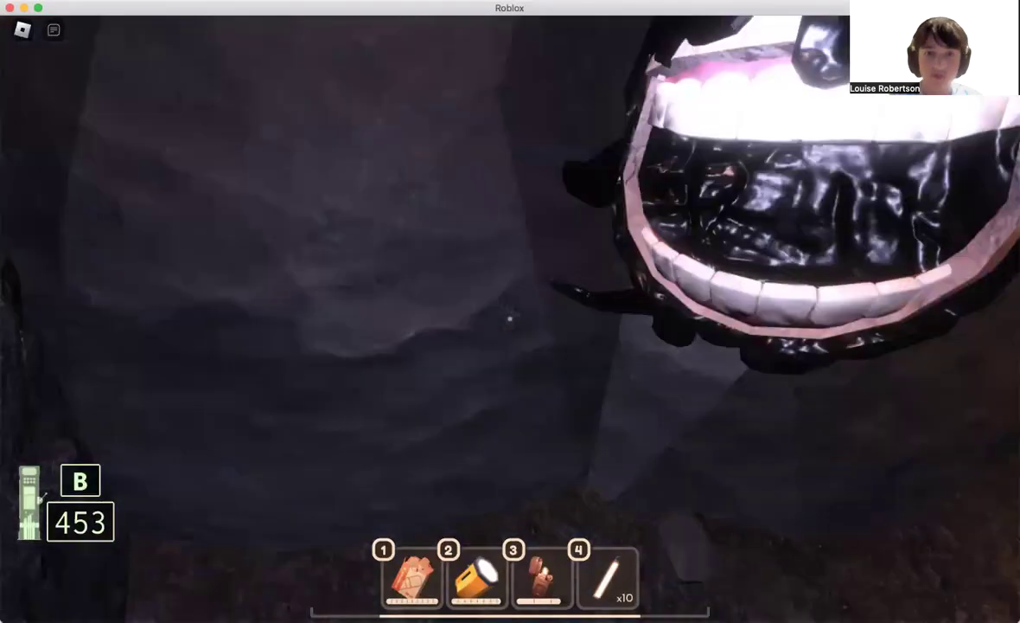
{"action": "key", "text": "Escape"}
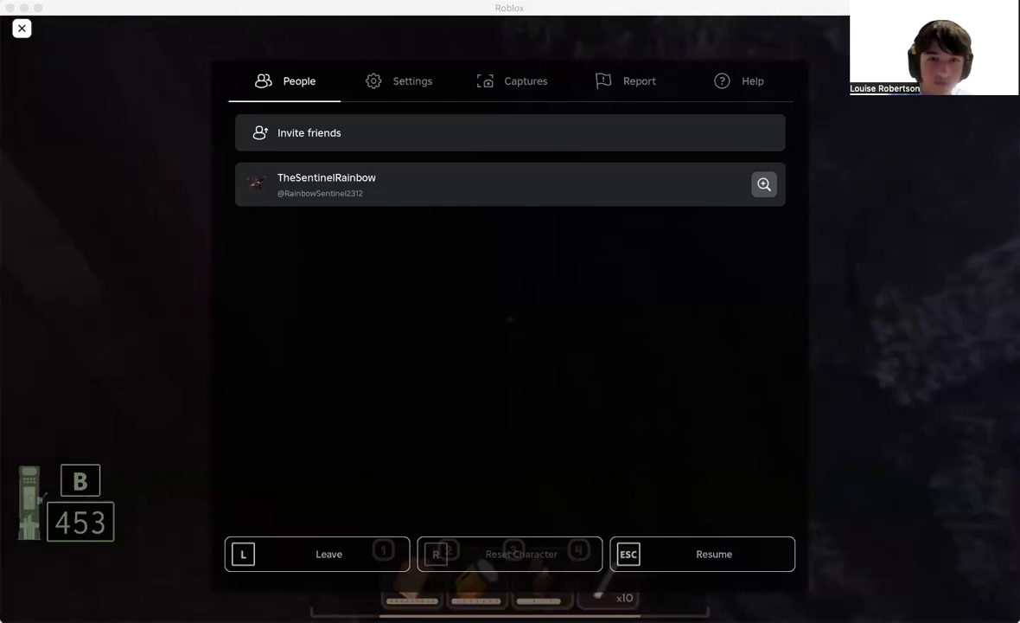
{"action": "key", "text": "Escape"}
{"action": "key", "text": "w"}
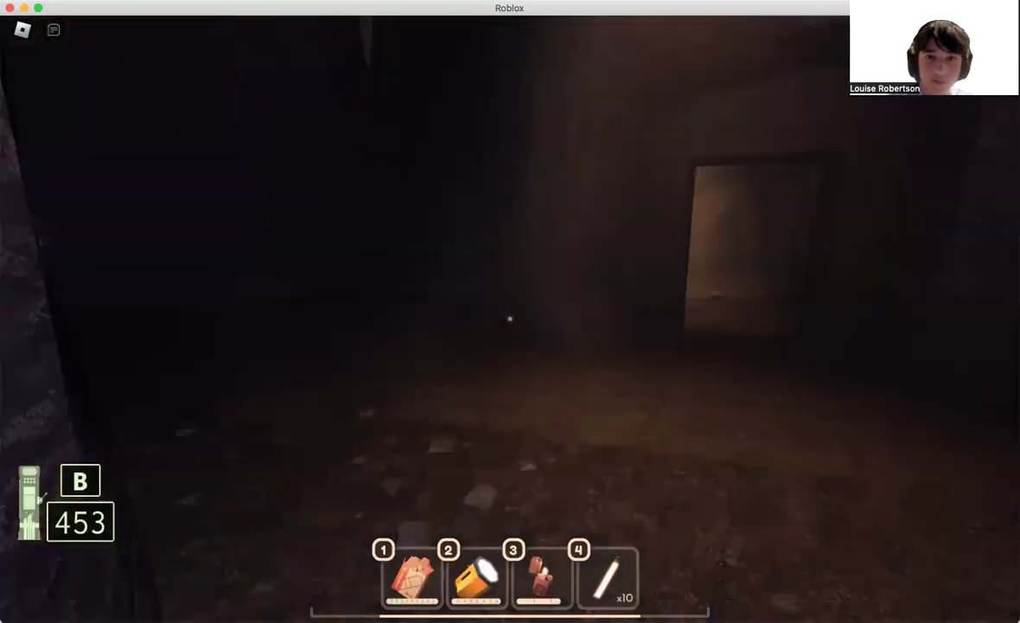
- Move through the cave past the torches and glowing eyes toward the lit windows
{"action": "key", "text": "w"}
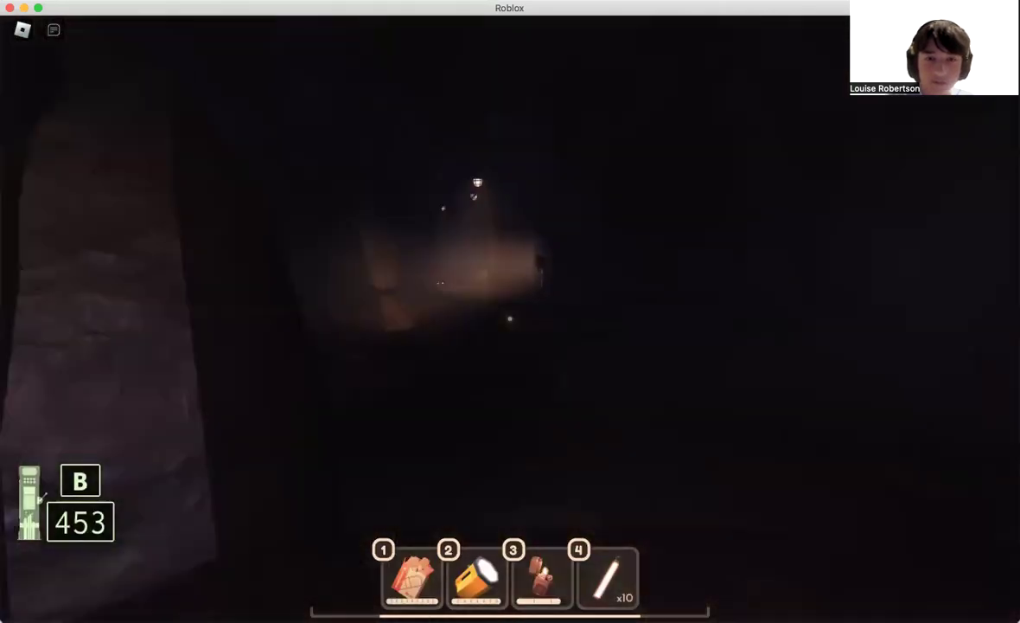
{"action": "key", "text": "w"}
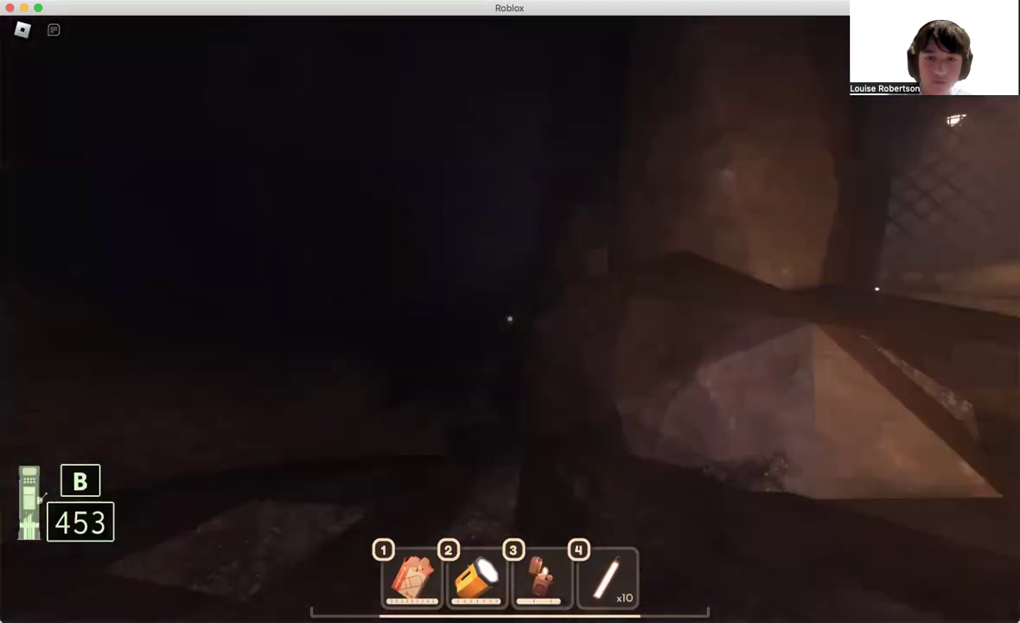
{"action": "key", "text": "w"}
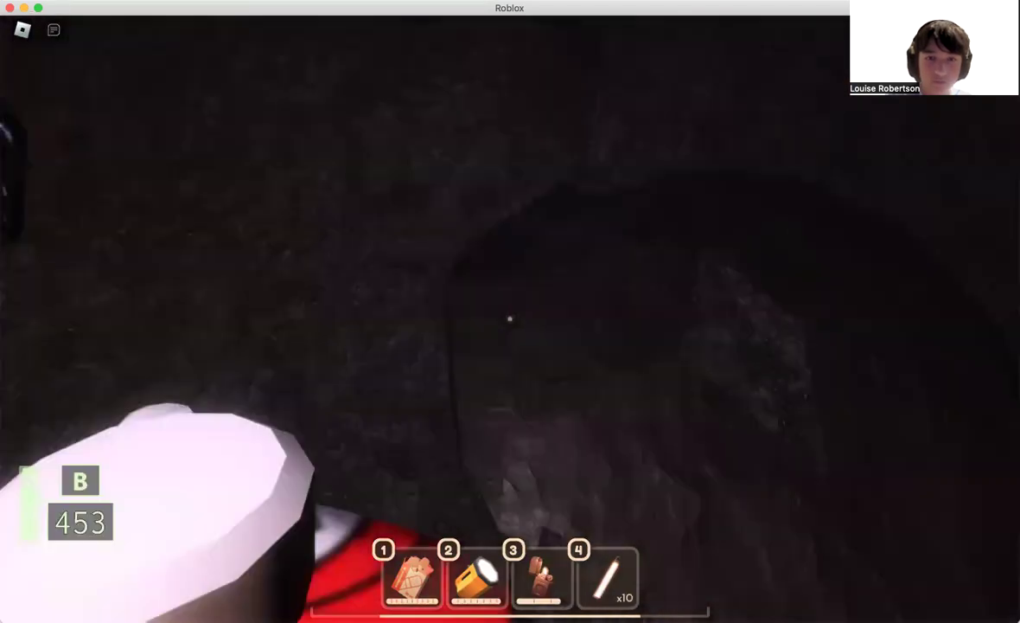
{"action": "key", "text": "w"}
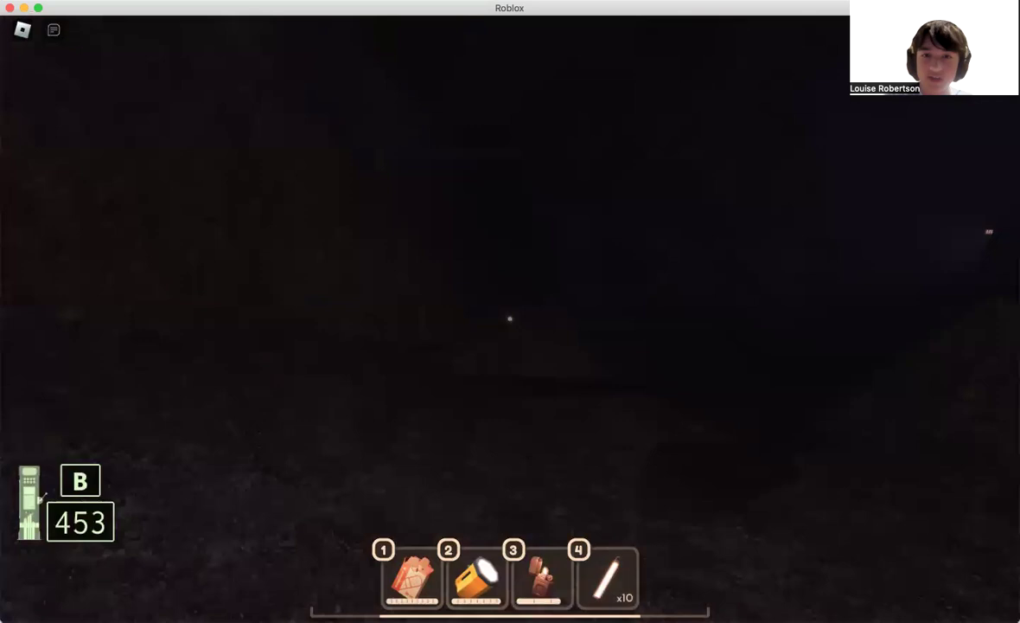
{"action": "key", "text": "w"}
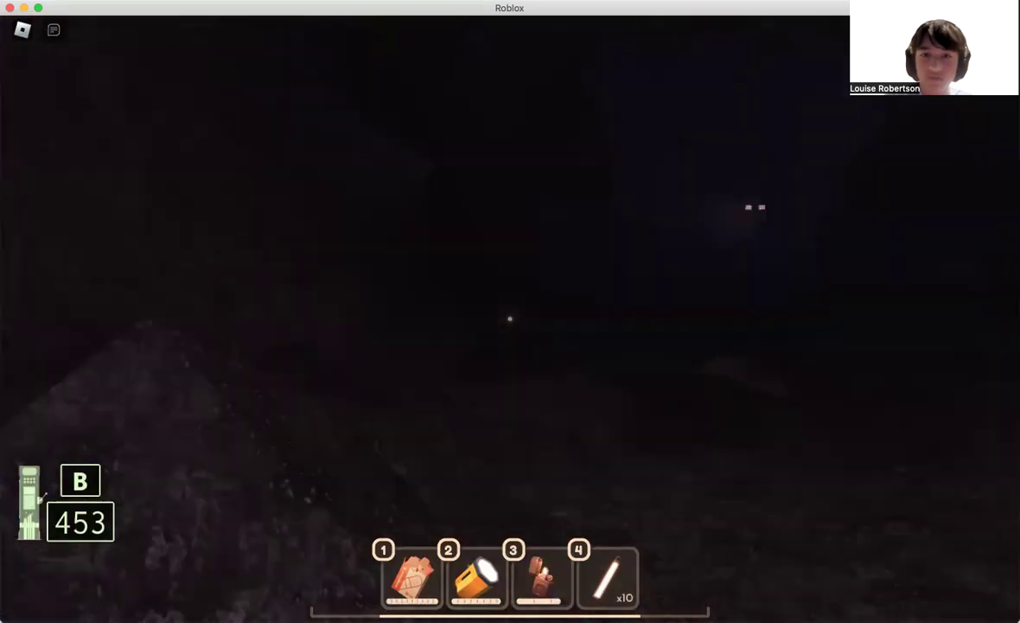
{"action": "key", "text": "w"}
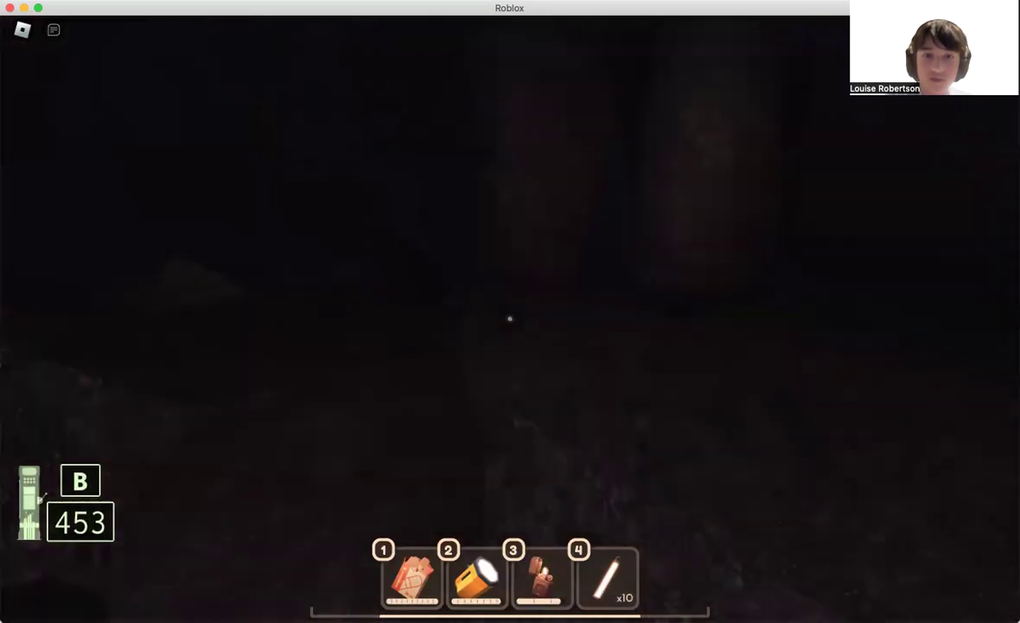
{"action": "key", "text": "w"}
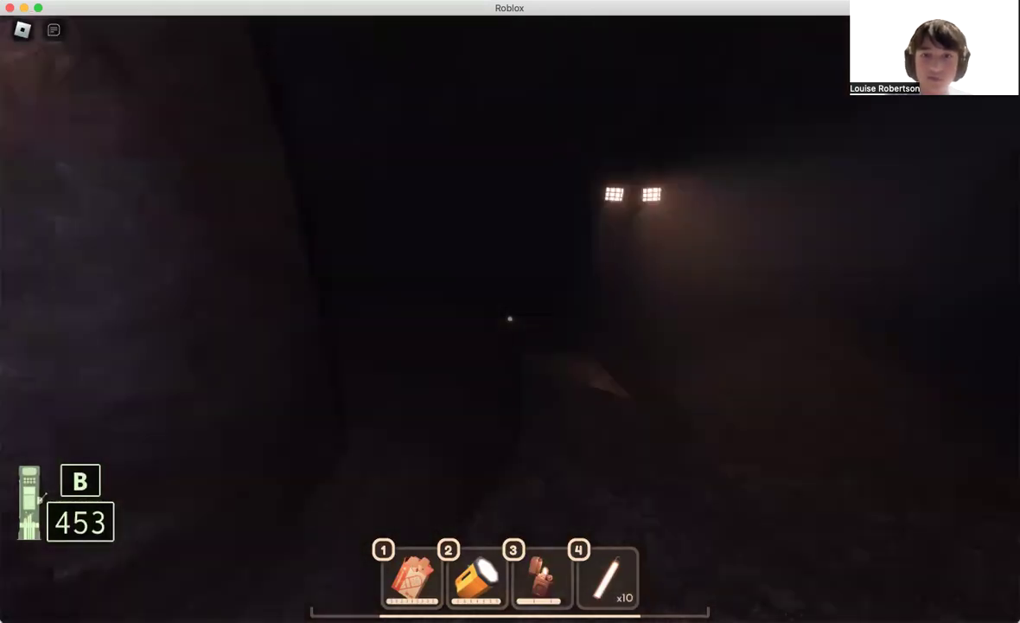
- Pass the metal and wooden doors and the stairs, then follow the rails to the mine cart
{"action": "key", "text": "w"}
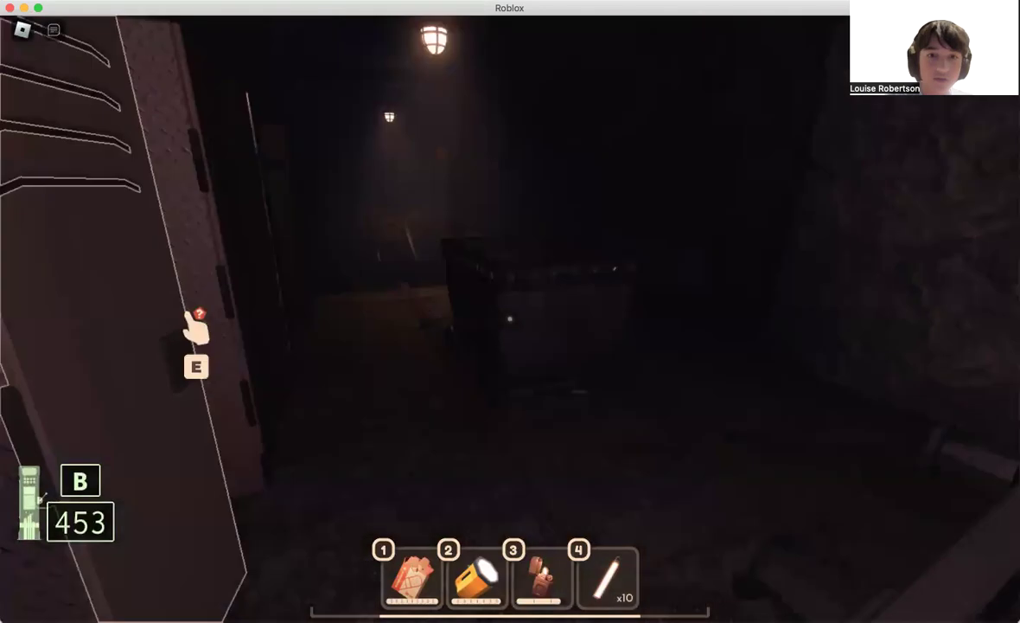
{"action": "key", "text": "w"}
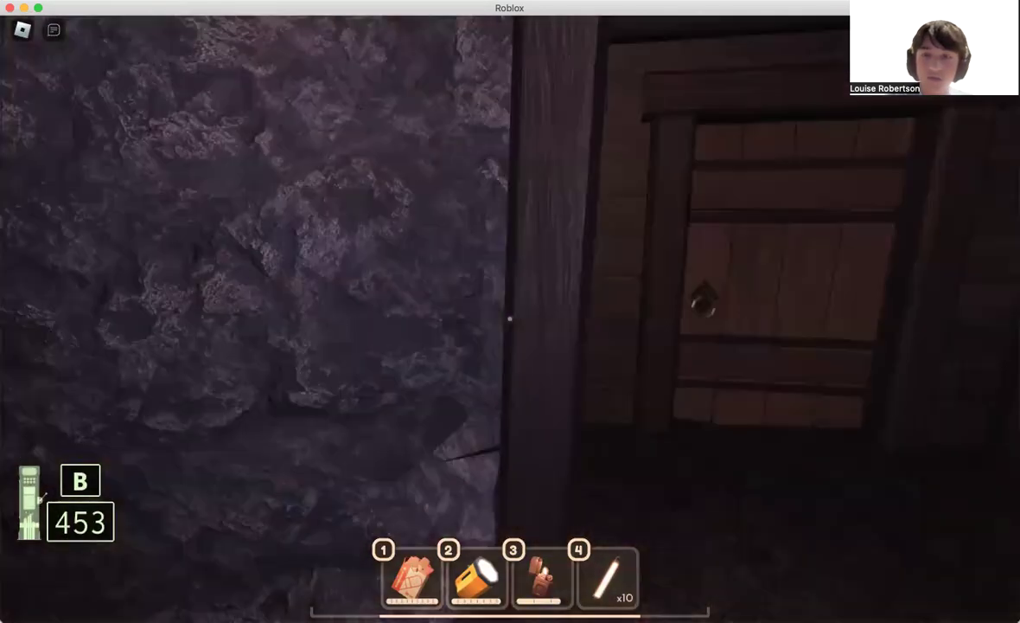
{"action": "key", "text": "w"}
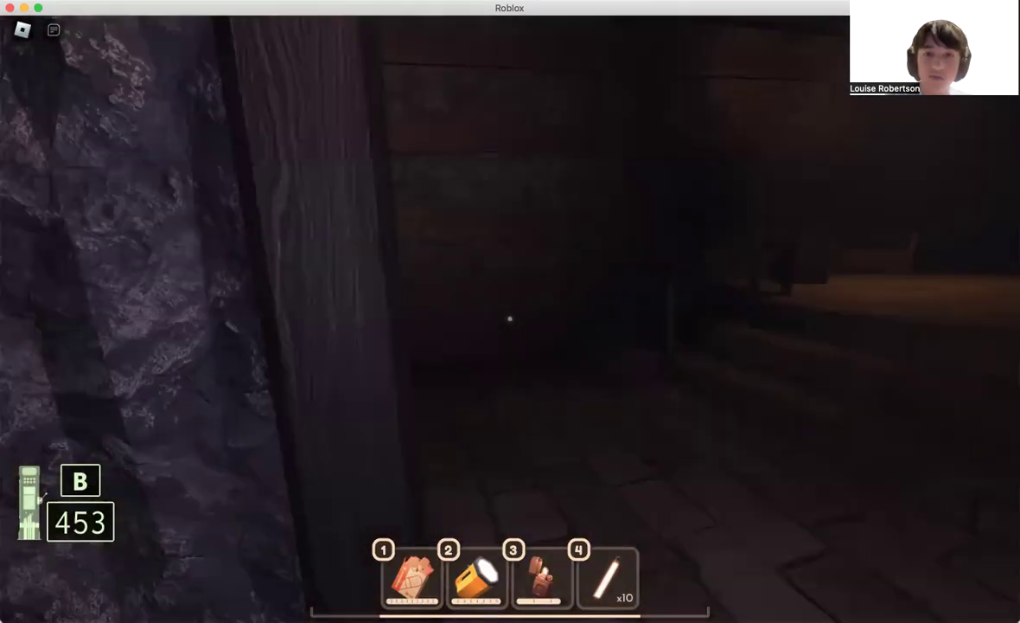
{"action": "key", "text": "w"}
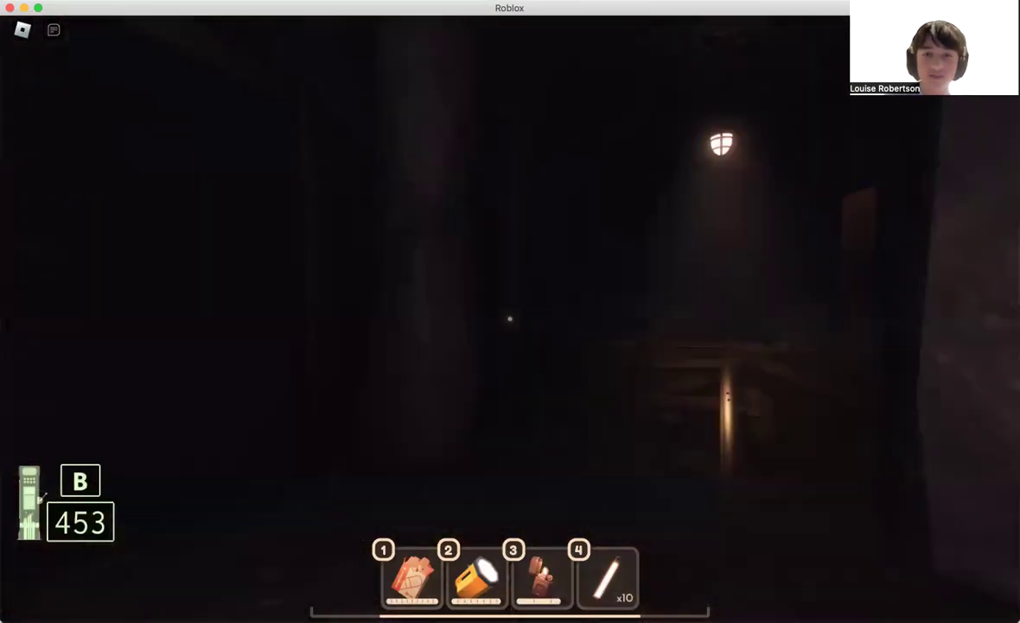
{"action": "key", "text": "w"}
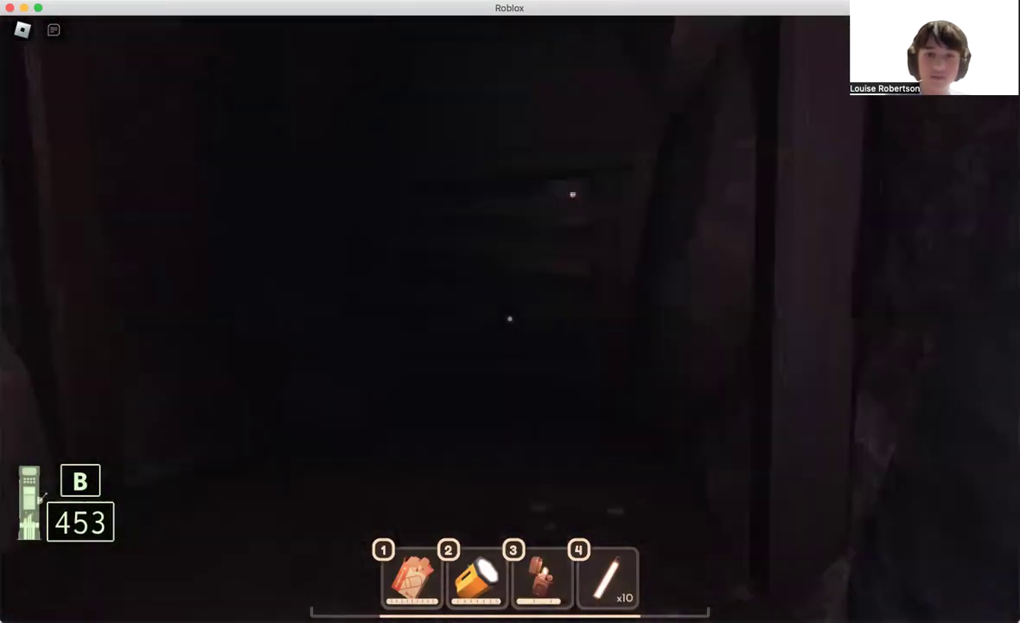
{"action": "key", "text": "w"}
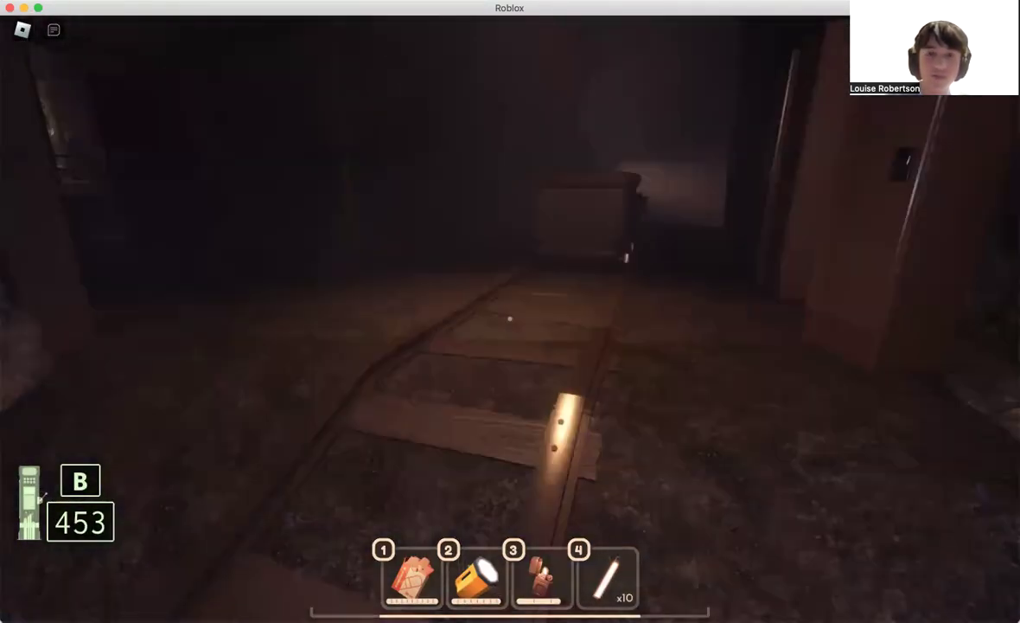
{"action": "key", "text": "w"}
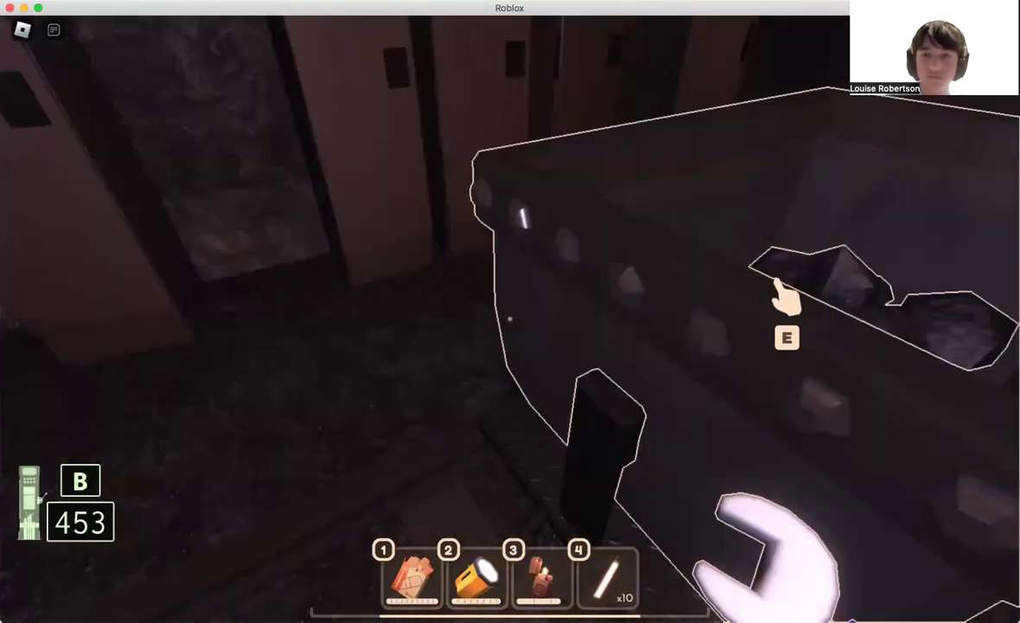
- Go past the cart through the tunnel, away from the monster, to the lever switch
{"action": "key", "text": "w"}
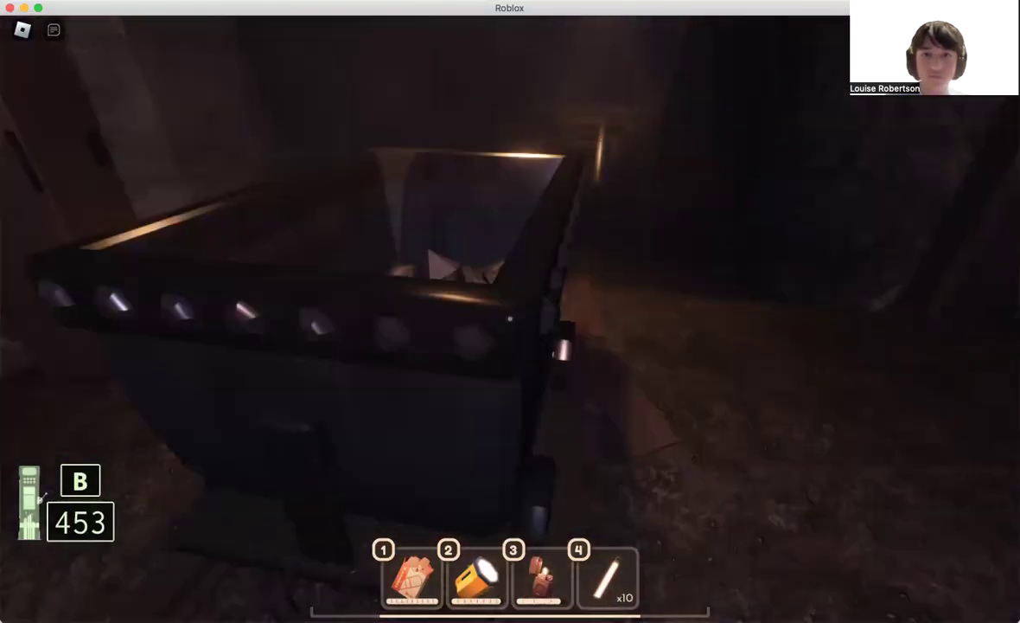
{"action": "key", "text": "w"}
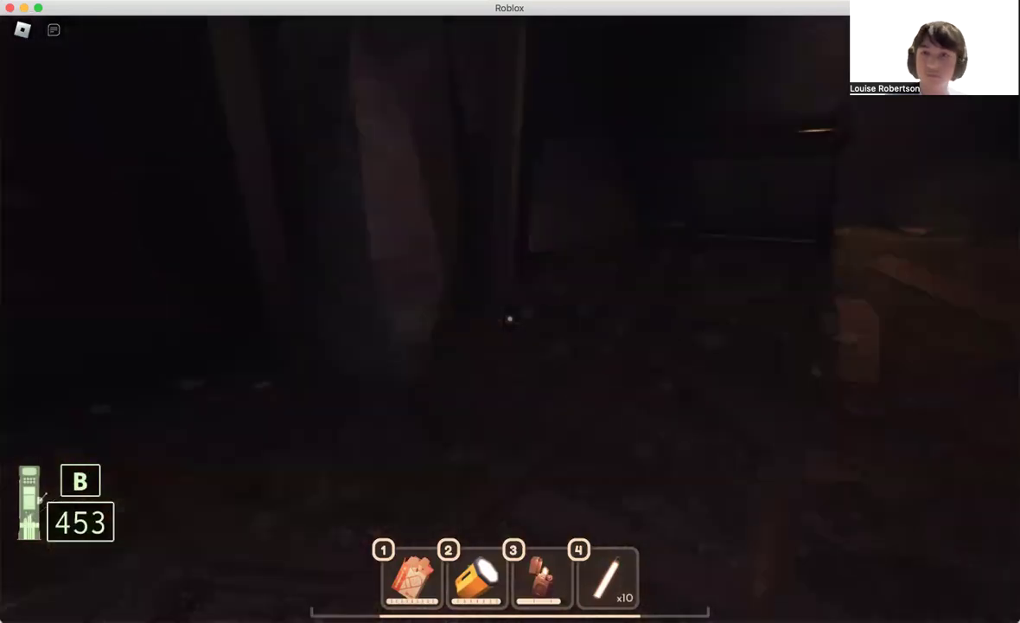
{"action": "key", "text": "w"}
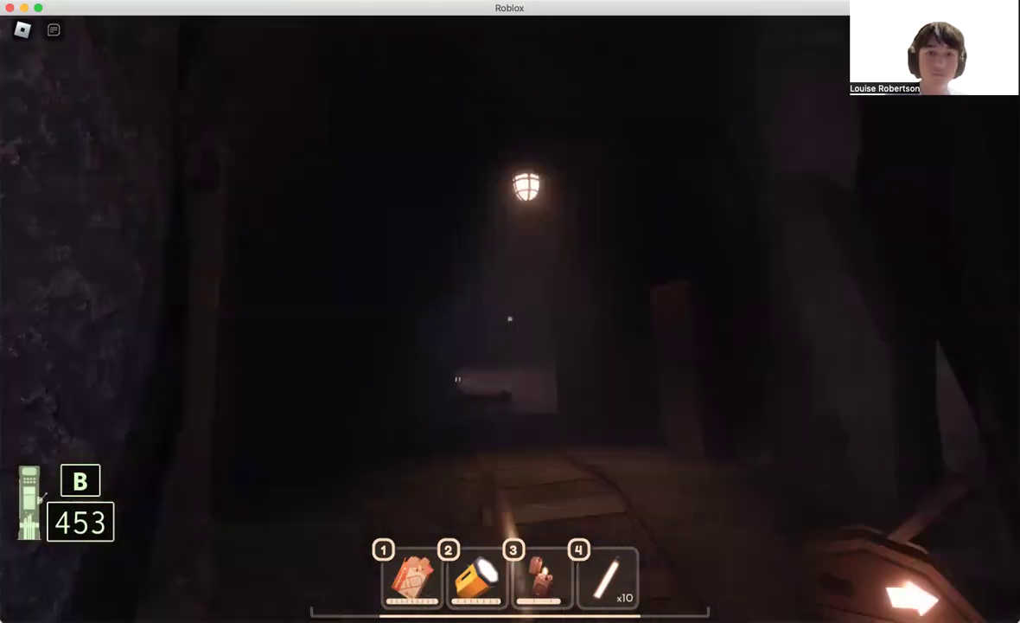
{"action": "key", "text": "w"}
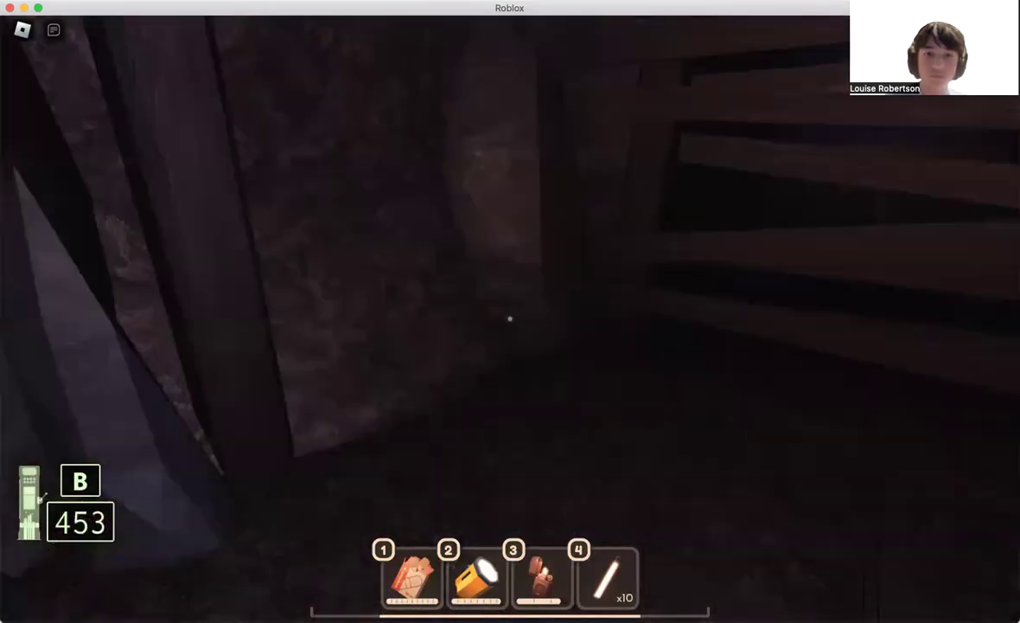
{"action": "key", "text": "w"}
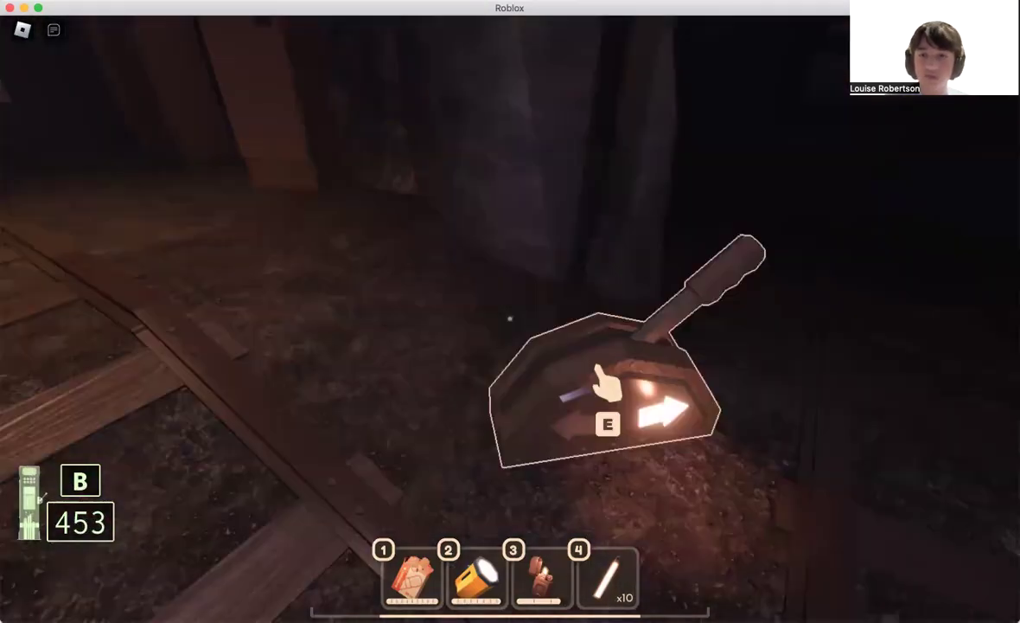
- Follow the tunnel into the phone booth C room and pause the game
{"action": "key", "text": "w"}
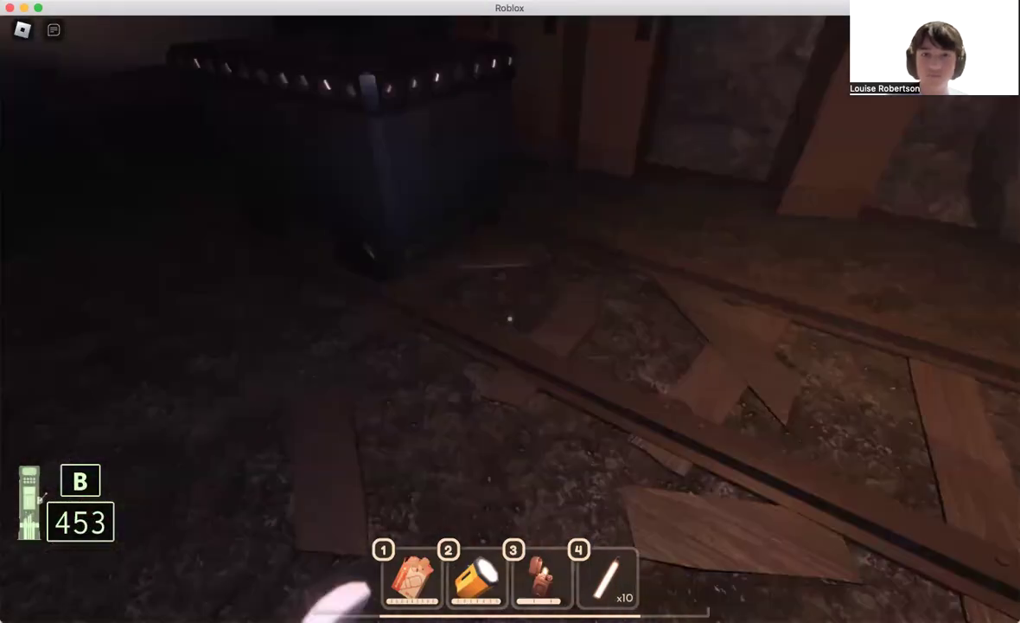
{"action": "key", "text": "w"}
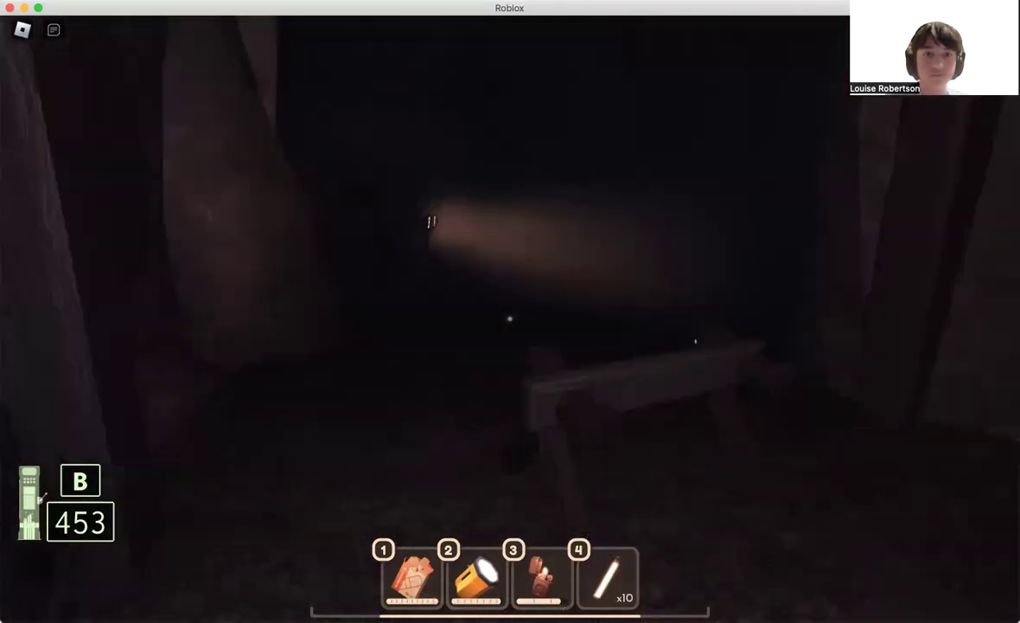
{"action": "key", "text": "w"}
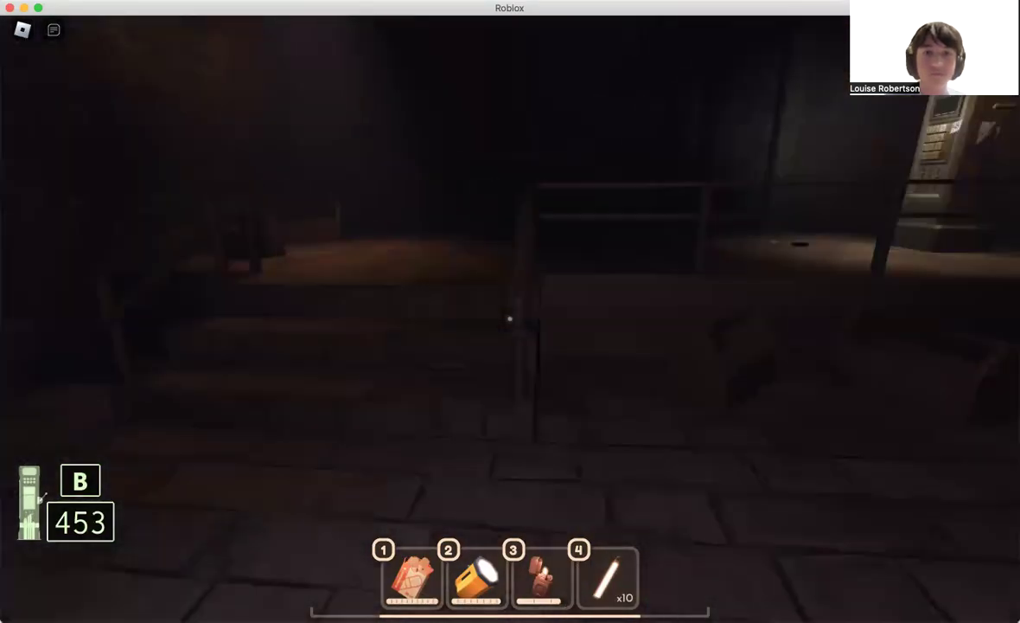
{"action": "key", "text": "w"}
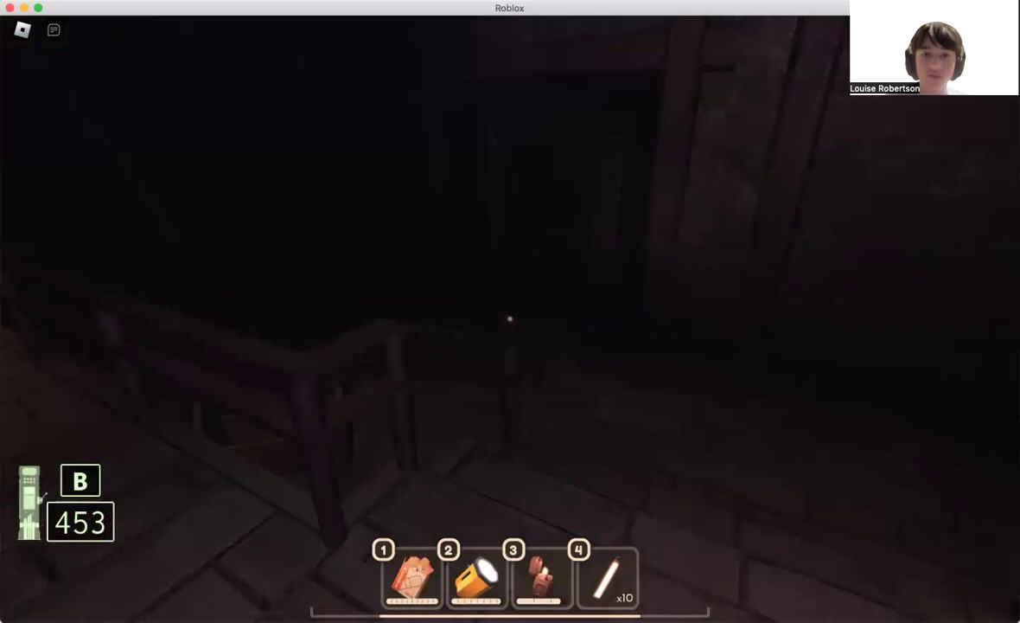
{"action": "key", "text": "Escape"}
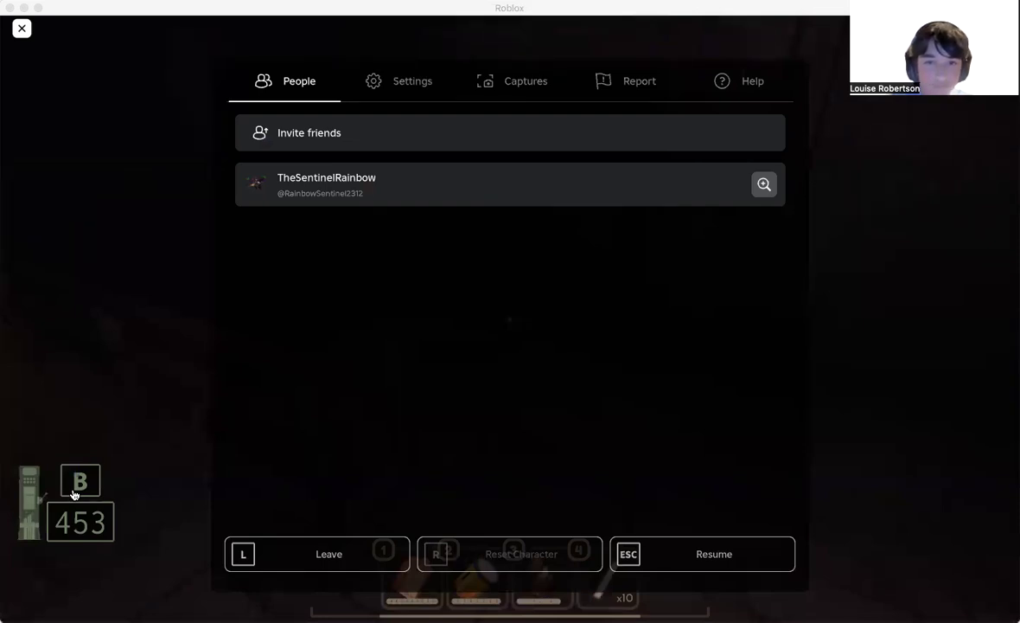
- Resume and walk through the doorways and corridor, past the lockers, to payphone C
{"action": "key", "text": "Escape"}
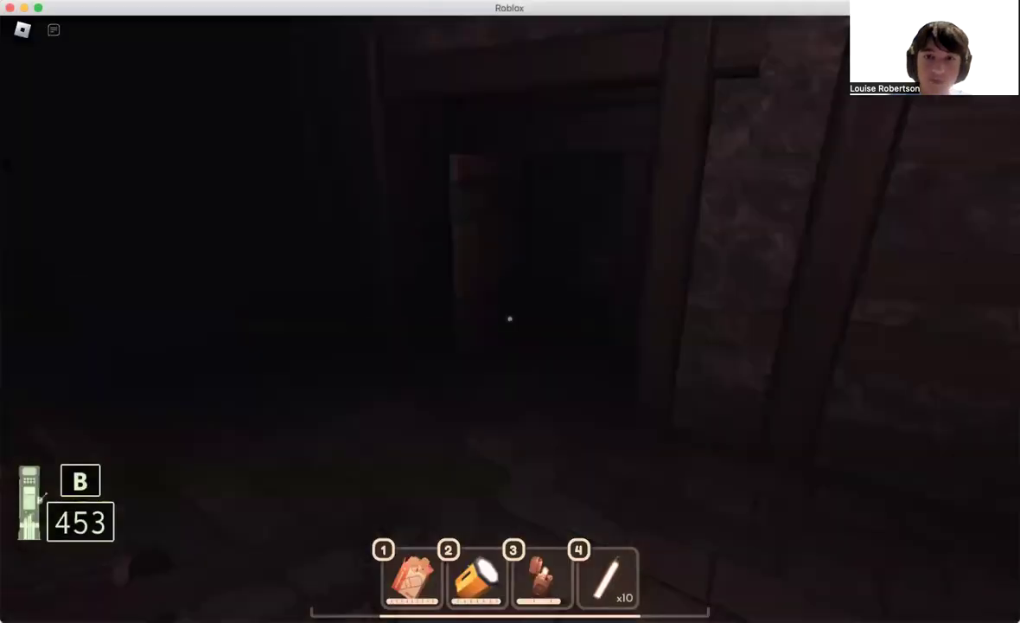
{"action": "key", "text": "w"}
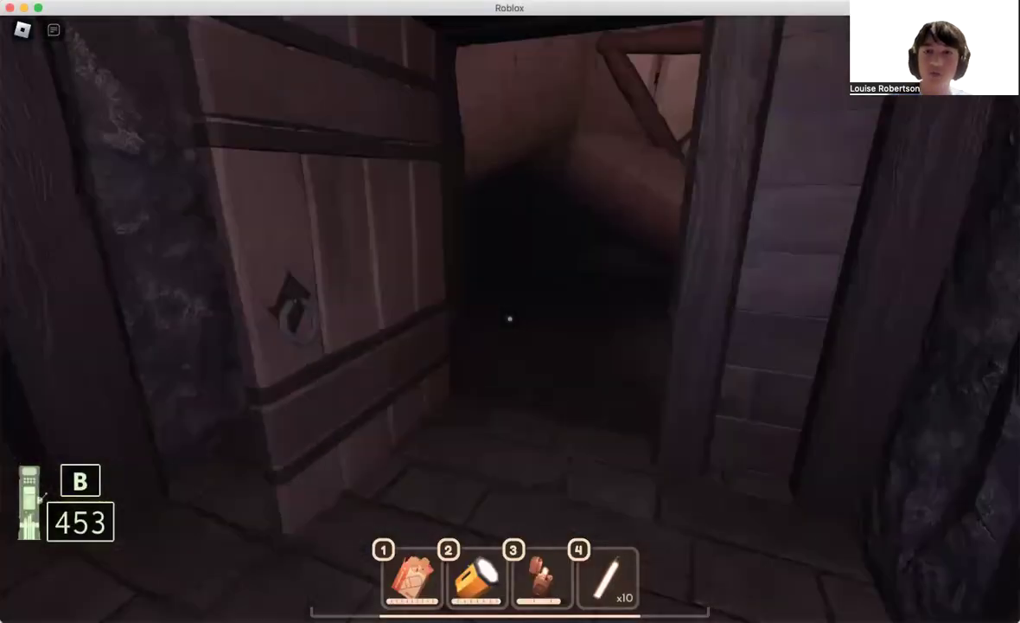
{"action": "key", "text": "w"}
{"action": "key", "text": "w"}
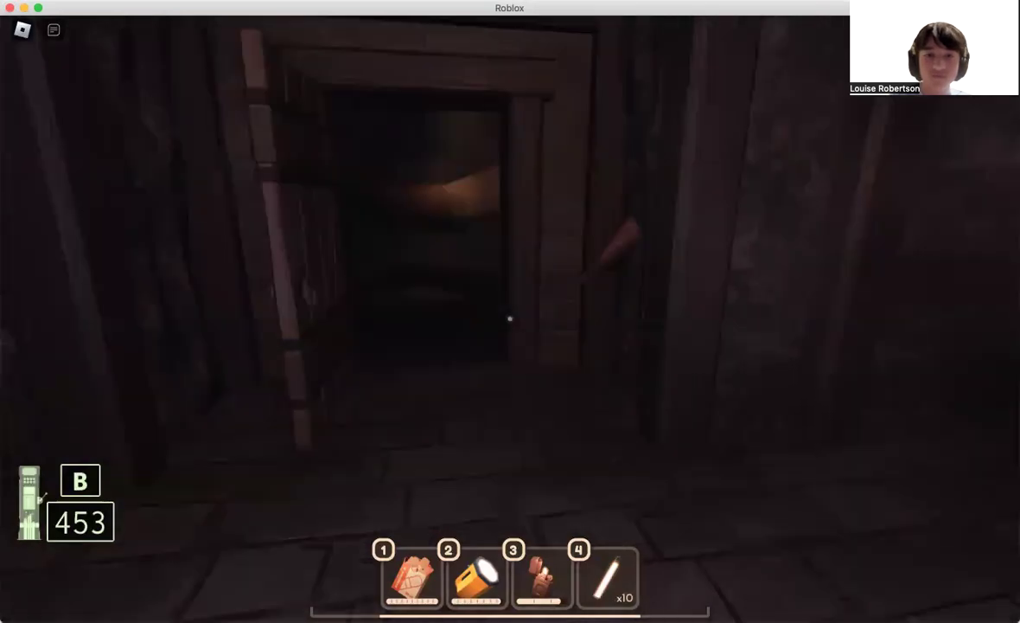
{"action": "key", "text": "w"}
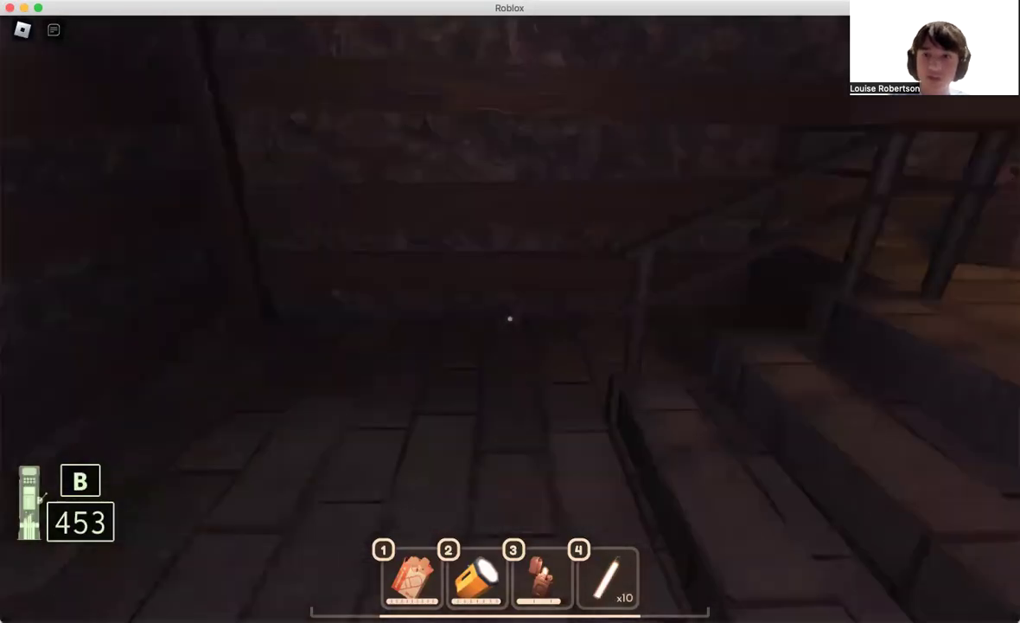
- Leave payphone C and walk down the benched hallway, past the mine cart, into the tunnel
{"action": "key", "text": "w"}
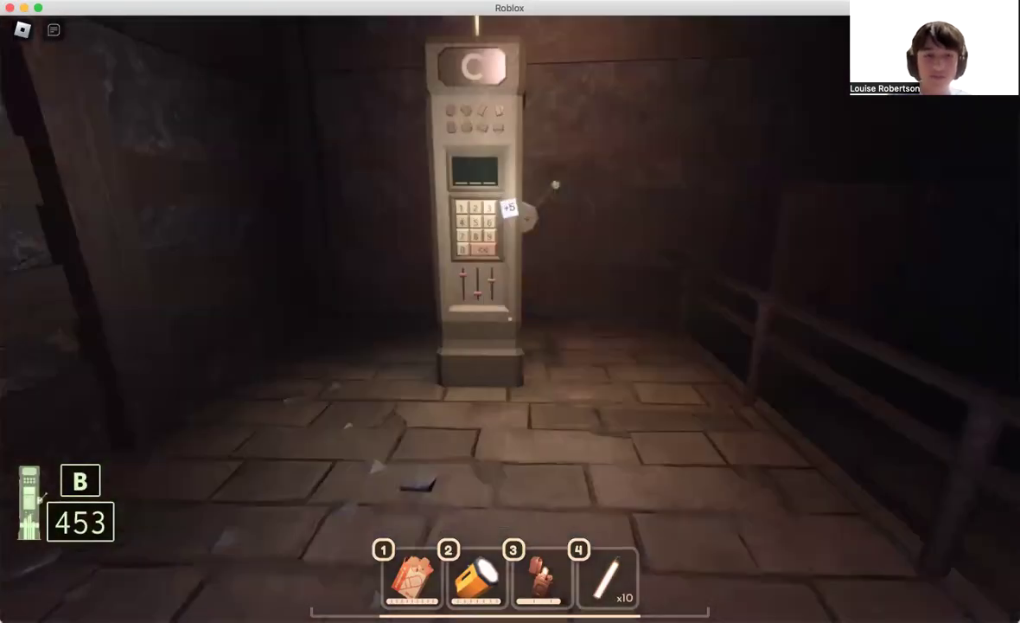
{"action": "key", "text": "s"}
{"action": "key", "text": "w"}
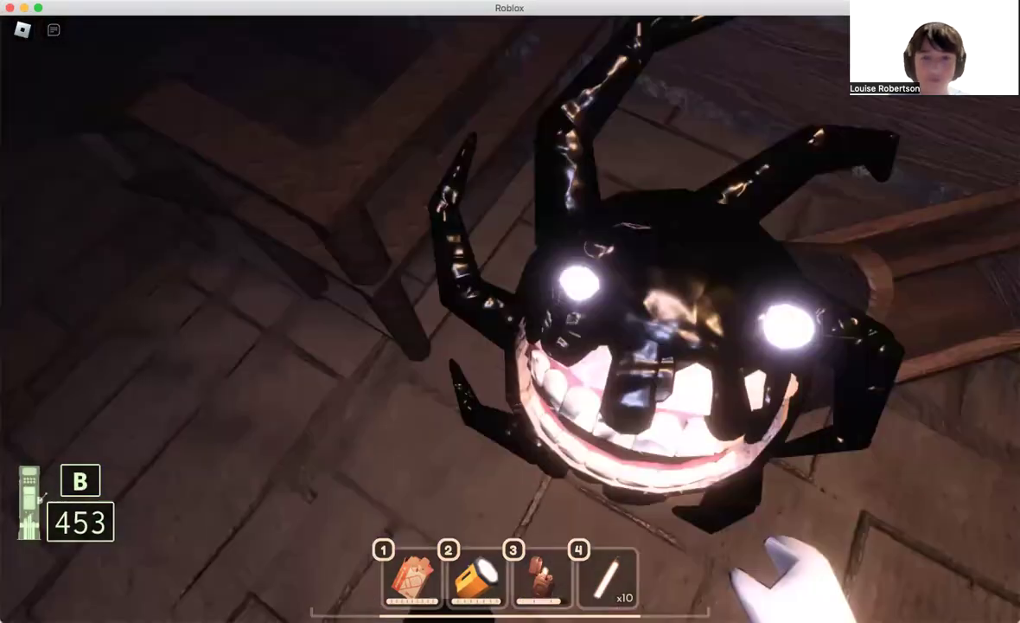
{"action": "key", "text": "w"}
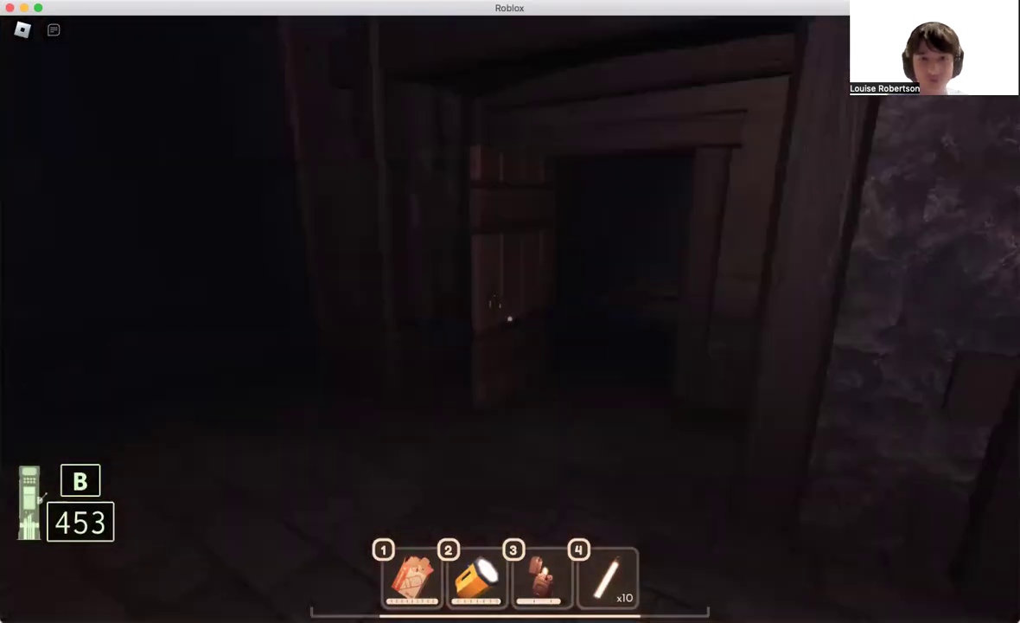
{"action": "key", "text": "w"}
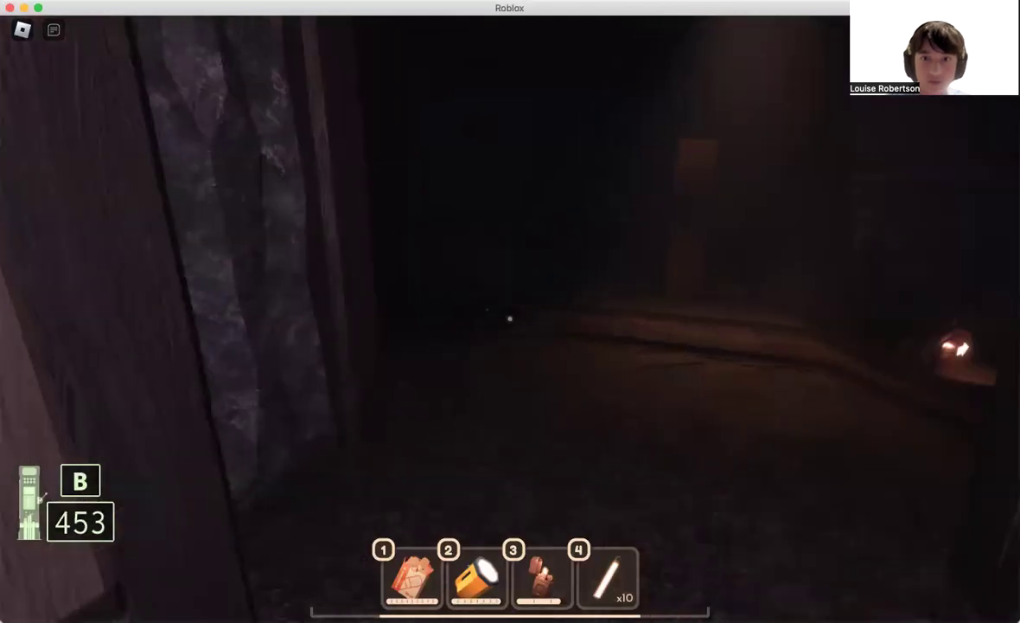
{"action": "key", "text": "w"}
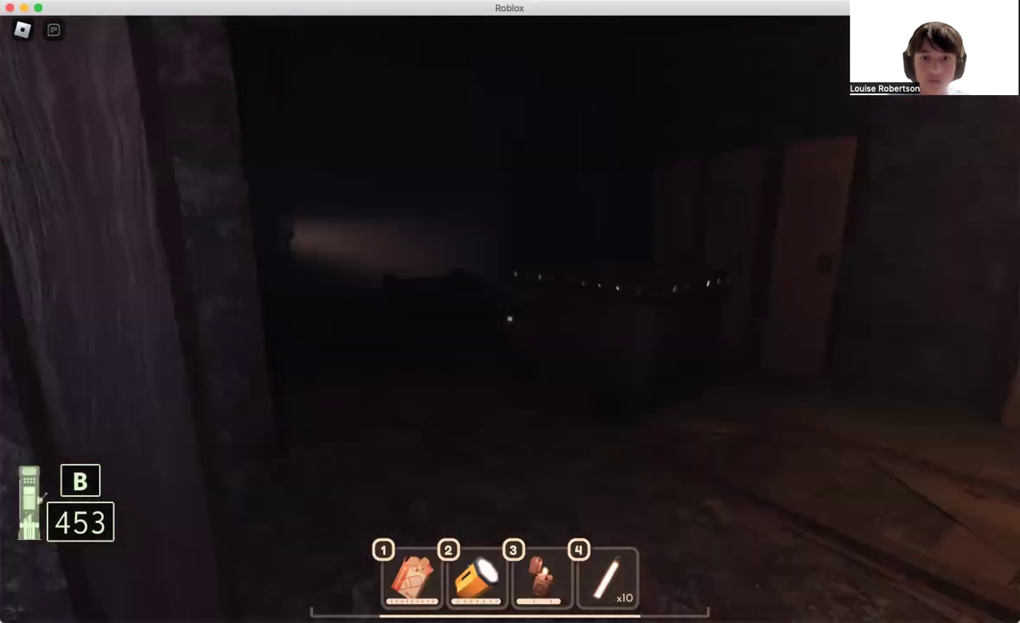
- Advance through the dark cave past the torch toward the wooden structures
{"action": "key", "text": "w"}
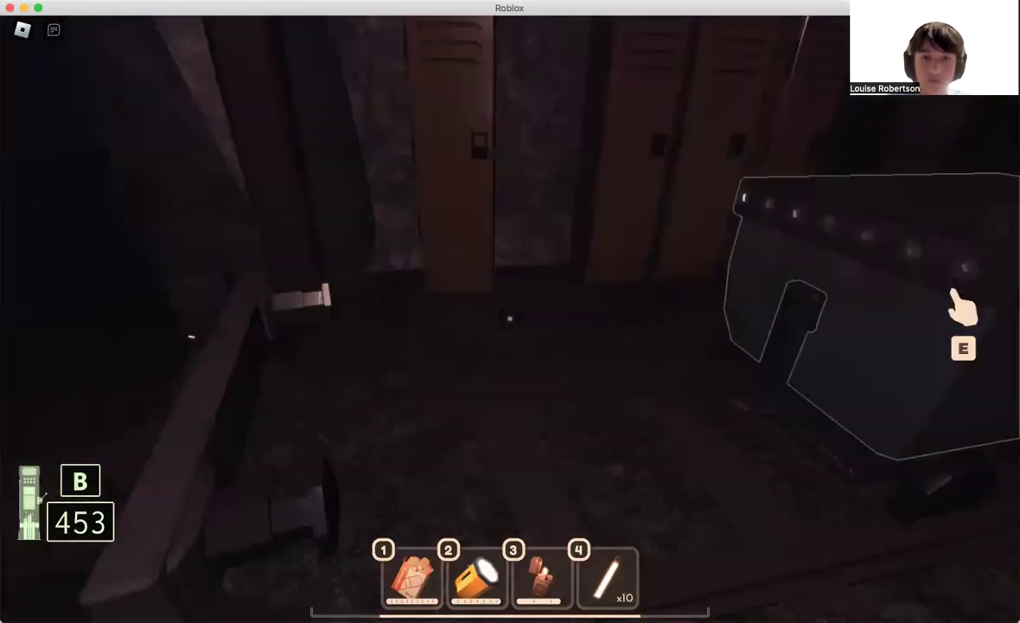
{"action": "key", "text": "w"}
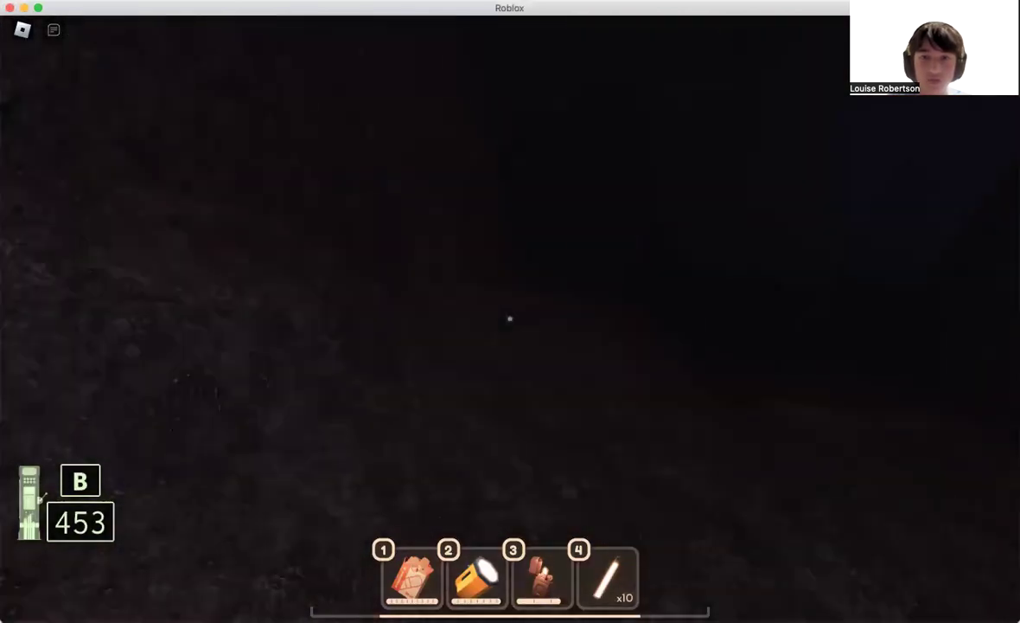
{"action": "key", "text": "w"}
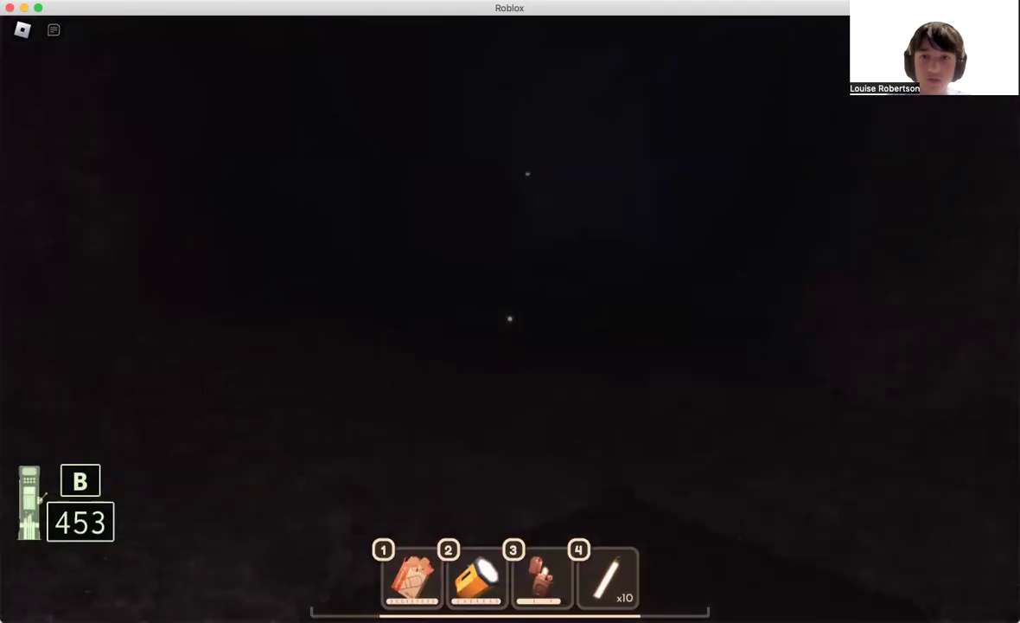
{"action": "key", "text": "w"}
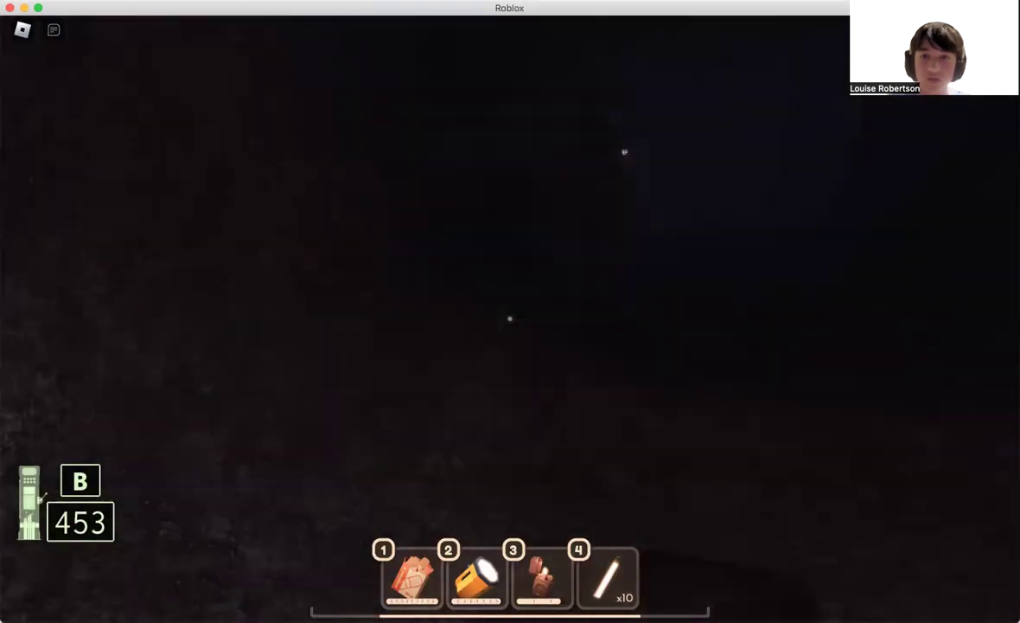
{"action": "key", "text": "w"}
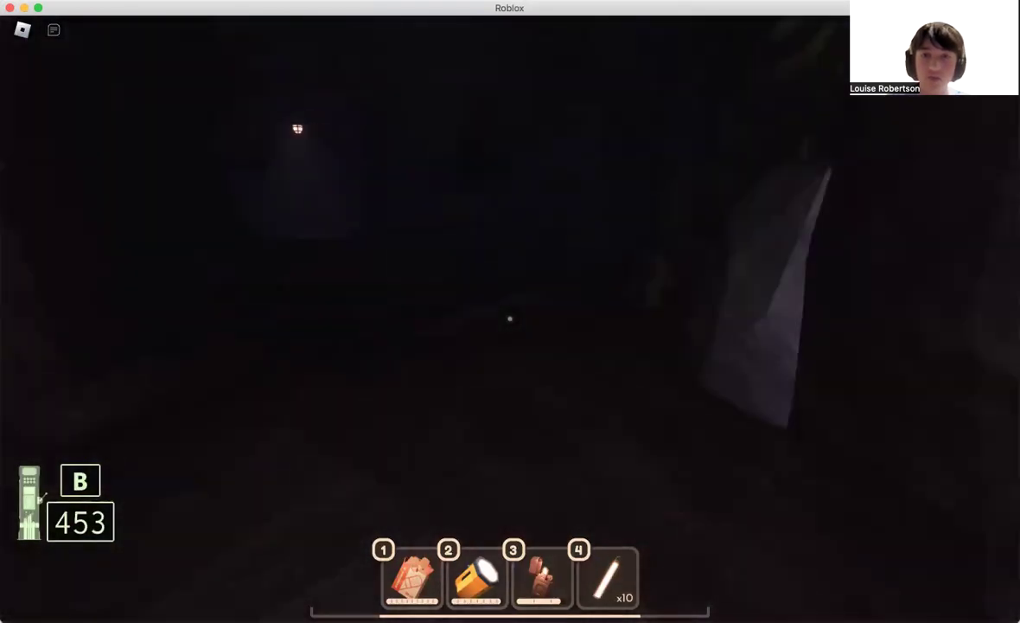
{"action": "key", "text": "w"}
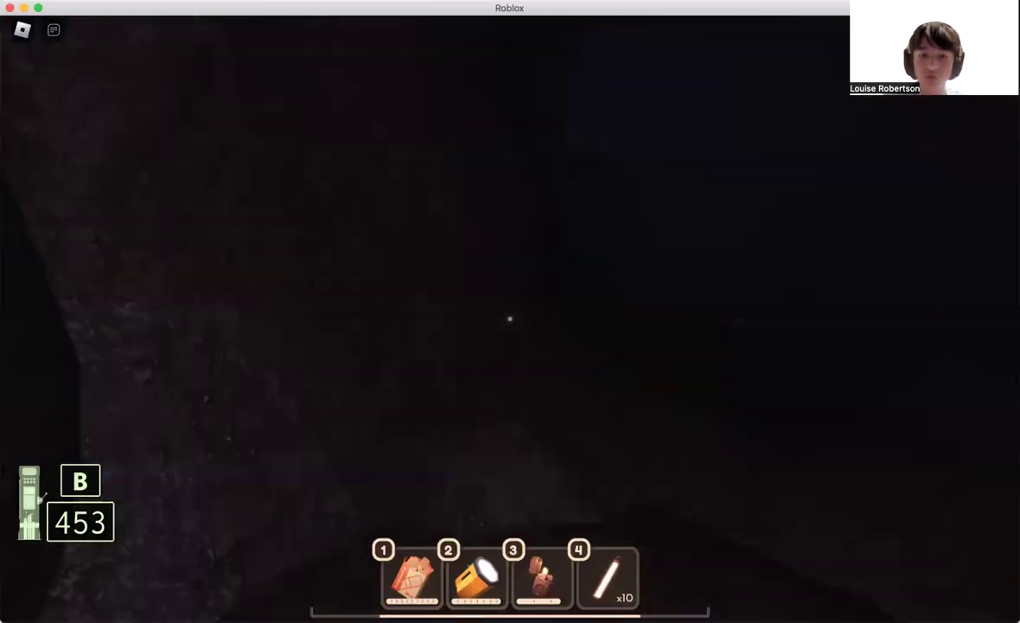
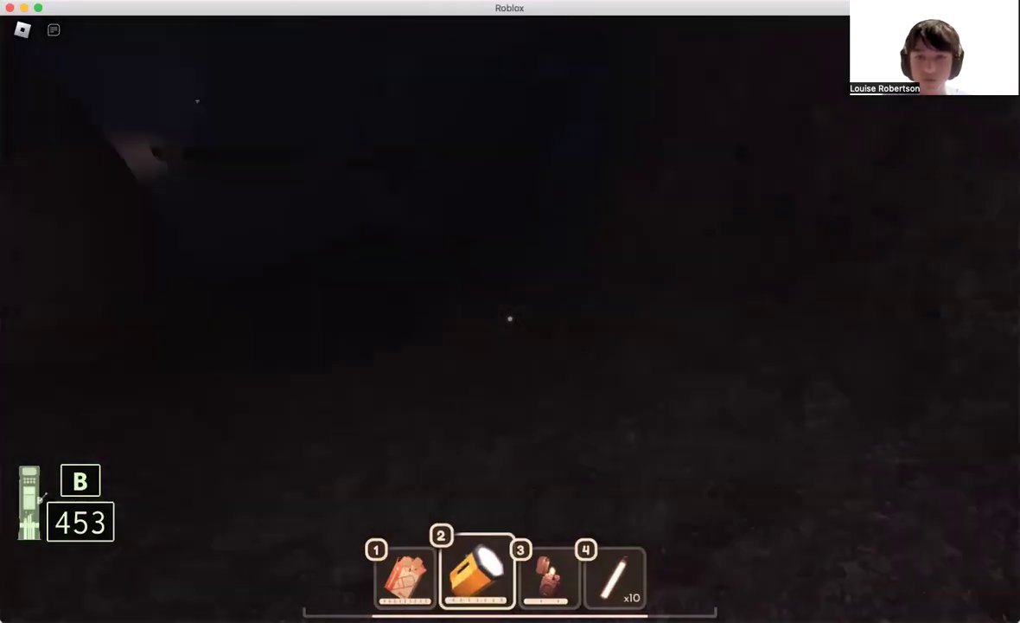
- Light the tunnel with the flashlight, back away from the monster and run toward the locker alley
{"action": "left_click", "coordinate": [510, 320]}
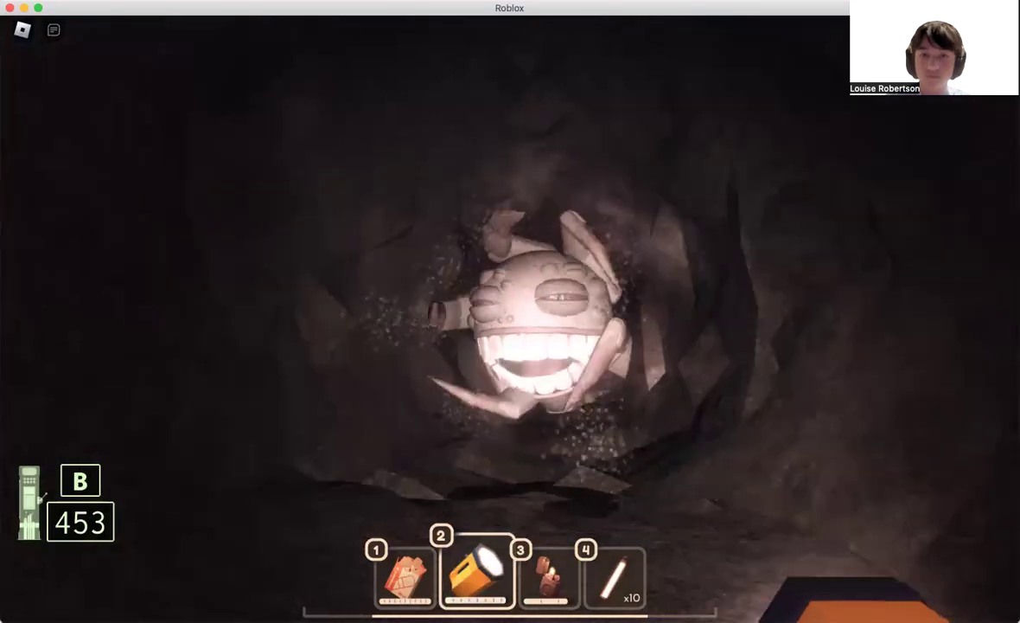
{"action": "key", "text": "s"}
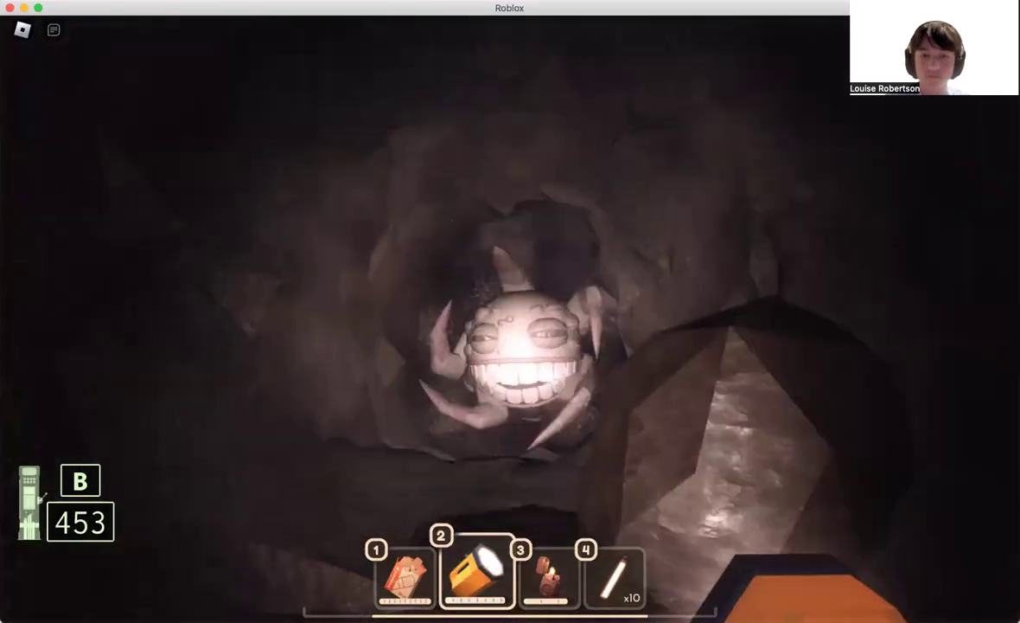
{"action": "key", "text": "s"}
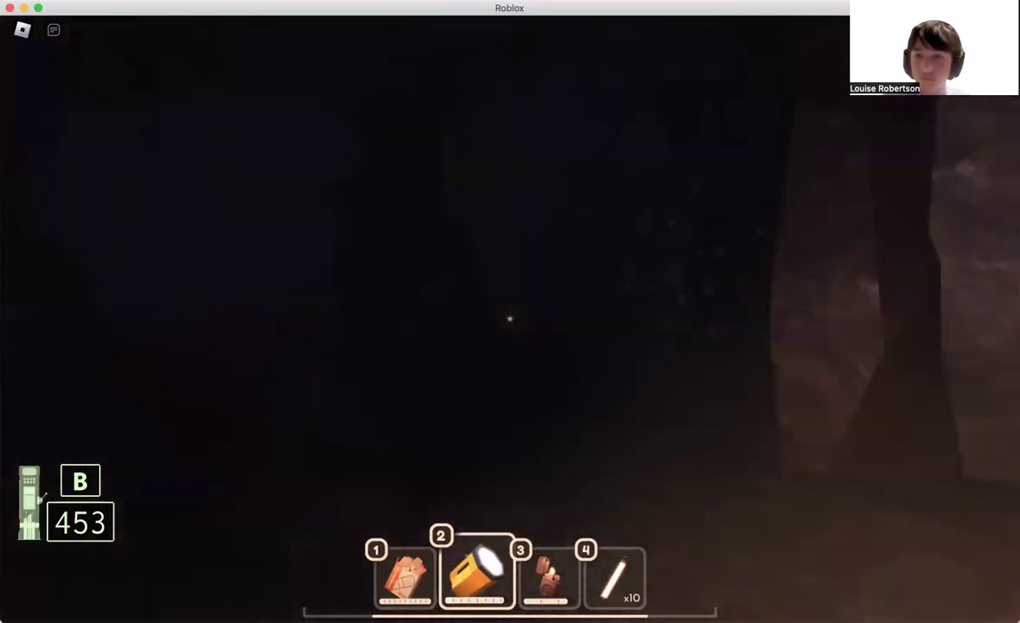
{"action": "key", "text": "w"}
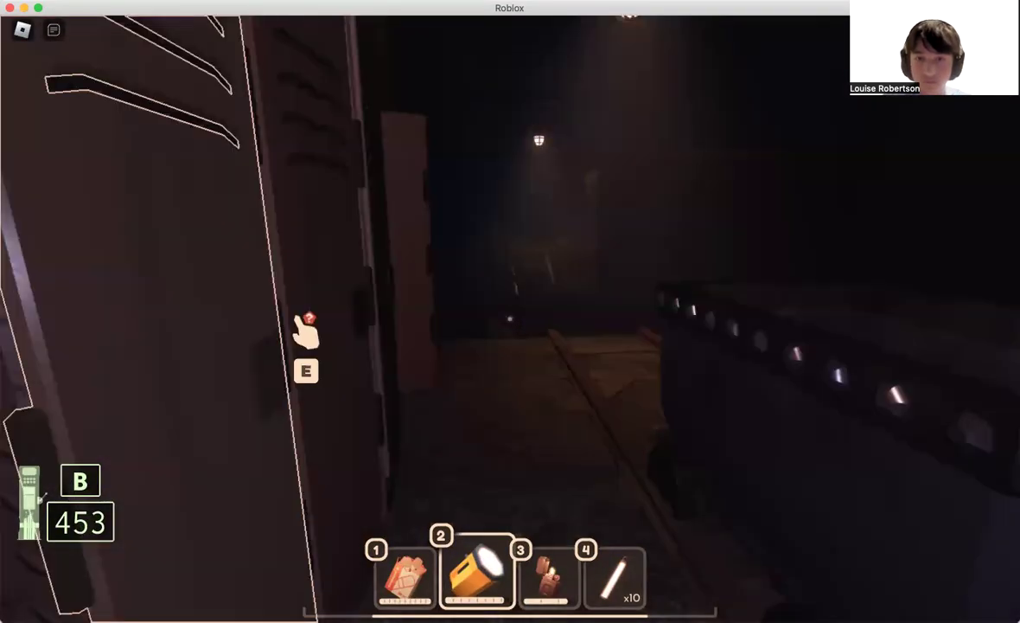
- Walk down the tunnel and stone steps into the dark stone room, briefly showing the Esc menu
{"action": "key", "text": "w"}
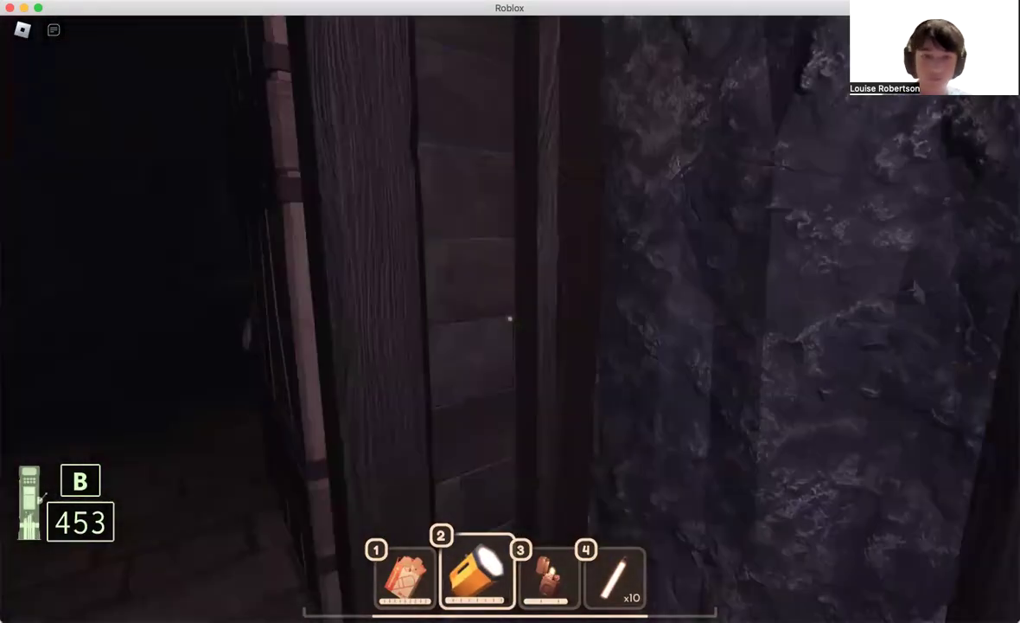
{"action": "key", "text": "w"}
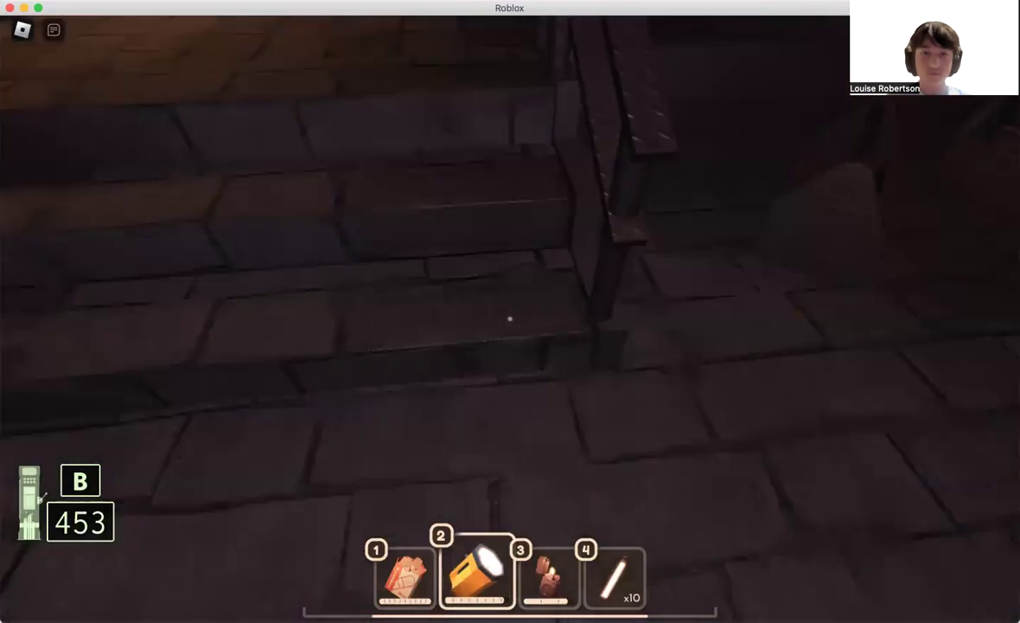
{"action": "key", "text": "w"}
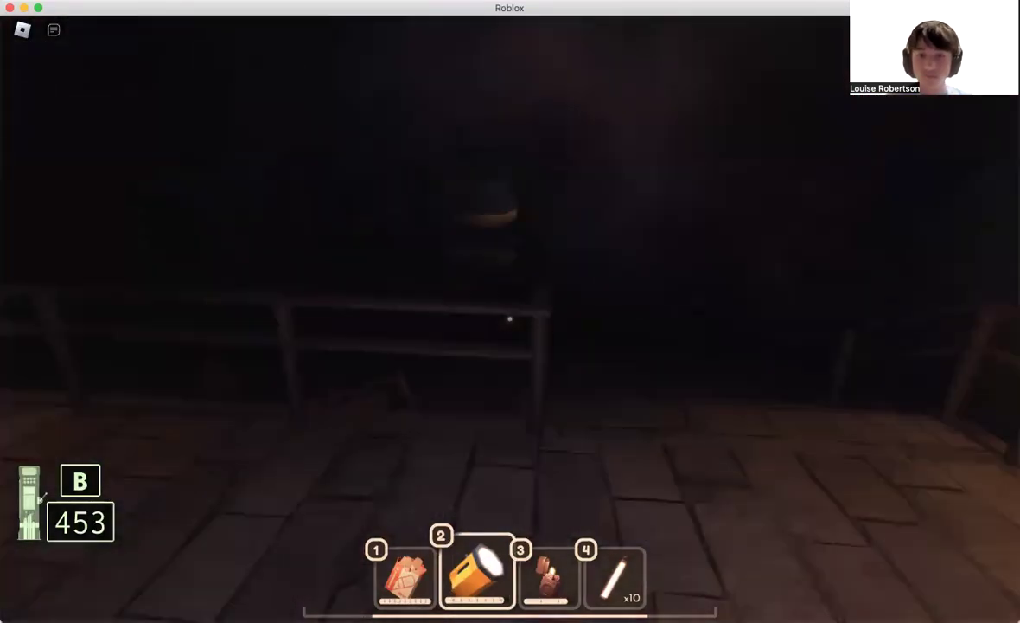
{"action": "key", "text": "w"}
{"action": "key", "text": "w"}
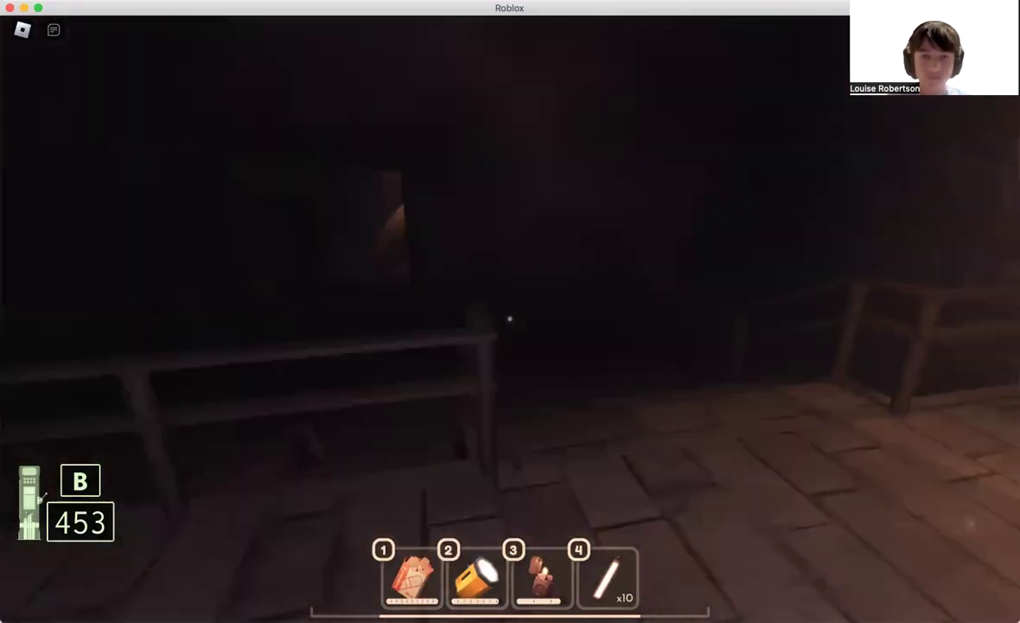
{"action": "key", "text": "Escape"}
{"action": "key", "text": "Escape"}
- Pass the keypad machine and follow the stone corridor into the lantern room among the crates
{"action": "key", "text": "w"}
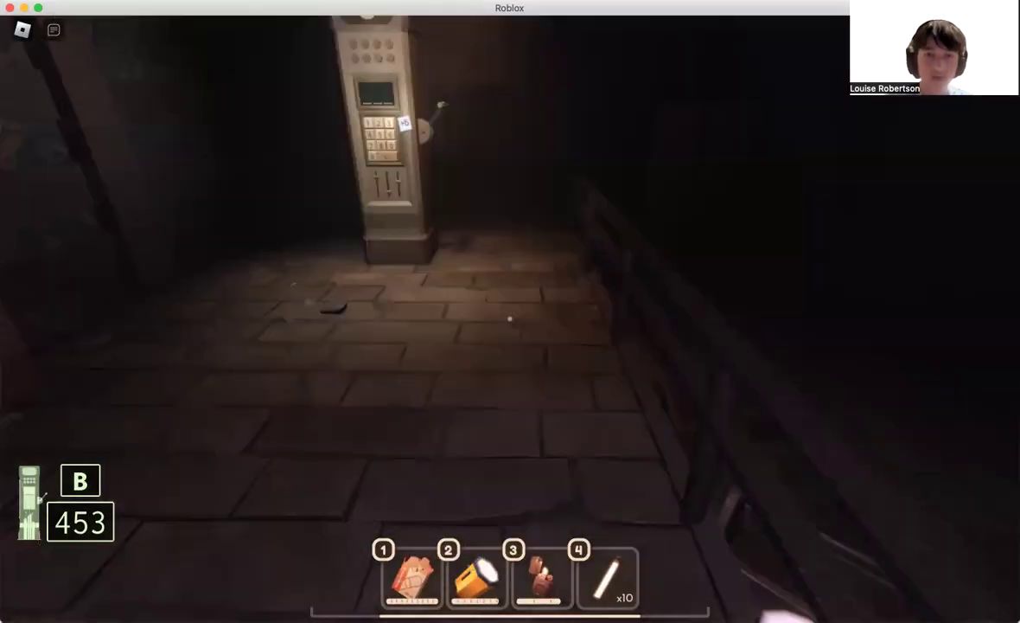
{"action": "key", "text": "w"}
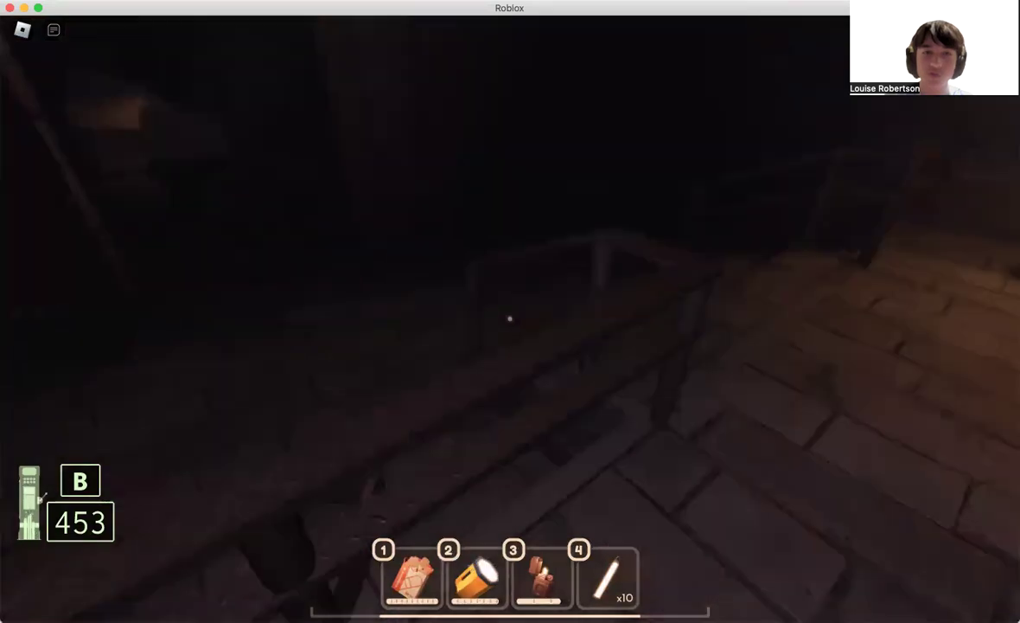
{"action": "key", "text": "w"}
{"action": "key", "text": "w"}
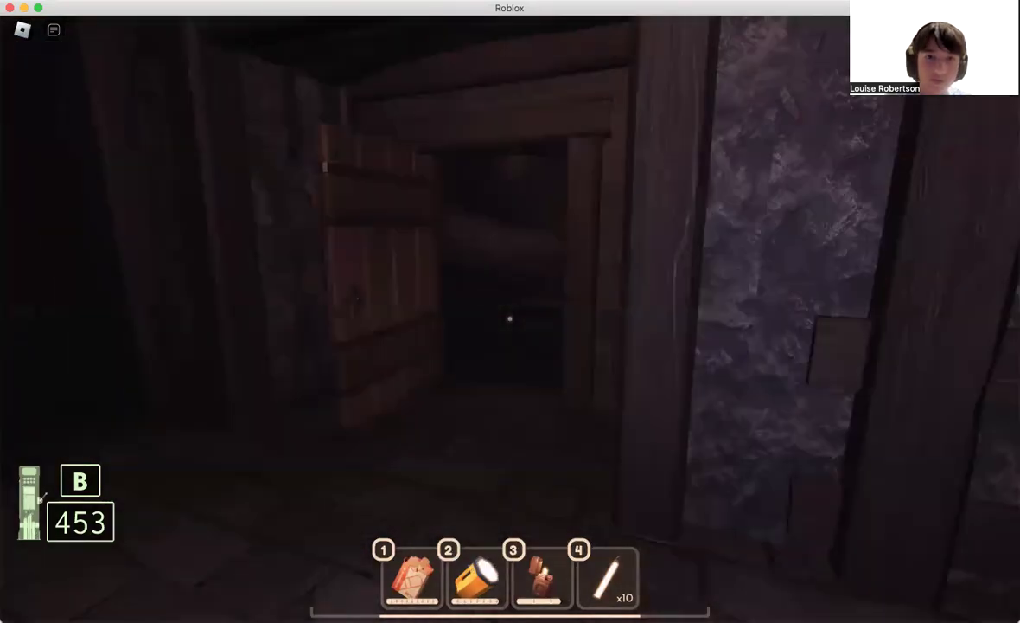
{"action": "key", "text": "w"}
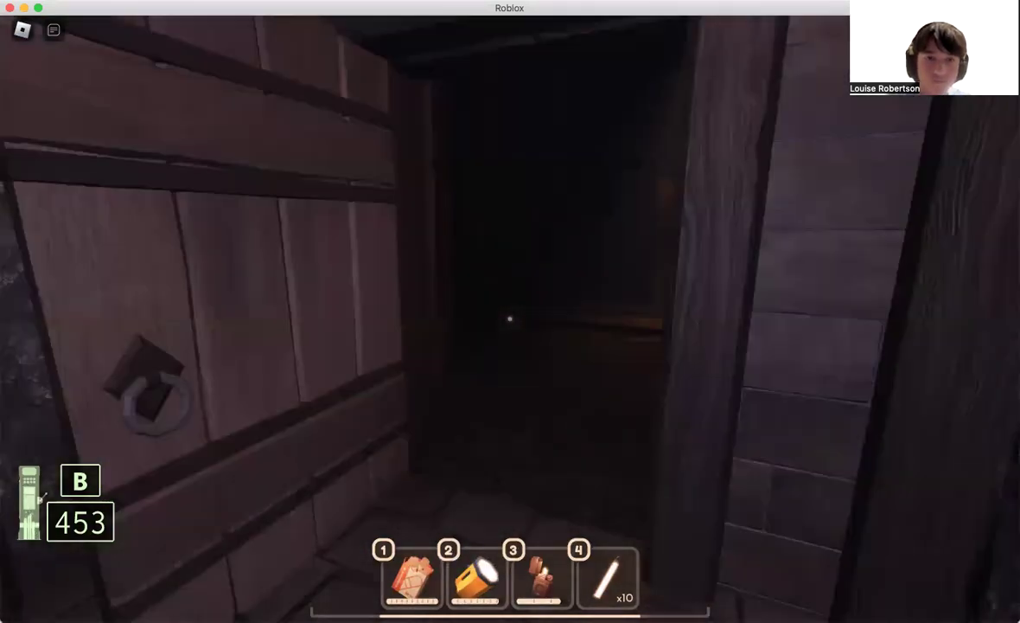
{"action": "key", "text": "w"}
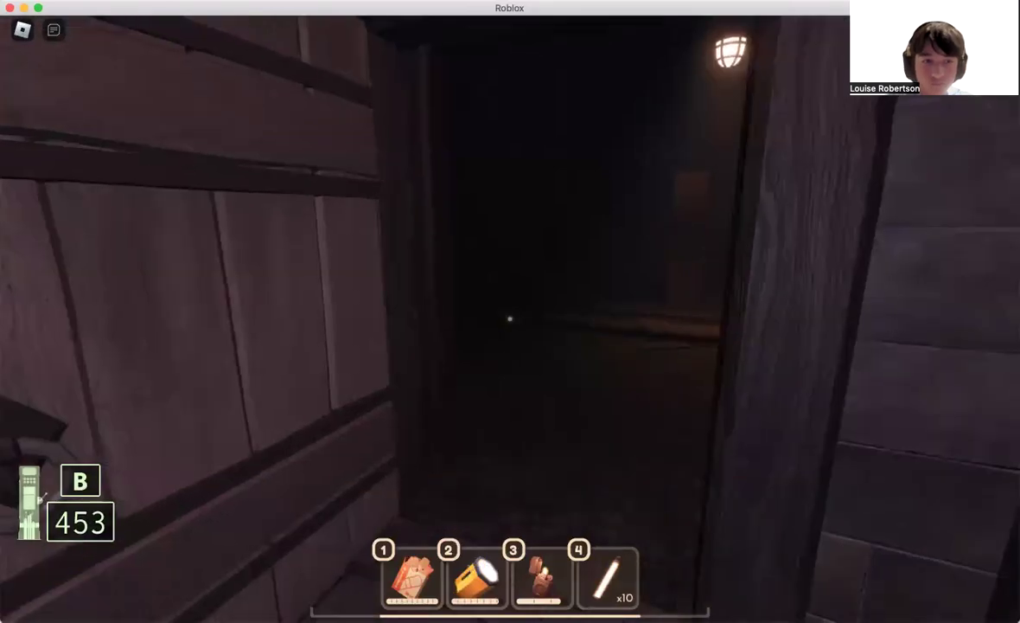
{"action": "key", "text": "w"}
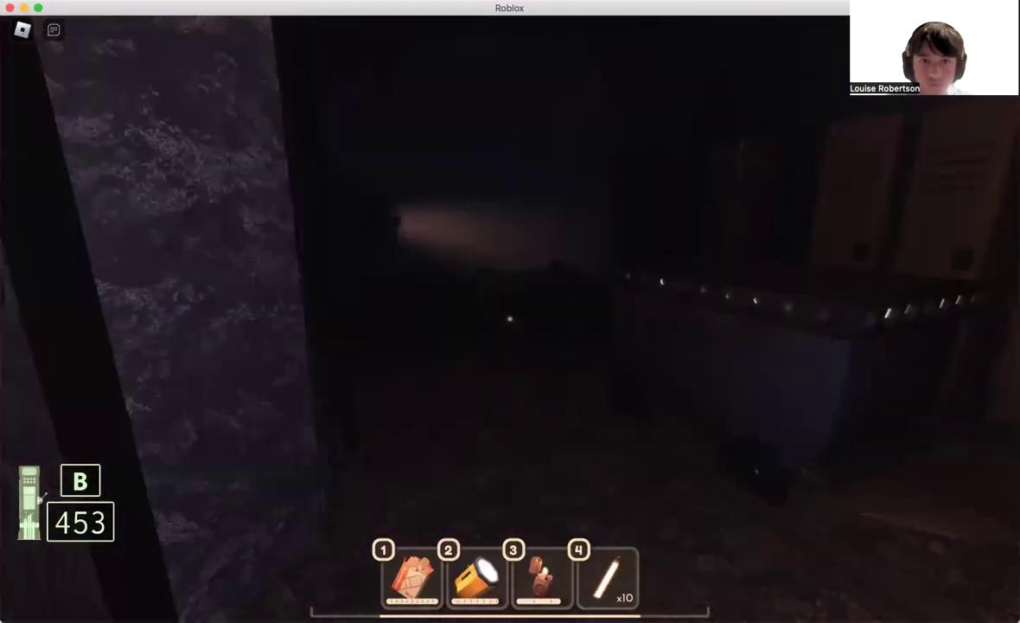
{"action": "key", "text": "w"}
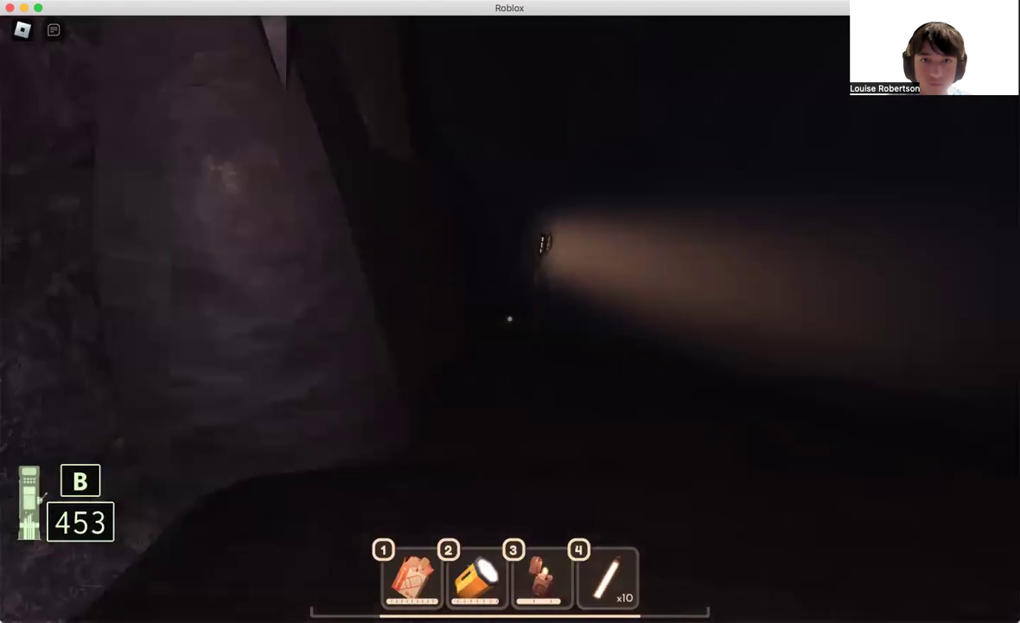
{"action": "key", "text": "w"}
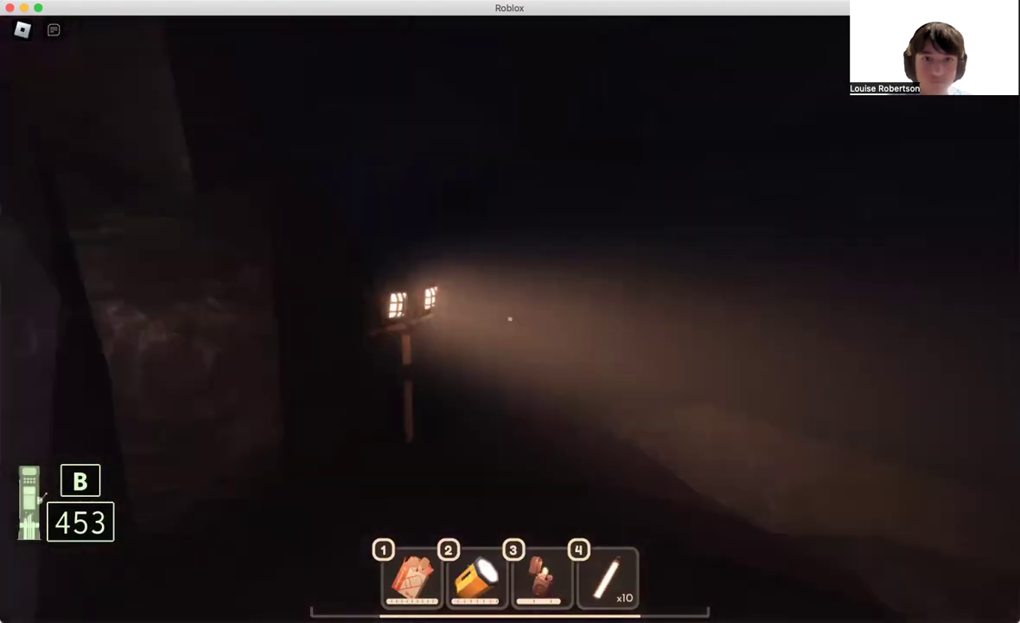
{"action": "key", "text": "w"}
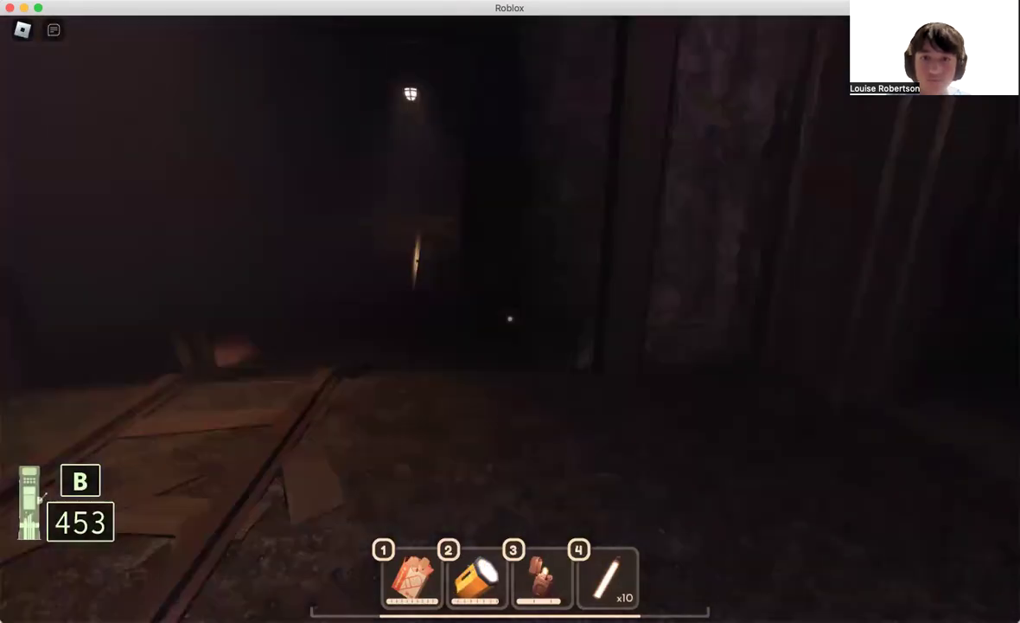
{"action": "key", "text": "w"}
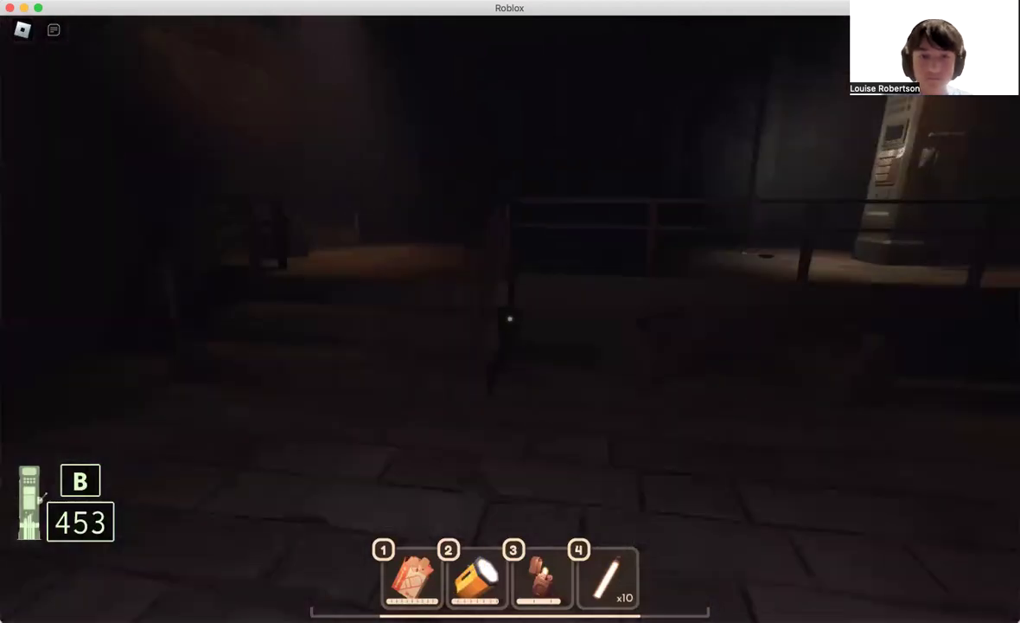
{"action": "key", "text": "w"}
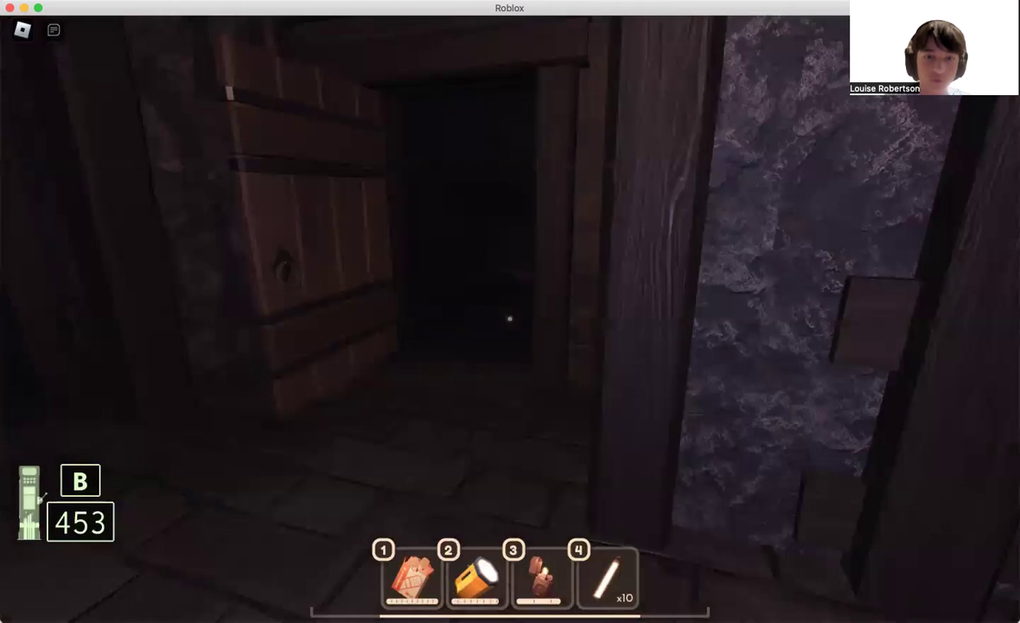
- Cross the doorway area with the flashlight briefly on, then switch it off
{"action": "key", "text": "2"}
{"action": "key", "text": "w"}
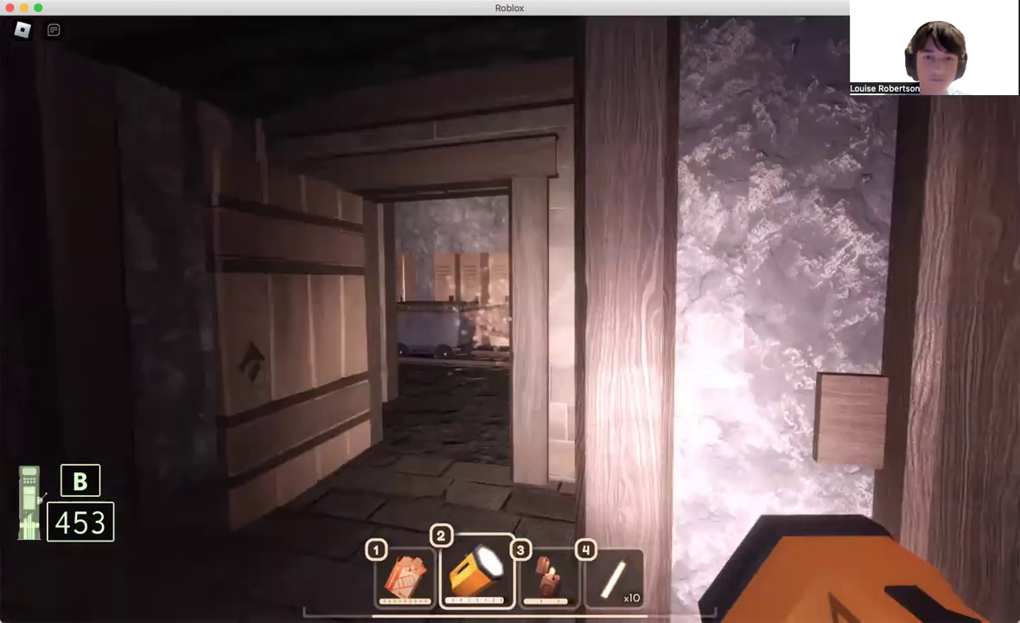
{"action": "key", "text": "w"}
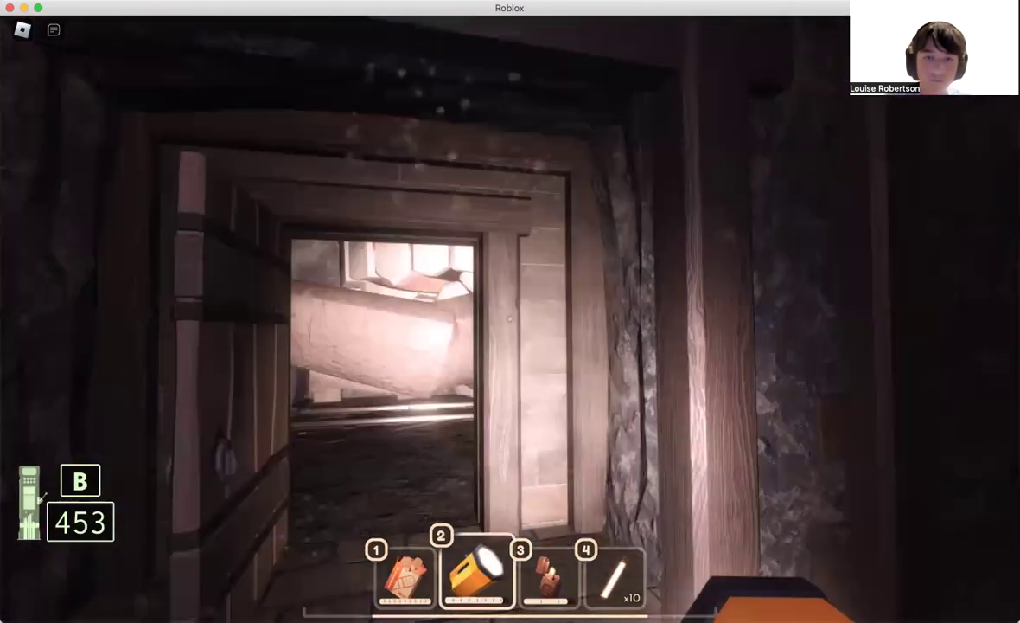
{"action": "key", "text": "2"}
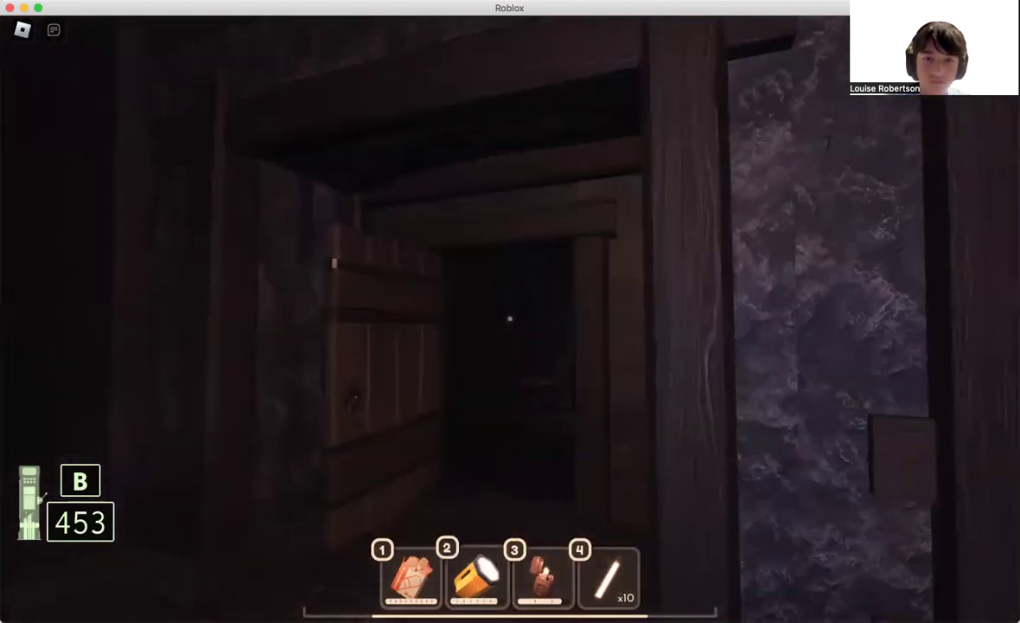
- Follow the dark corridor past the wooden door and walkway to the tall metal locker
{"action": "key", "text": "w"}
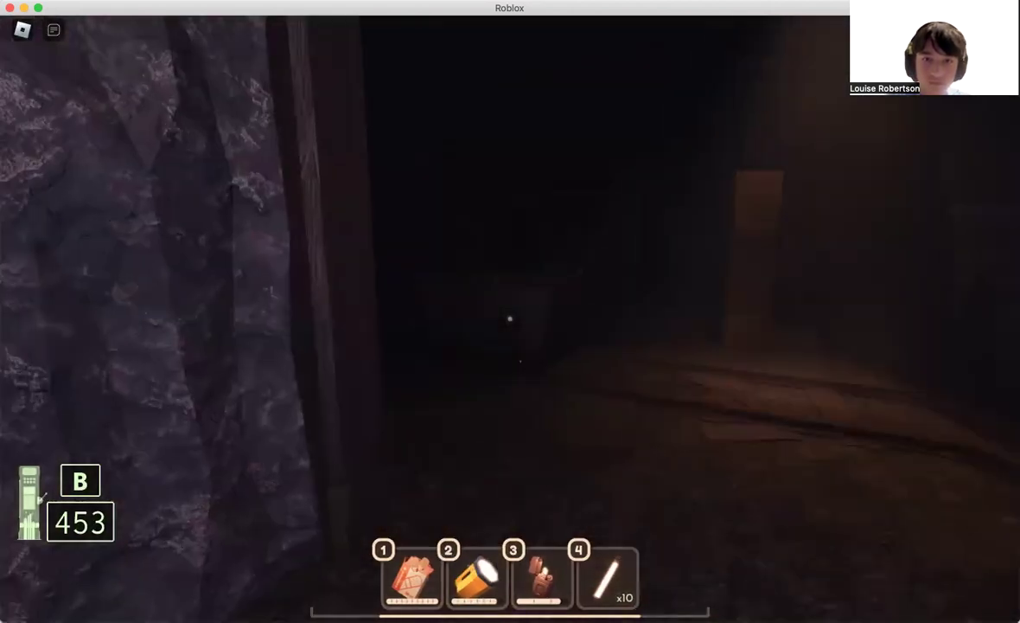
{"action": "key", "text": "w"}
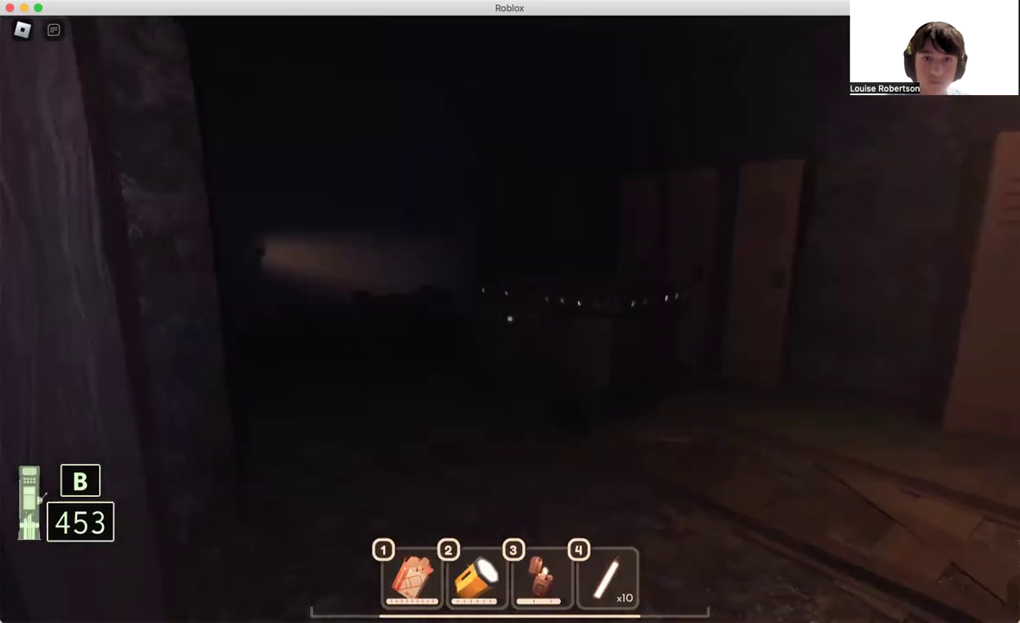
{"action": "key", "text": "w"}
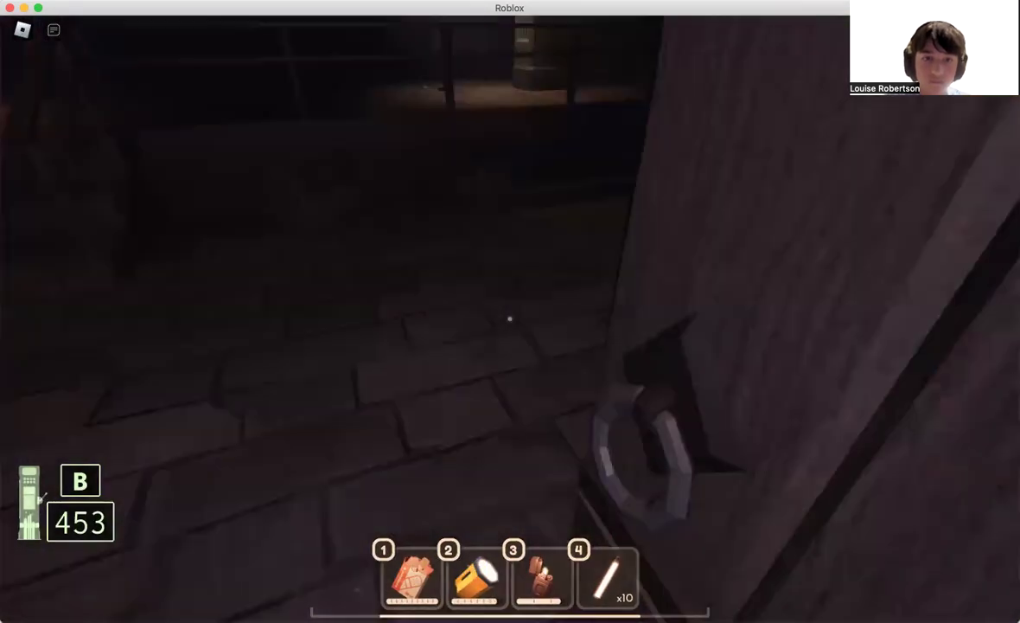
{"action": "key", "text": "w"}
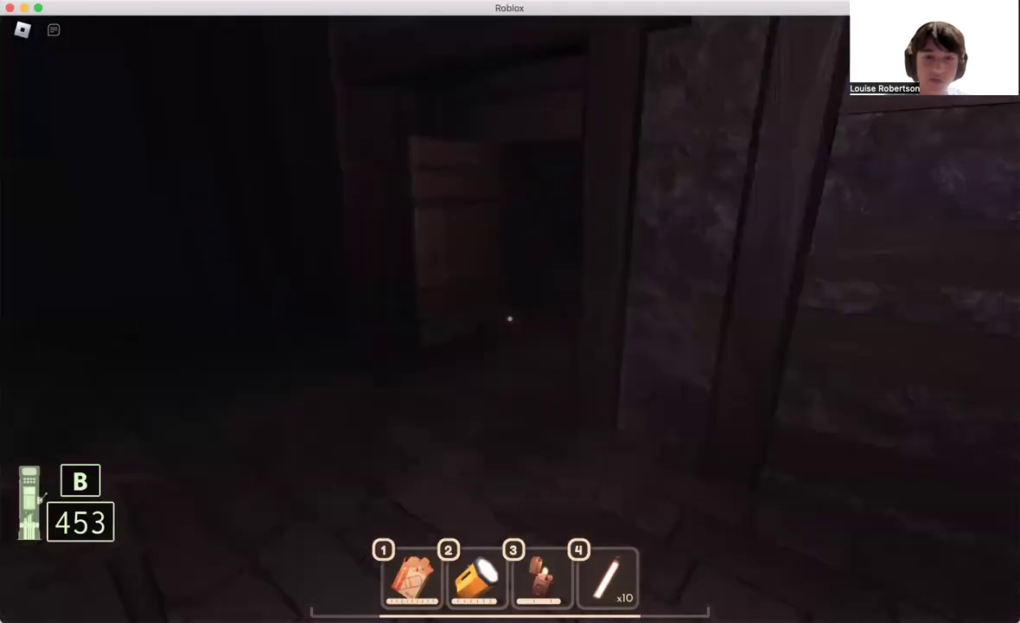
{"action": "key", "text": "w"}
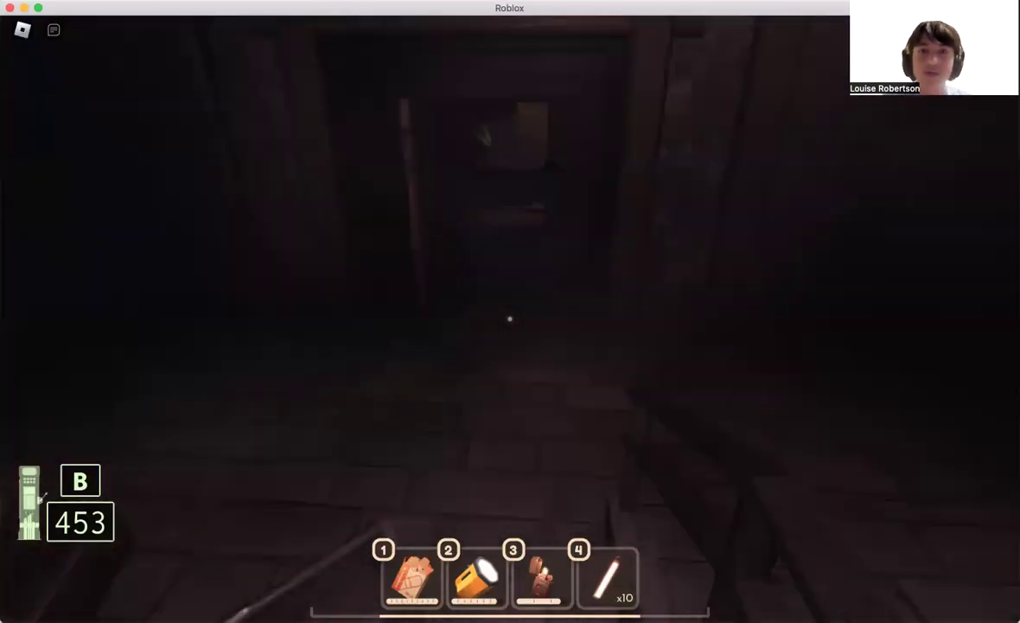
{"action": "key", "text": "w"}
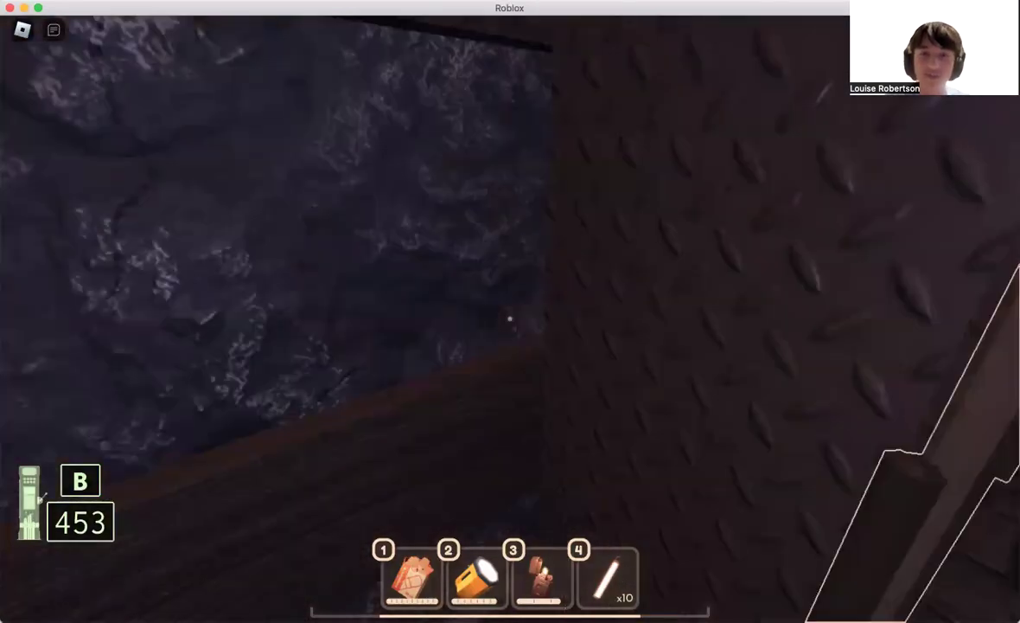
- Step back to view generator C, then cross its room toward the wooden door
{"action": "key", "text": "w"}
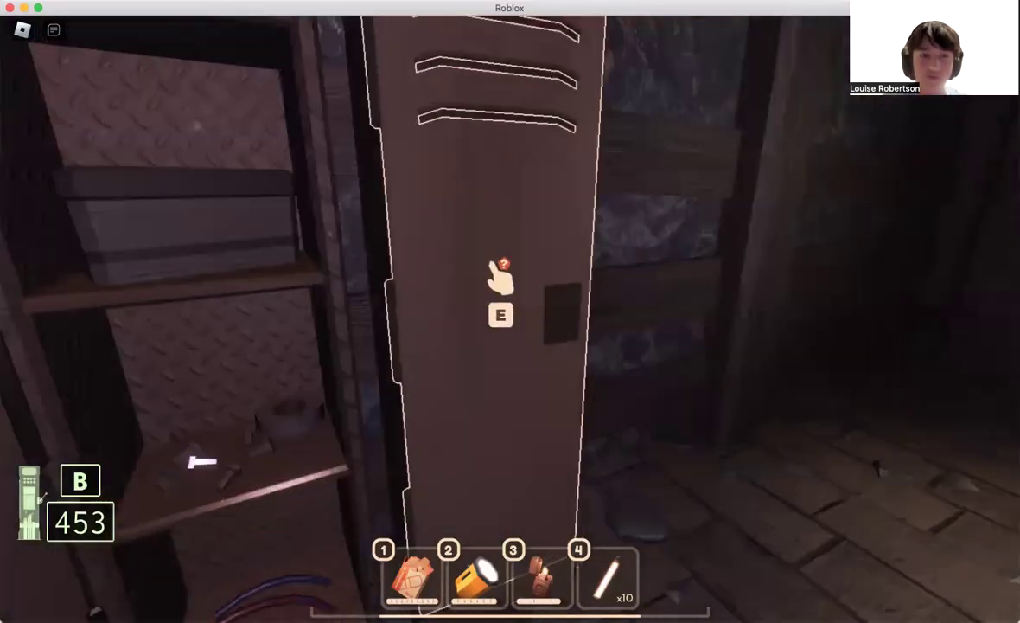
{"action": "key", "text": "s"}
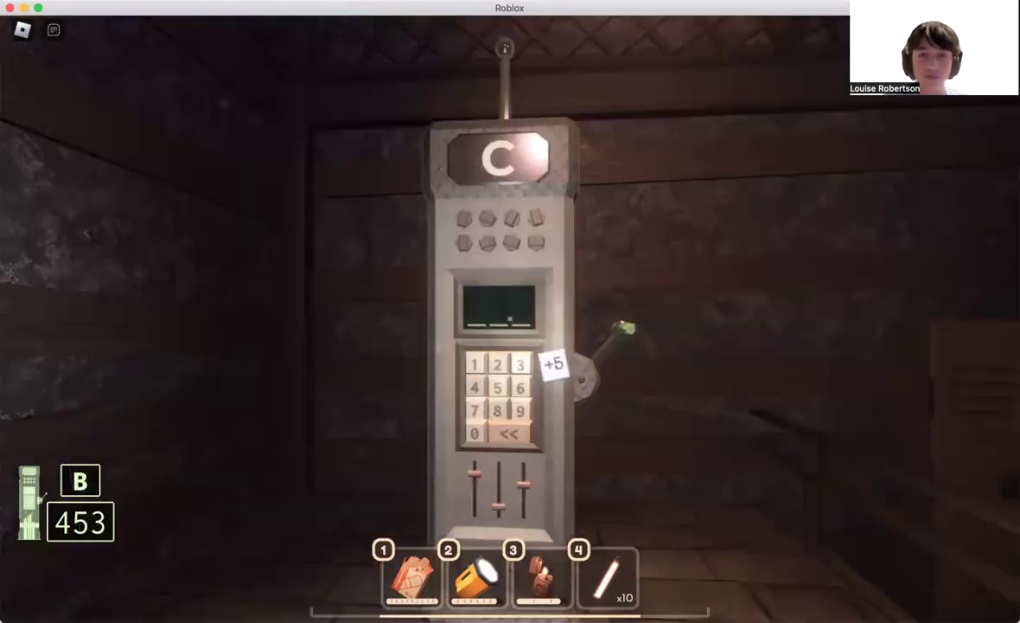
{"action": "key", "text": "w"}
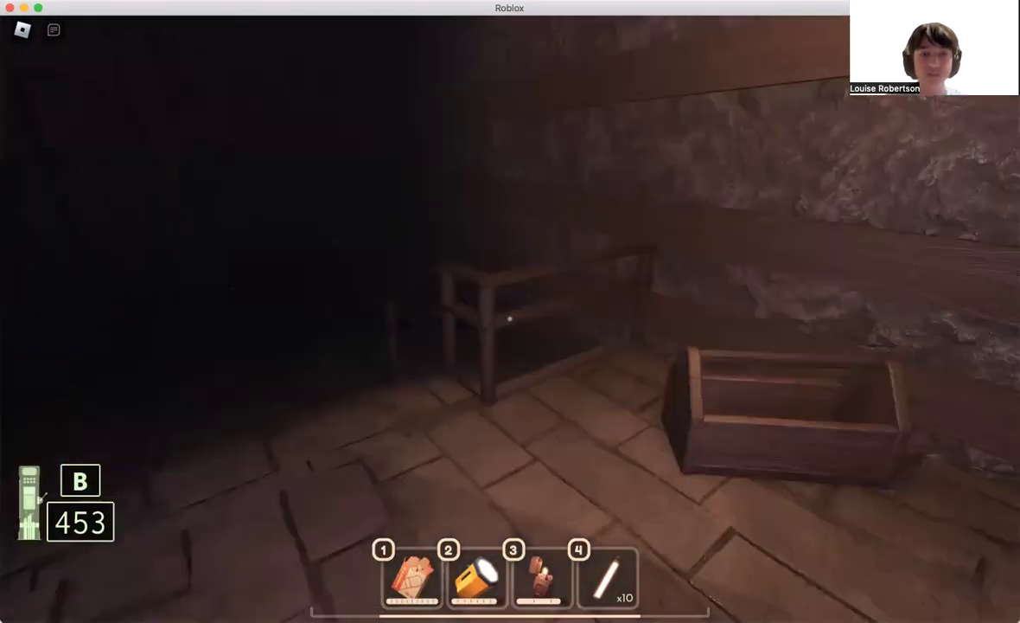
{"action": "key", "text": "w"}
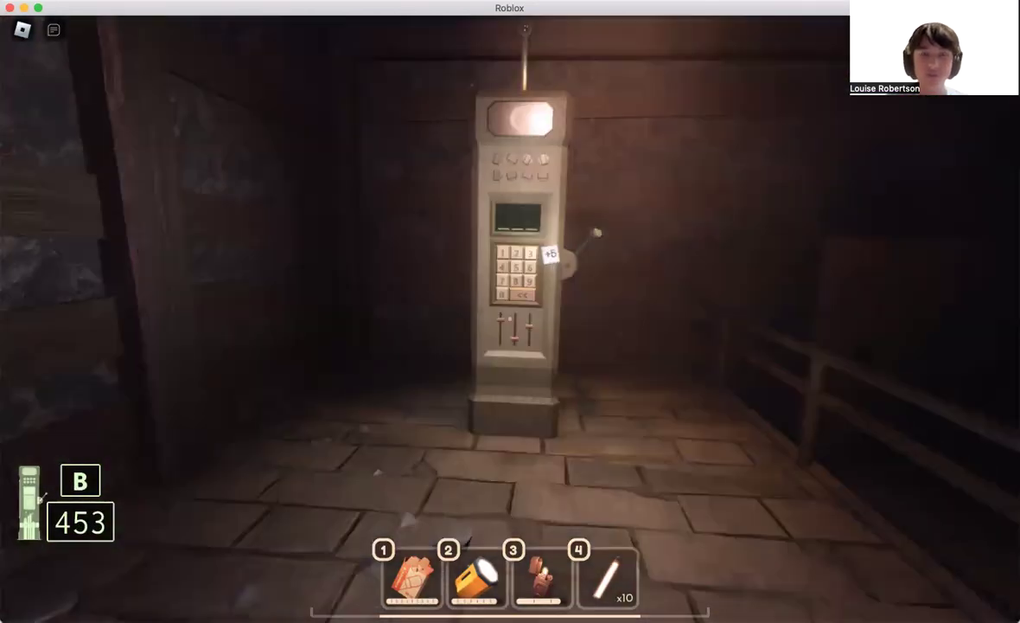
{"action": "key", "text": "w"}
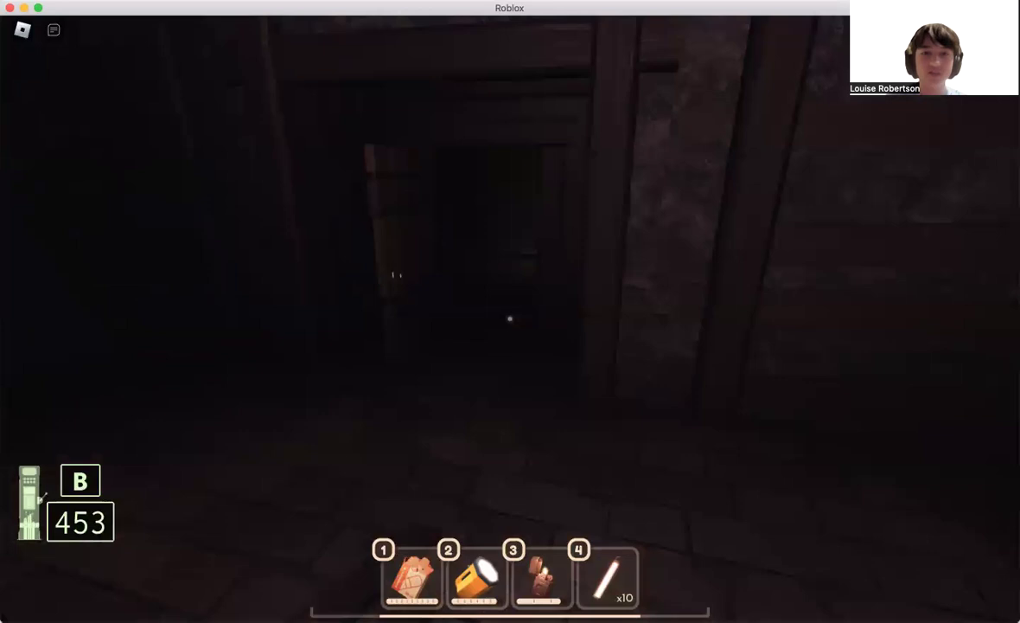
- Pass through the candle-lit room and crates into the dark cave, equipping the flashlight
{"action": "key", "text": "w"}
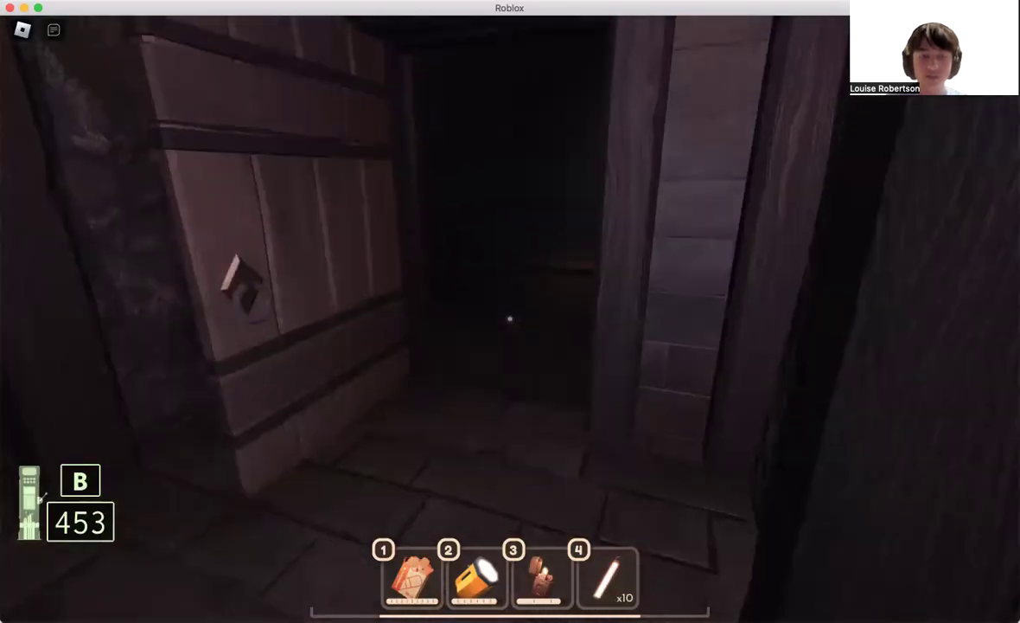
{"action": "key", "text": "s"}
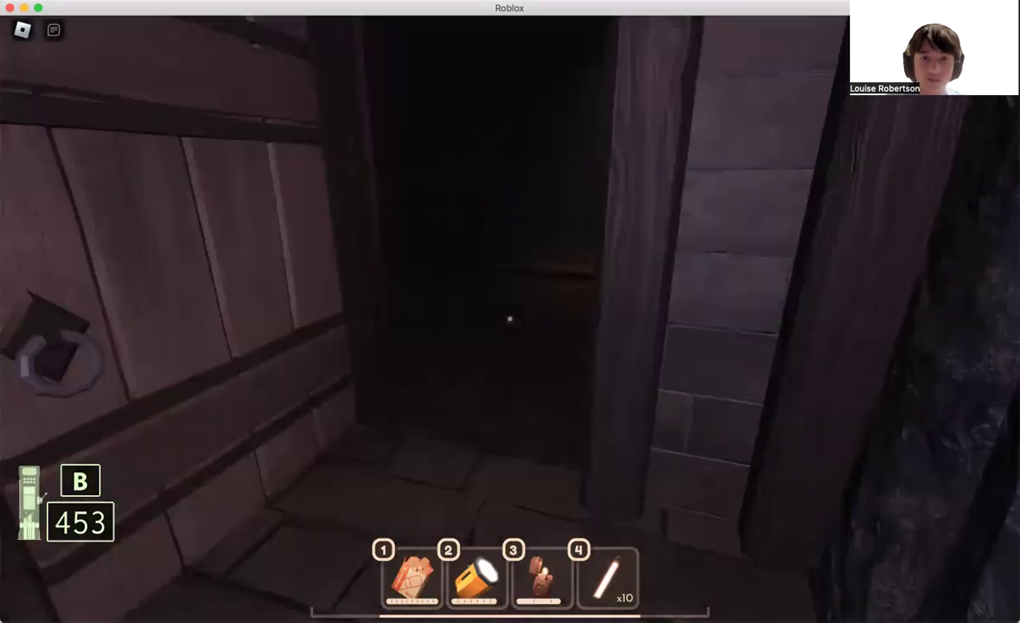
{"action": "key", "text": "w"}
{"action": "key", "text": "w"}
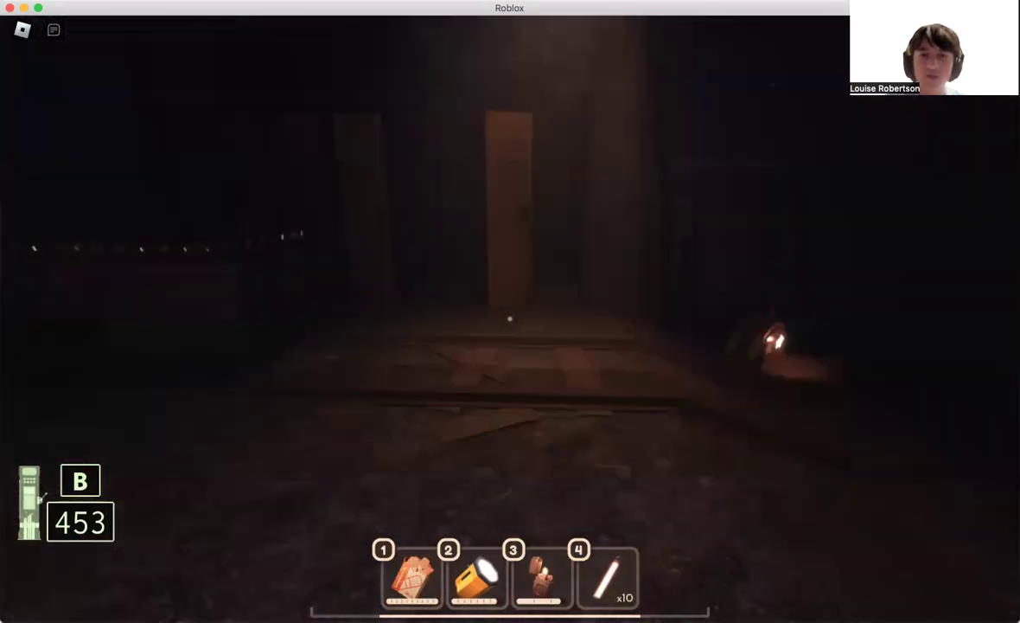
{"action": "key", "text": "w"}
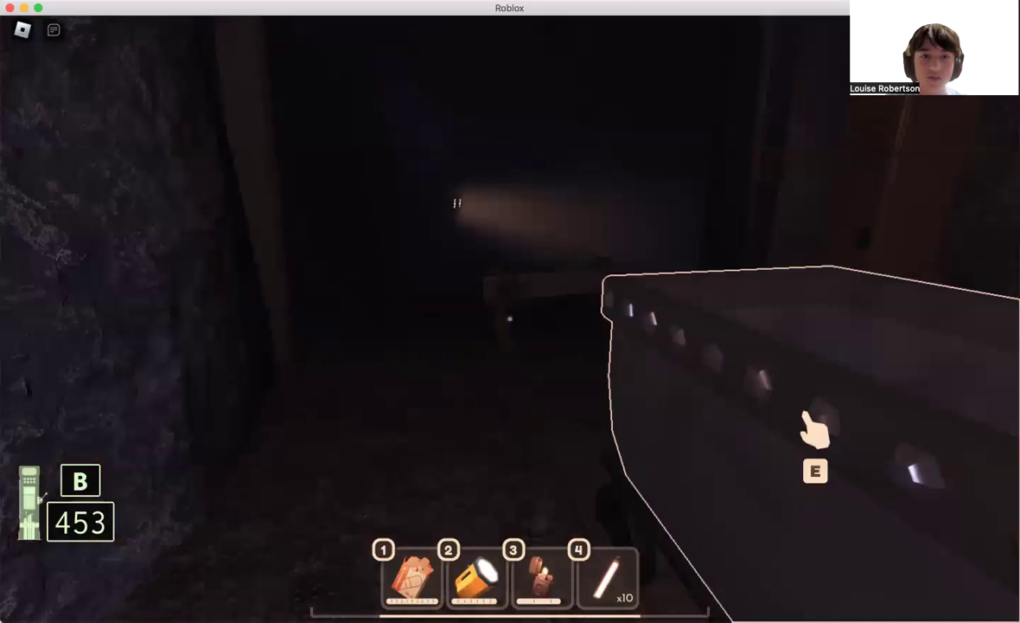
{"action": "key", "text": "w"}
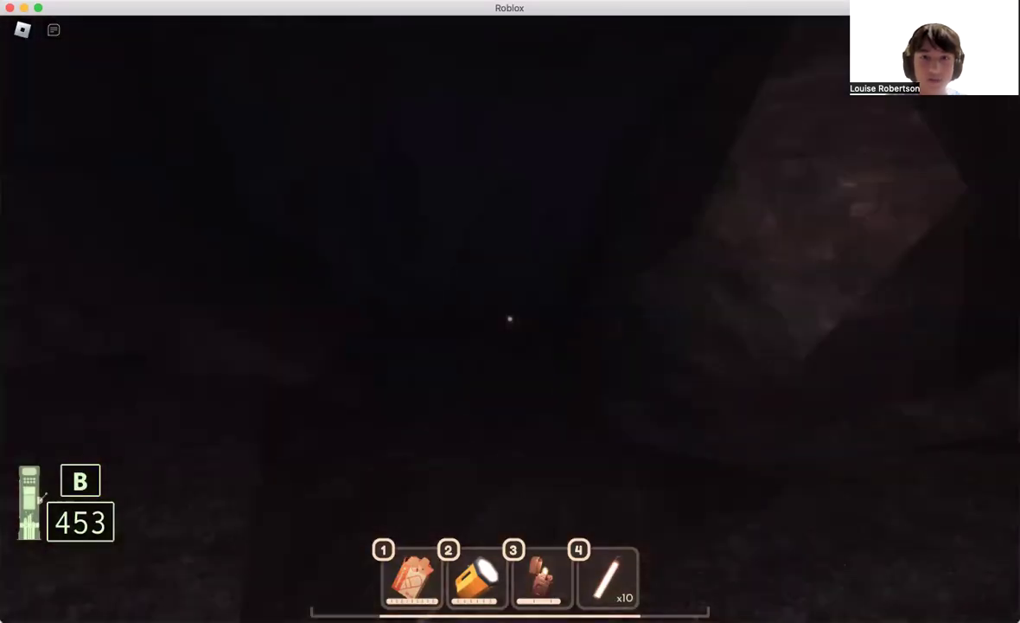
{"action": "key", "text": "w"}
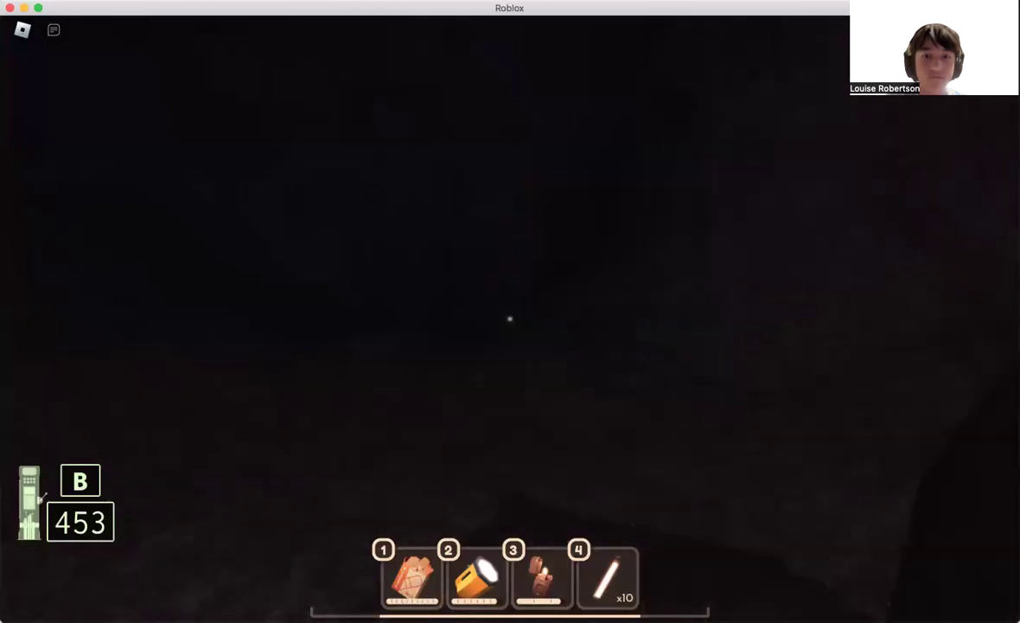
{"action": "key", "text": "2"}
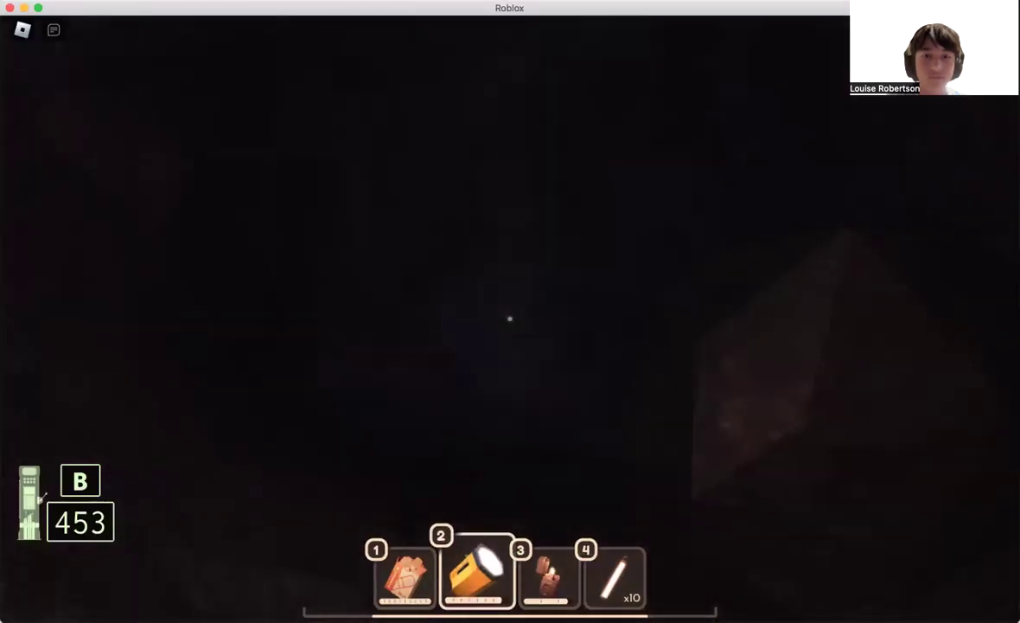
- Light the cave, back off from the creature, and head toward the lamp-lit corridor
{"action": "left_click", "coordinate": [509, 319]}
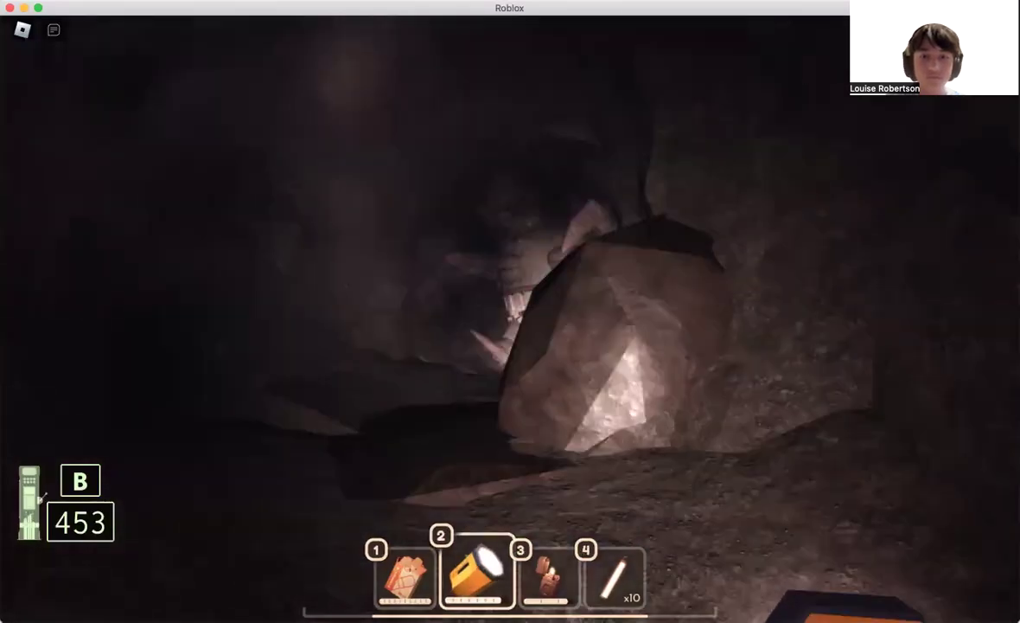
{"action": "key", "text": "s"}
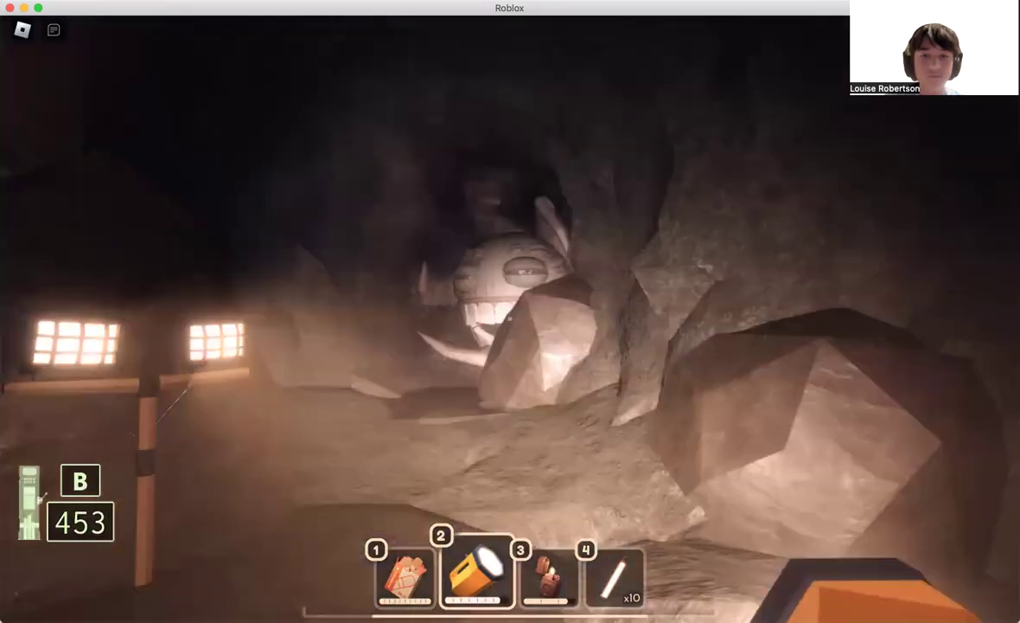
{"action": "key", "text": "w"}
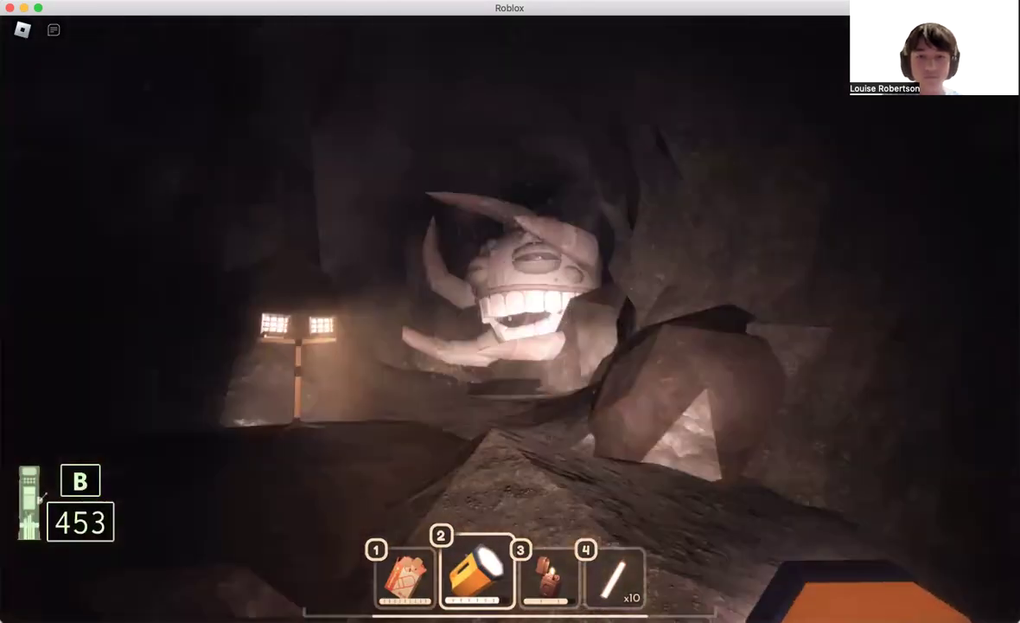
{"action": "key", "text": "w"}
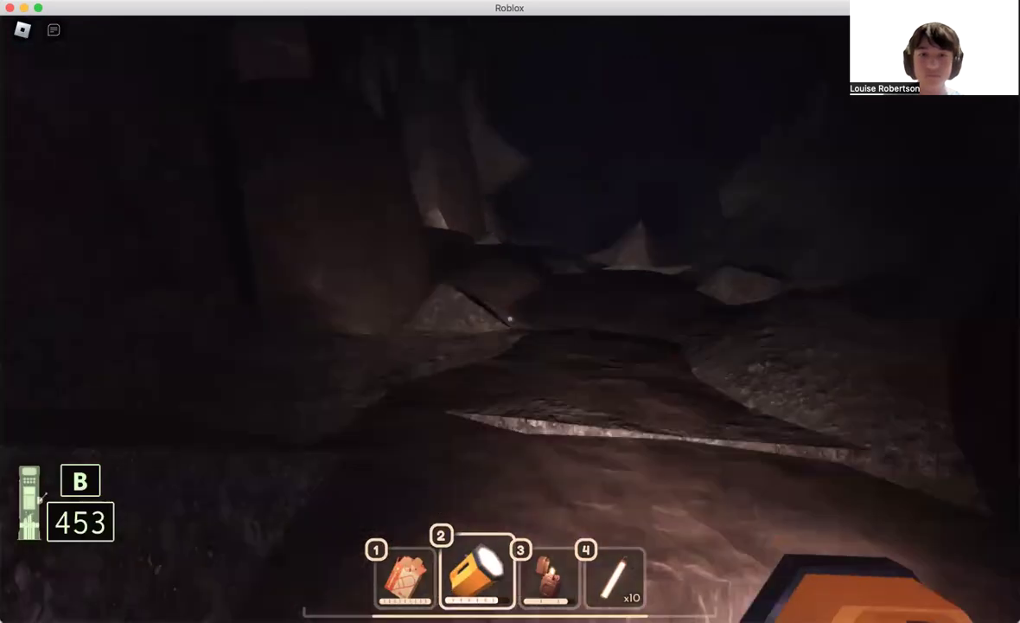
{"action": "key", "text": "w"}
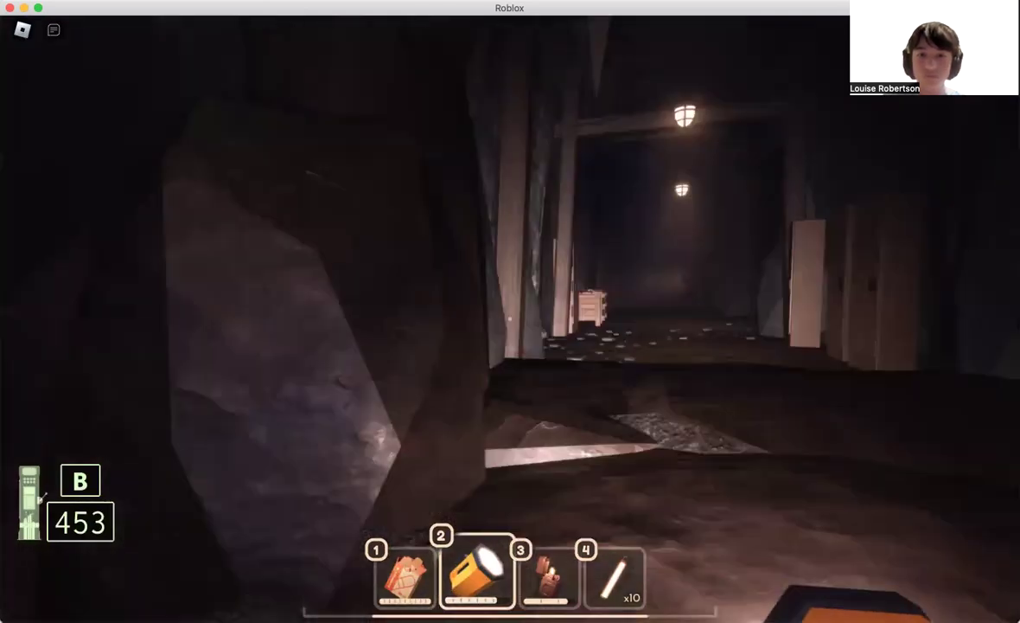
- Turn to watch the grinning creature among the rocks, then retreat backward from it
{"action": "key", "text": "w"}
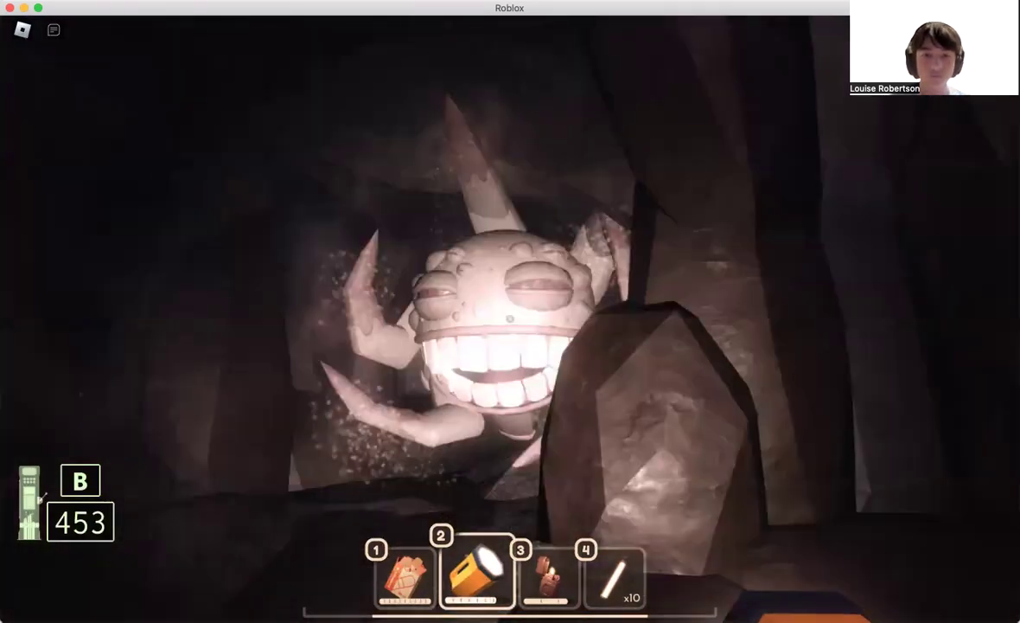
{"action": "key", "text": "w"}
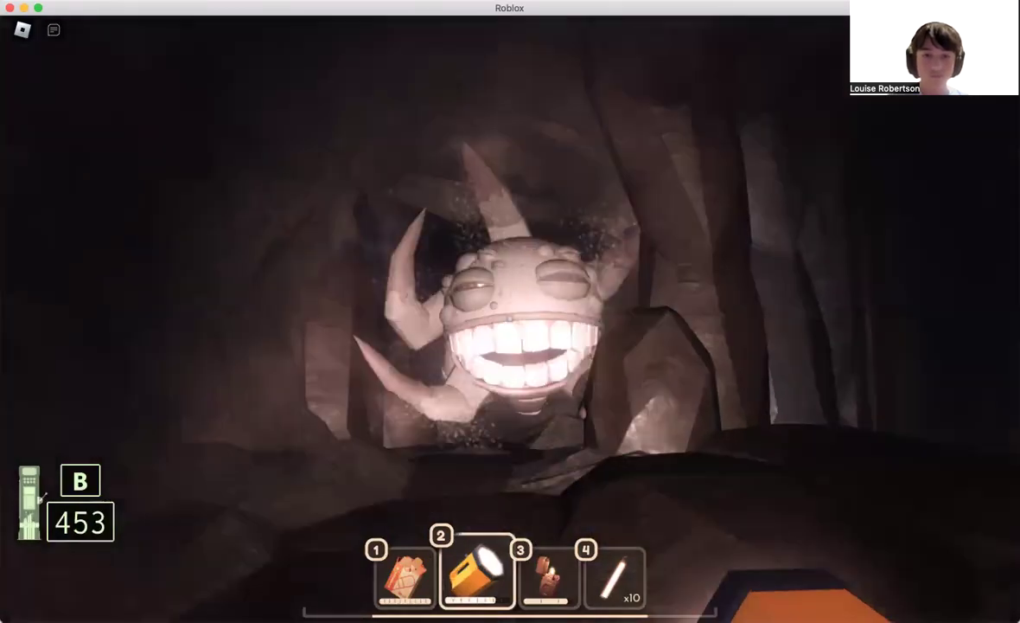
{"action": "key", "text": "w"}
{"action": "key", "text": "s"}
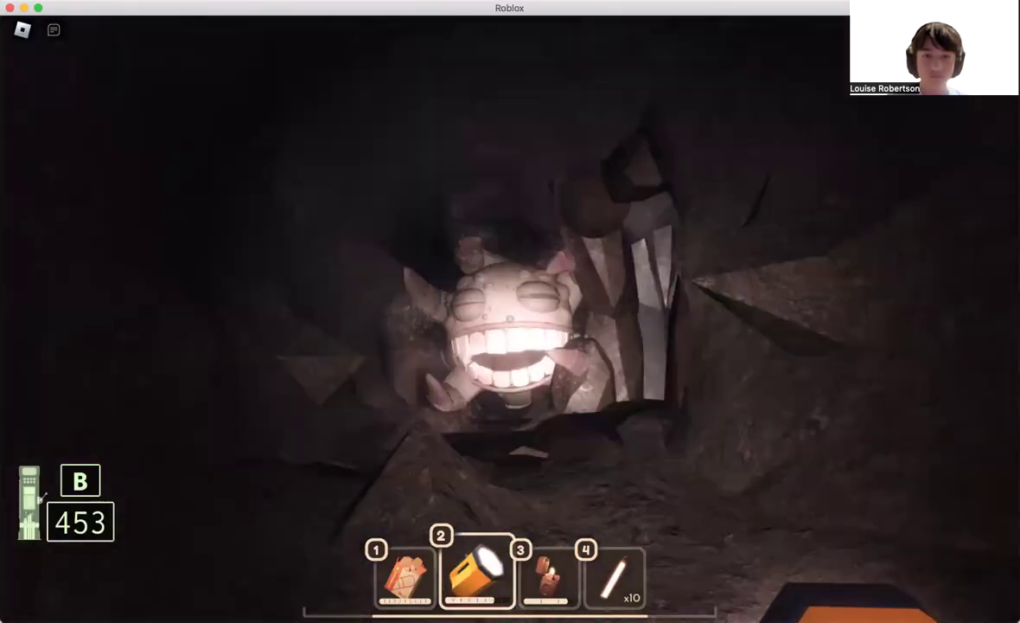
{"action": "key", "text": "s"}
{"action": "key", "text": "s"}
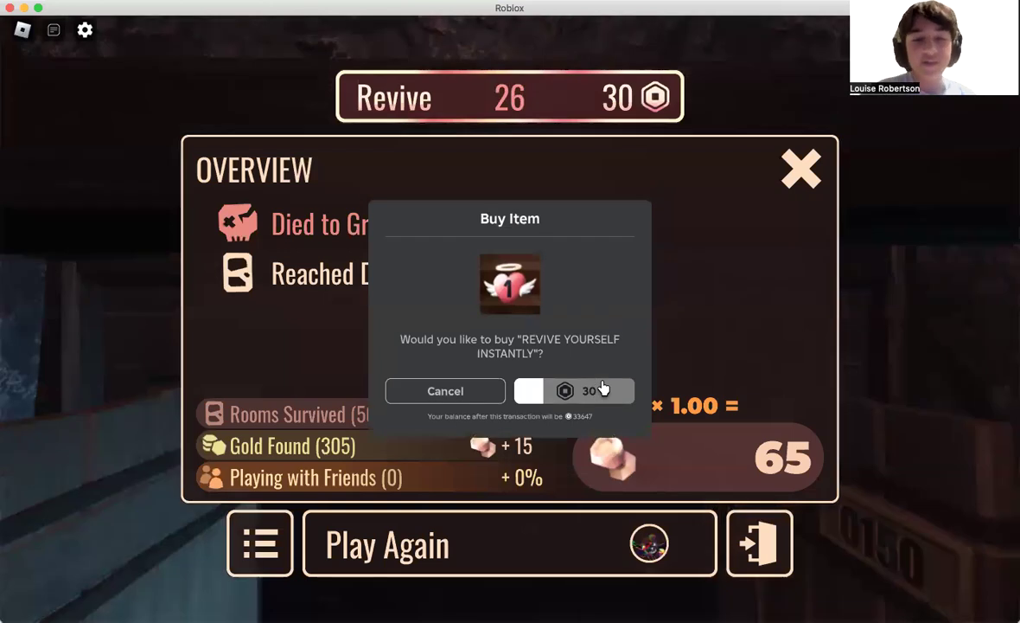
- Buy the instant revive and confirm the purchase notice with OK
{"action": "left_click", "coordinate": [603, 390]}
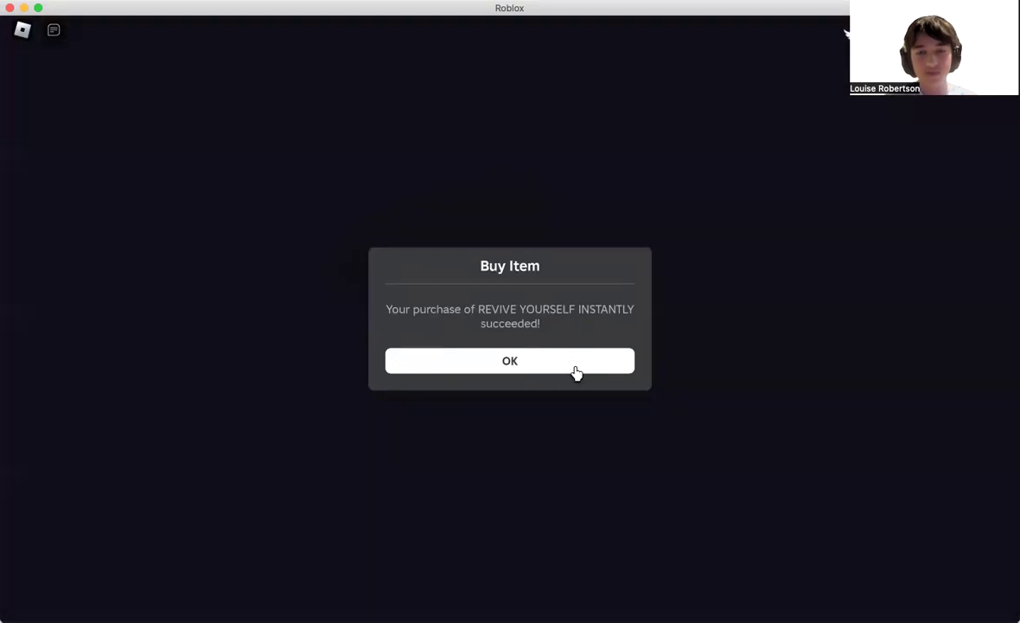
{"action": "left_click", "coordinate": [573, 365]}
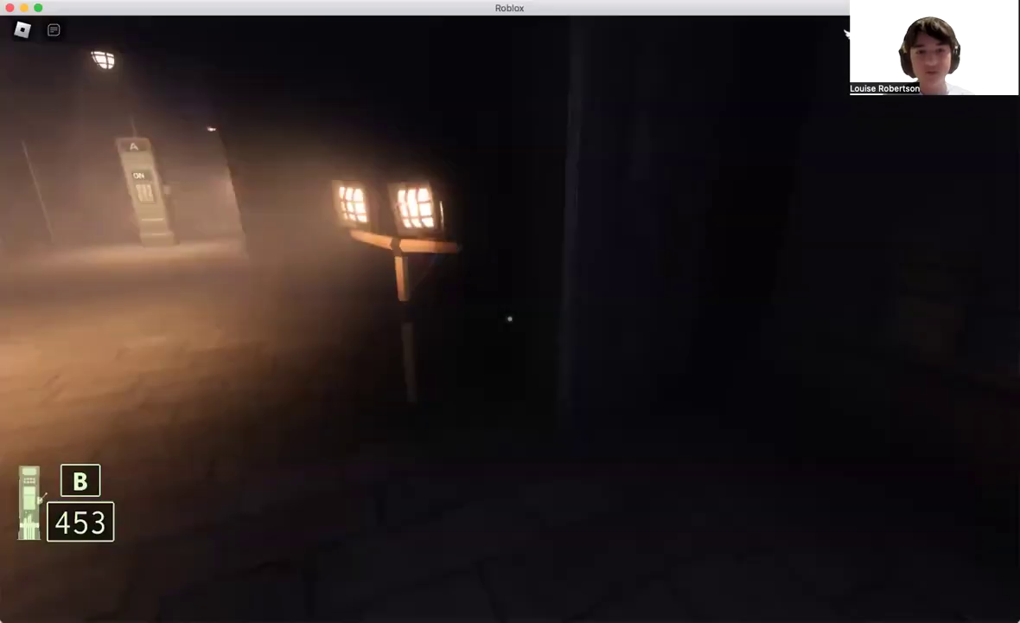
- Go past the pillar and down the stairs, following the rails into the lamp-lit corridor
{"action": "key", "text": "w"}
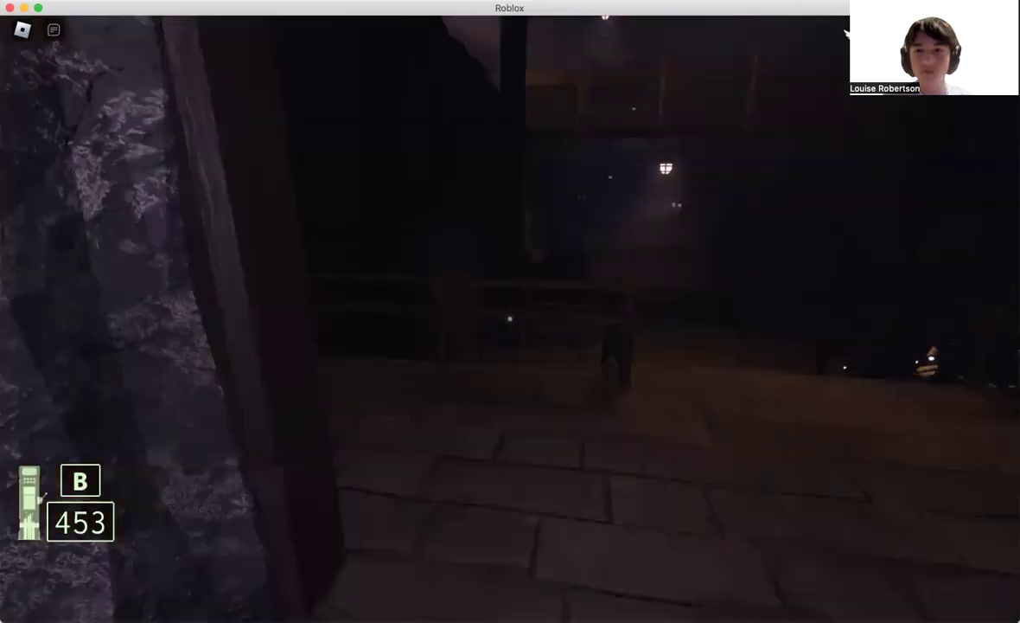
{"action": "key", "text": "w"}
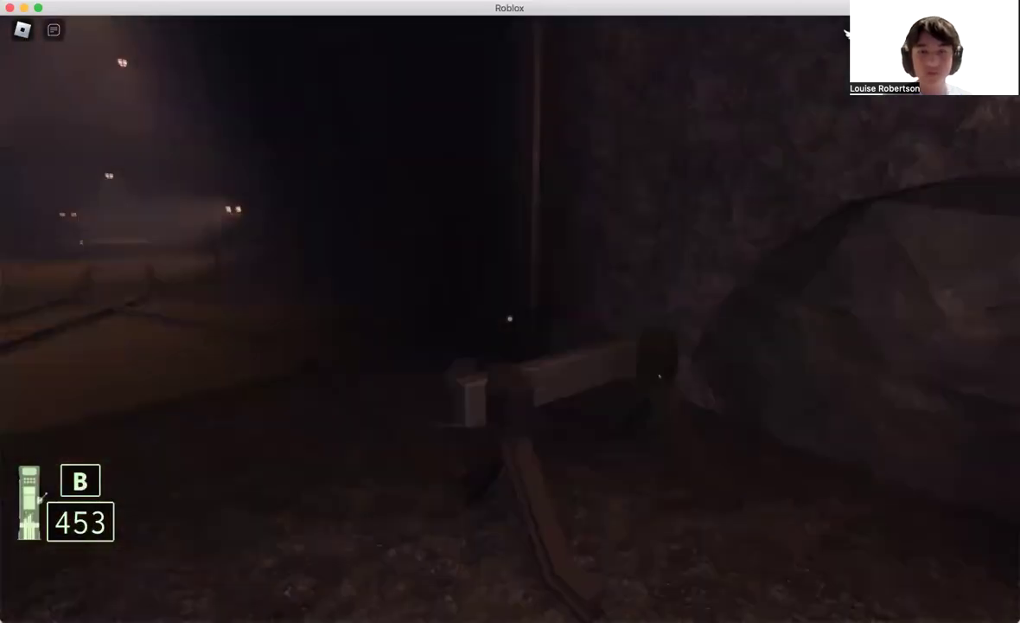
{"action": "key", "text": "w"}
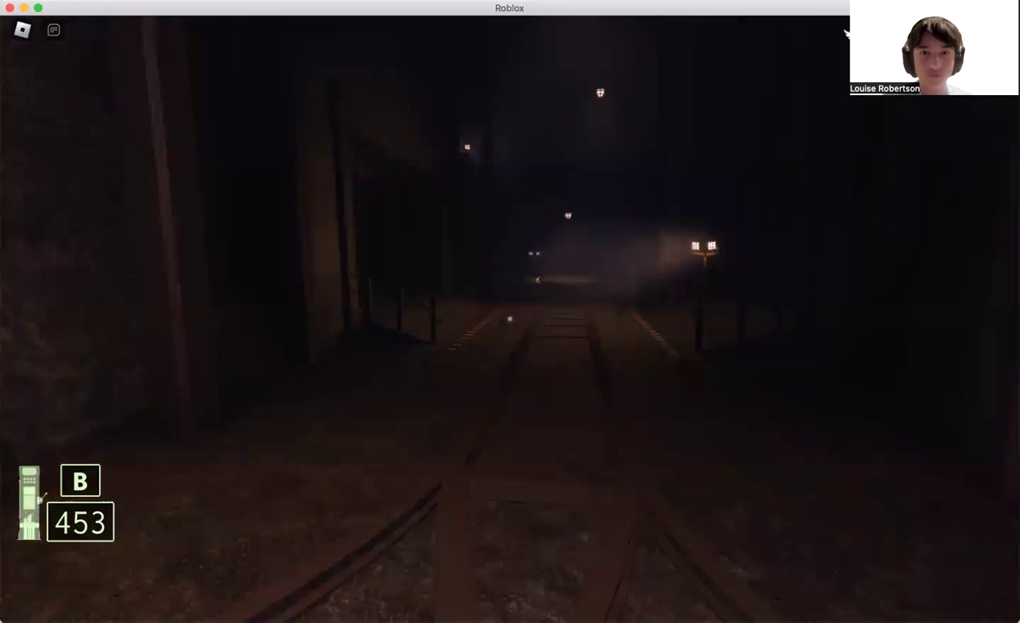
{"action": "key", "text": "w"}
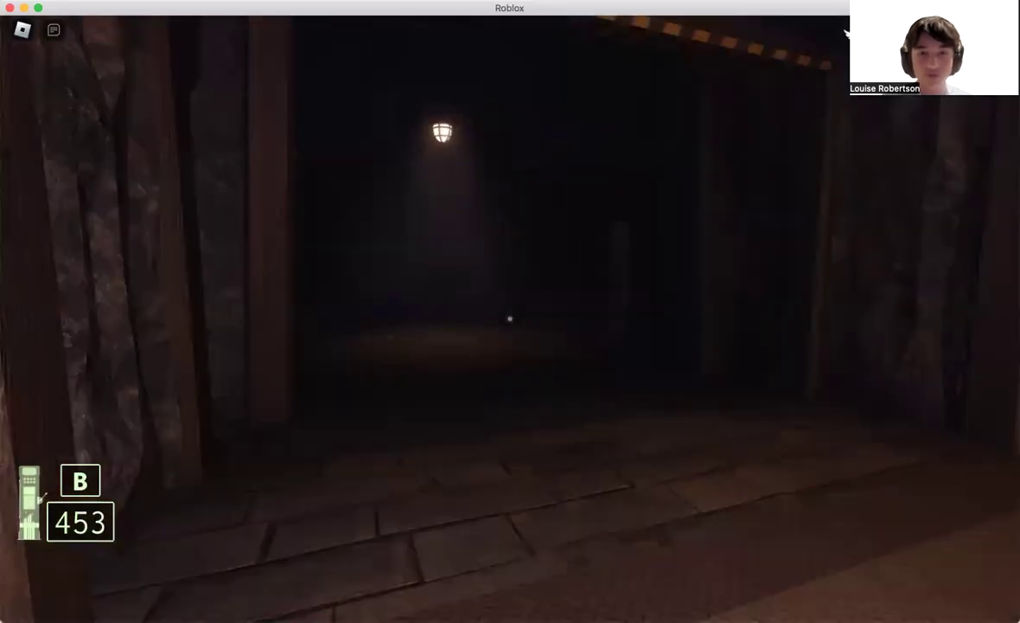
{"action": "key", "text": "w"}
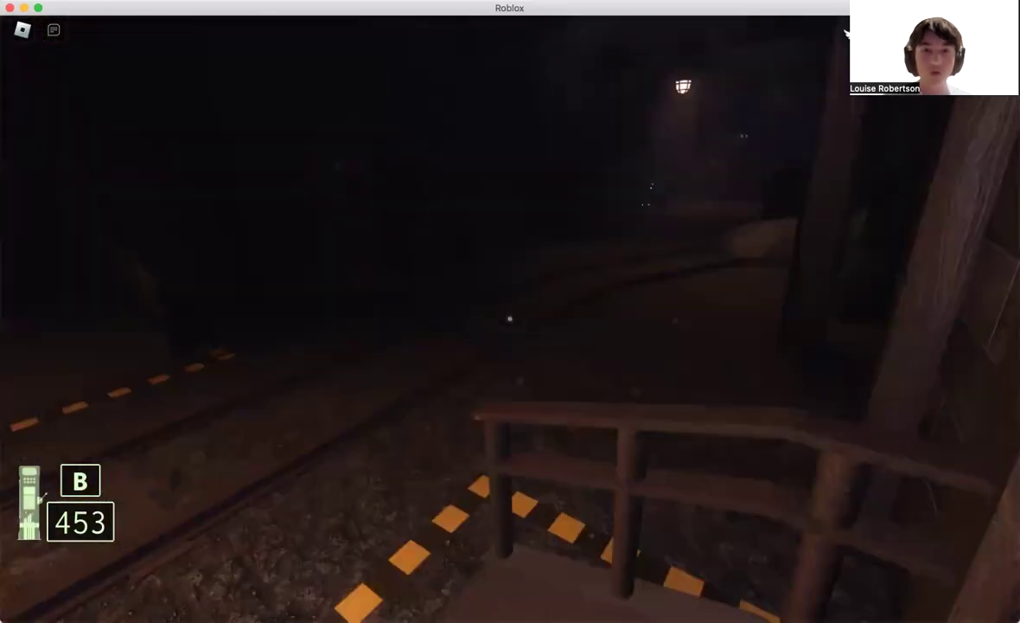
- Follow the tracks to the stairs and climb up into the lamp-lit hallway
{"action": "key", "text": "w"}
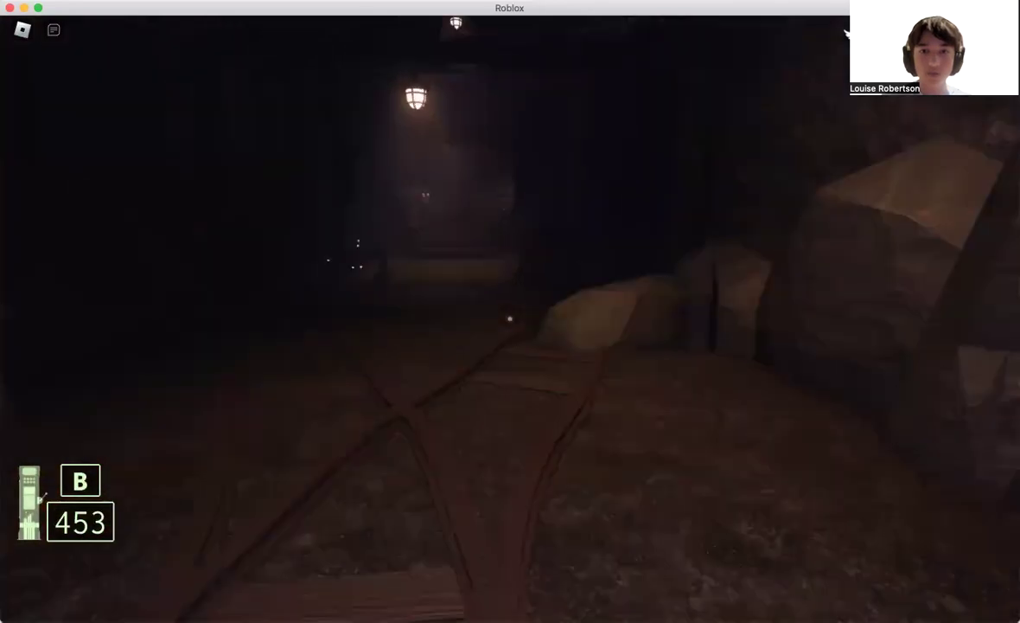
{"action": "key", "text": "w"}
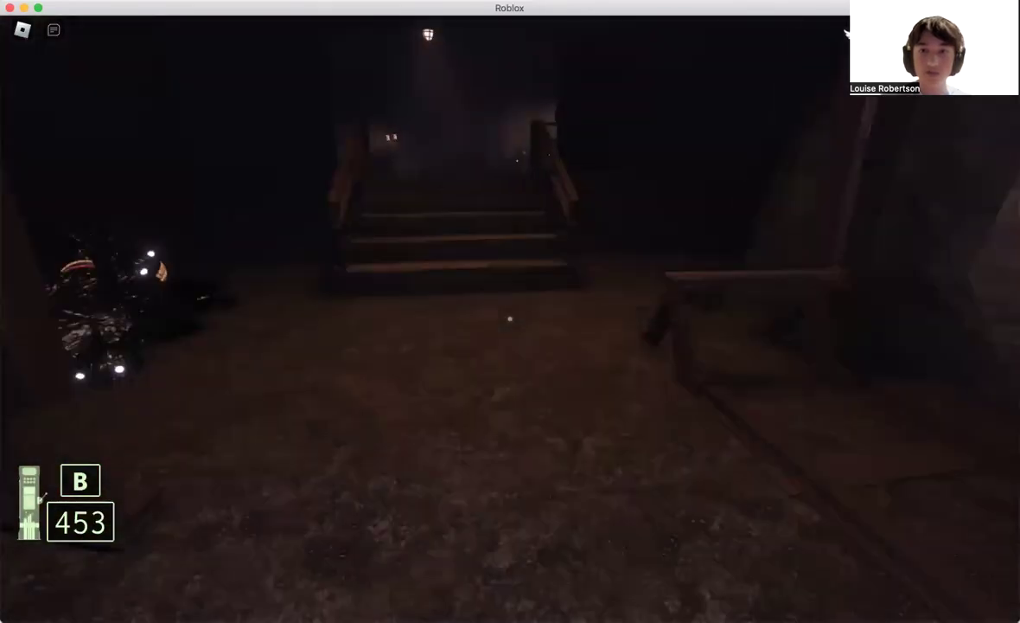
{"action": "key", "text": "w"}
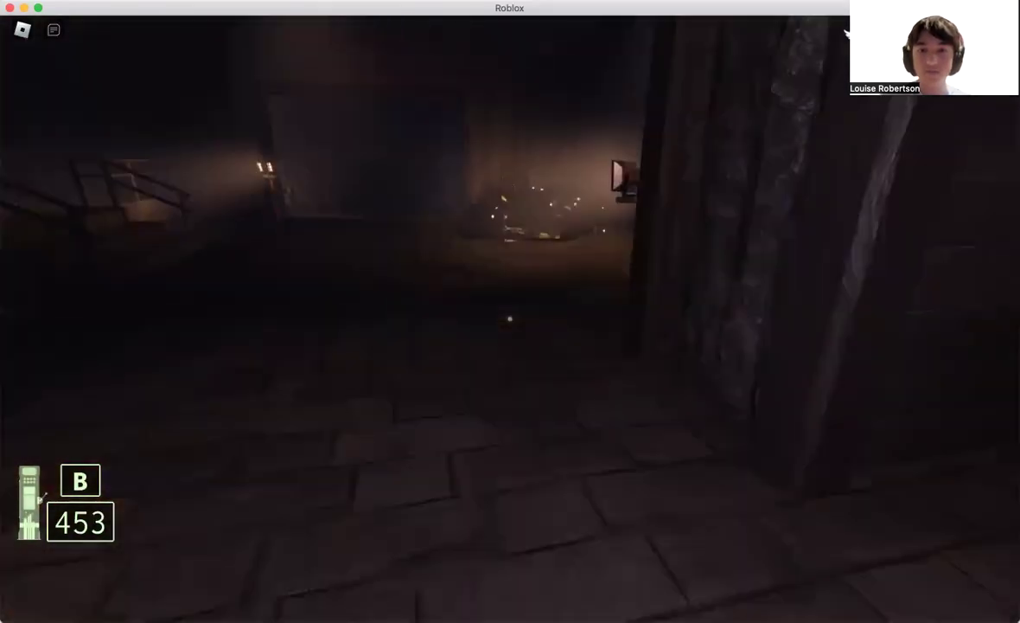
{"action": "key", "text": "w"}
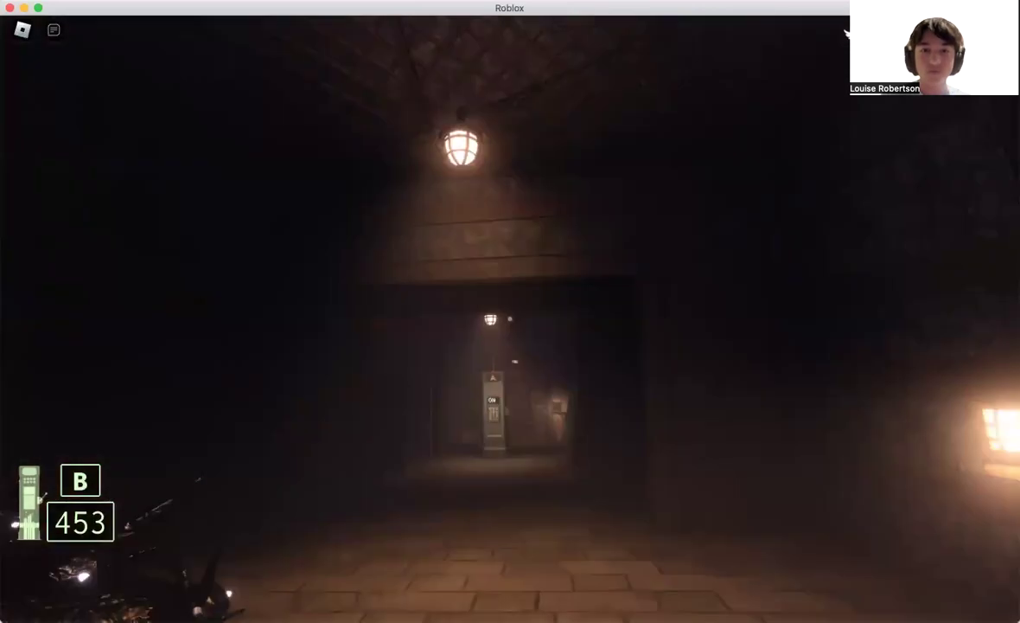
- Cross the pillared dark room past the desk toward the staircase as the ink monster closes in
{"action": "key", "text": "w"}
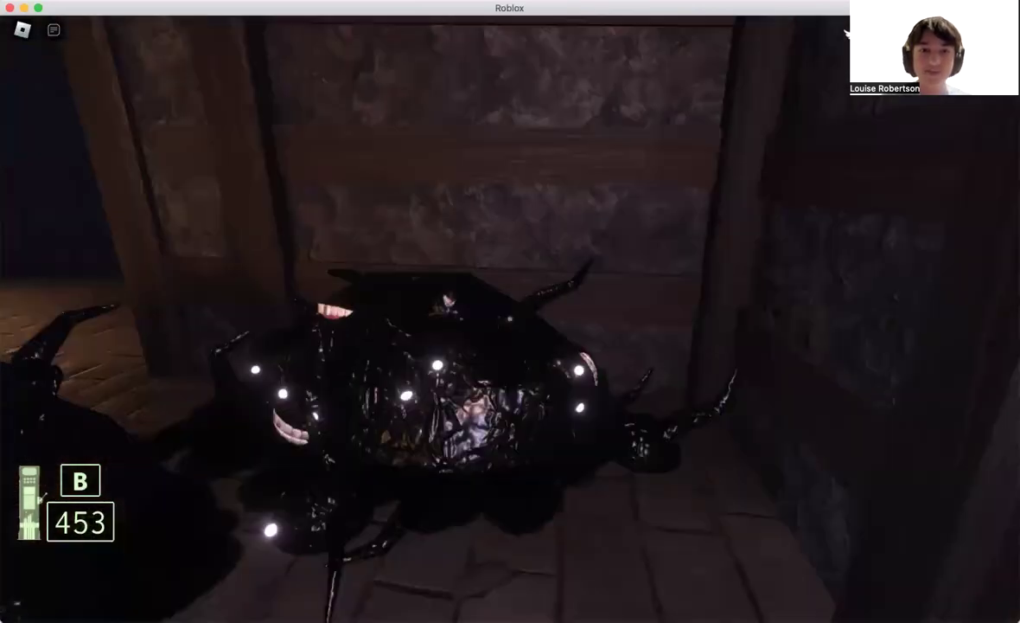
{"action": "key", "text": "w"}
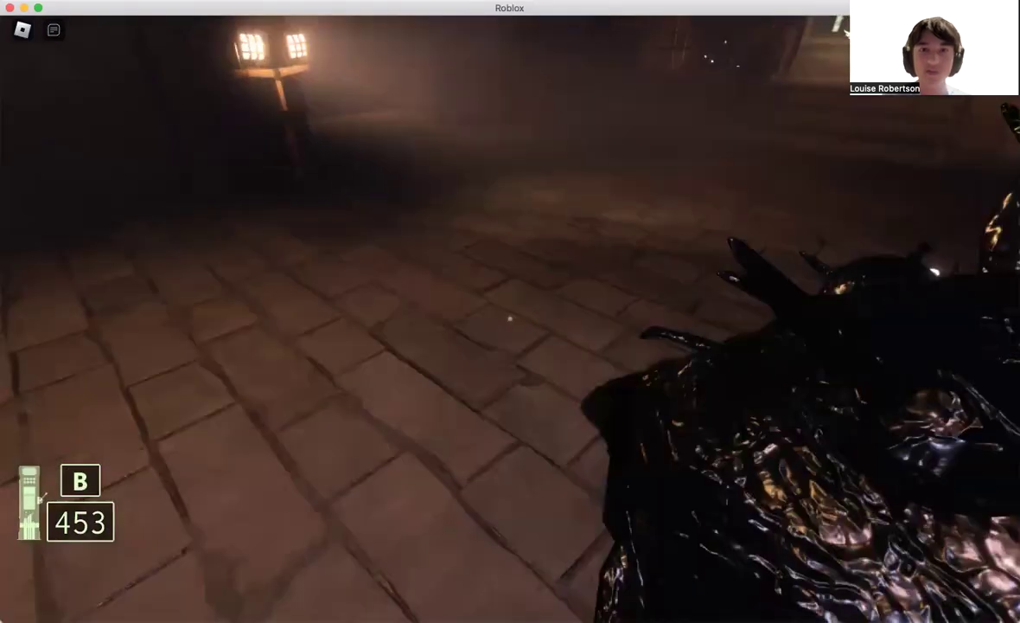
{"action": "key", "text": "w"}
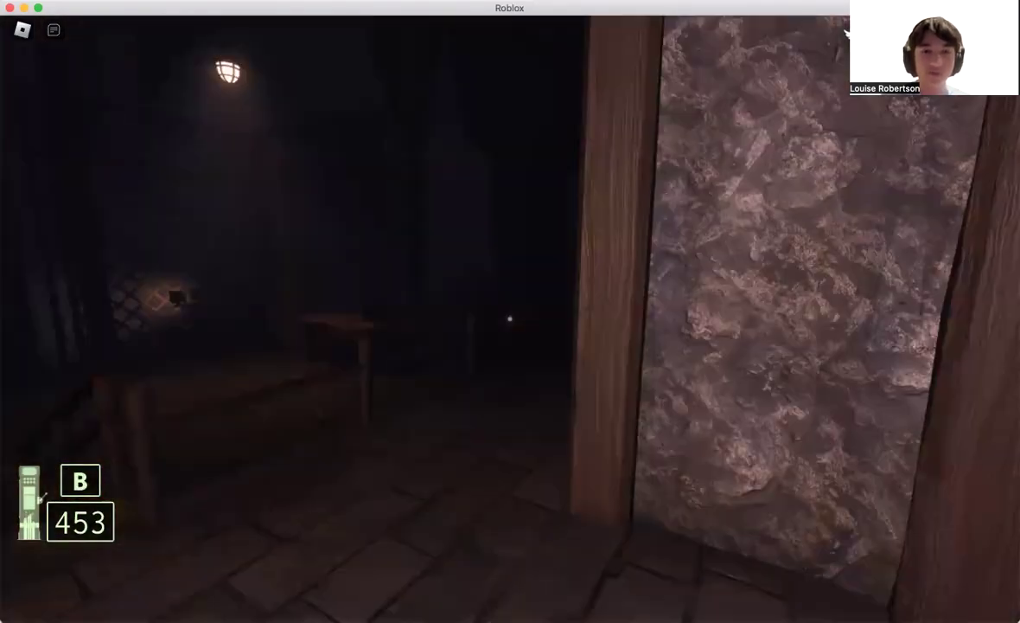
{"action": "key", "text": "w"}
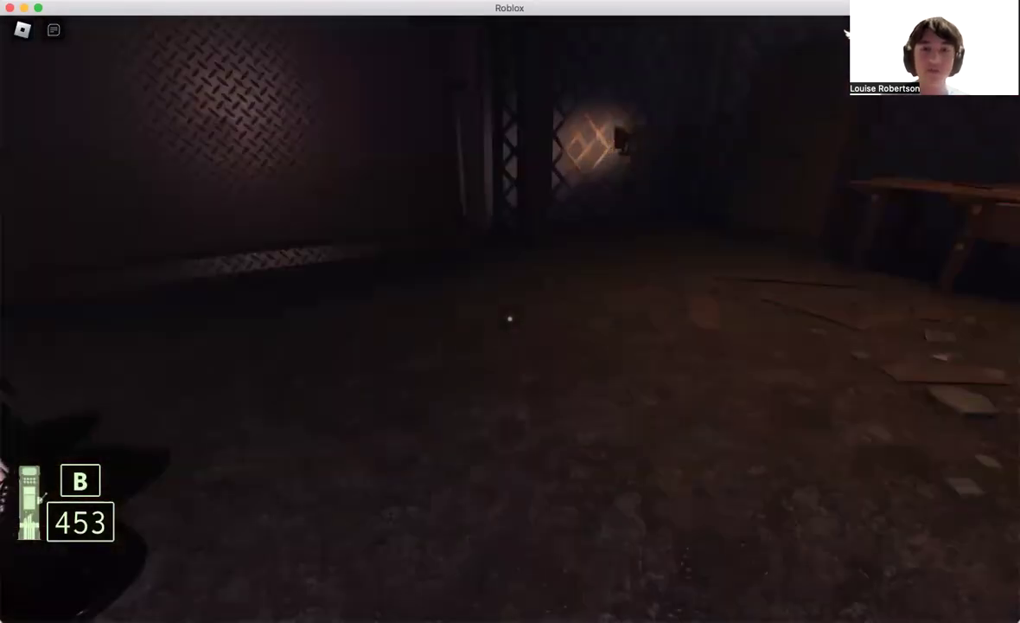
{"action": "key", "text": "w"}
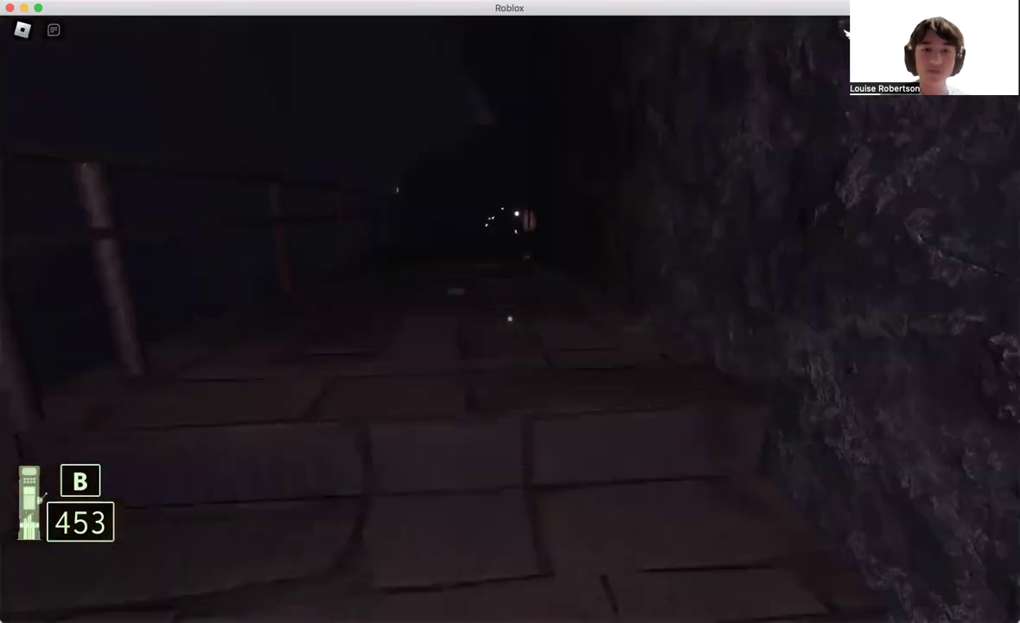
{"action": "key", "text": "w"}
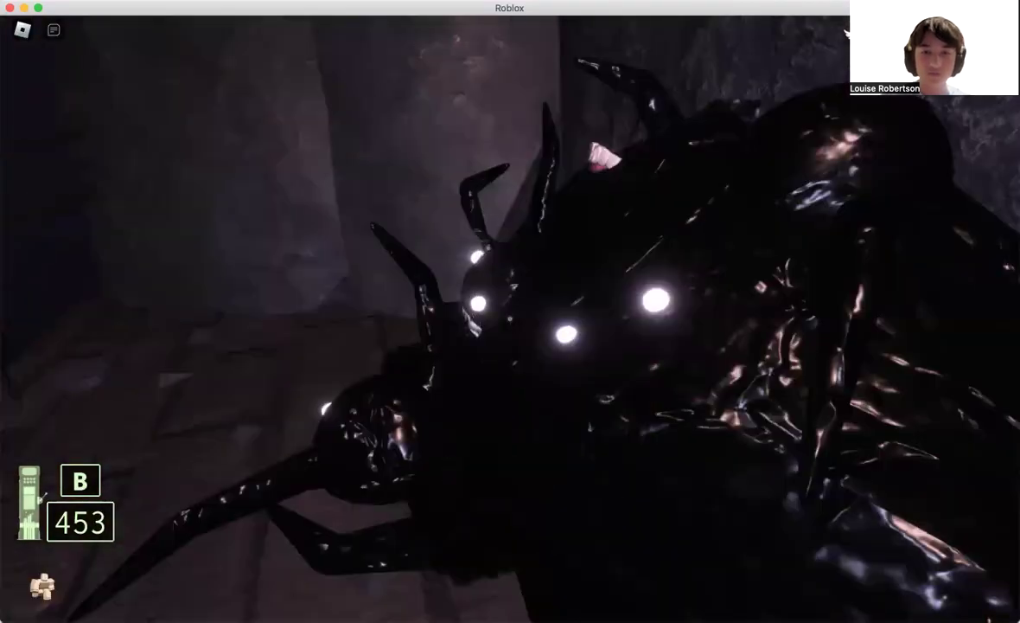
{"action": "key", "text": "w"}
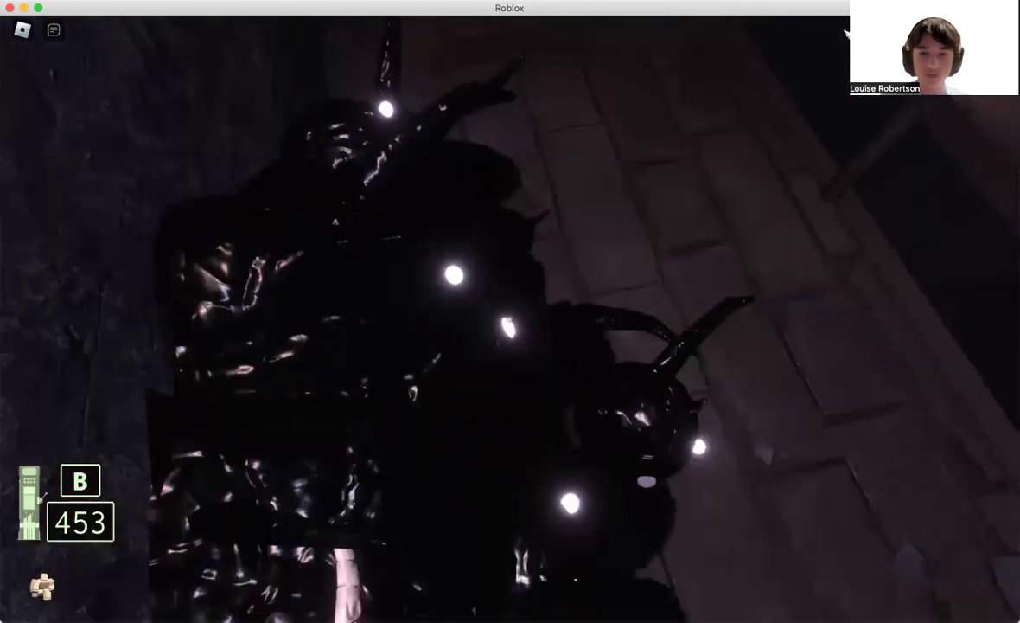
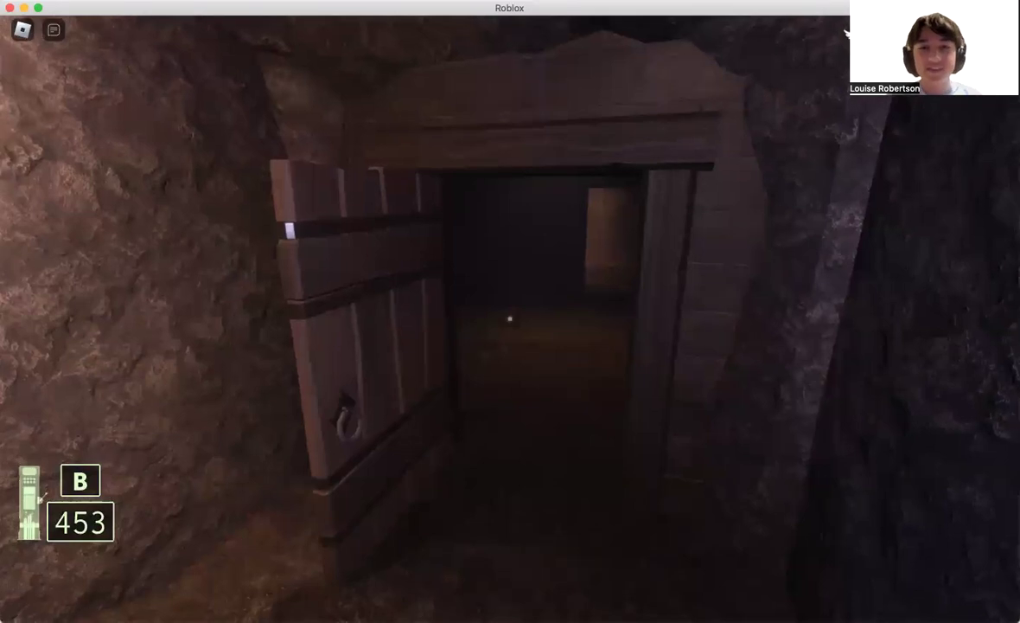
- Walk up to the wooden door and through it into the dark room
{"action": "key", "text": "w"}
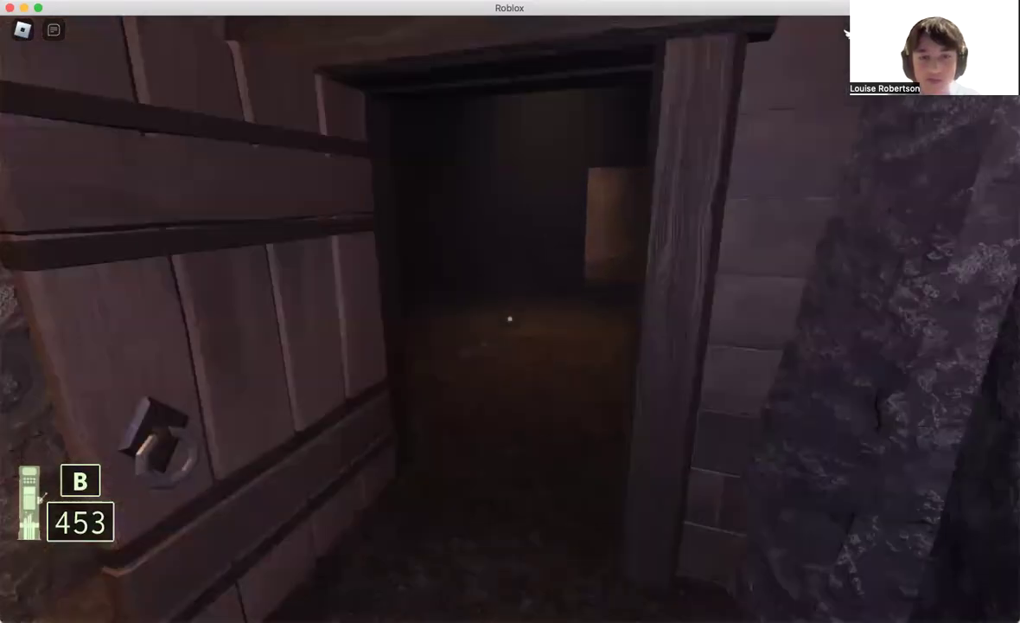
{"action": "key", "text": "w"}
{"action": "key", "text": "w"}
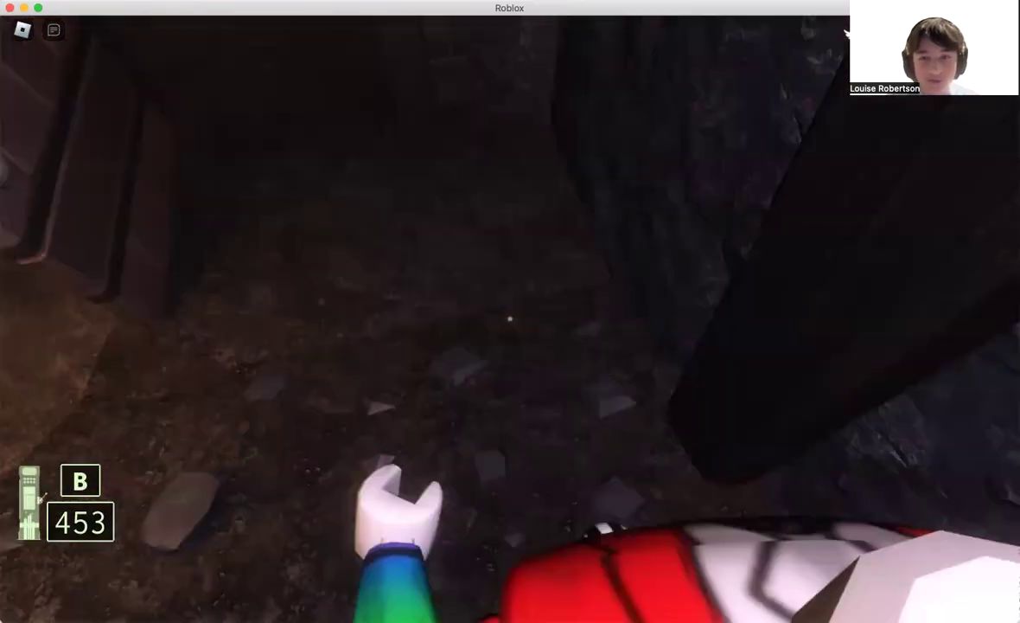
{"action": "key", "text": "w"}
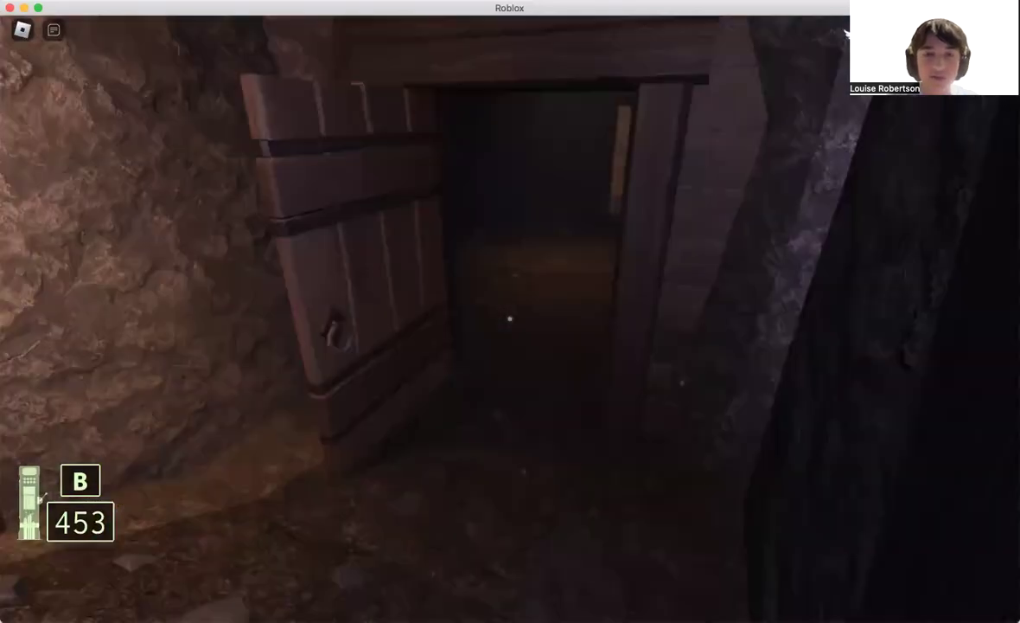
{"action": "key", "text": "w"}
{"action": "key", "text": "w"}
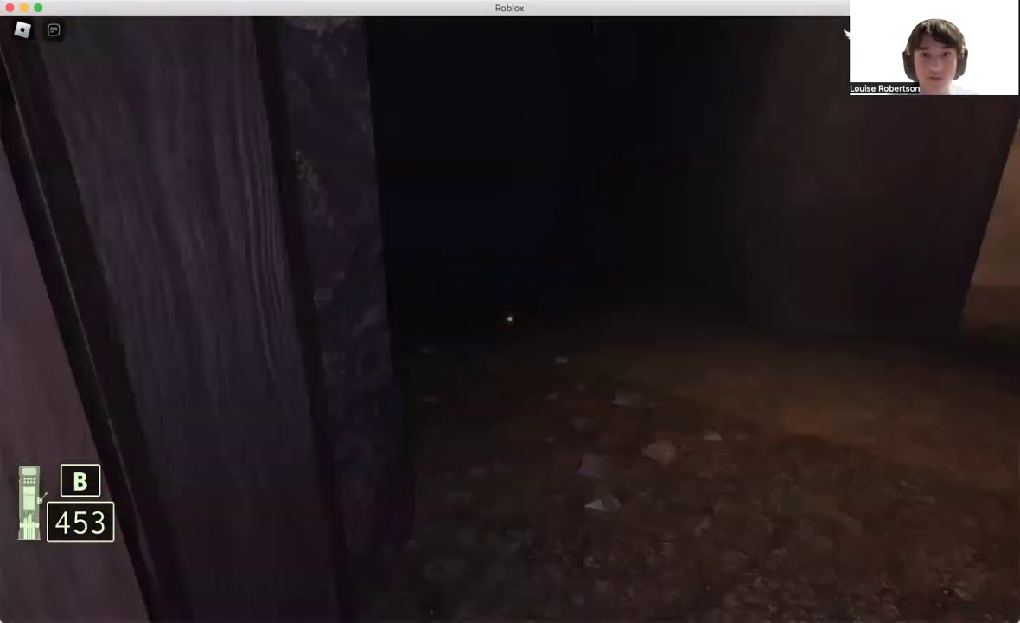
- Explore the dark room, looking toward the lamp-lit corridor and rock walls
{"action": "key", "text": "w"}
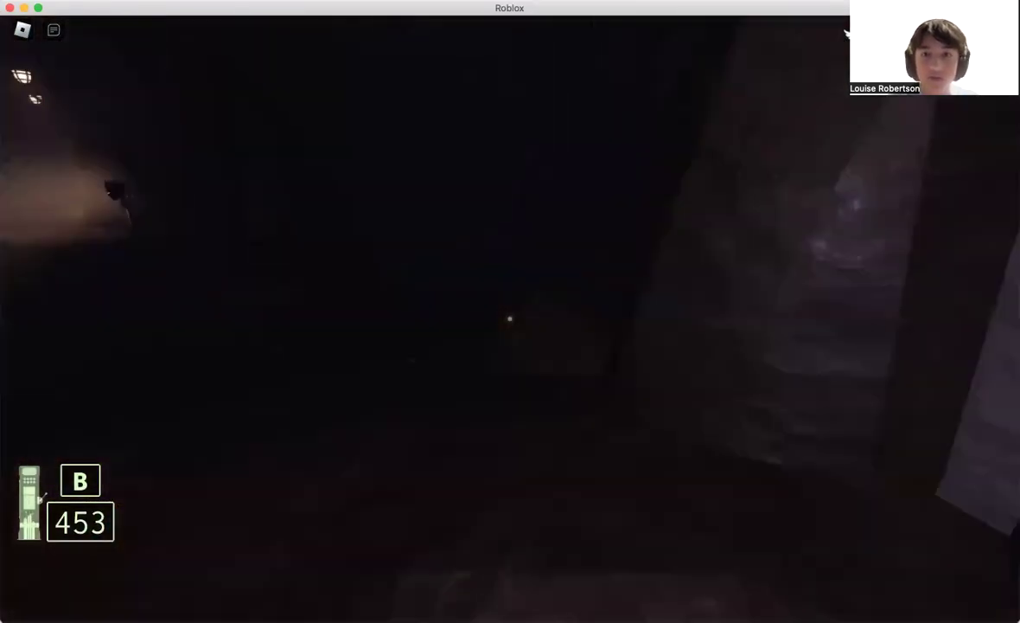
{"action": "key", "text": "w"}
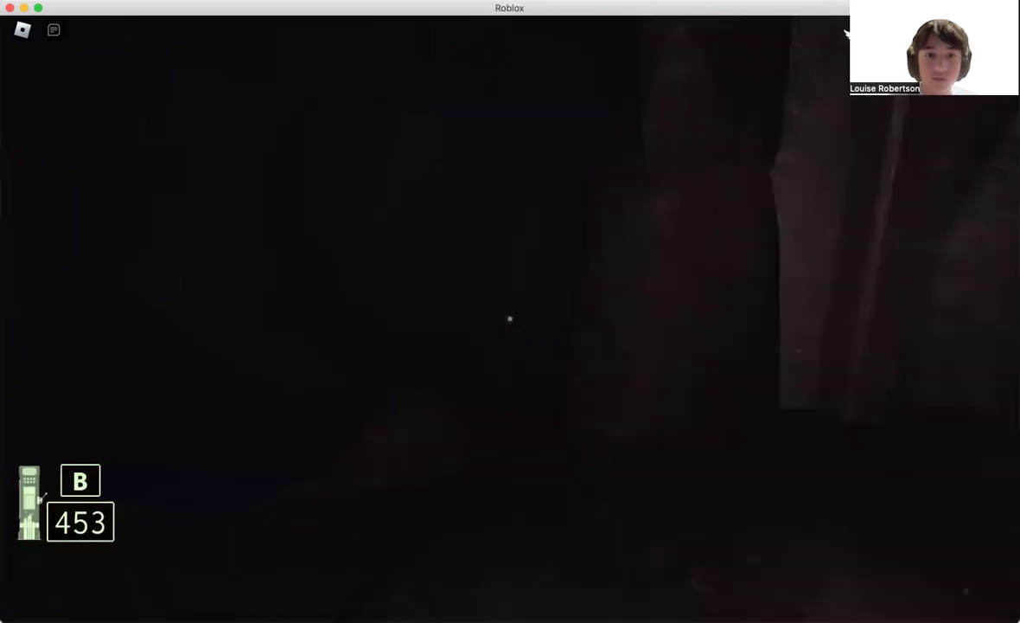
{"action": "key", "text": "w"}
{"action": "key", "text": "w"}
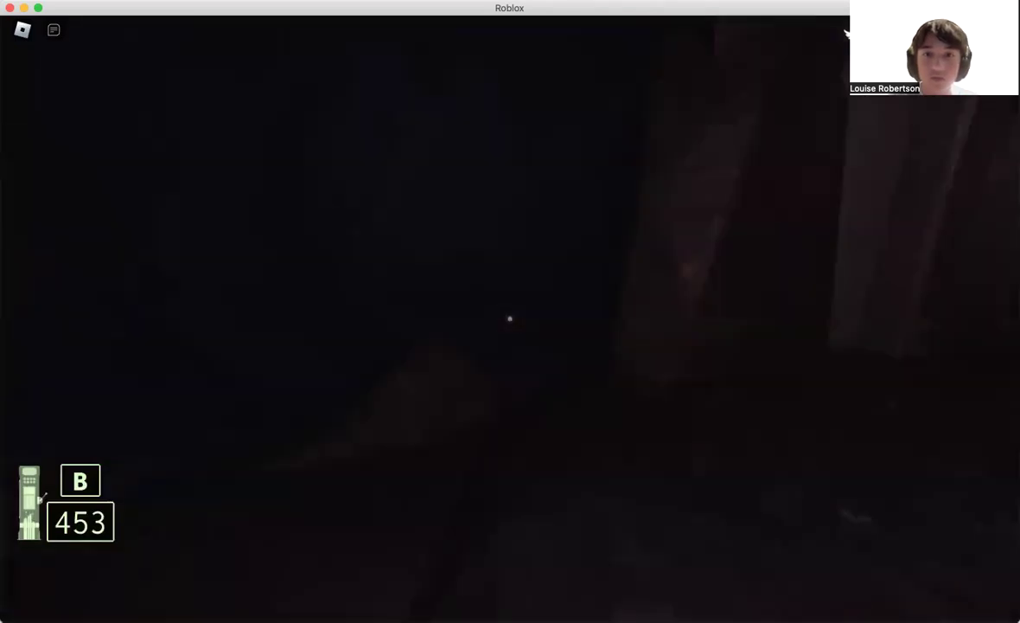
{"action": "key", "text": "w"}
{"action": "key", "text": "w"}
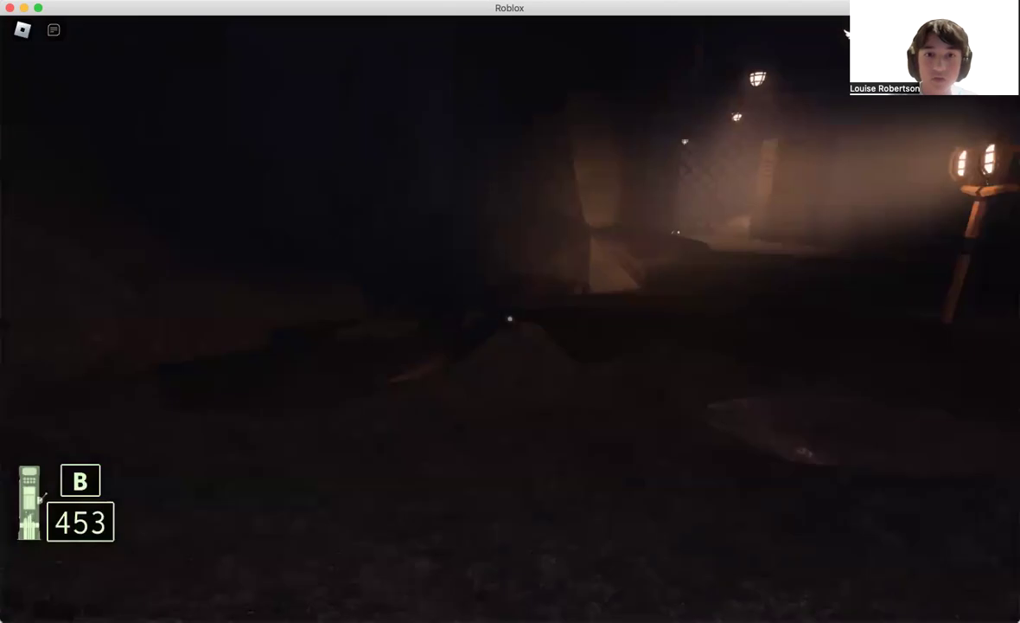
{"action": "key", "text": "w"}
{"action": "key", "text": "w"}
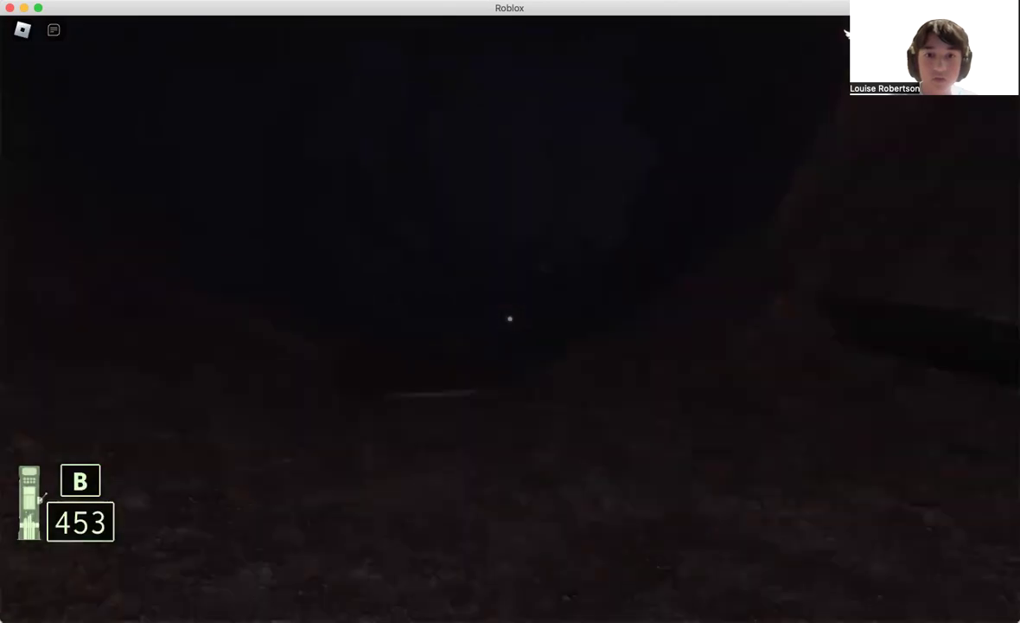
{"action": "key", "text": "w"}
{"action": "key", "text": "w"}
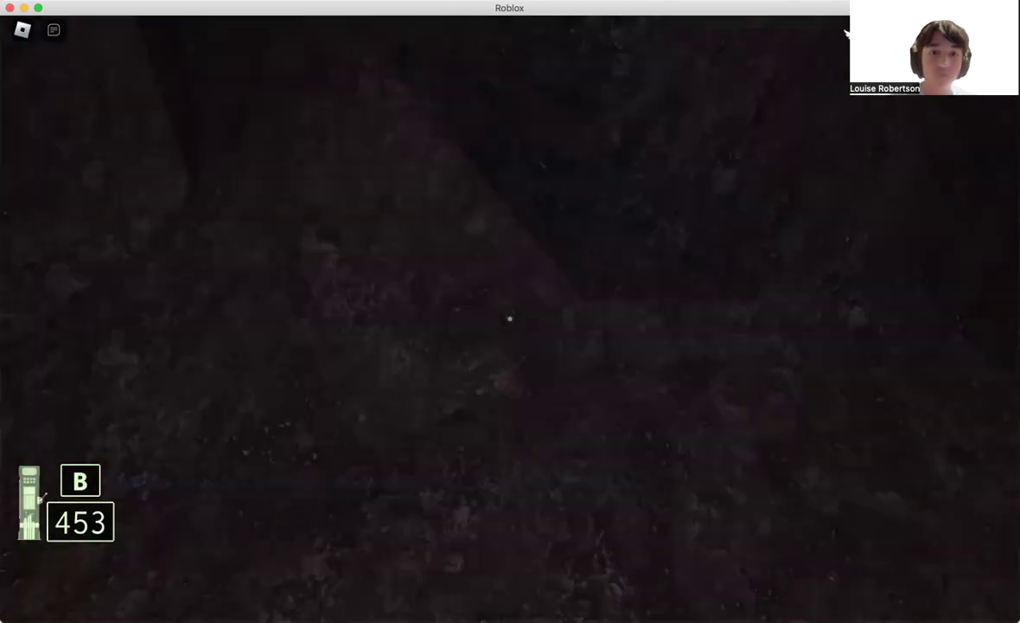
- Return to the open doorway and stand beside the lamp as the creature reaches through
{"action": "key", "text": "w"}
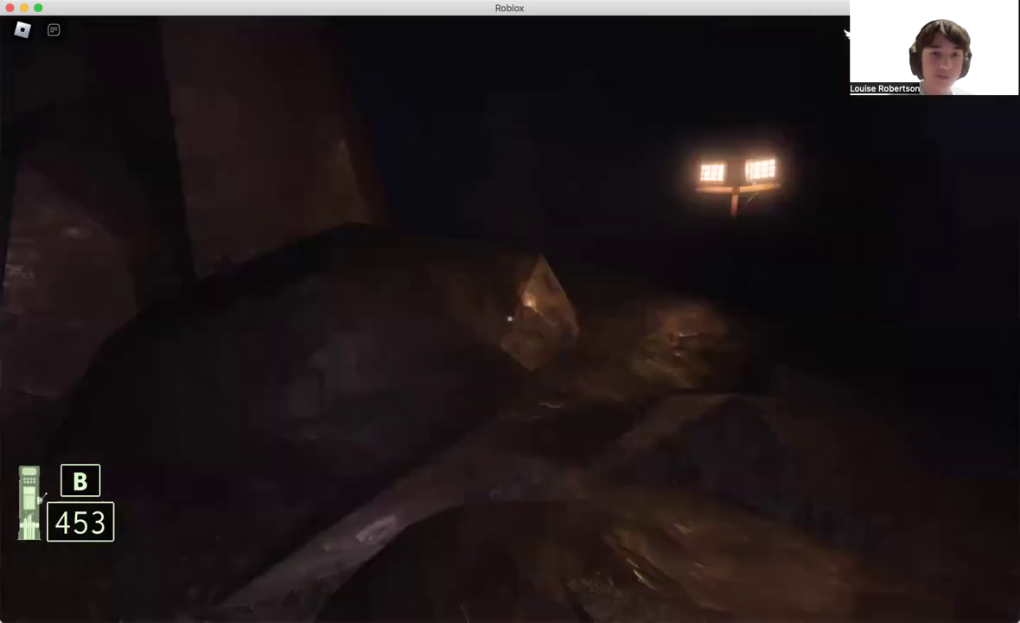
{"action": "key", "text": "w"}
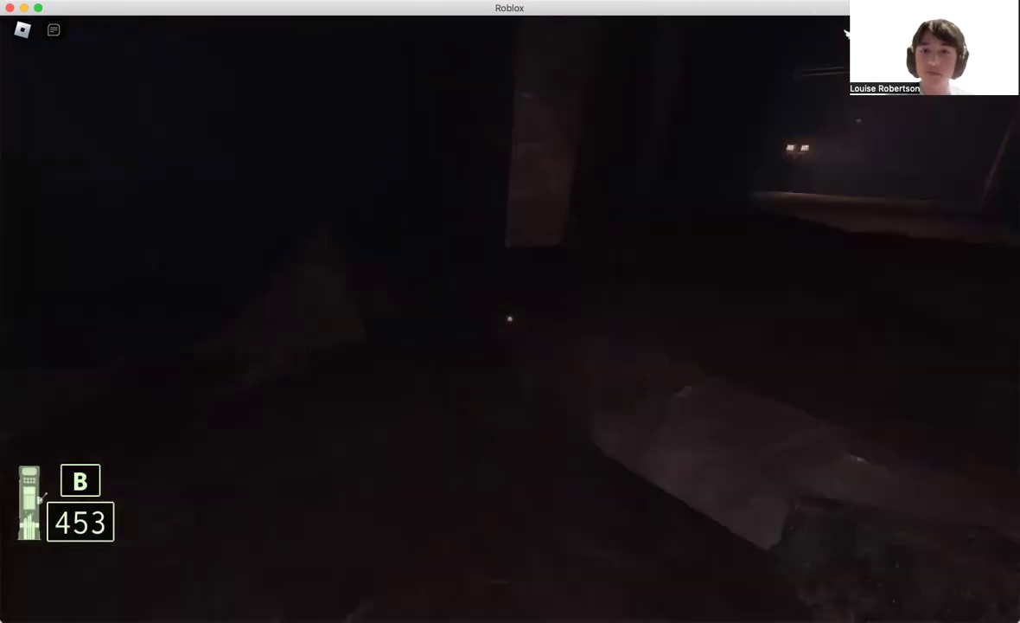
{"action": "key", "text": "w"}
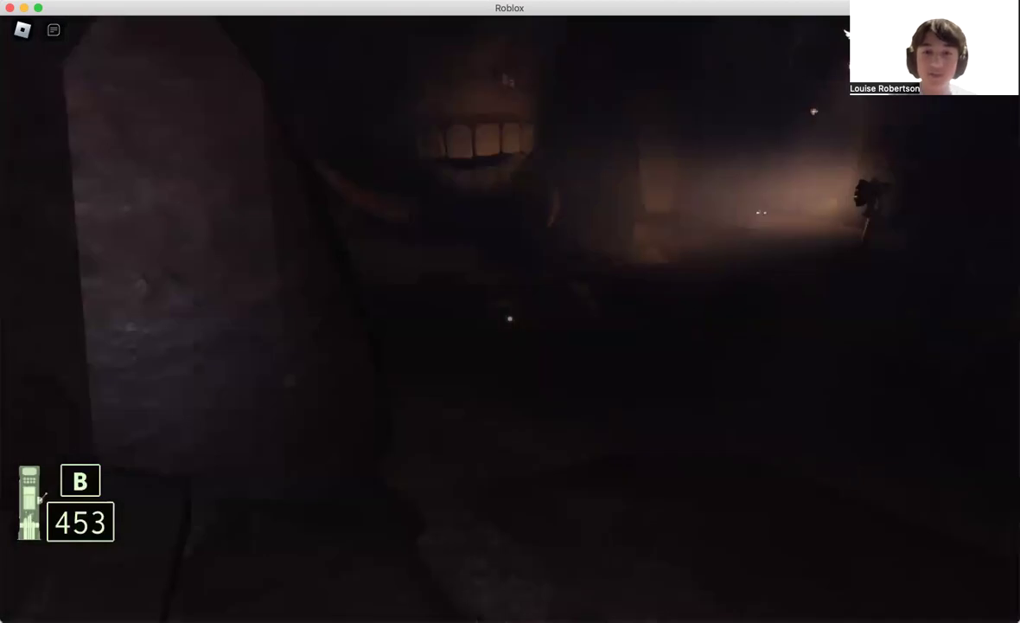
{"action": "key", "text": "w"}
{"action": "key", "text": "w"}
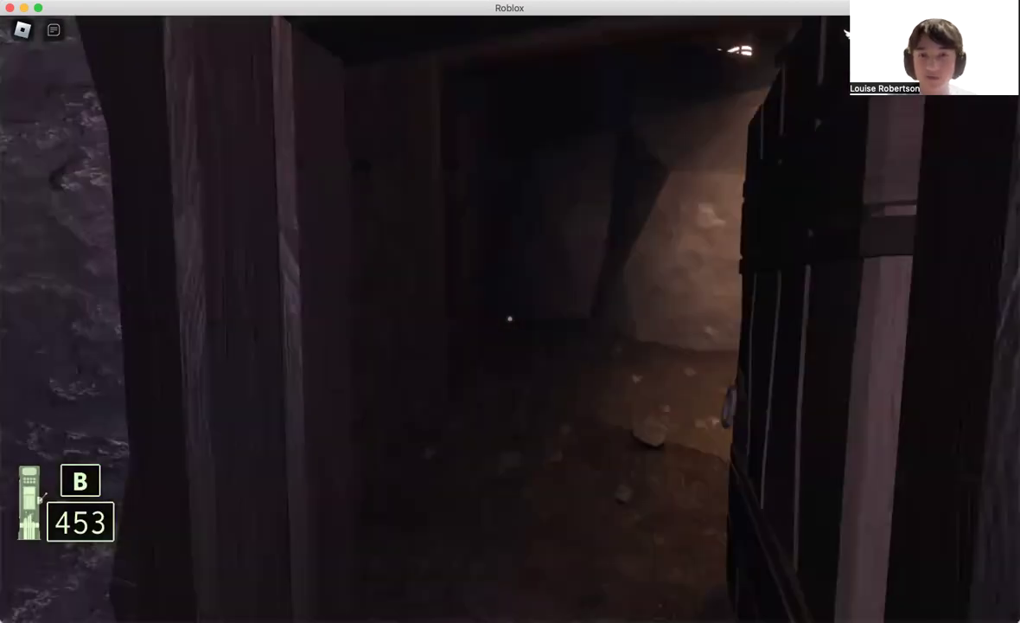
{"action": "key", "text": "w"}
{"action": "key", "text": "w"}
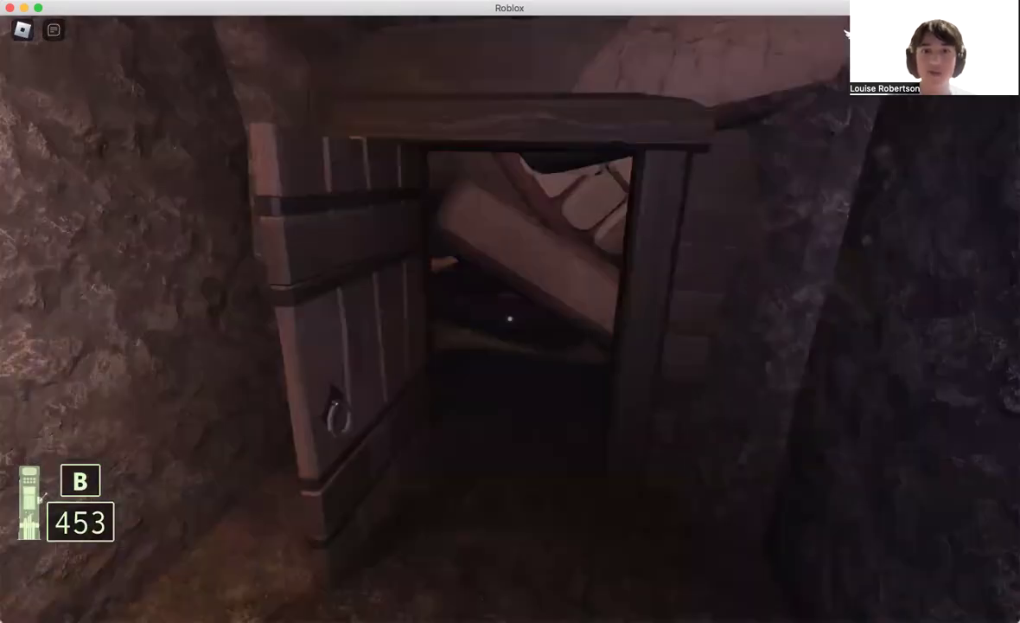
{"action": "key", "text": "w"}
{"action": "key", "text": "w"}
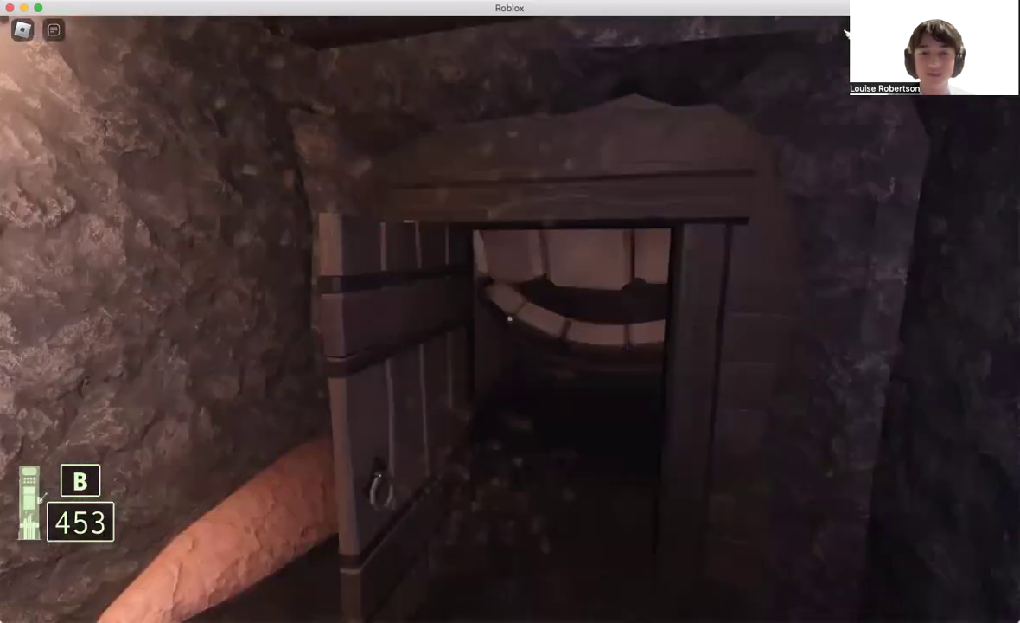
{"action": "key", "text": "w"}
{"action": "key", "text": "w"}
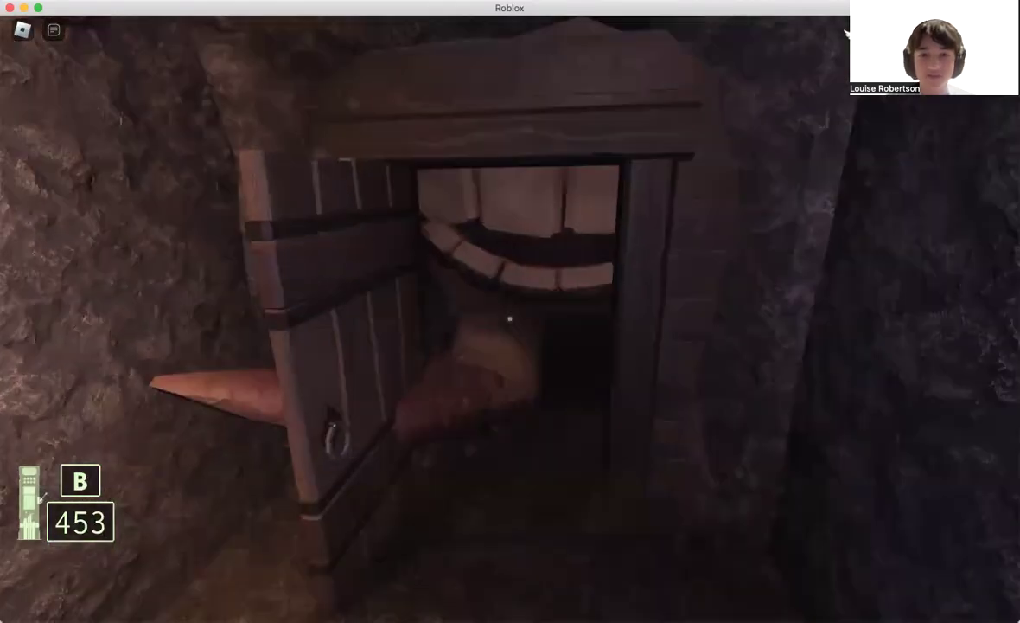
{"action": "key", "text": "w"}
{"action": "key", "text": "w"}
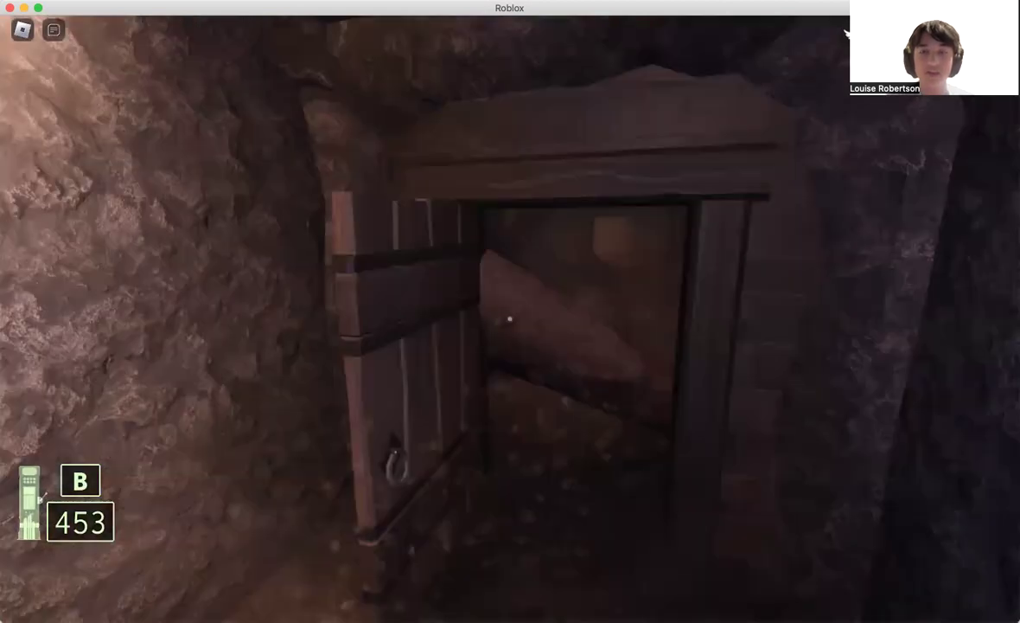
{"action": "key", "text": "w"}
{"action": "key", "text": "w"}
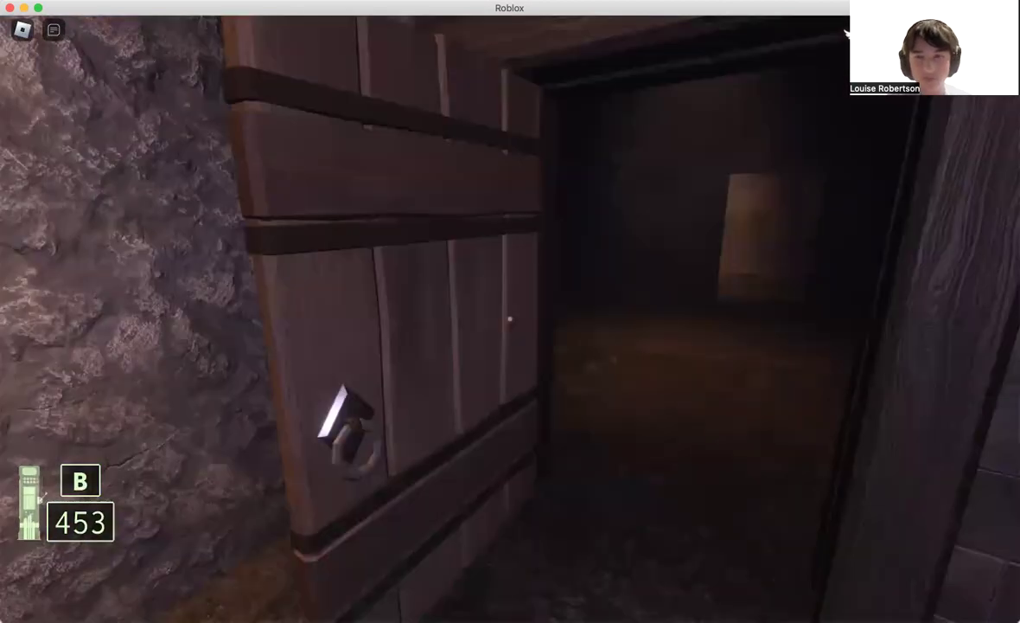
{"action": "key", "text": "w"}
{"action": "key", "text": "w"}
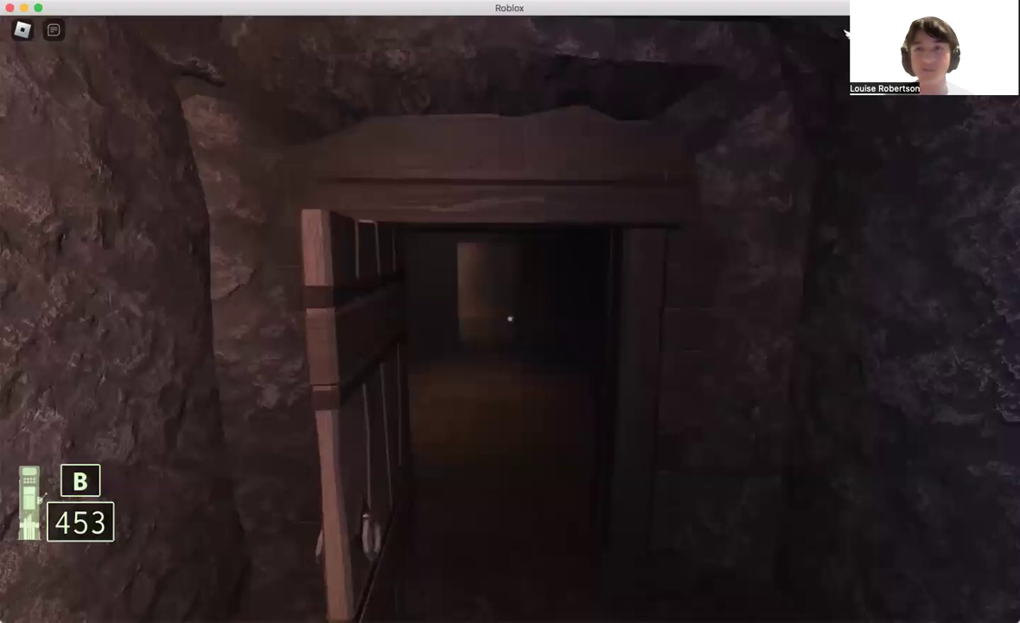
- Go through the wooden doorway and along the dark corridor past the door
{"action": "key", "text": "w"}
{"action": "key", "text": "w"}
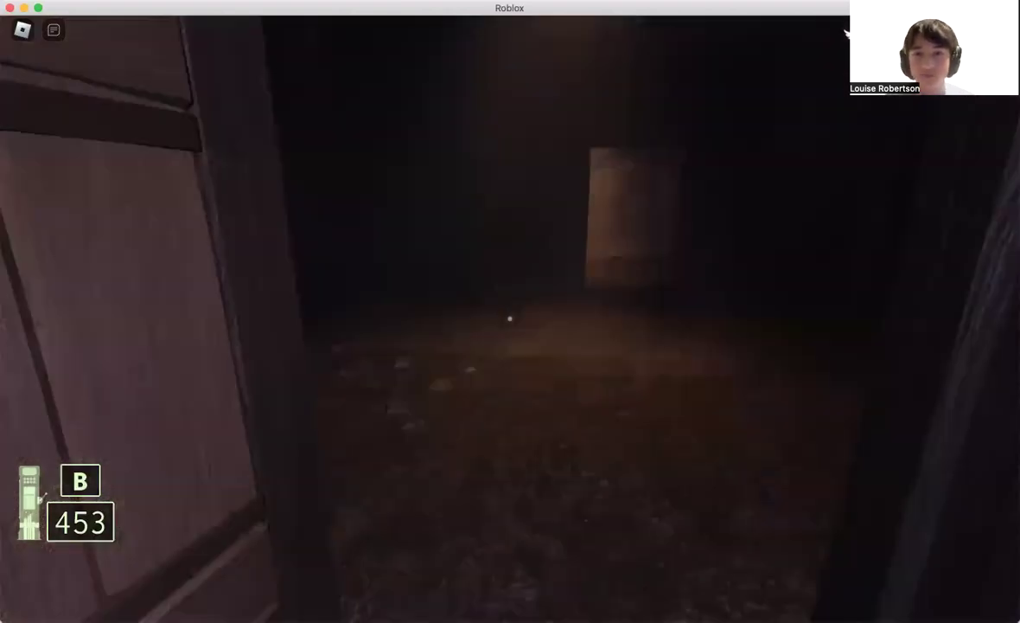
{"action": "key", "text": "w"}
{"action": "key", "text": "w"}
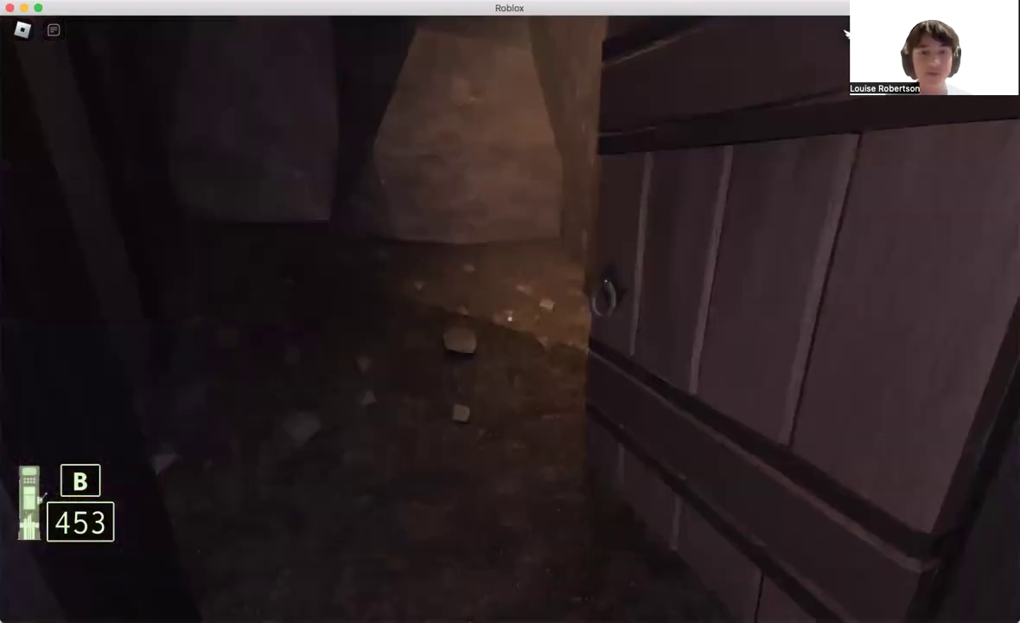
{"action": "key", "text": "w"}
{"action": "key", "text": "w"}
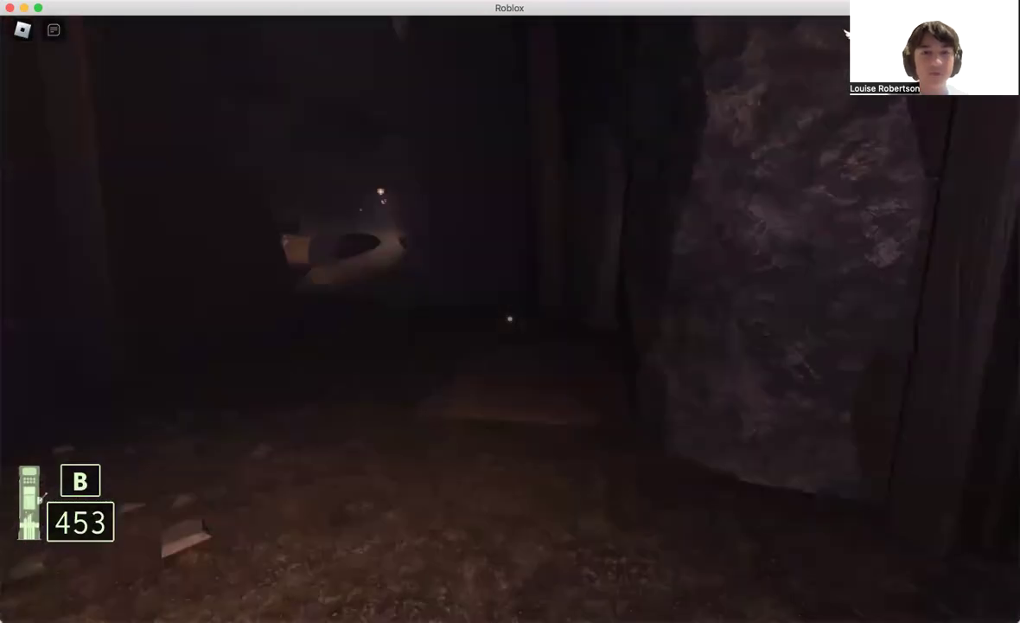
{"action": "key", "text": "w"}
{"action": "key", "text": "w"}
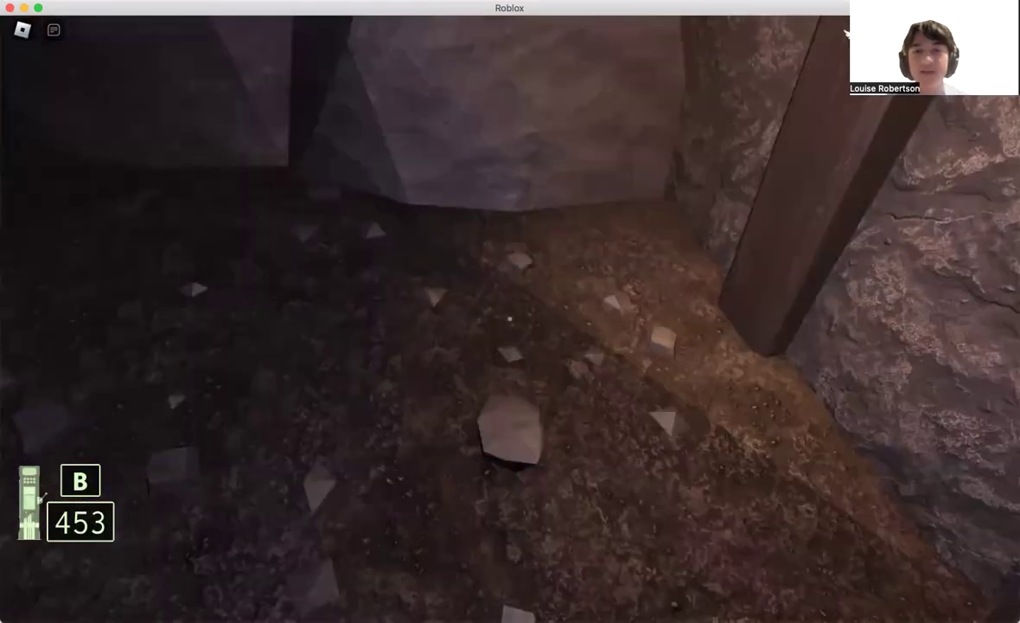
{"action": "key", "text": "w"}
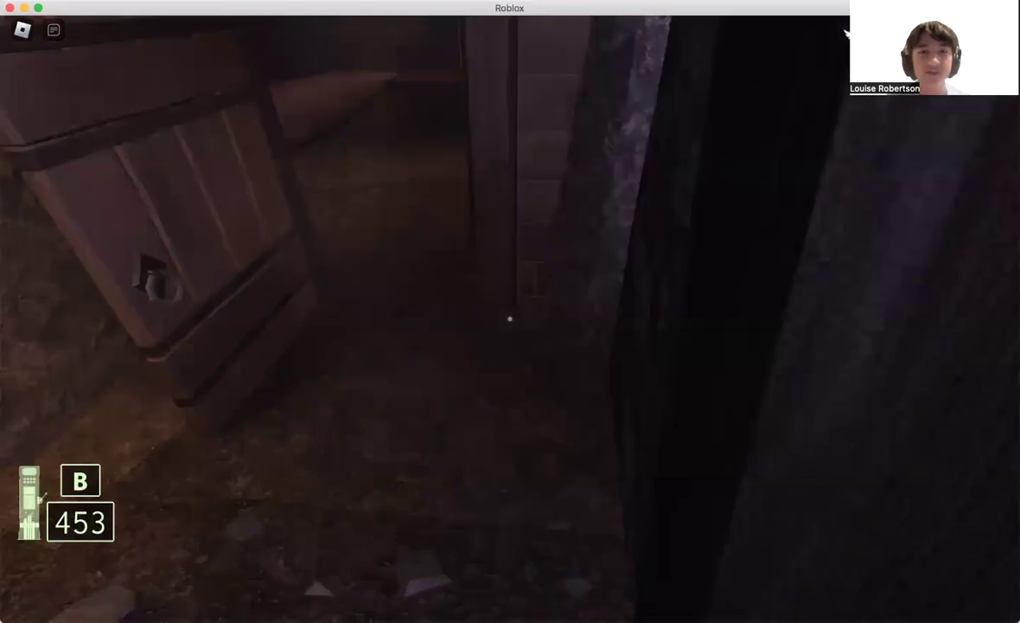
{"action": "key", "text": "w"}
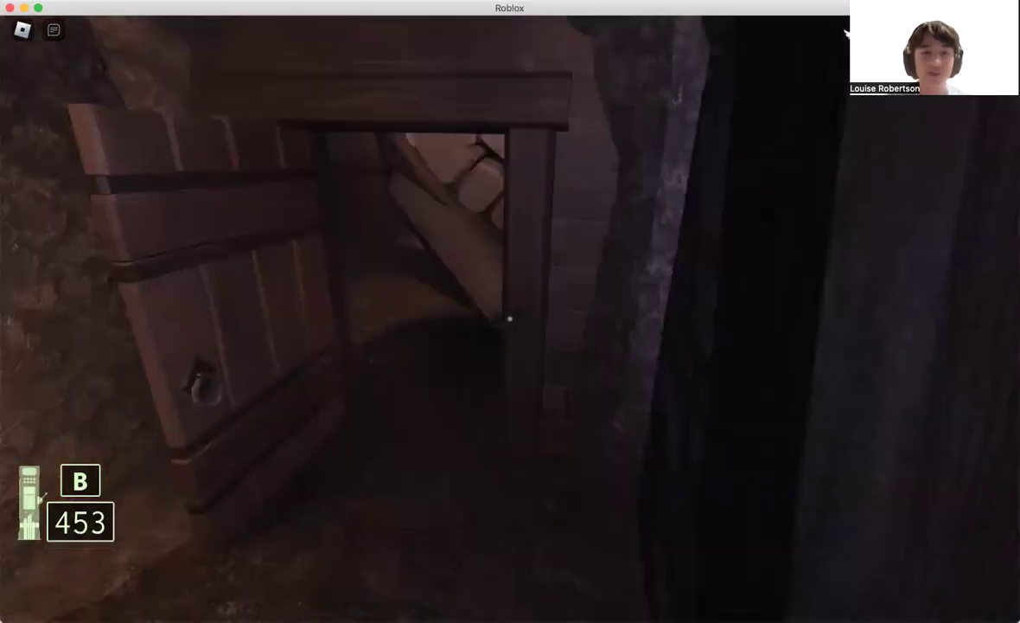
- Back away from the doorway, then approach it again cautiously
{"action": "key", "text": "s"}
{"action": "key", "text": "s"}
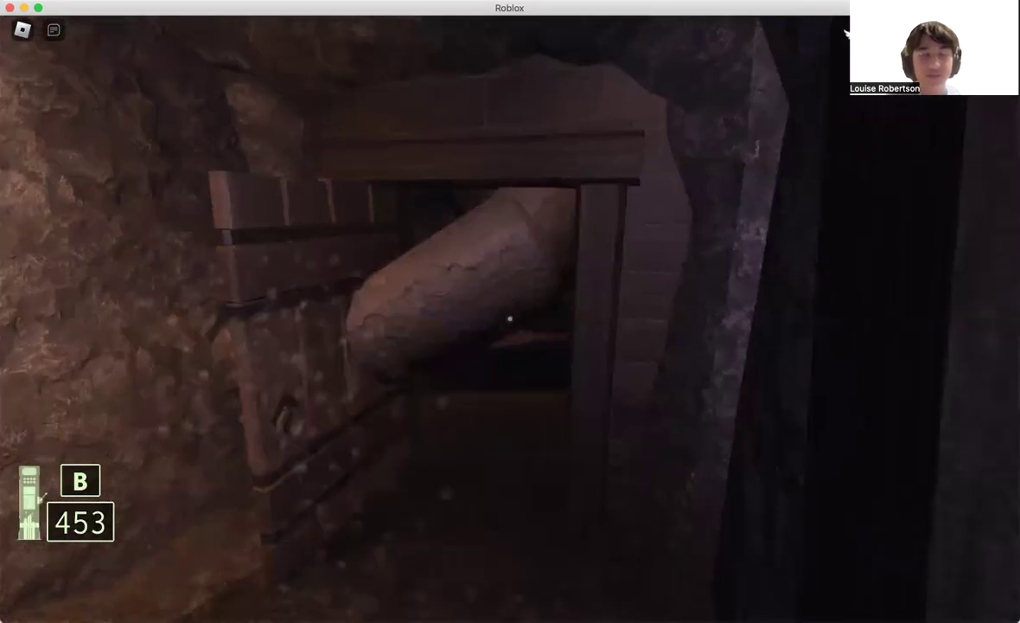
{"action": "key", "text": "s"}
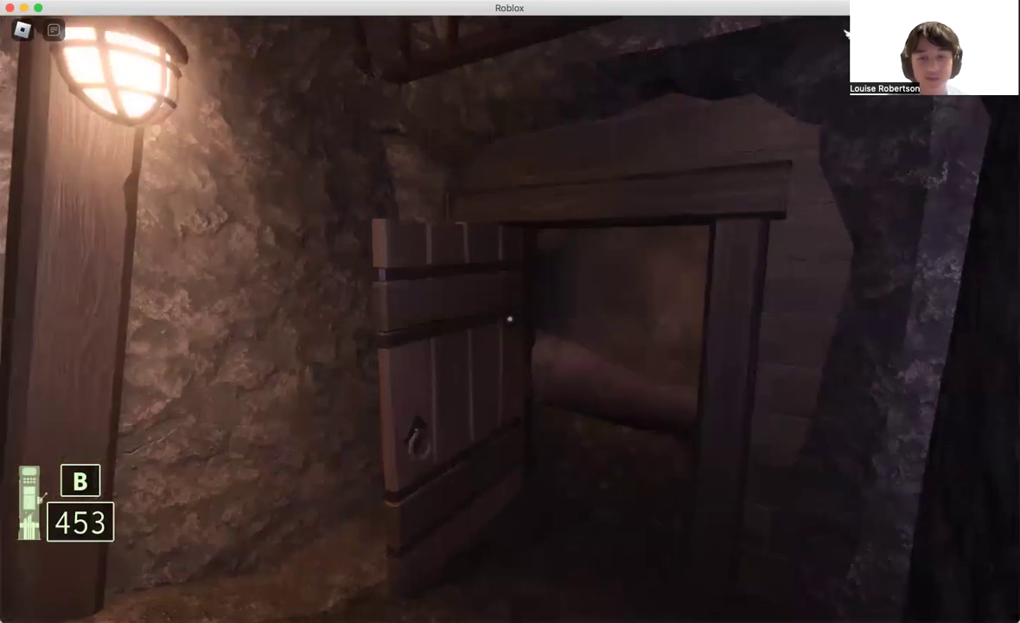
{"action": "key", "text": "w"}
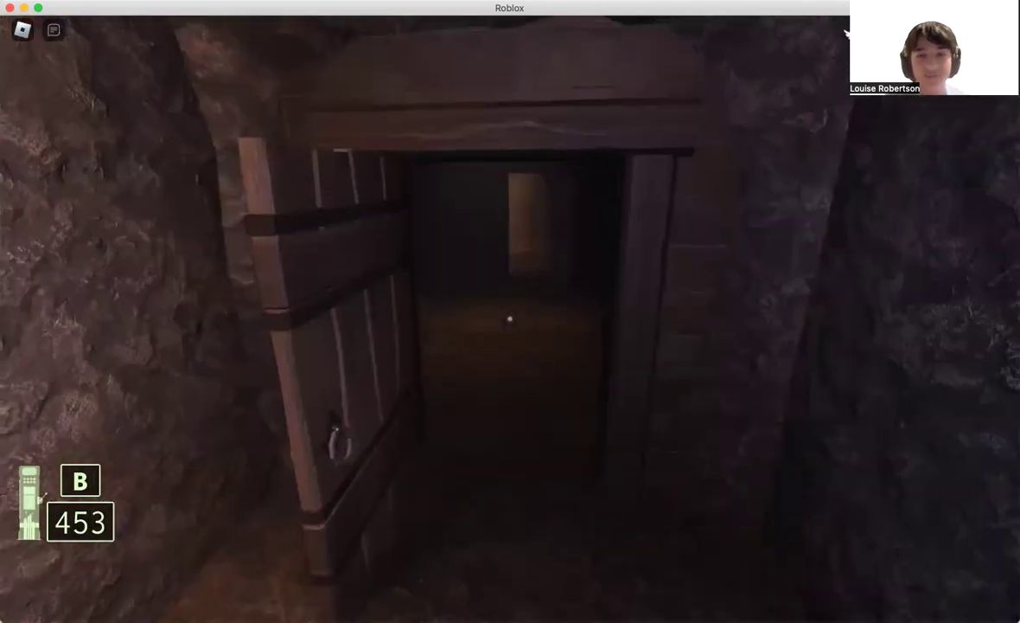
{"action": "key", "text": "w"}
{"action": "key", "text": "s"}
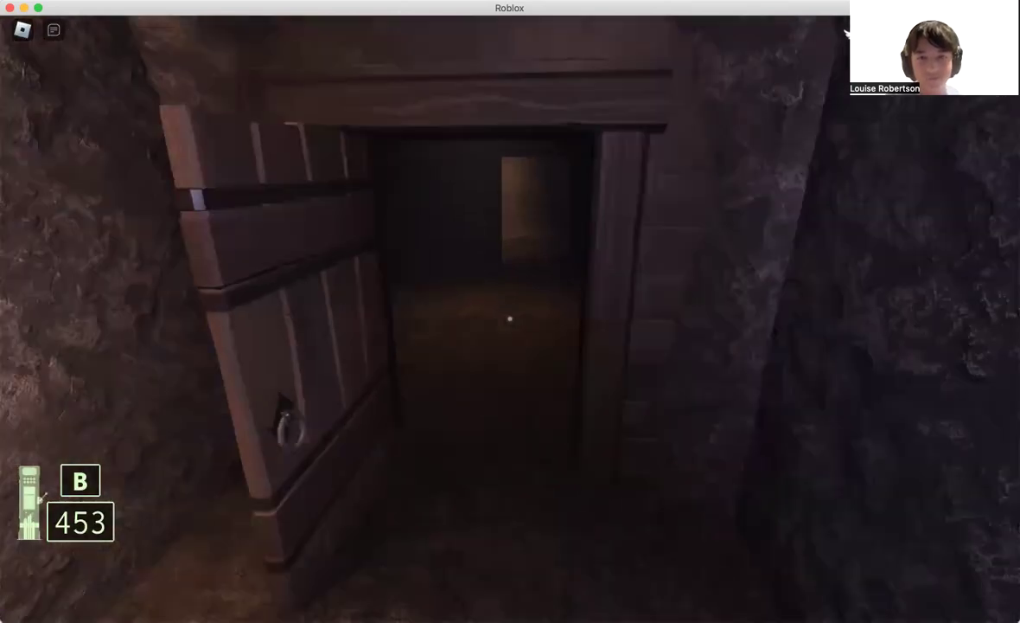
- Step through the doorway and move across the next dark room
{"action": "key", "text": "w"}
{"action": "key", "text": "w"}
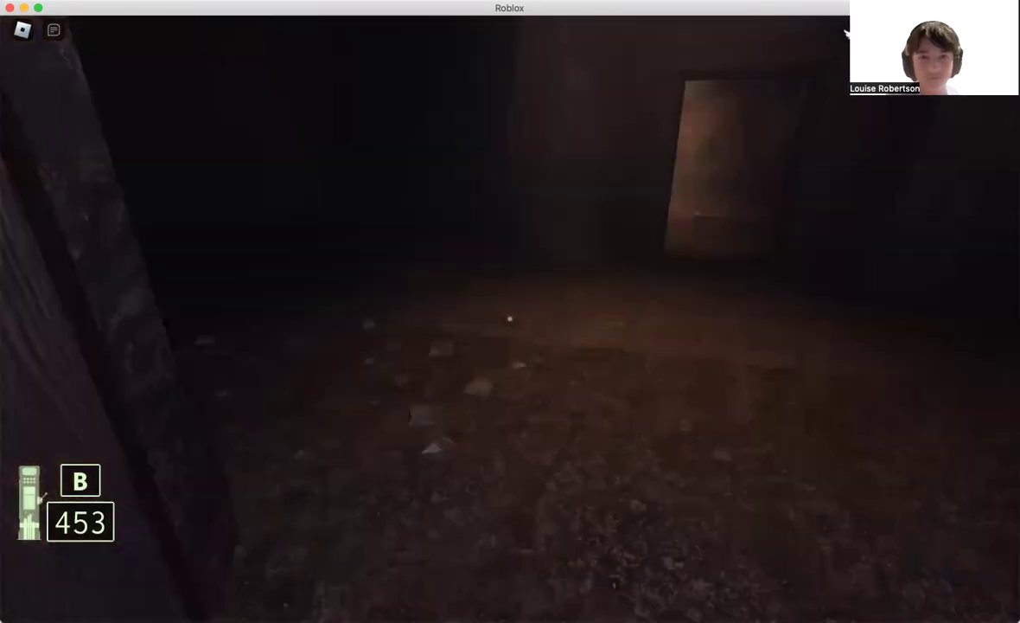
{"action": "key", "text": "w"}
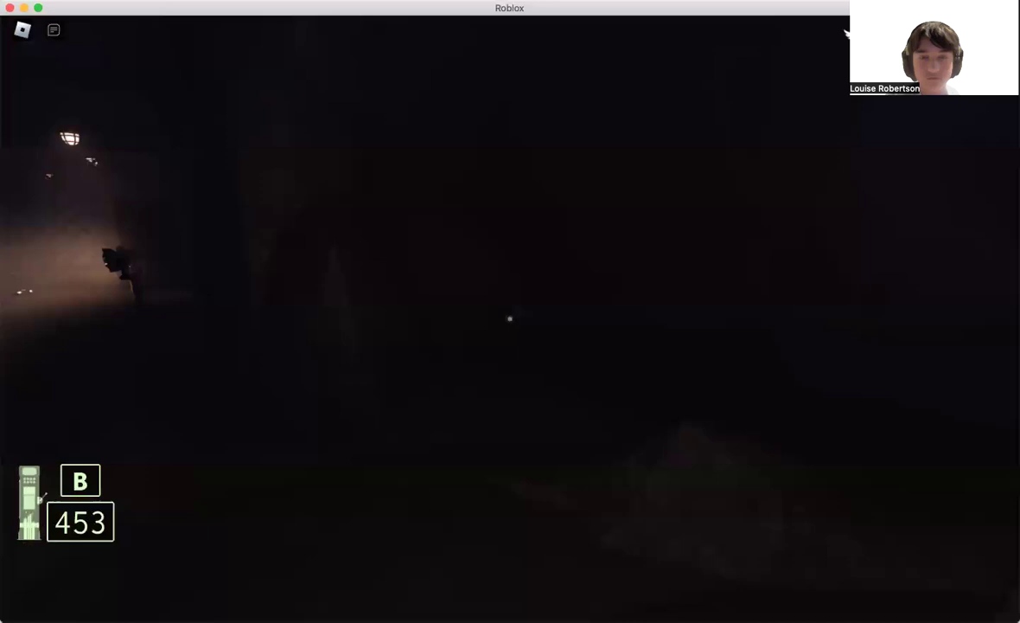
{"action": "key", "text": "w"}
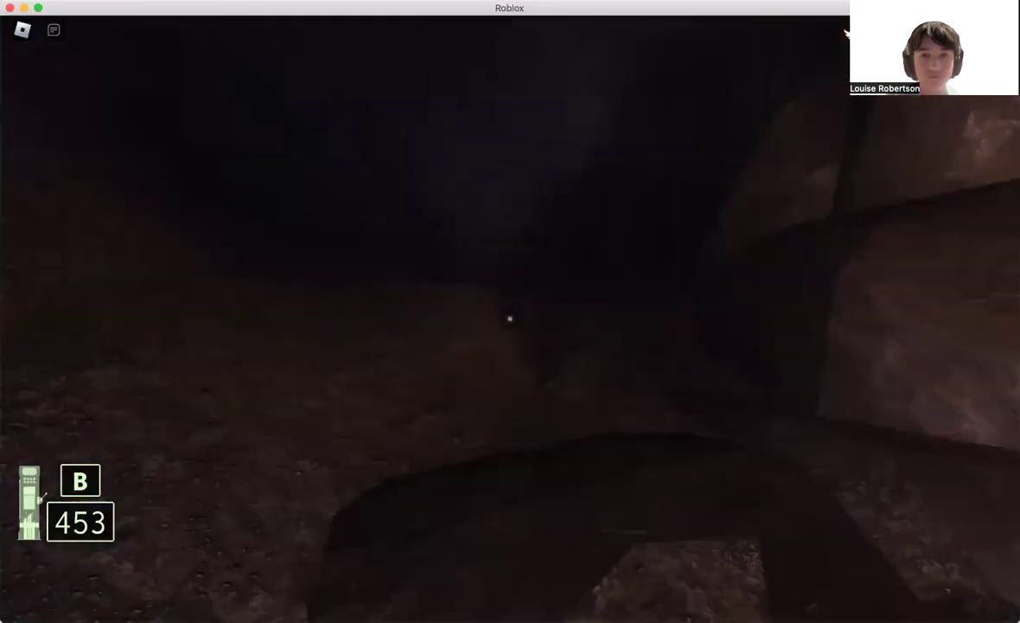
{"action": "key", "text": "w"}
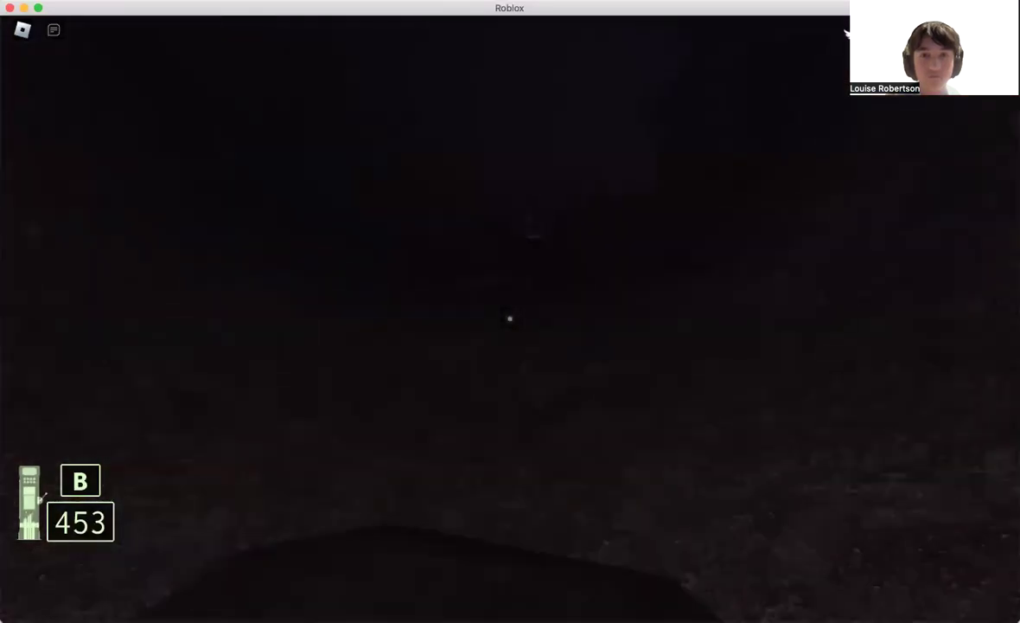
- Pick up the glowsticks and flashlight, then head down the dark corridor
{"action": "key", "text": "1"}
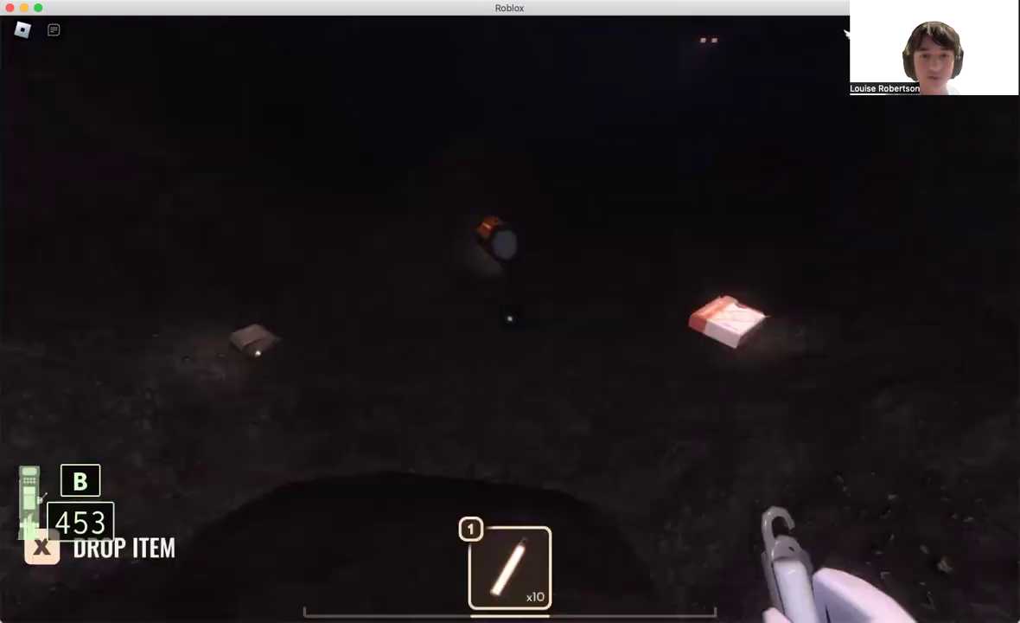
{"action": "key", "text": "e"}
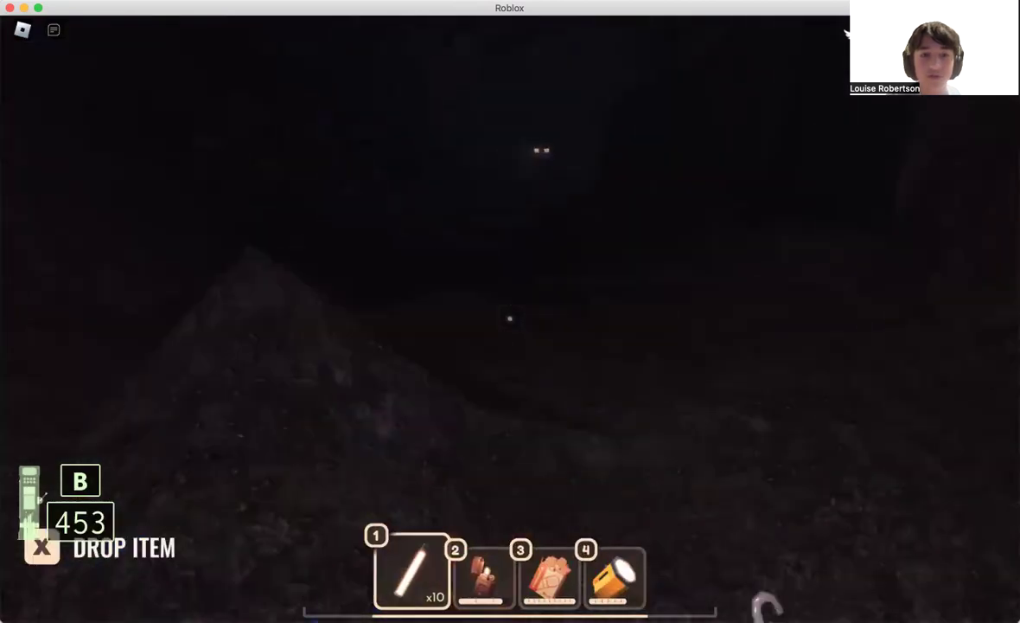
{"action": "key", "text": "w"}
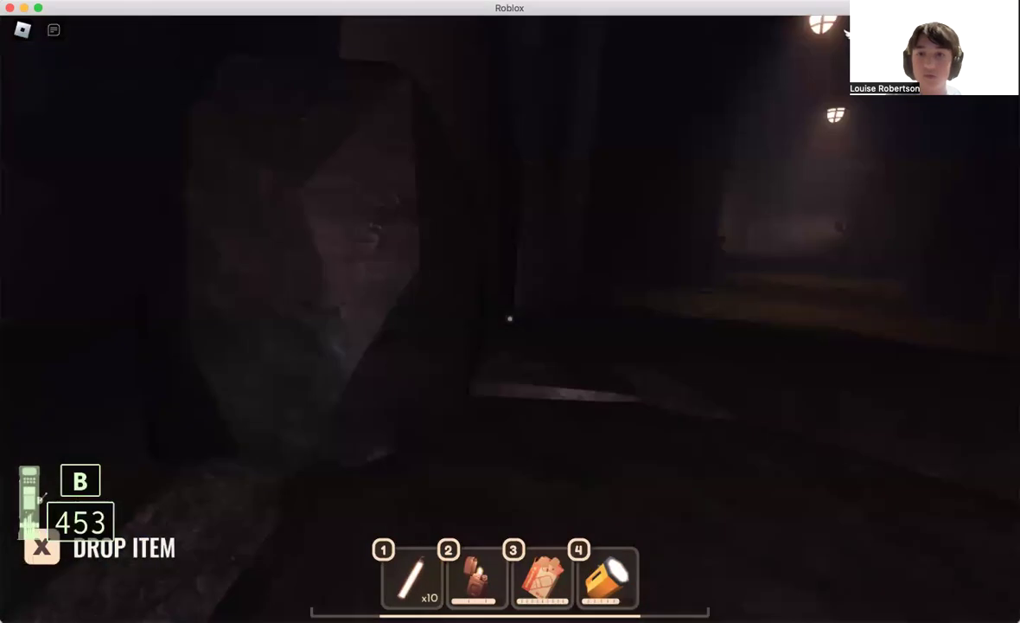
{"action": "key", "text": "w"}
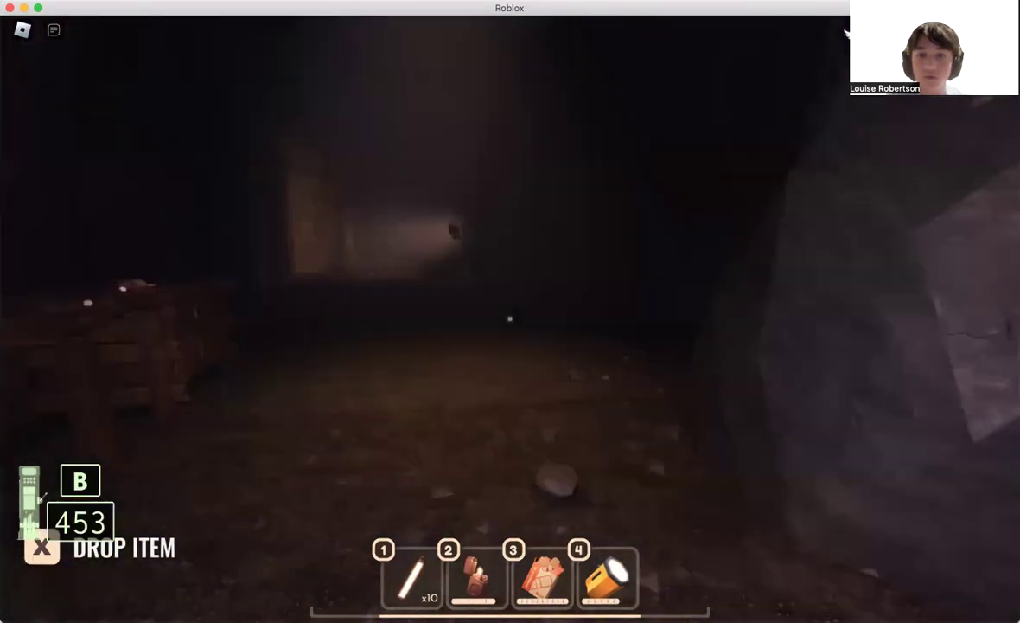
{"action": "key", "text": "w"}
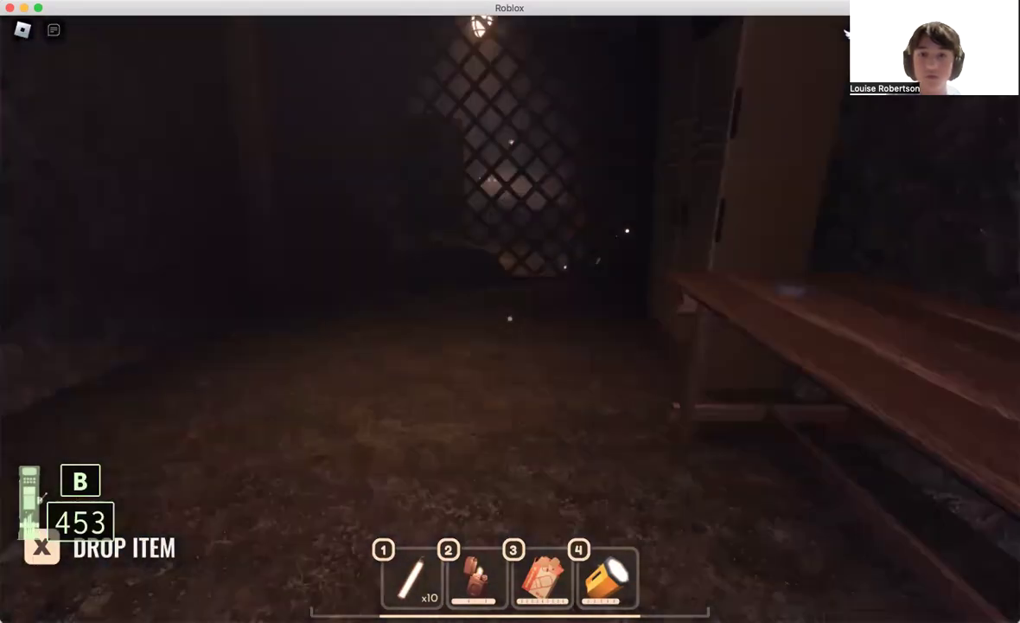
- Flee the grinning monster past the lockers, through the door and into the tunnel
{"action": "key", "text": "w"}
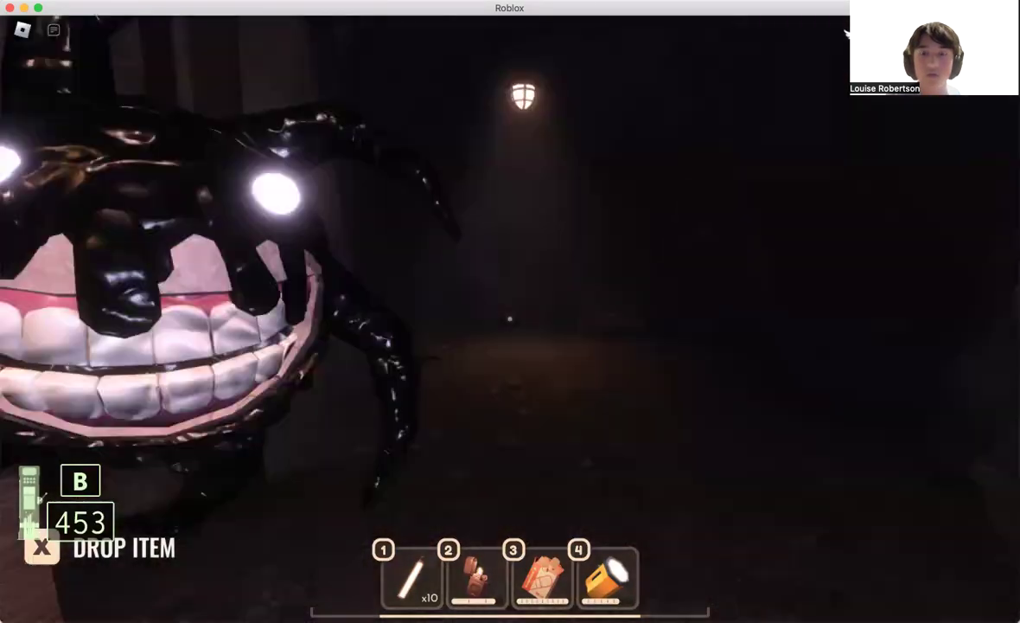
{"action": "key", "text": "w"}
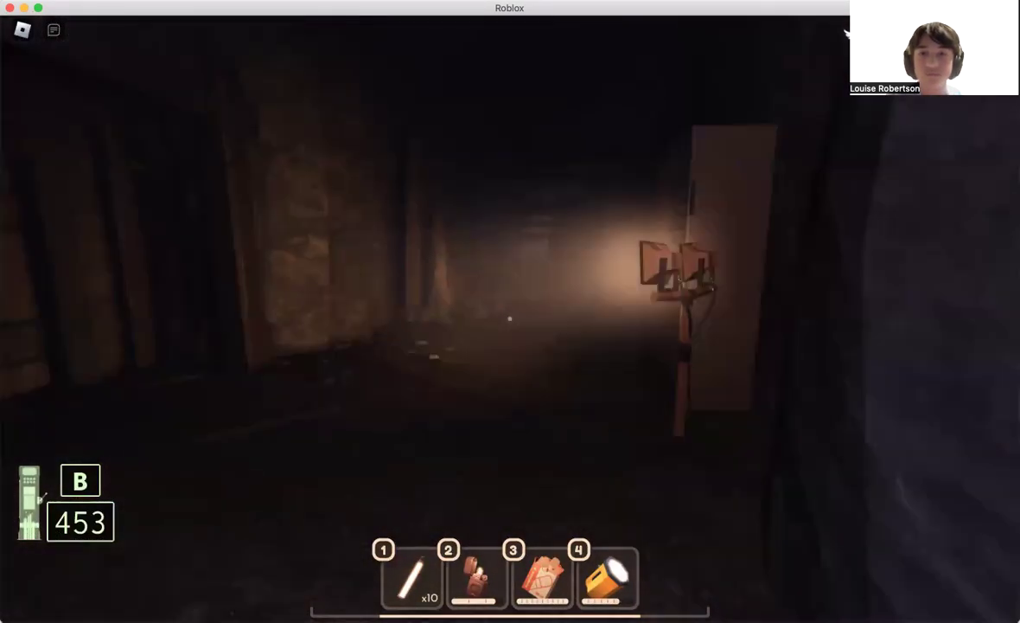
{"action": "key", "text": "w"}
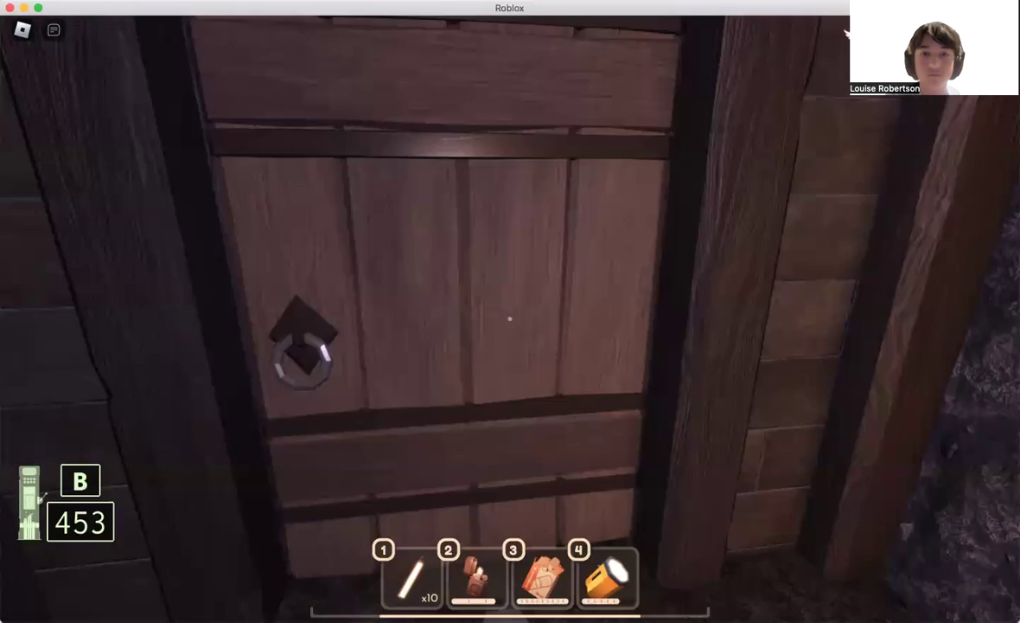
{"action": "key", "text": "w"}
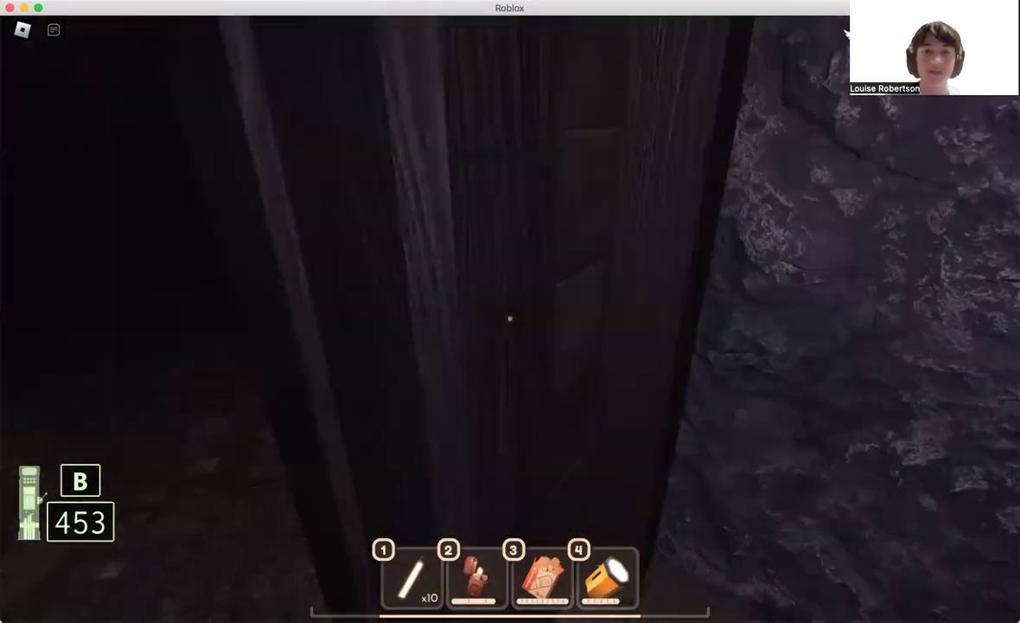
{"action": "key", "text": "w"}
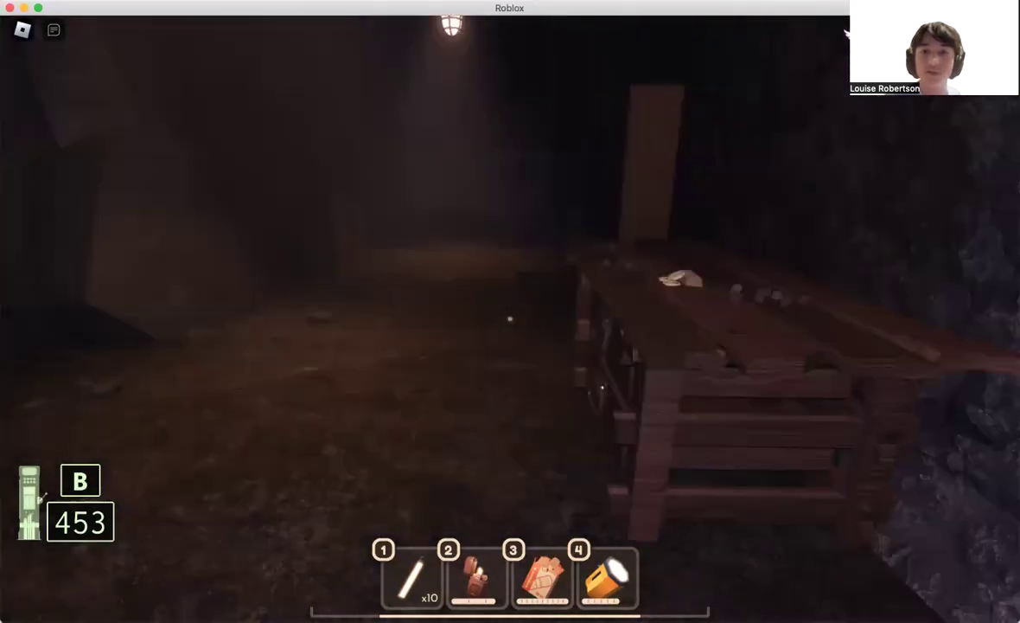
{"action": "key", "text": "w"}
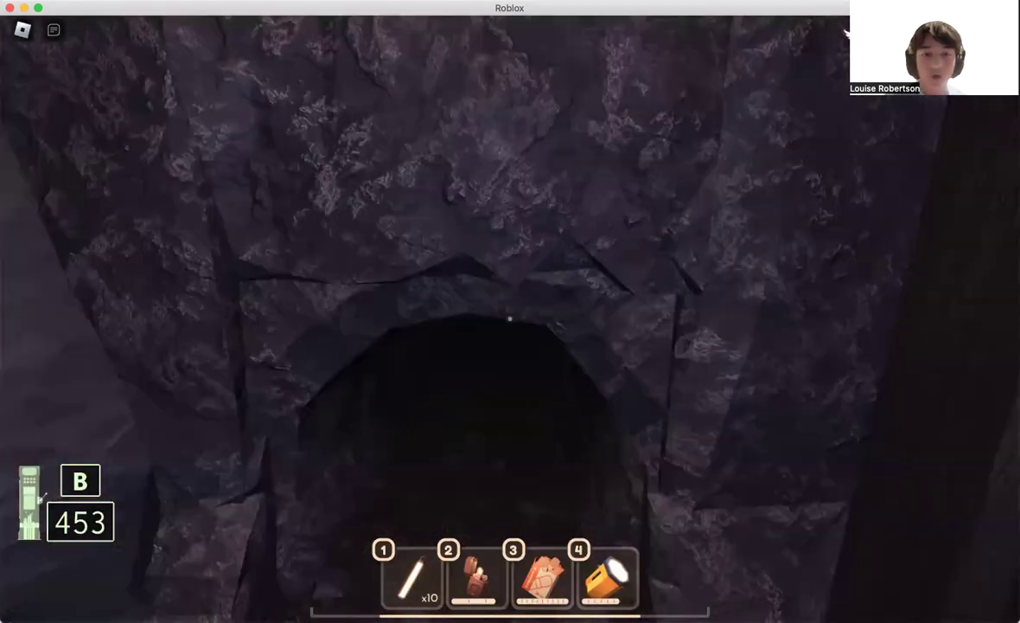
{"action": "key", "text": "w"}
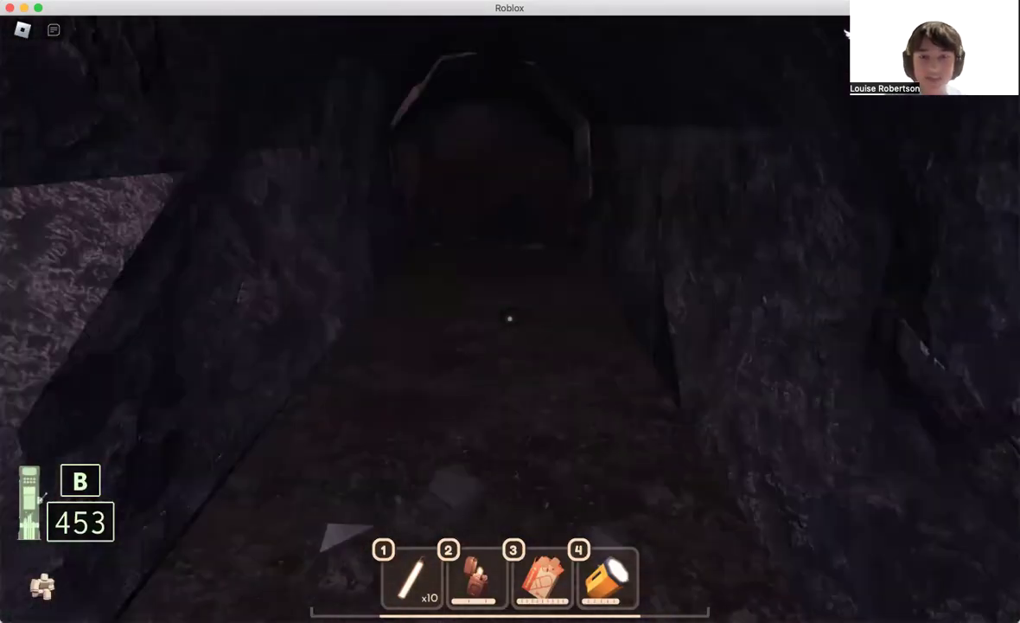
- Walk the narrow rock tunnel until standing at payphone B's keypad
{"action": "key", "text": "w"}
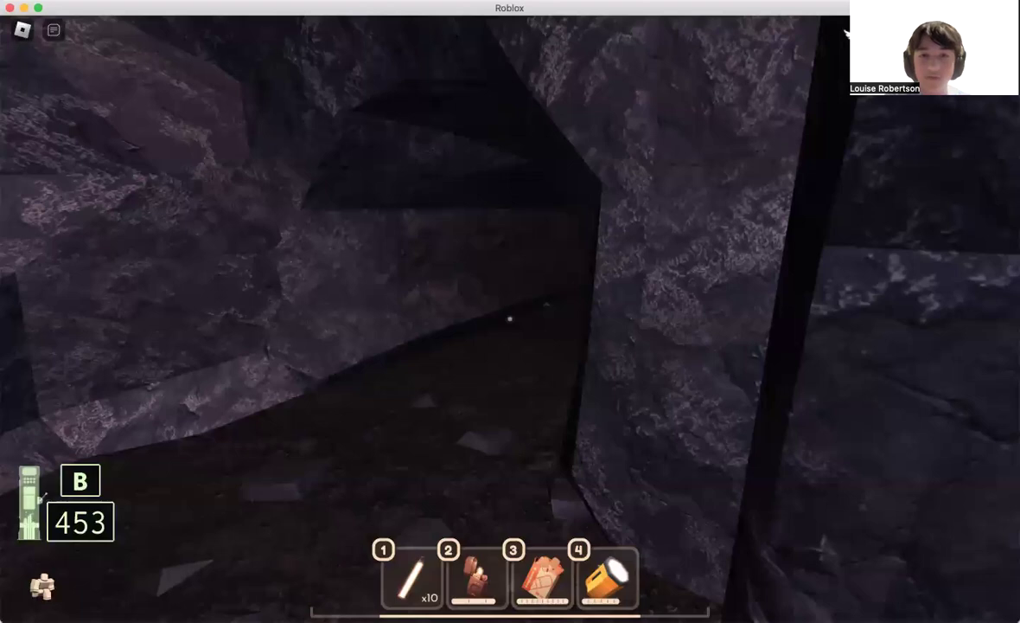
{"action": "key", "text": "w"}
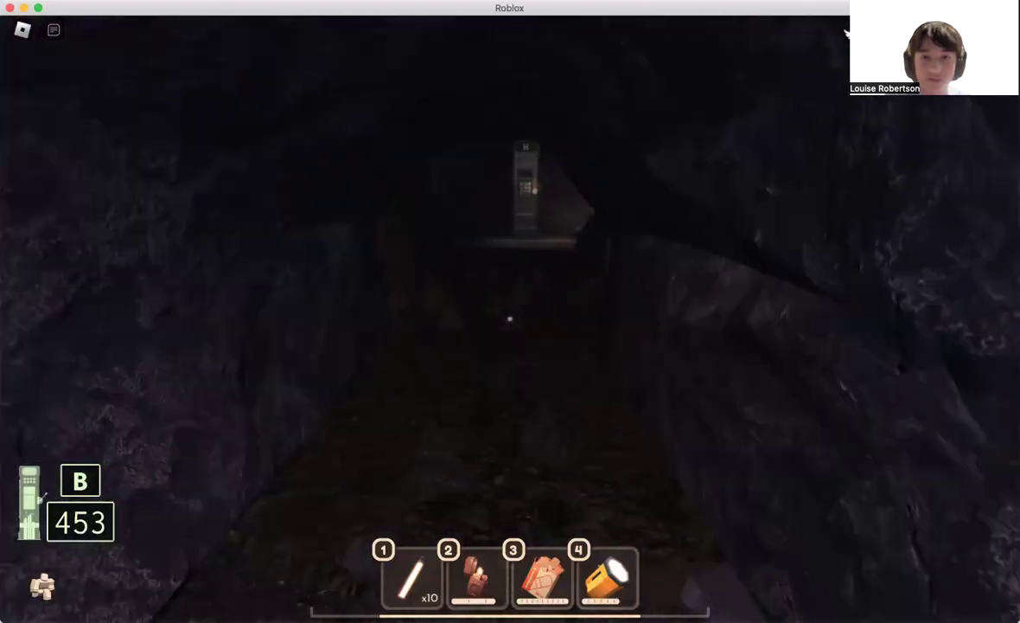
{"action": "key", "text": "w"}
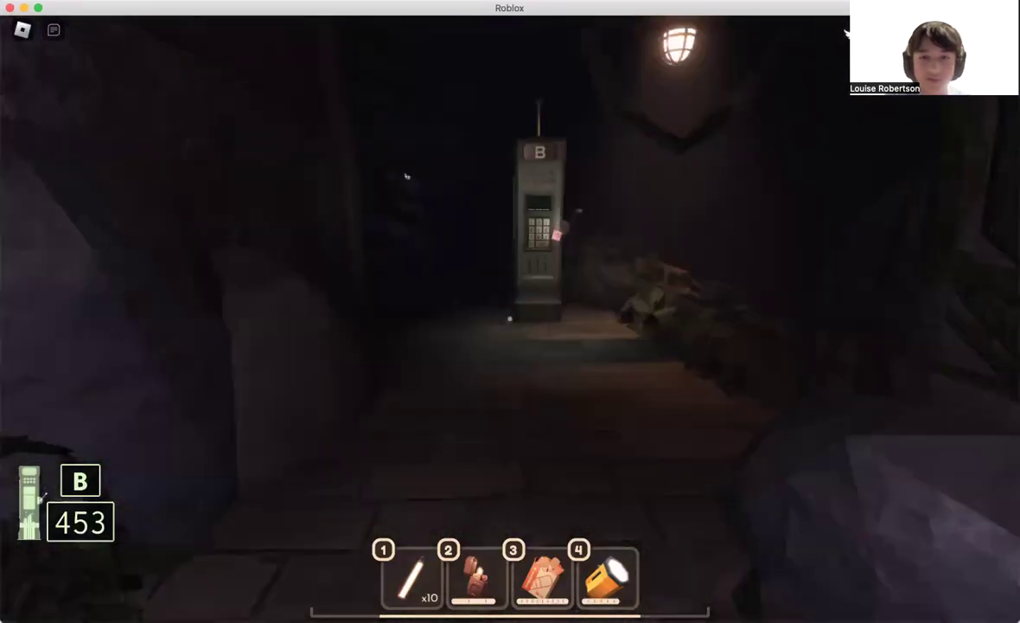
{"action": "key", "text": "w"}
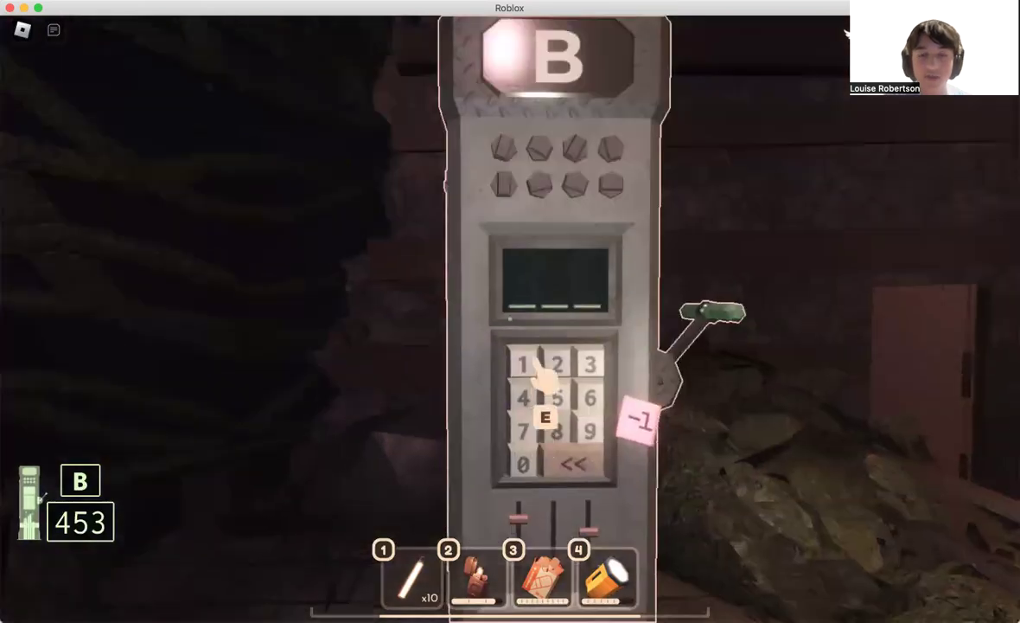
- Enter the code 4-5-3 on payphone B's keypad
{"action": "key", "text": "s"}
{"action": "key", "text": "e"}
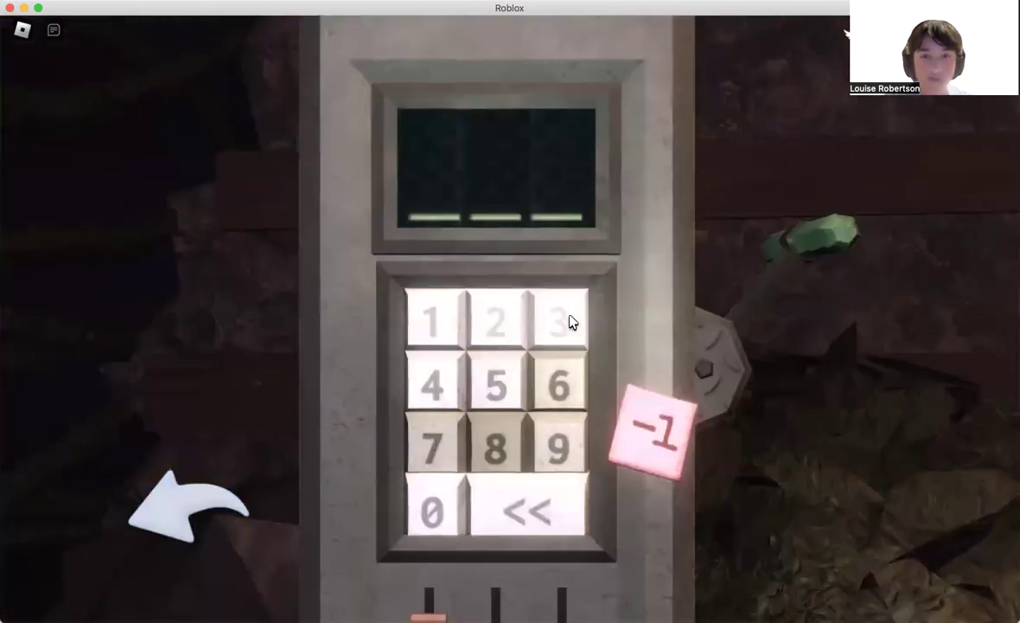
{"action": "left_click", "coordinate": [432, 384]}
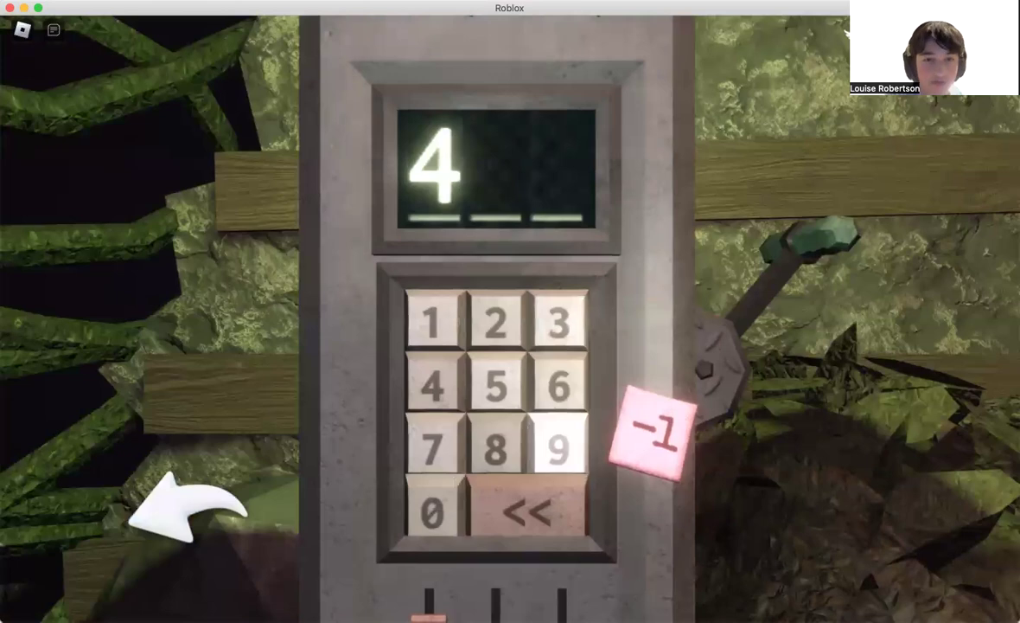
{"action": "left_click", "coordinate": [186, 511]}
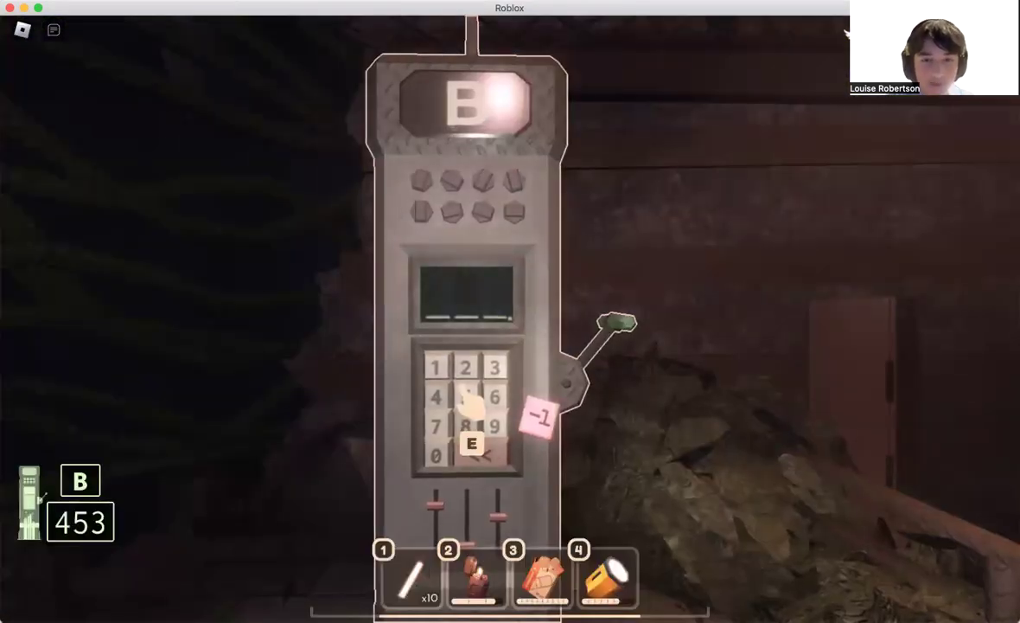
{"action": "key", "text": "e"}
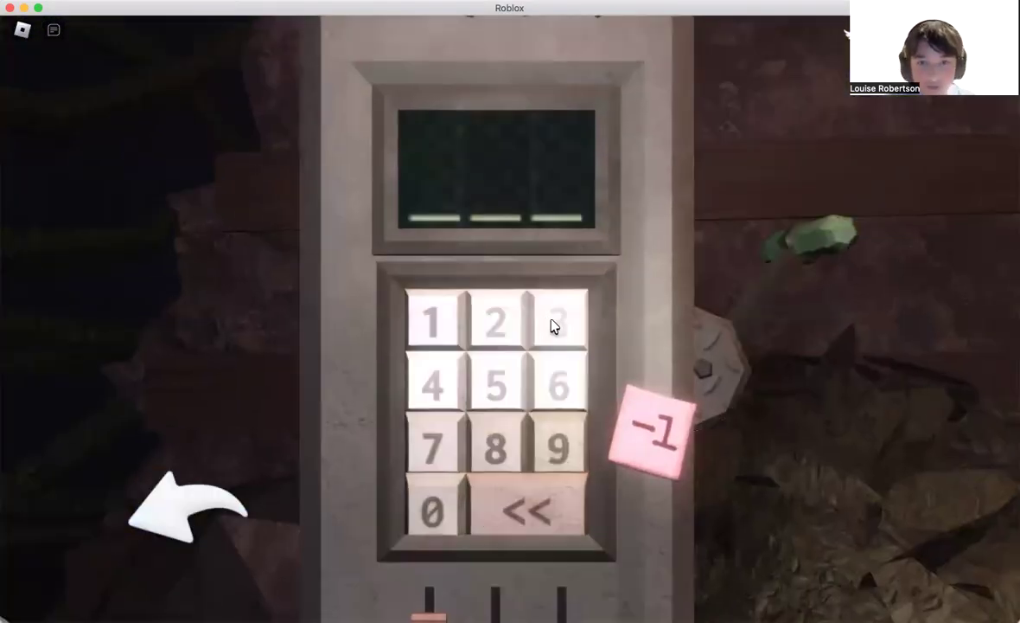
{"action": "key", "text": "4"}
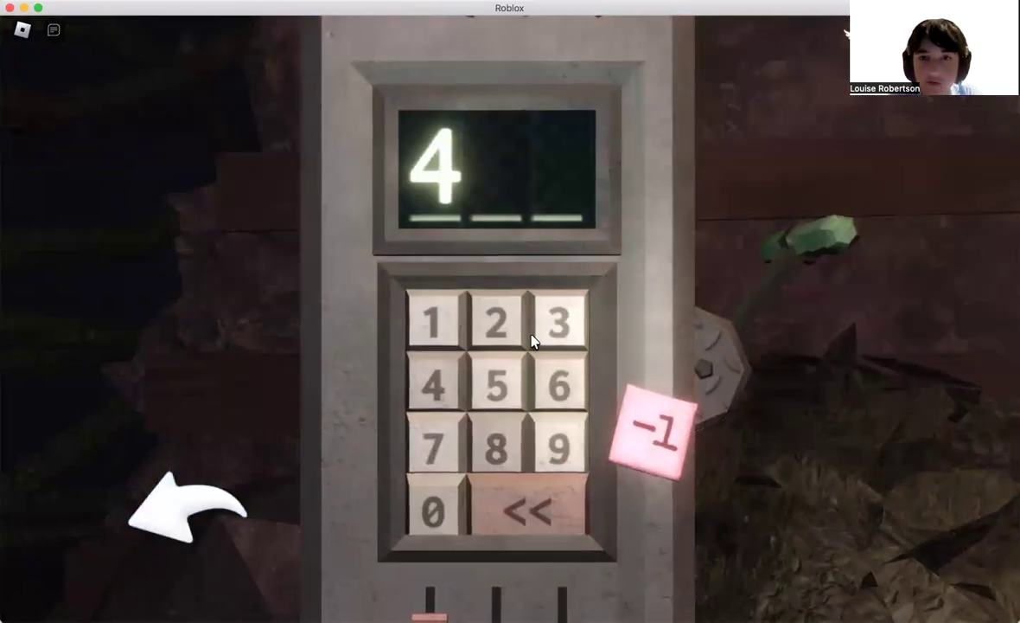
{"action": "left_click", "coordinate": [495, 385]}
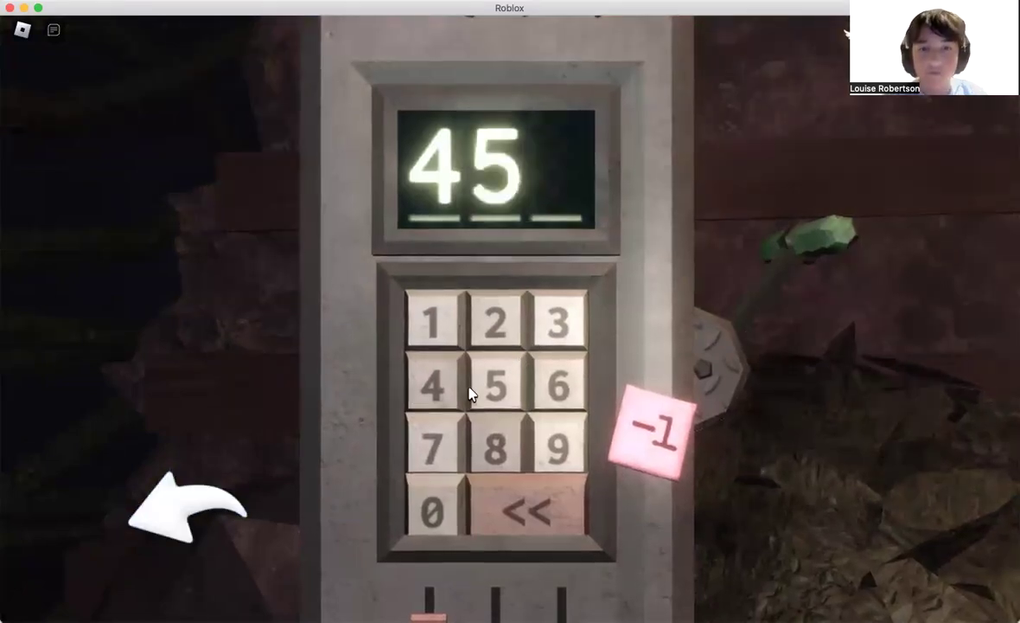
{"action": "left_click", "coordinate": [558, 320]}
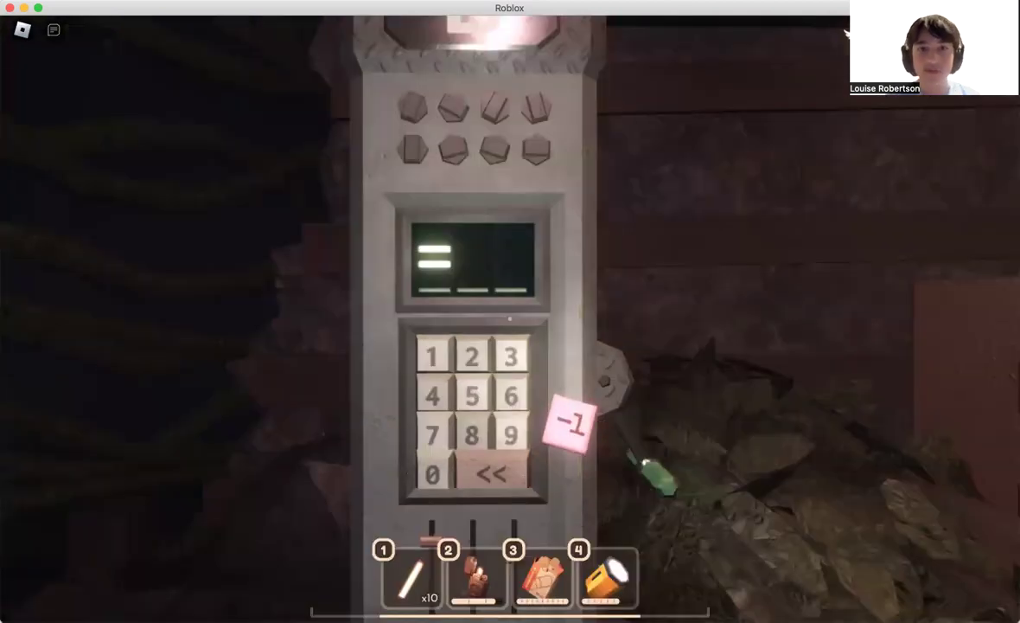
- Clear the vines blocking the way and look around the cave
{"action": "key", "text": "e"}
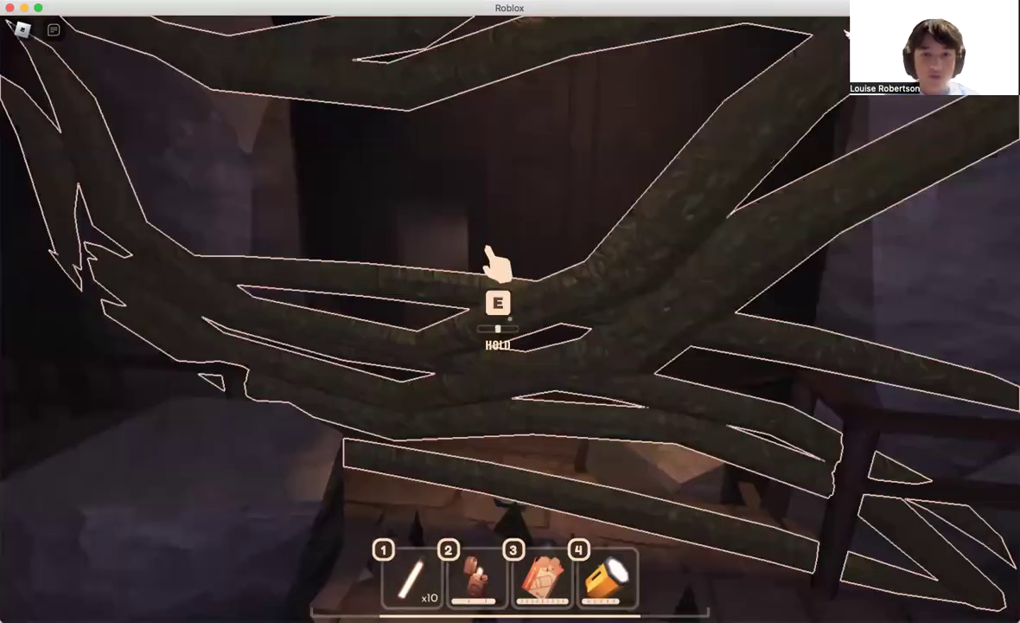
{"action": "key", "text": "e"}
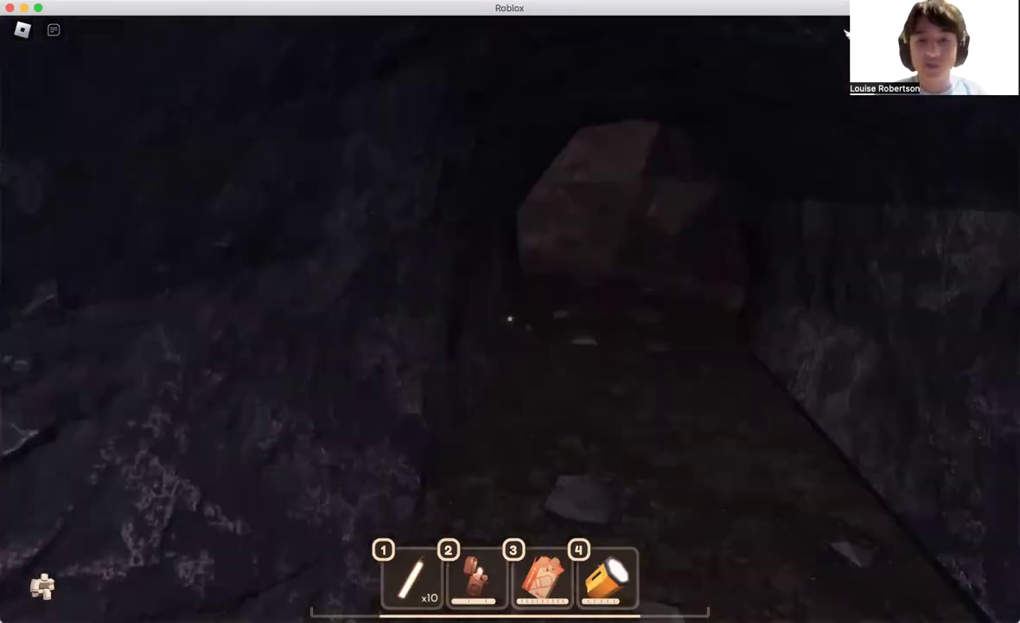
{"action": "left_click_drag", "start_coordinate": [509, 320], "coordinate": [606, 320]}
- Walk out of the tunnel into the mine room toward the lit lamp
{"action": "key", "text": "w"}
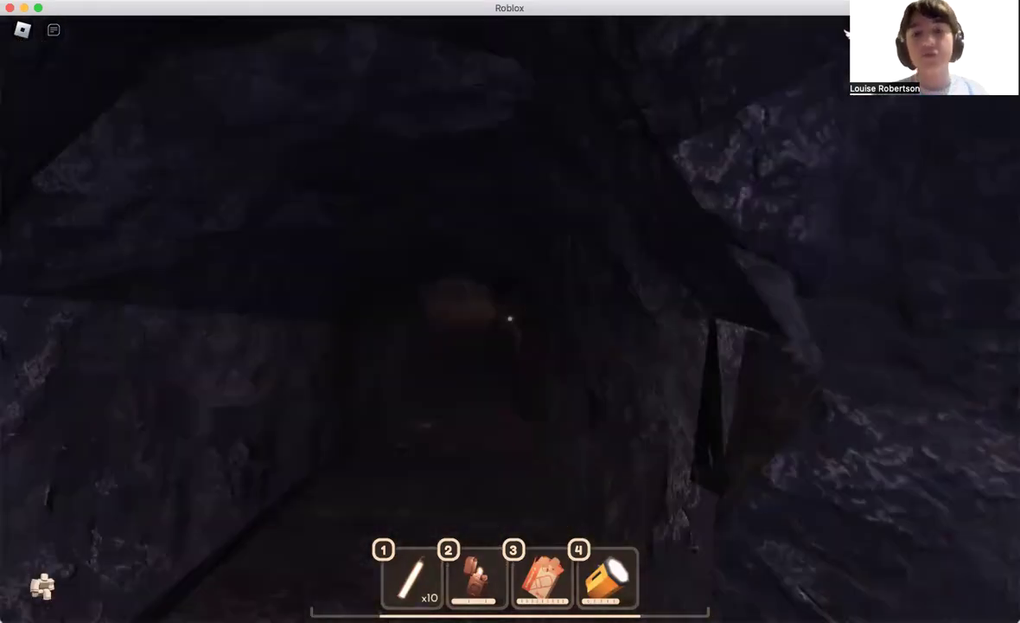
{"action": "key", "text": "w"}
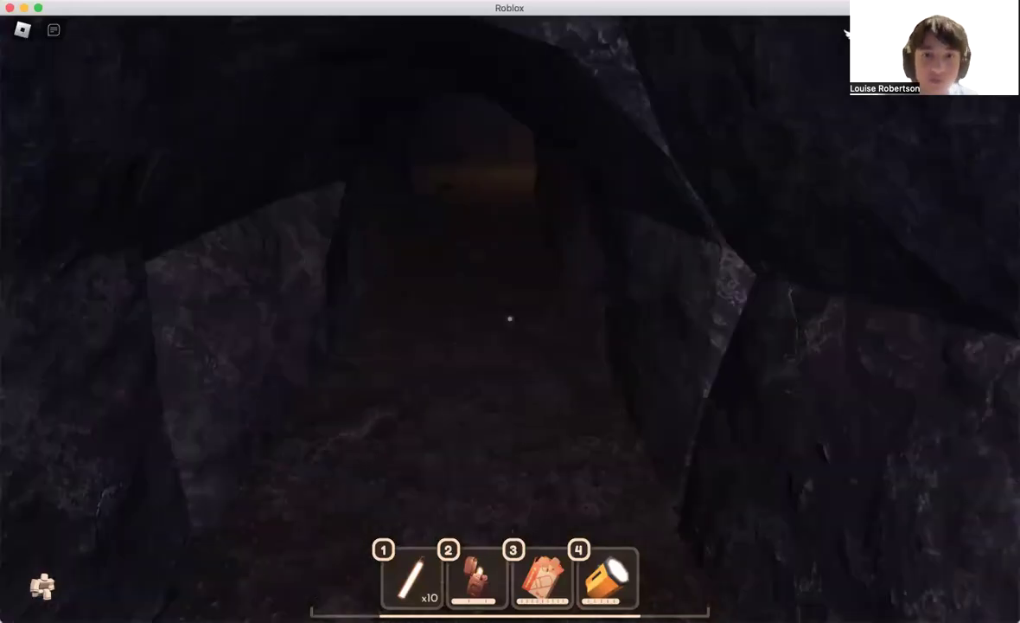
{"action": "key", "text": "w"}
{"action": "key", "text": "w"}
{"action": "key", "text": "w"}
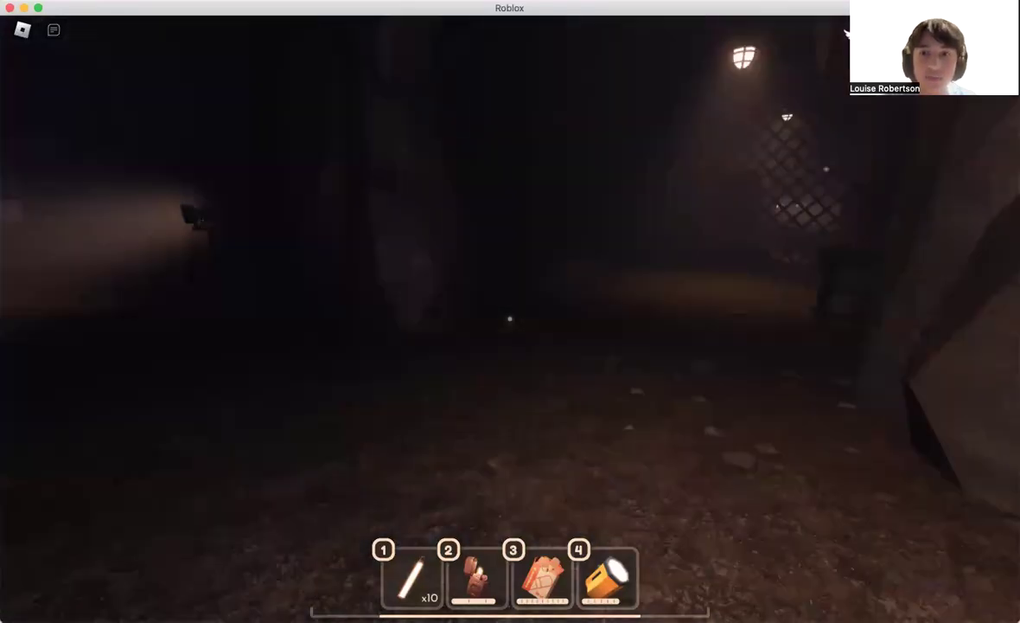
{"action": "key", "text": "w"}
{"action": "key", "text": "w"}
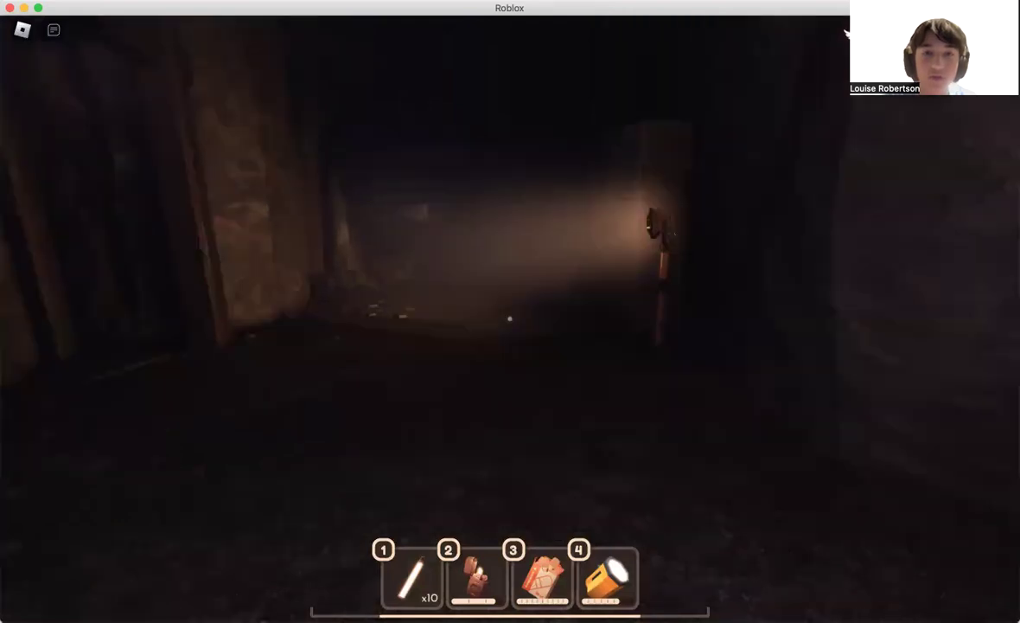
{"action": "key", "text": "w"}
{"action": "key", "text": "w"}
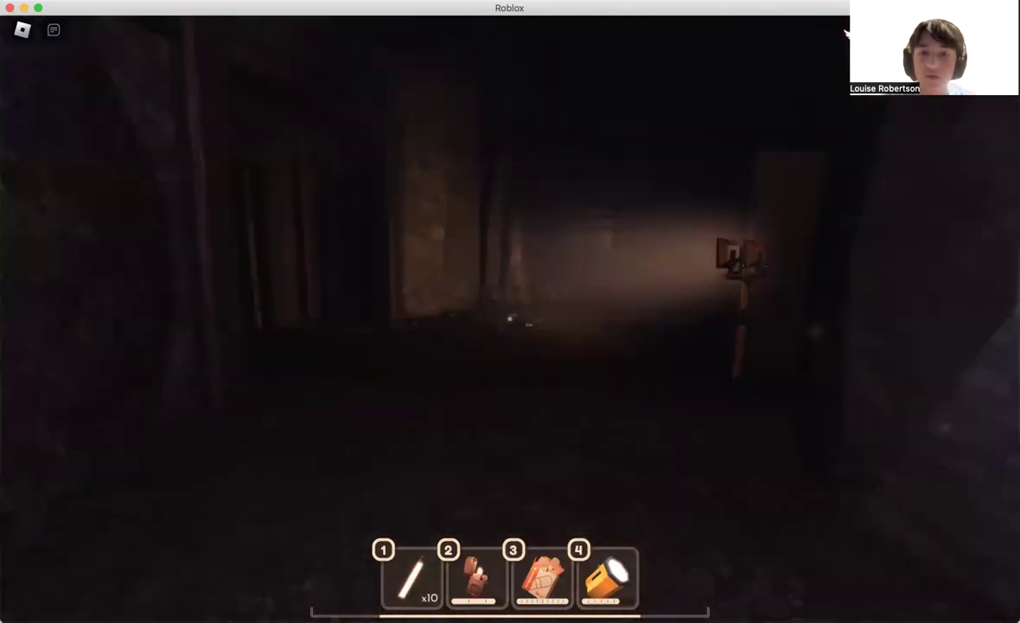
- Equip the flashlight and walk the dark corridor to the cave opening by the lockers
{"action": "key", "text": "3"}
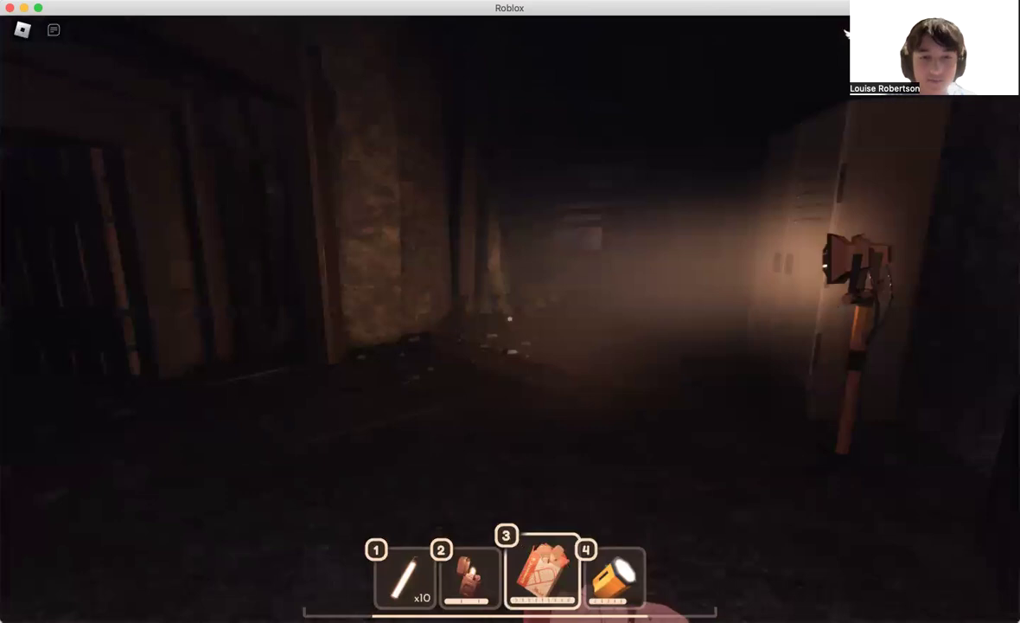
{"action": "key", "text": "4"}
{"action": "key", "text": "w"}
{"action": "key", "text": "w"}
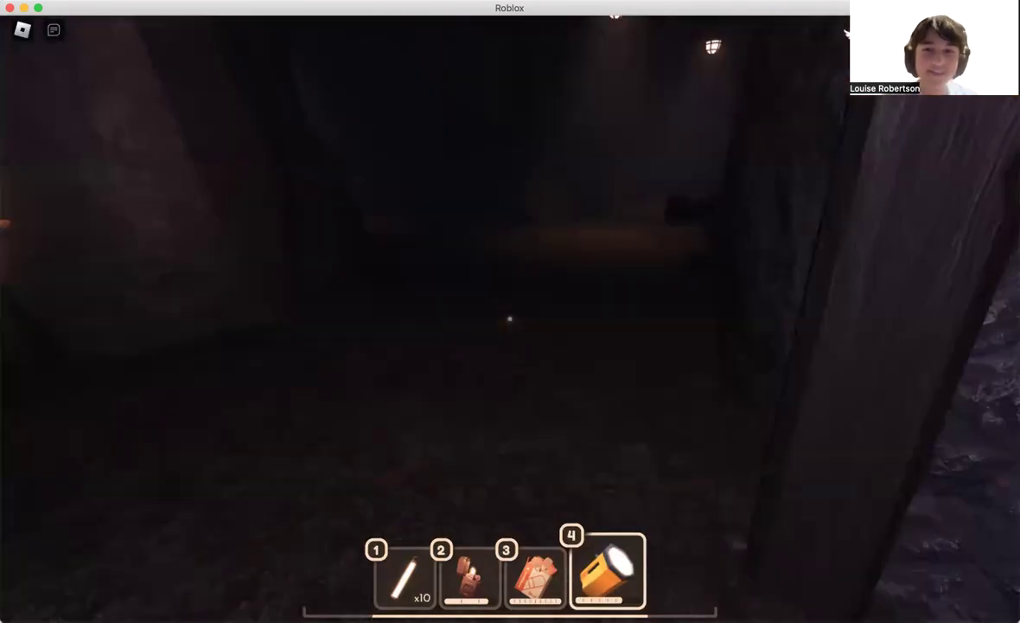
{"action": "key", "text": "w"}
{"action": "key", "text": "w"}
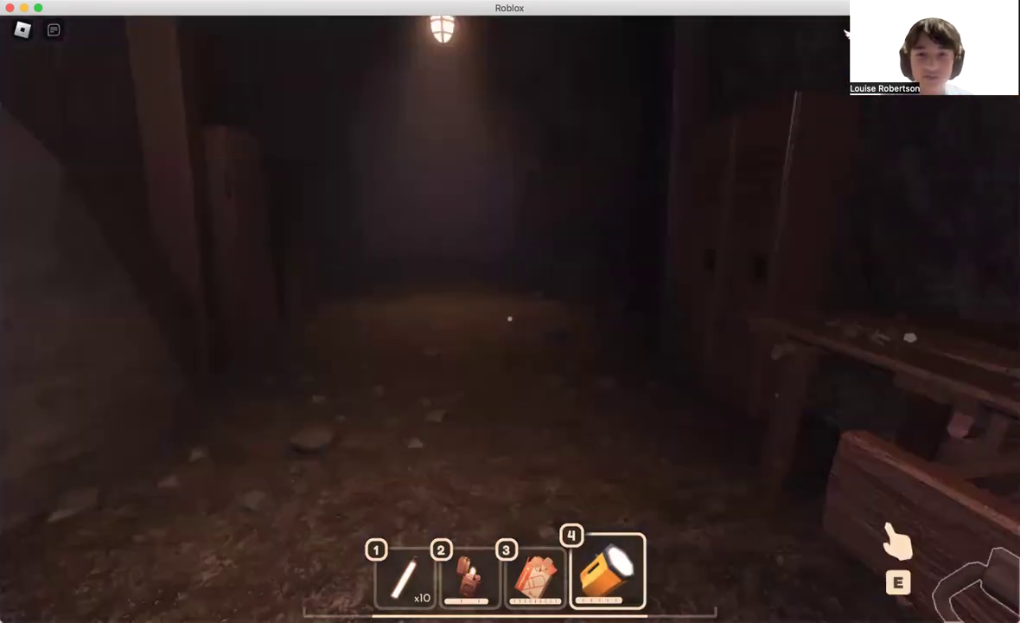
{"action": "key", "text": "w"}
{"action": "key", "text": "w"}
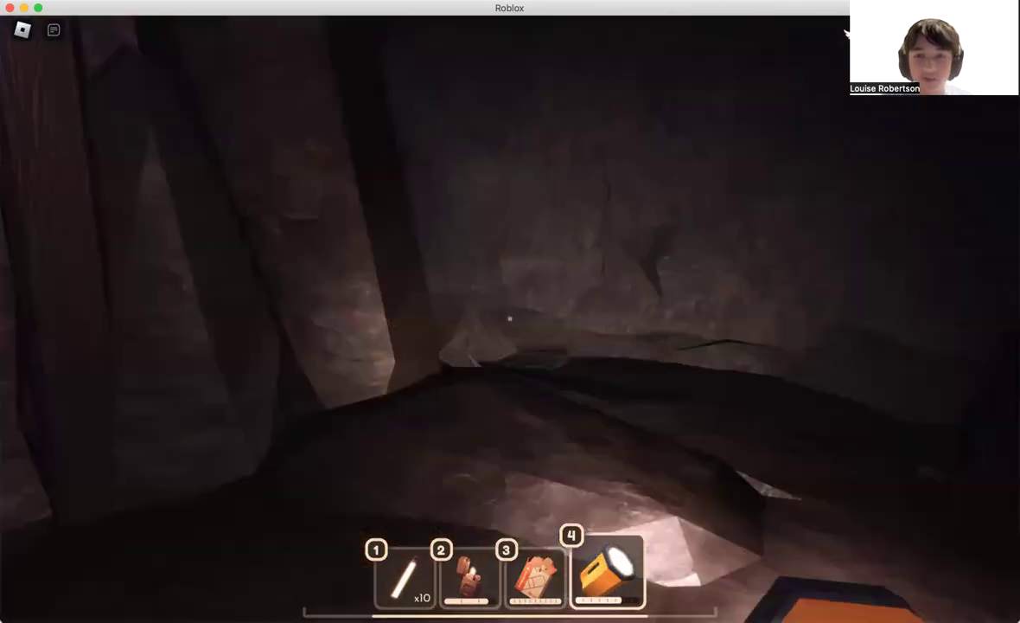
- Crawl through the narrow rocky cave and emerge toward the dark tunnel
{"action": "key", "text": "w"}
{"action": "key", "text": "w"}
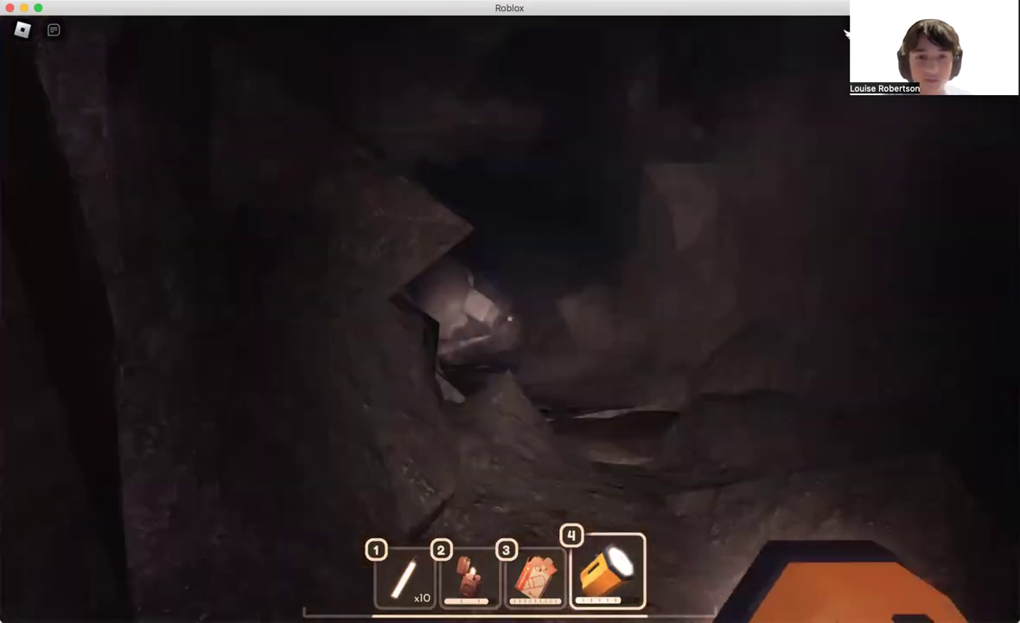
{"action": "key", "text": "w"}
{"action": "key", "text": "w"}
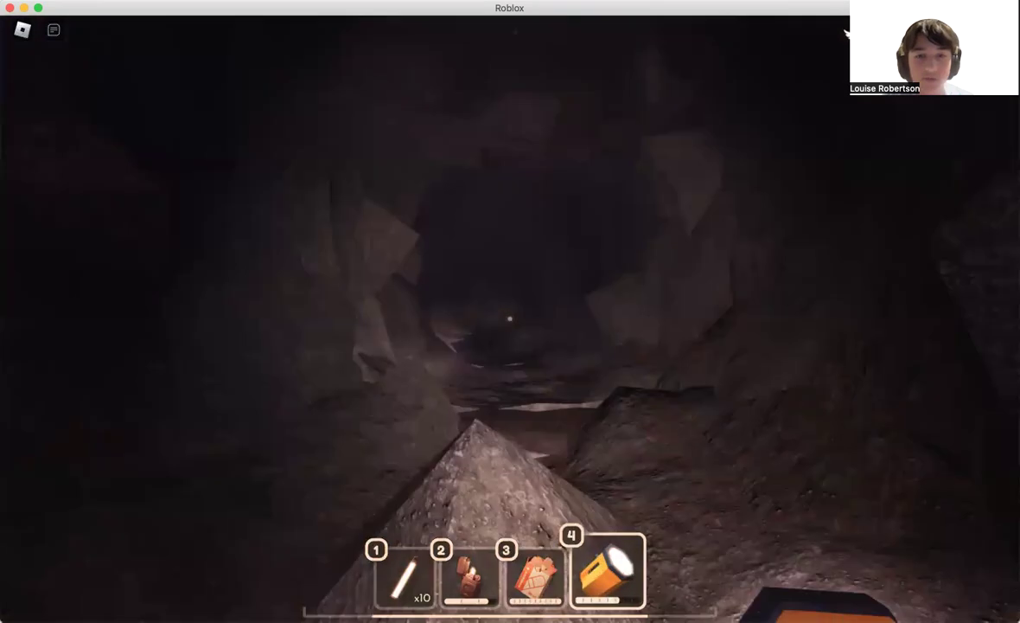
{"action": "key", "text": "w"}
{"action": "key", "text": "w"}
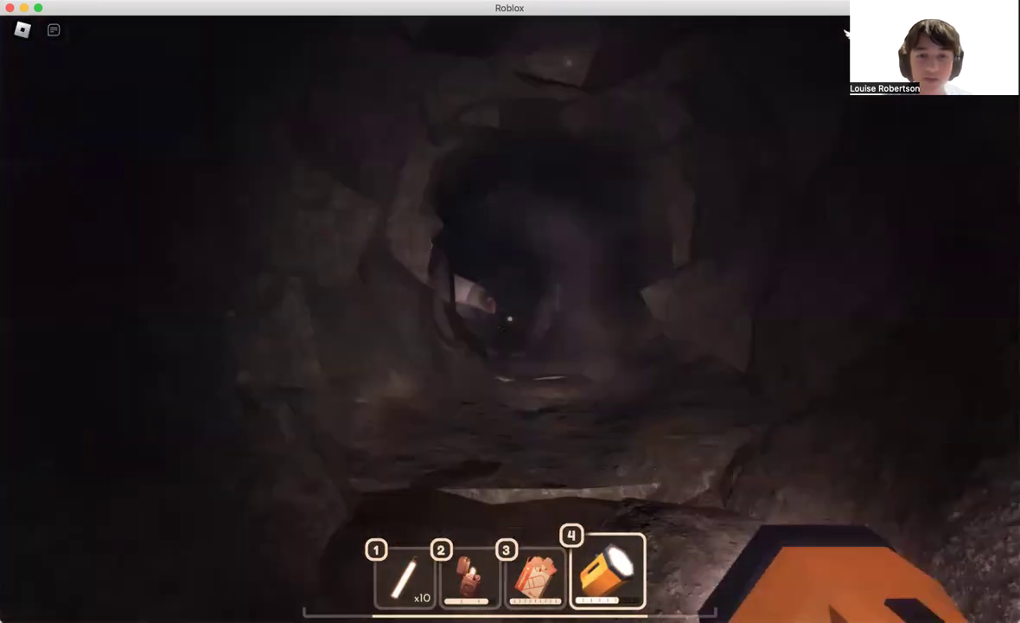
{"action": "key", "text": "w"}
{"action": "key", "text": "w"}
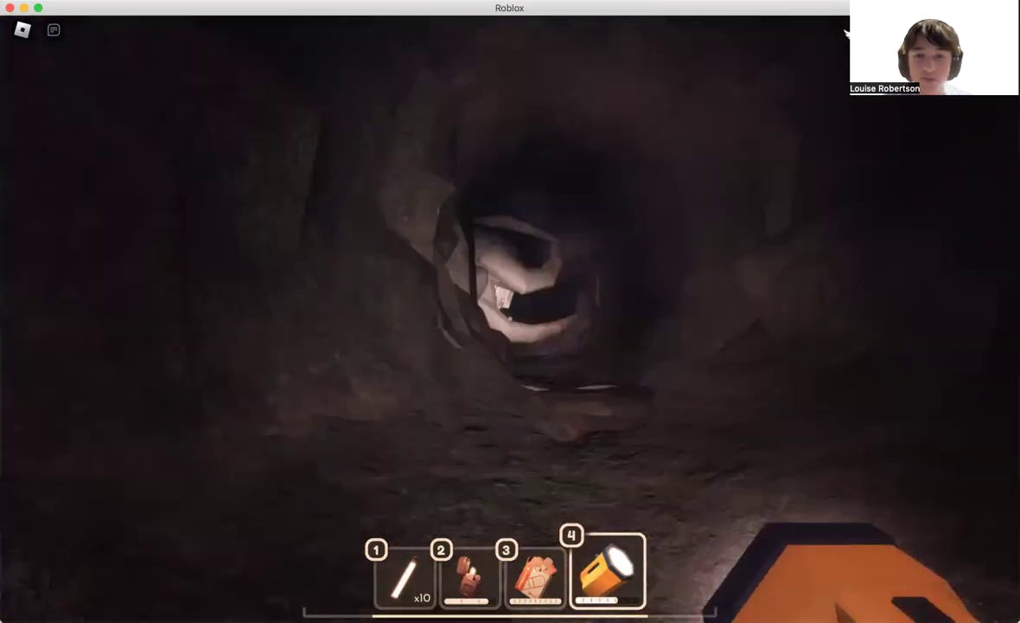
{"action": "key", "text": "w"}
{"action": "key", "text": "w"}
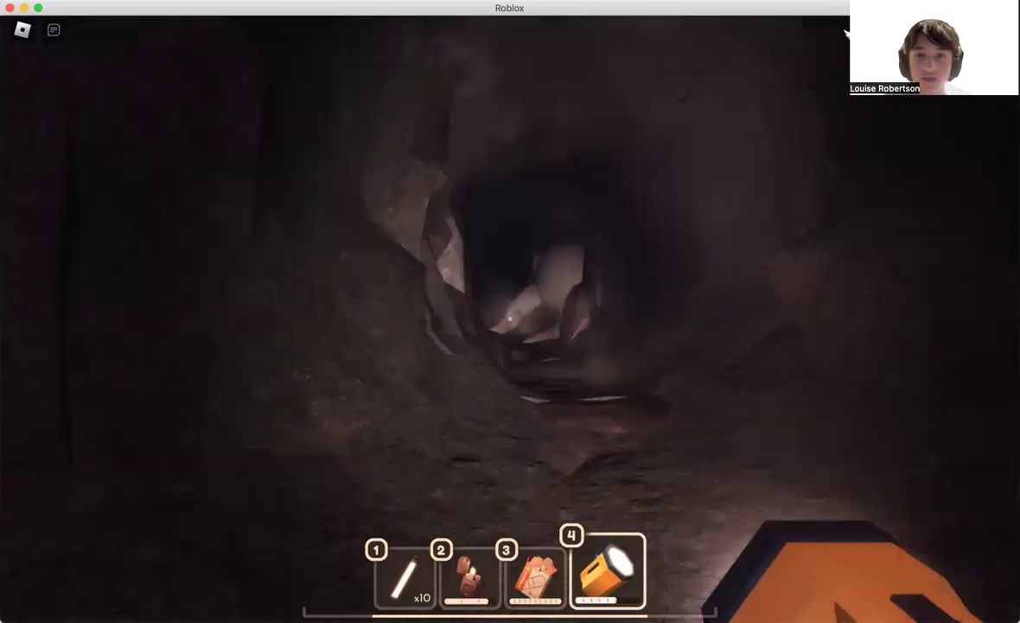
{"action": "key", "text": "w"}
{"action": "key", "text": "w"}
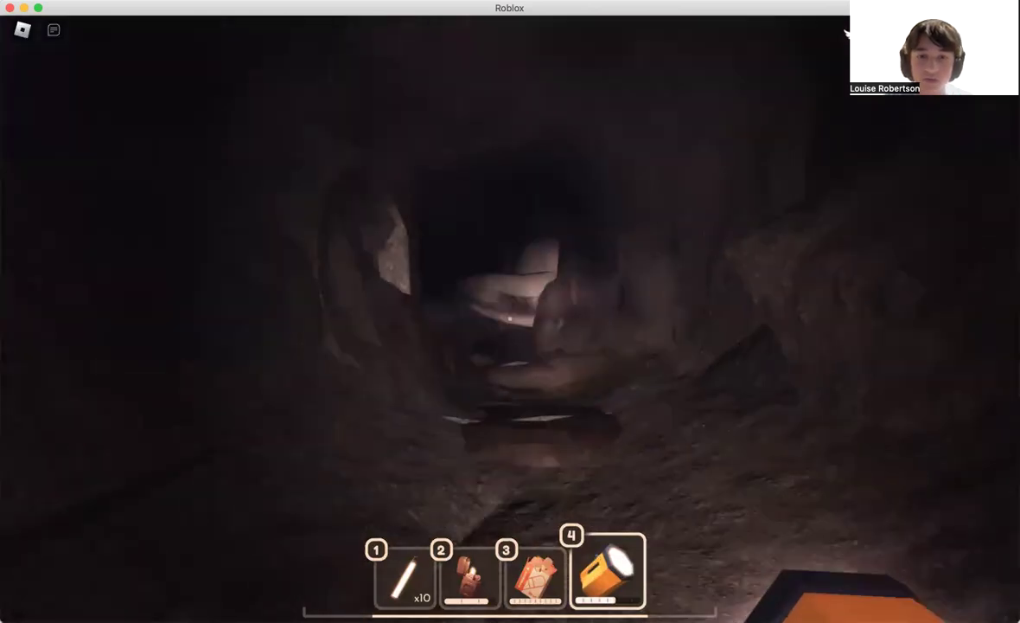
{"action": "key", "text": "w"}
{"action": "key", "text": "w"}
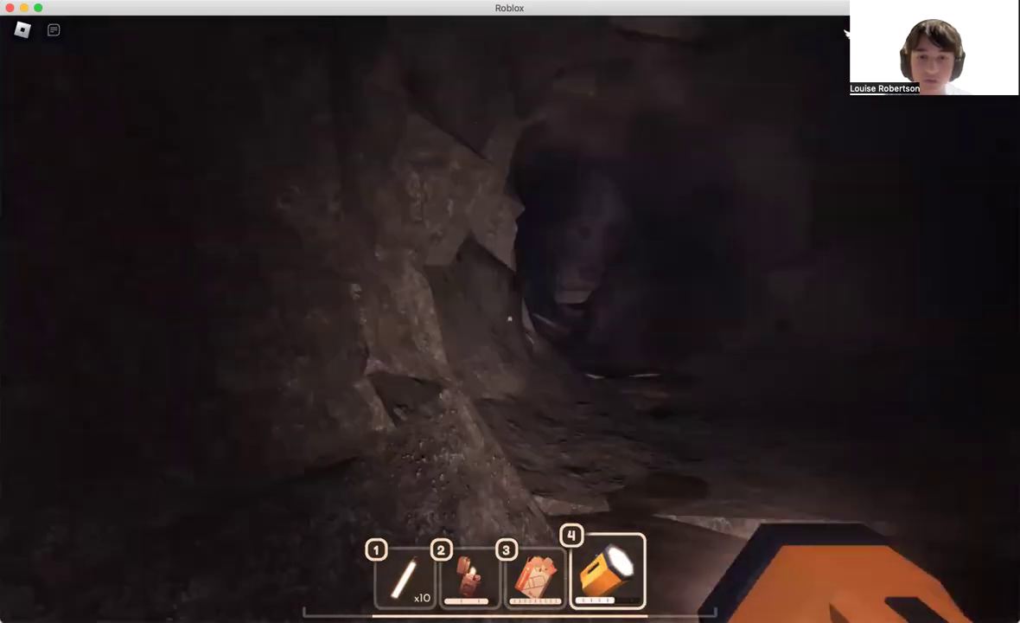
{"action": "key", "text": "w"}
{"action": "key", "text": "w"}
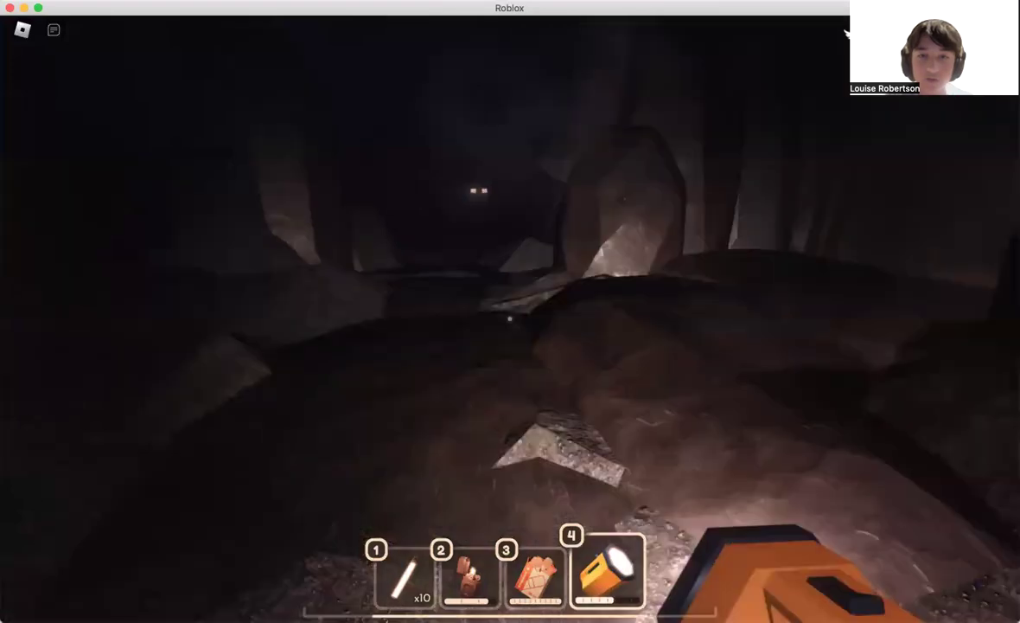
{"action": "key", "text": "w"}
{"action": "key", "text": "w"}
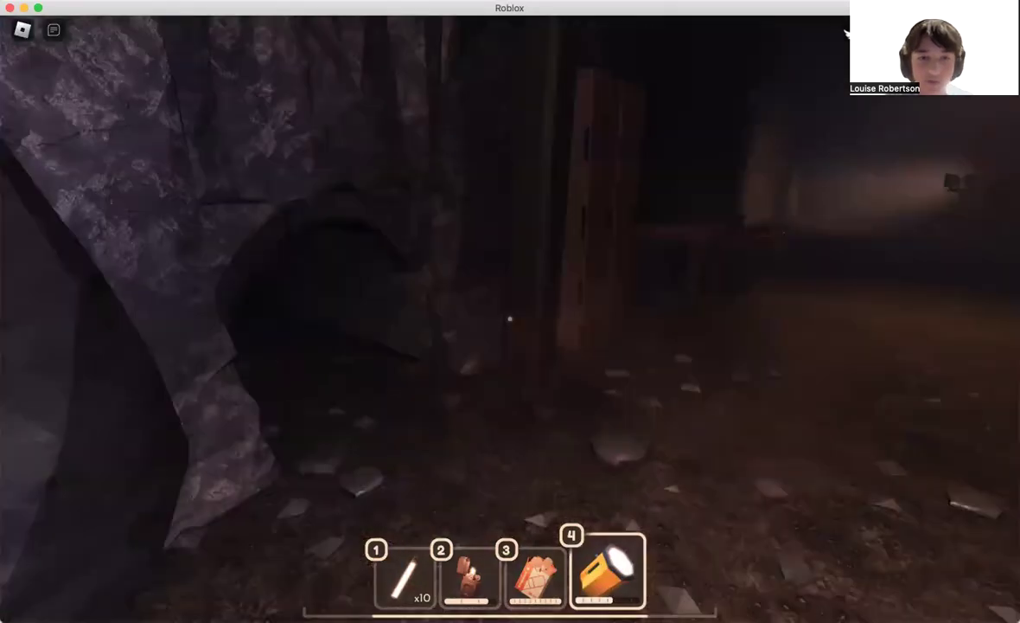
{"action": "key", "text": "w"}
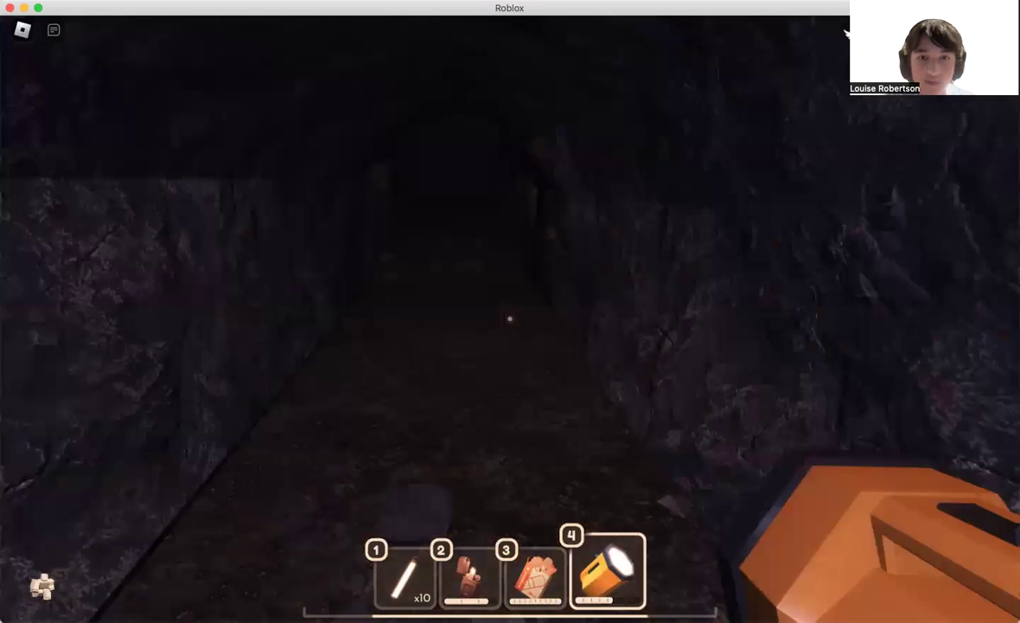
- Put the flashlight away and walk the dark tunnel to the payphone booth
{"action": "key", "text": "4"}
{"action": "key", "text": "w"}
{"action": "key", "text": "w"}
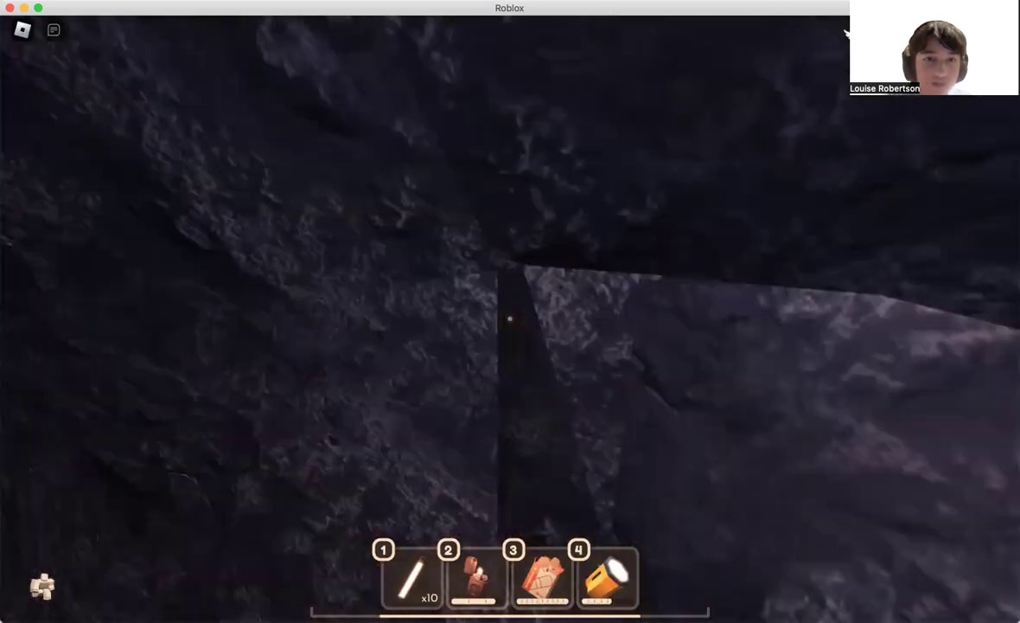
{"action": "key", "text": "w"}
{"action": "key", "text": "w"}
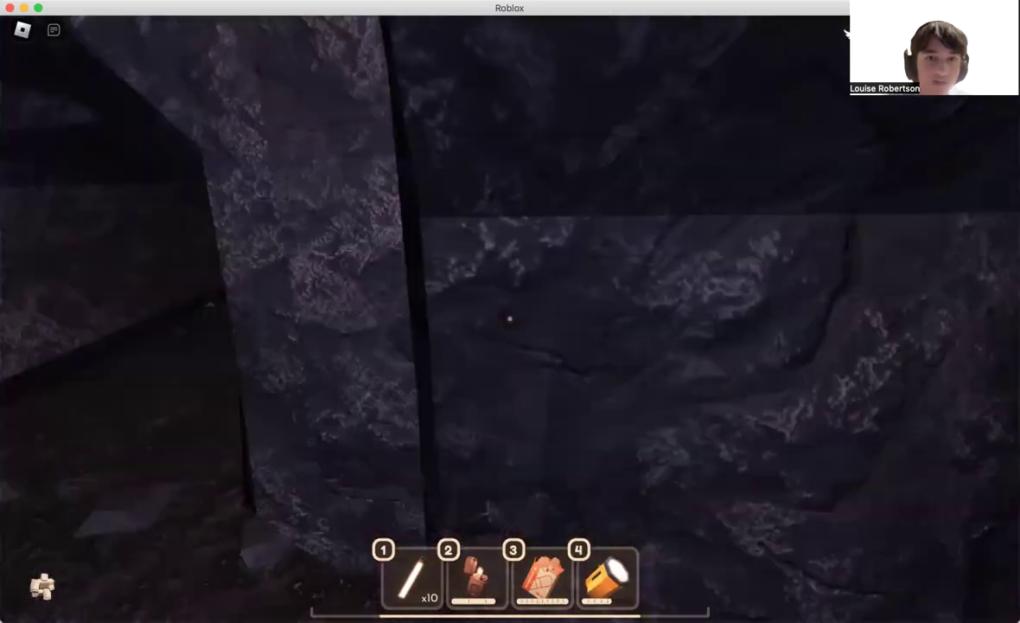
{"action": "key", "text": "w"}
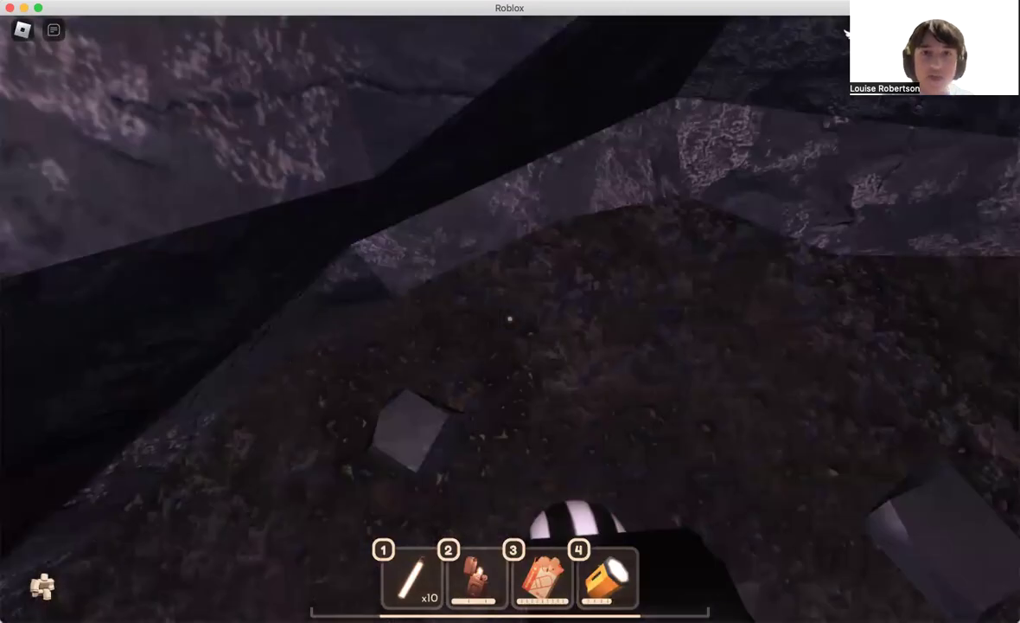
{"action": "key", "text": "w"}
{"action": "key", "text": "w"}
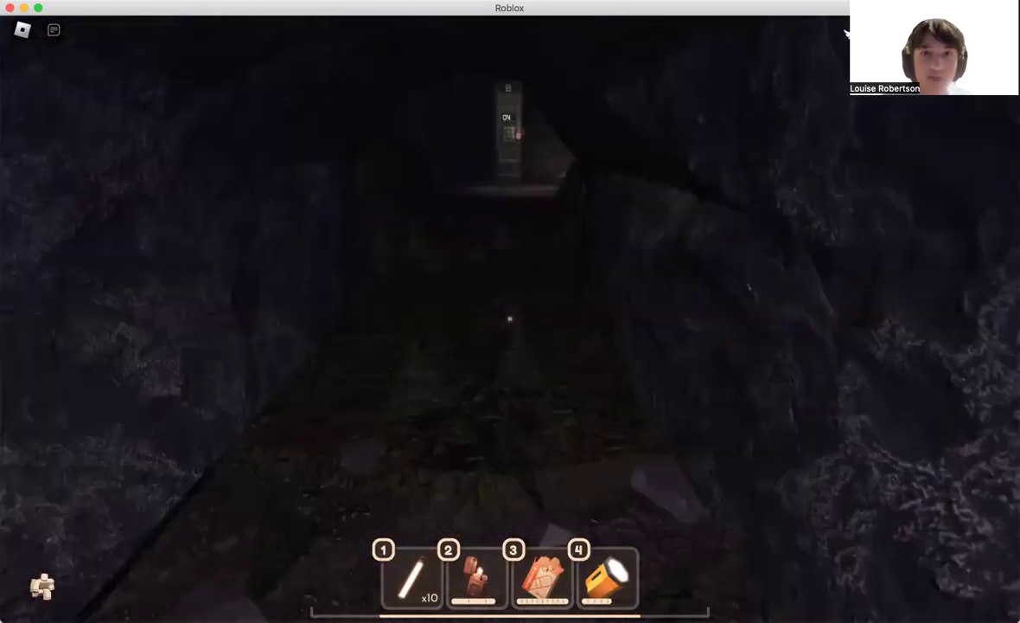
{"action": "key", "text": "w"}
{"action": "key", "text": "w"}
- Look around the wall roots and move up beside the payphone keypad
{"action": "left_click_drag", "start_coordinate": [510, 320], "coordinate": [259, 389]}
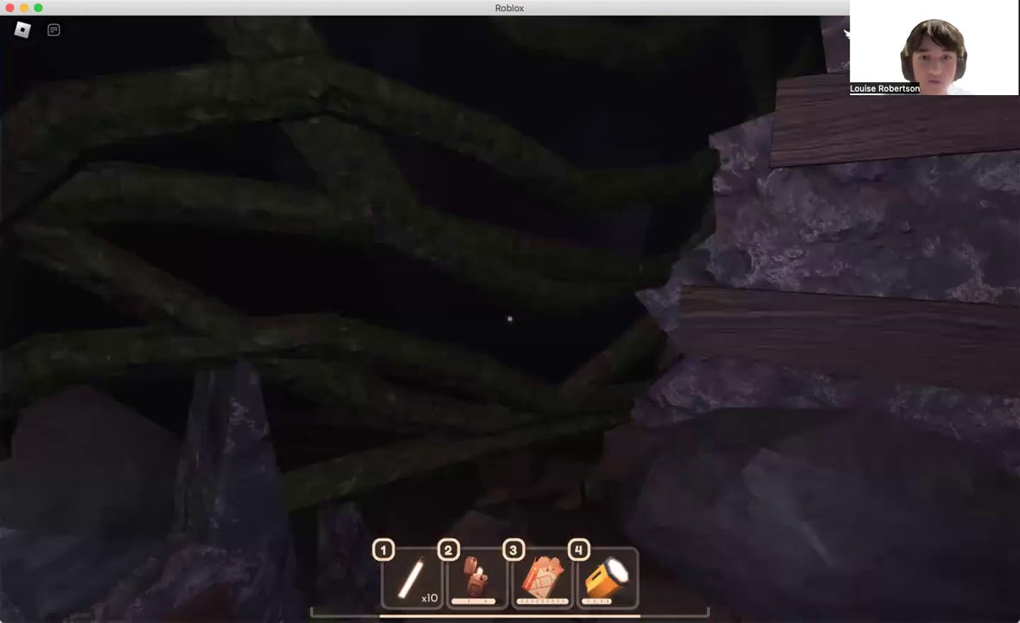
{"action": "key", "text": "w"}
{"action": "left_click_drag", "start_coordinate": [509, 320], "coordinate": [735, 294]}
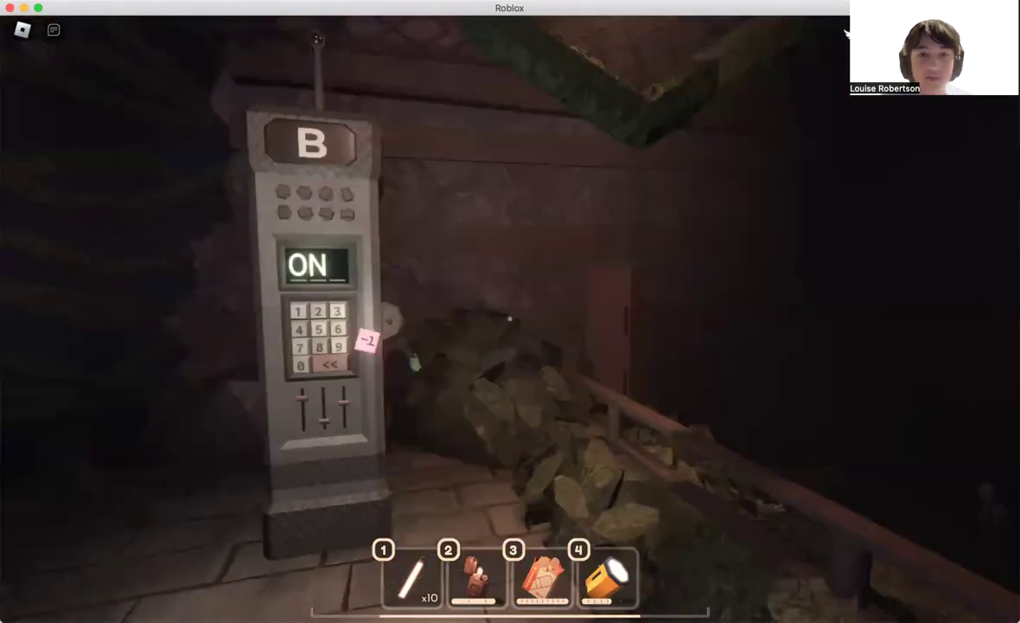
{"action": "left_click_drag", "start_coordinate": [510, 320], "coordinate": [216, 277]}
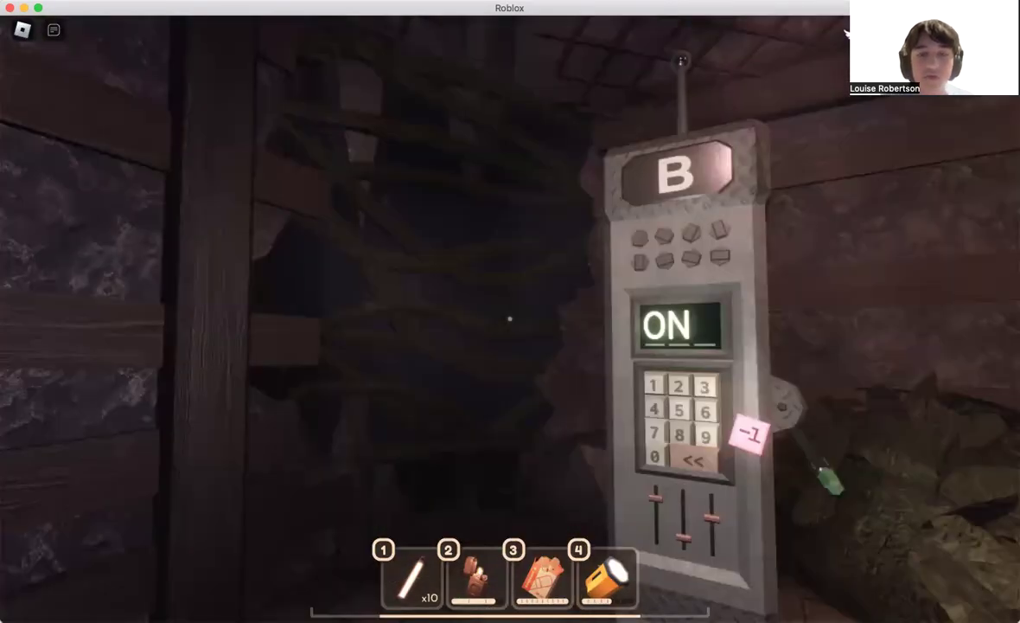
{"action": "left_click_drag", "start_coordinate": [510, 320], "coordinate": [346, 320]}
{"action": "left_click_drag", "start_coordinate": [509, 320], "coordinate": [735, 320]}
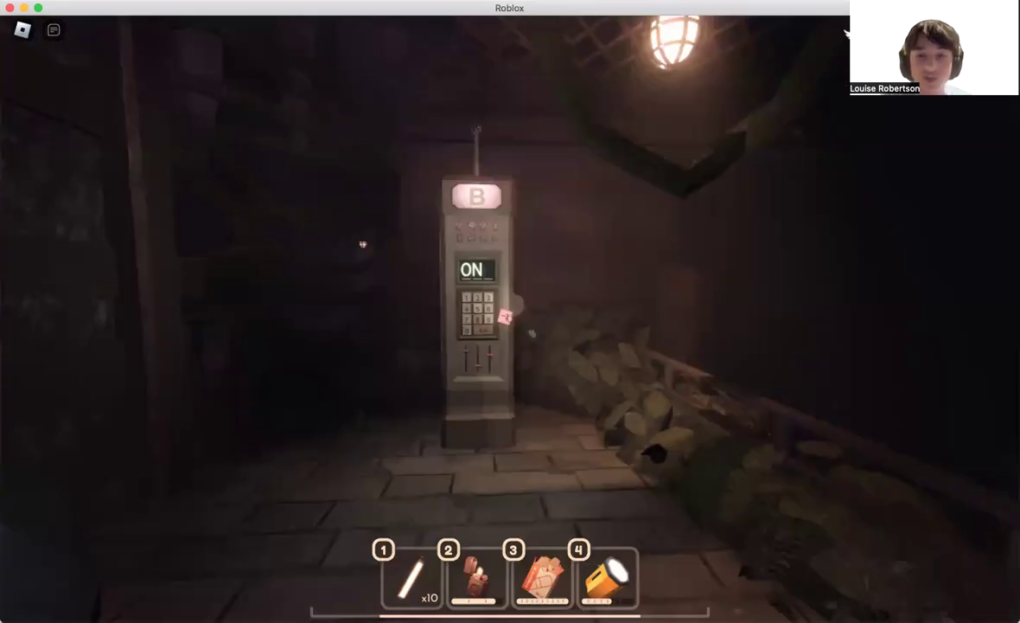
{"action": "key", "text": "s"}
{"action": "key", "text": "w"}
- Turn from the payphone to line up with the dark tunnel and walk in
{"action": "left_click_drag", "start_coordinate": [509, 320], "coordinate": [259, 259]}
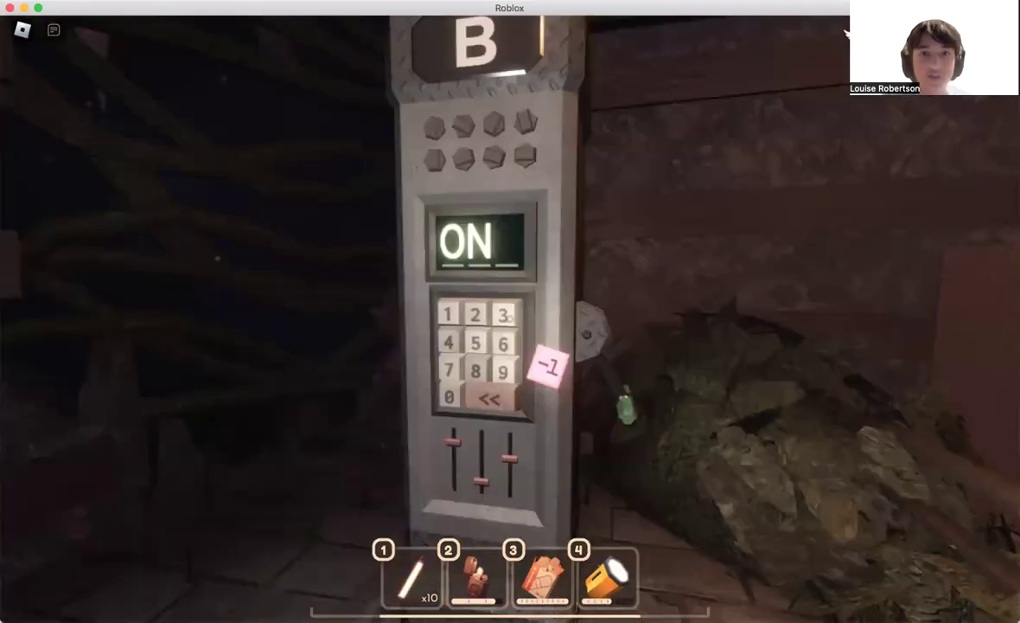
{"action": "left_click_drag", "start_coordinate": [510, 320], "coordinate": [259, 320]}
{"action": "left_click_drag", "start_coordinate": [509, 320], "coordinate": [259, 390]}
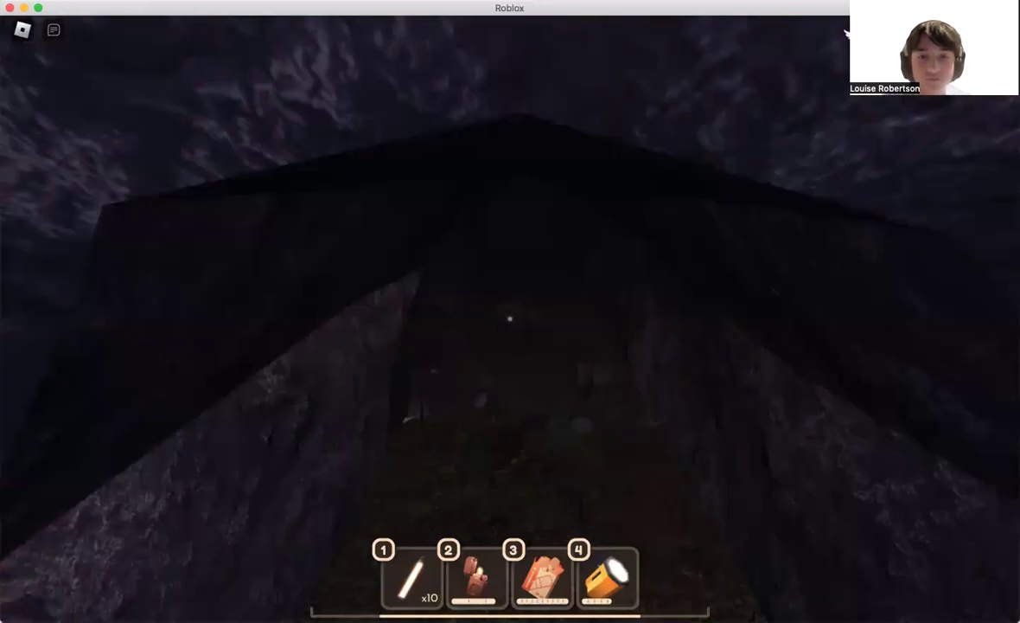
{"action": "left_click_drag", "start_coordinate": [510, 320], "coordinate": [346, 432]}
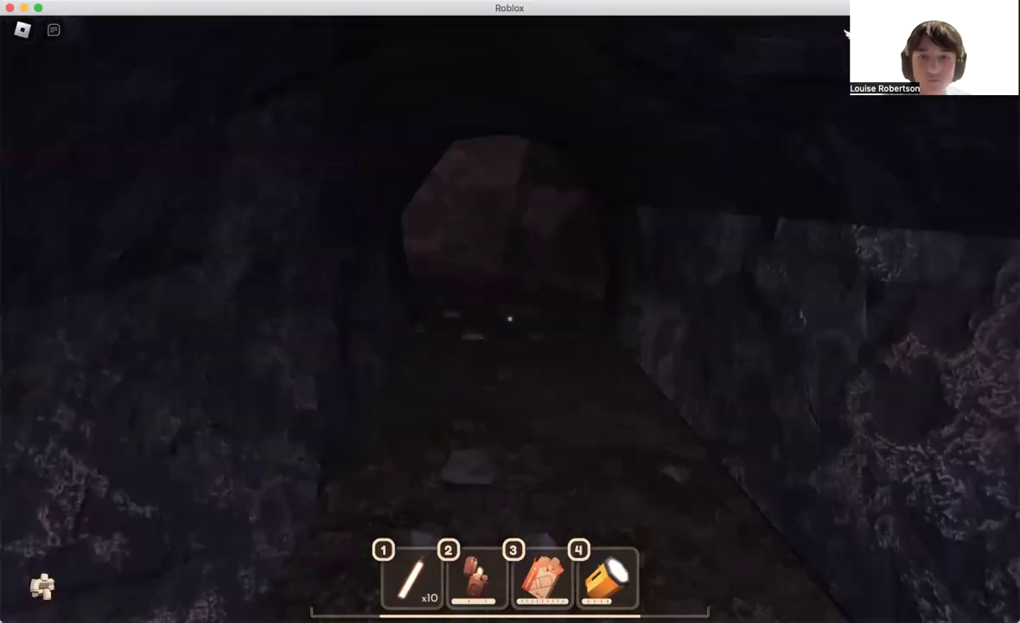
{"action": "left_click_drag", "start_coordinate": [510, 320], "coordinate": [303, 320]}
{"action": "left_click_drag", "start_coordinate": [509, 320], "coordinate": [346, 320]}
{"action": "left_click_drag", "start_coordinate": [509, 320], "coordinate": [389, 259]}
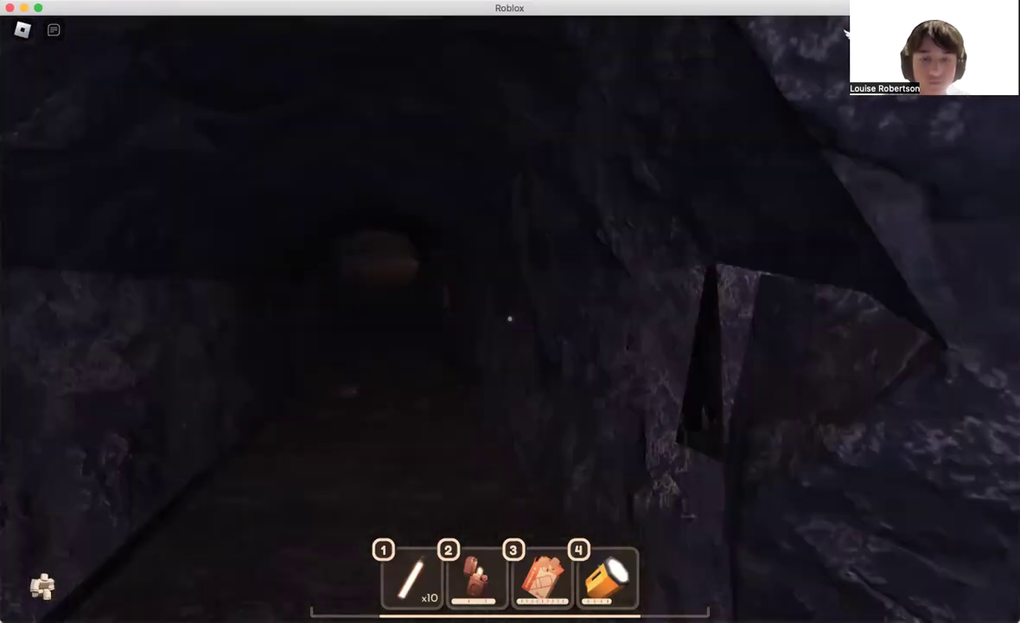
{"action": "left_click_drag", "start_coordinate": [509, 320], "coordinate": [390, 320]}
{"action": "key", "text": "w"}
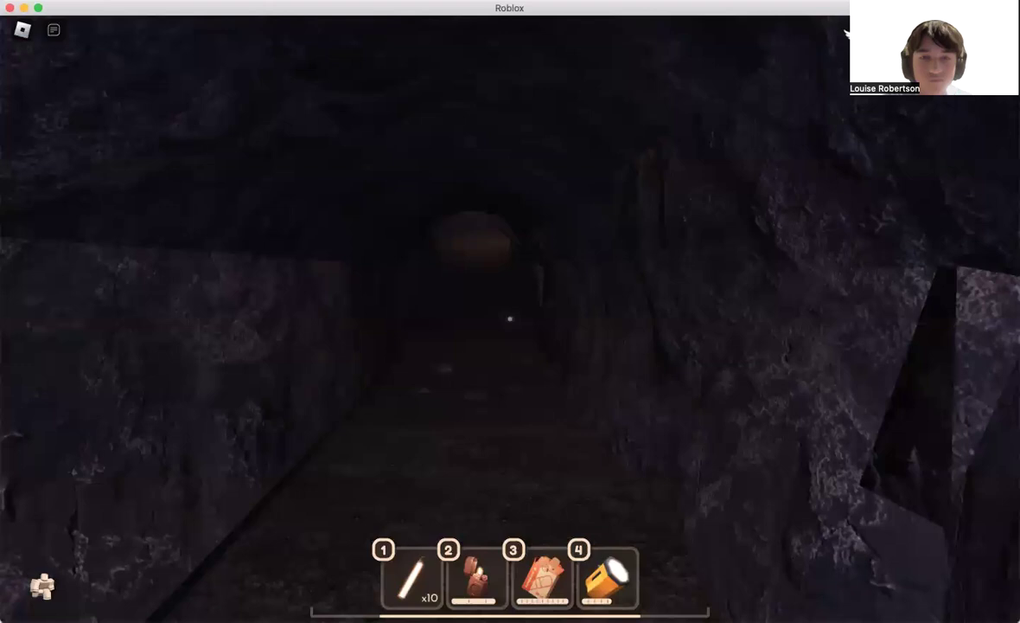
- Light the flashlight and walk through the rock tunnel into the locker room
{"action": "key", "text": "4"}
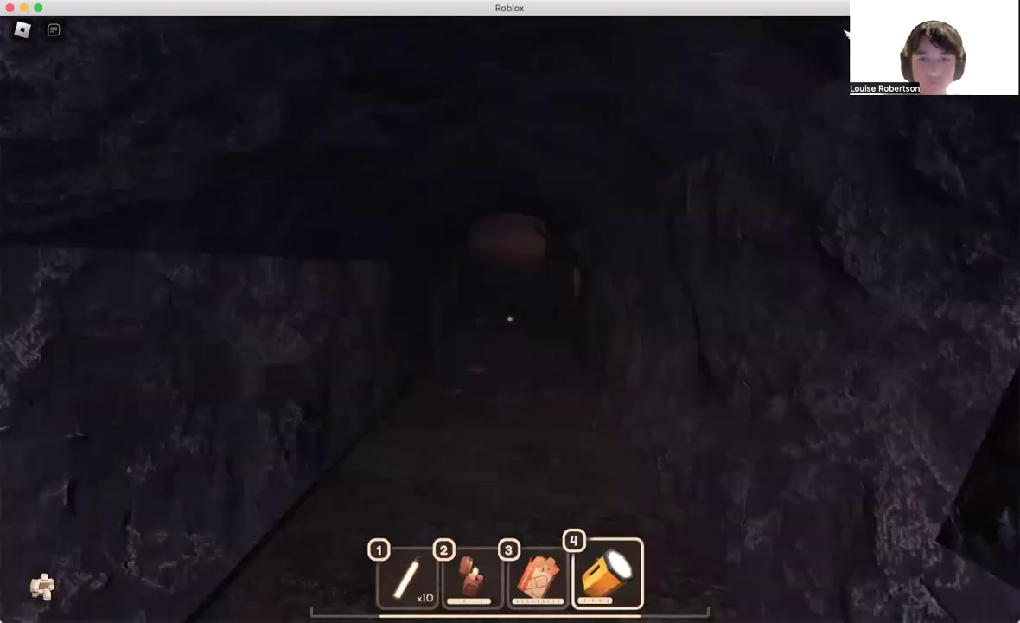
{"action": "left_click", "coordinate": [510, 320]}
{"action": "key", "text": "w"}
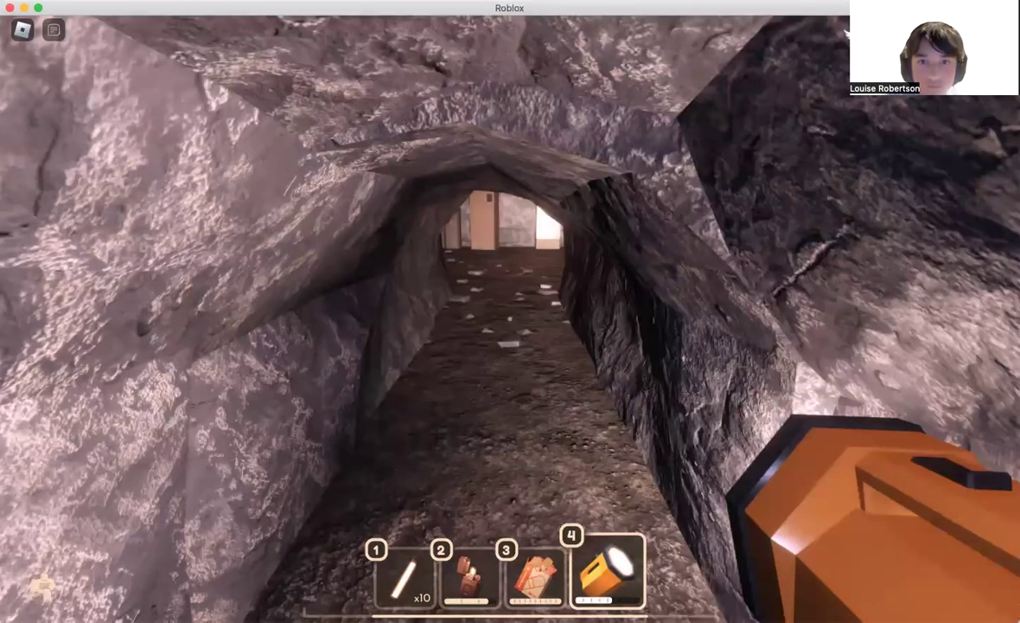
{"action": "key", "text": "w"}
{"action": "key", "text": "w"}
{"action": "key", "text": "s"}
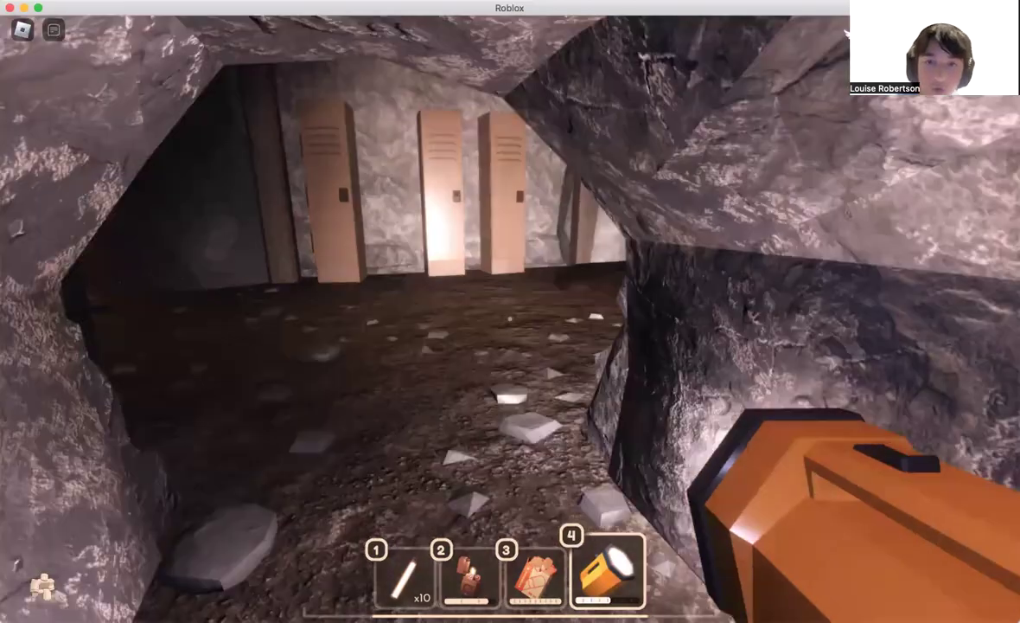
{"action": "key", "text": "w"}
{"action": "key", "text": "d"}
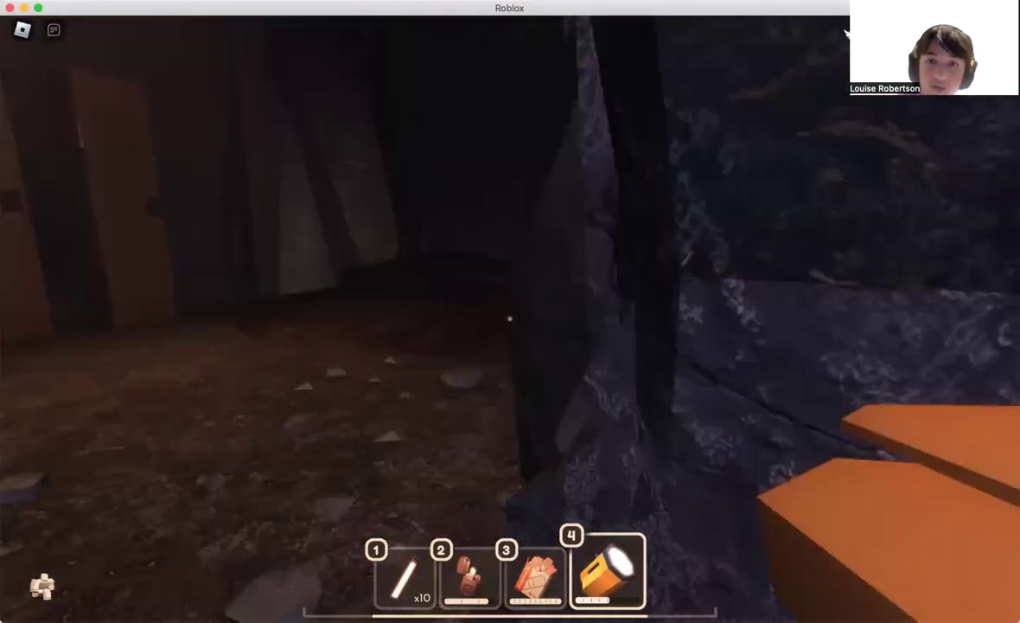
{"action": "key", "text": "w"}
- Re-equip and relight the flashlight, then continue through the dark area
{"action": "key", "text": "4"}
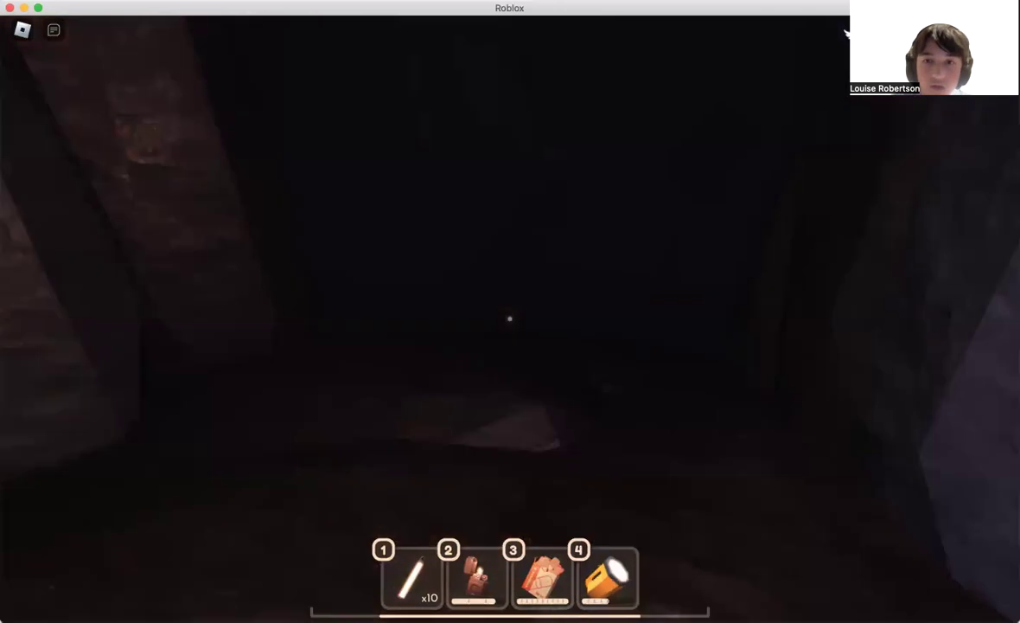
{"action": "key", "text": "4"}
{"action": "left_click", "coordinate": [509, 319]}
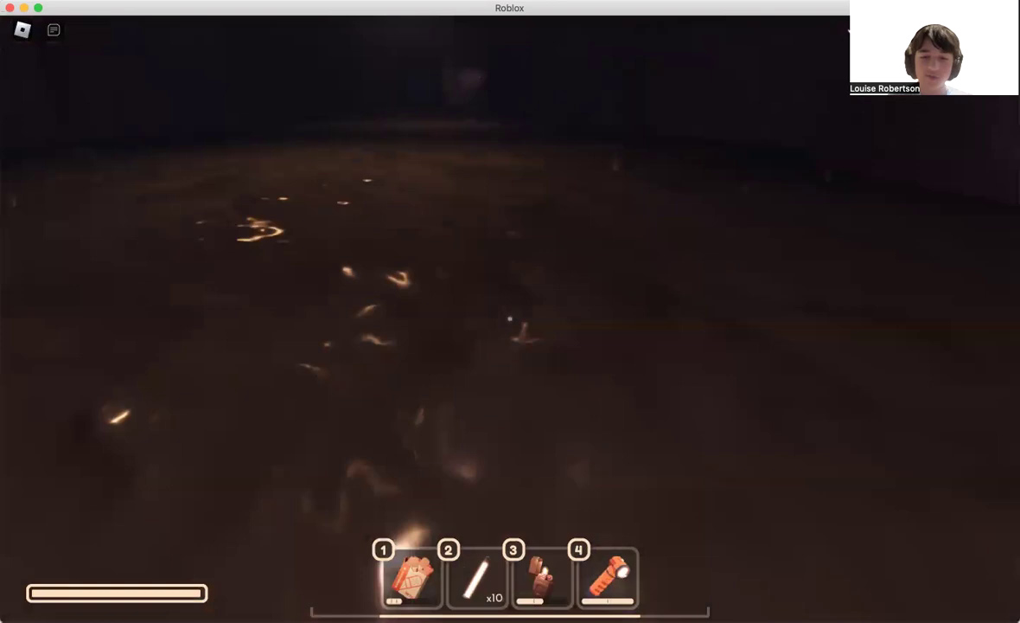
{"action": "key", "text": "4"}
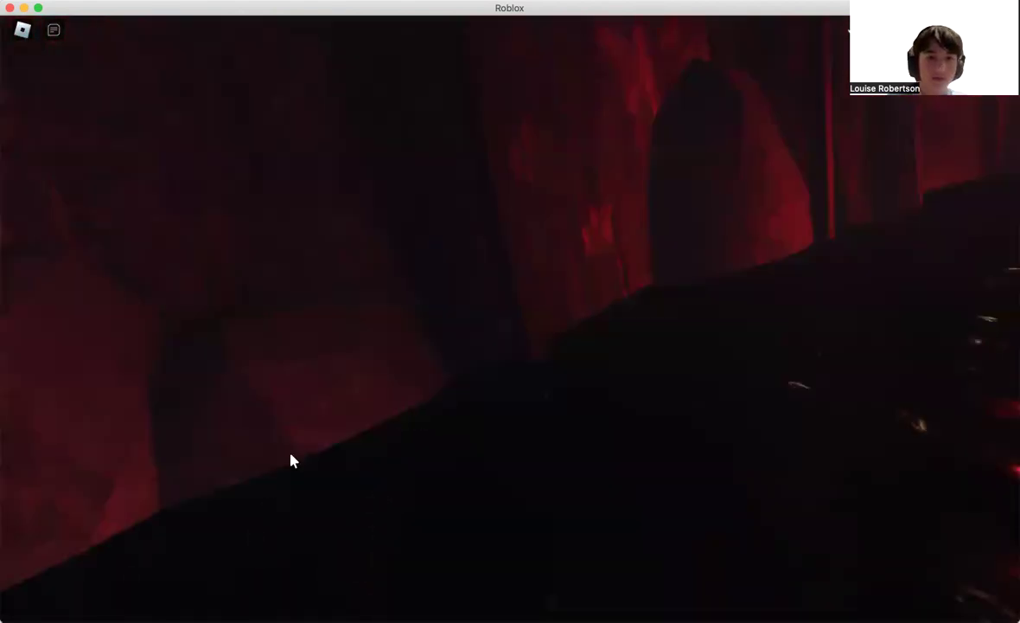
- Pass door 0141, jump the wooden barricade, and enter door 0142
{"action": "key", "text": "w"}
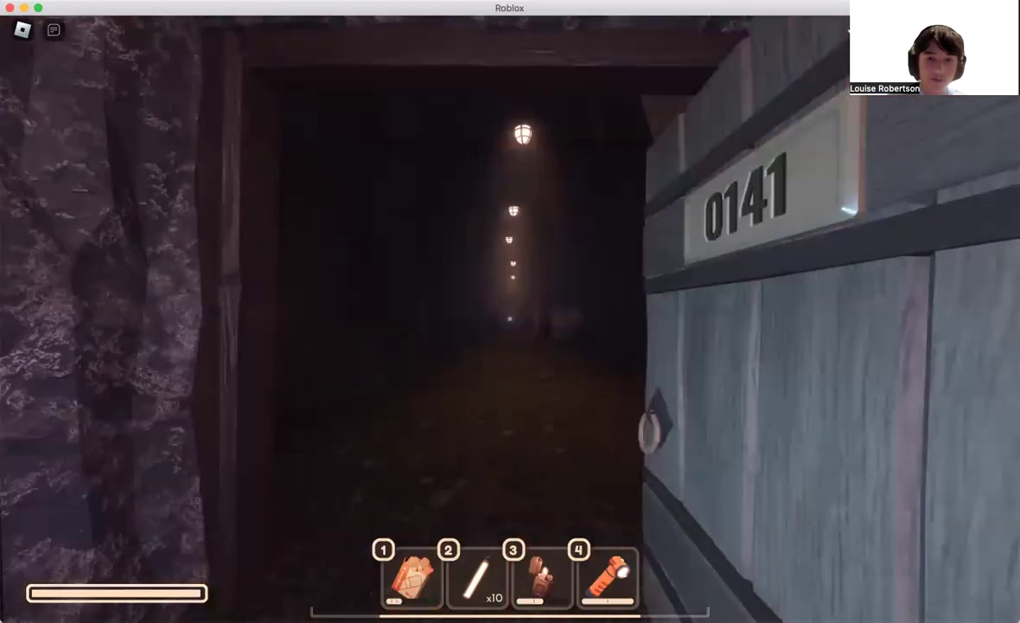
{"action": "key", "text": "w"}
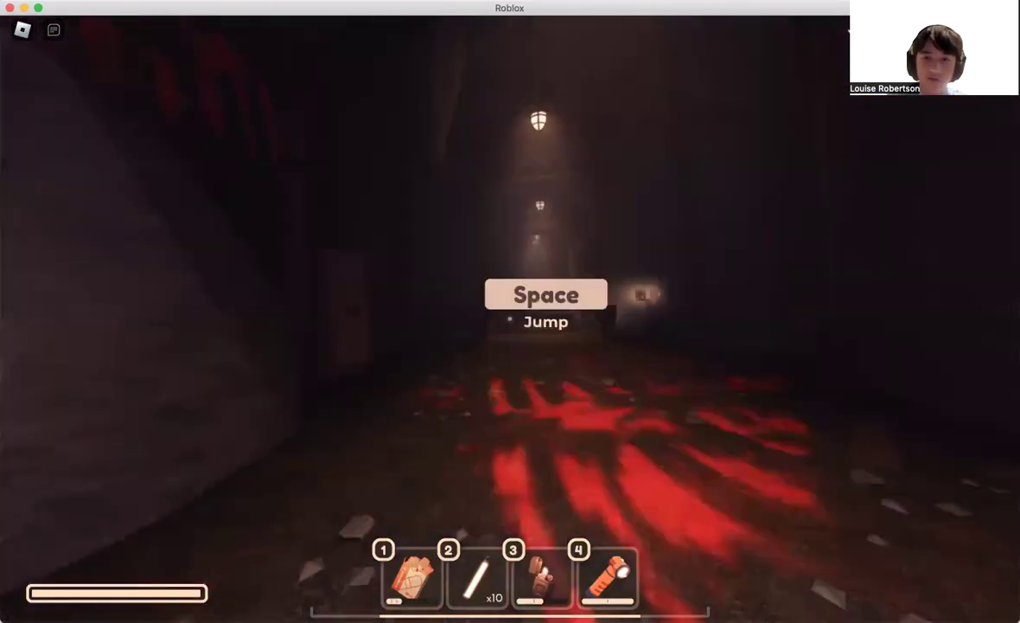
{"action": "key", "text": "space"}
{"action": "key", "text": "w"}
{"action": "key", "text": "w"}
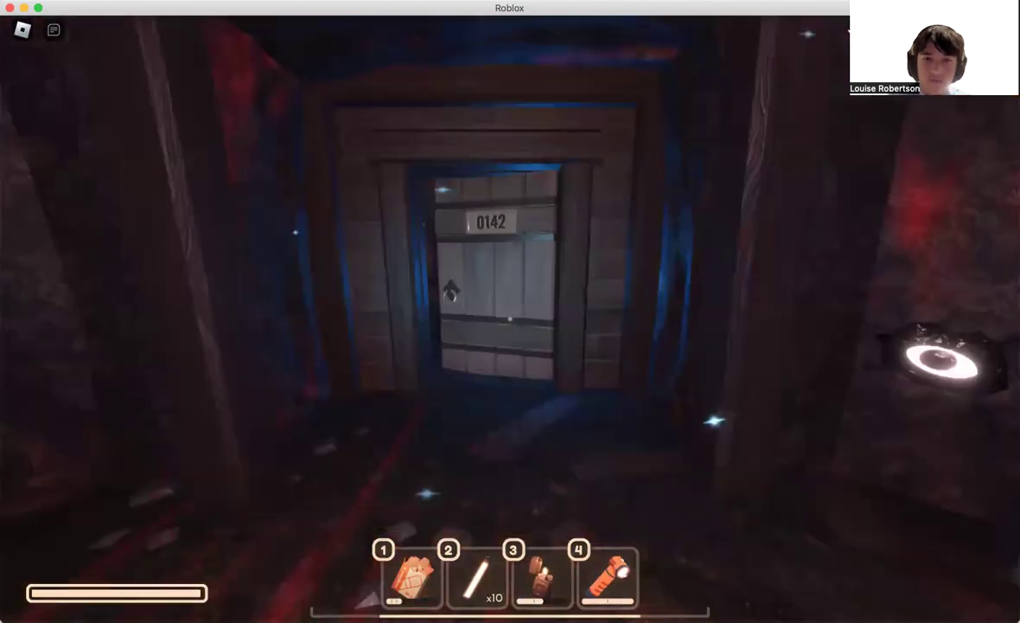
- Vault the next barricade, cross the red-lit room, and climb the stairs over the barrier
{"action": "key", "text": "w"}
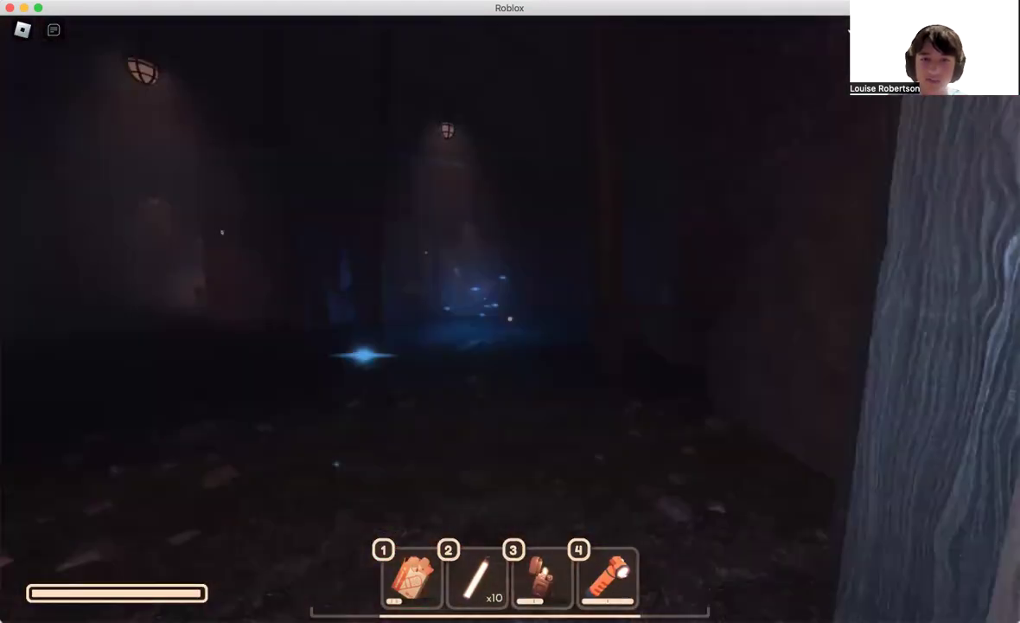
{"action": "key", "text": "w"}
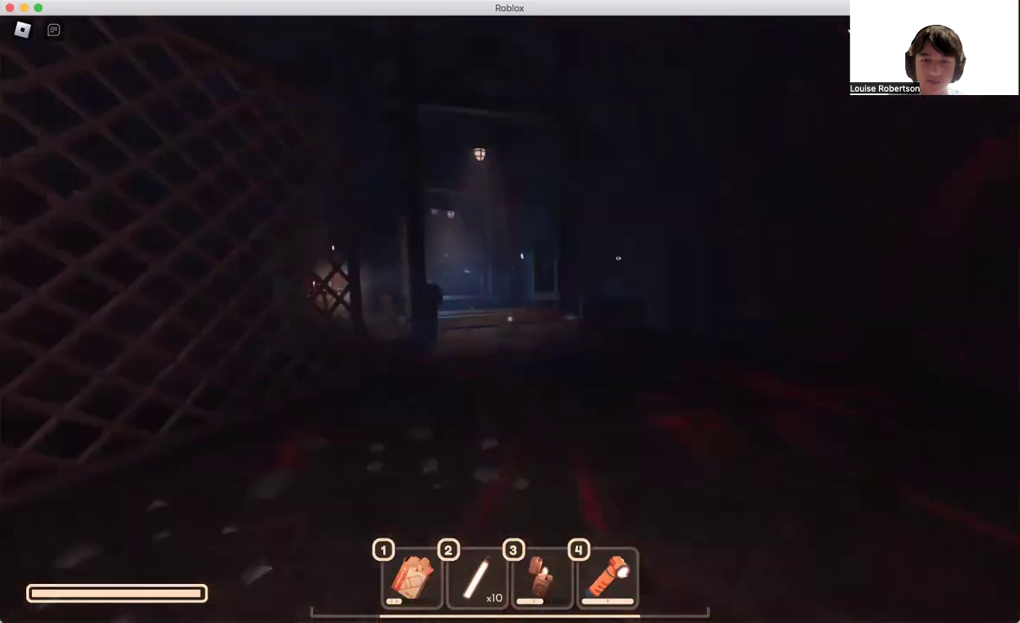
{"action": "key", "text": "w"}
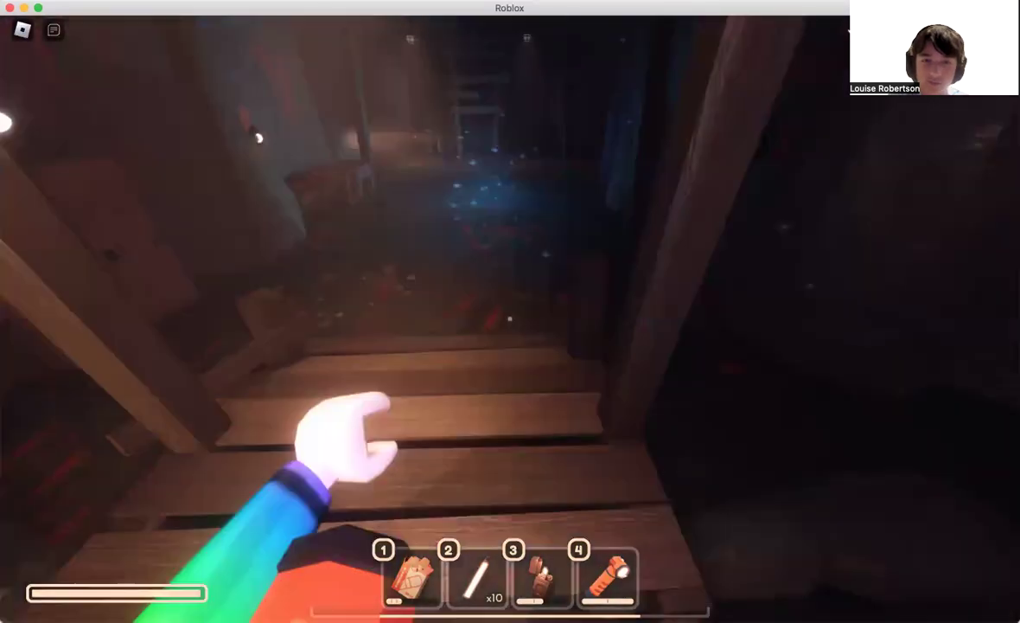
{"action": "key", "text": "w"}
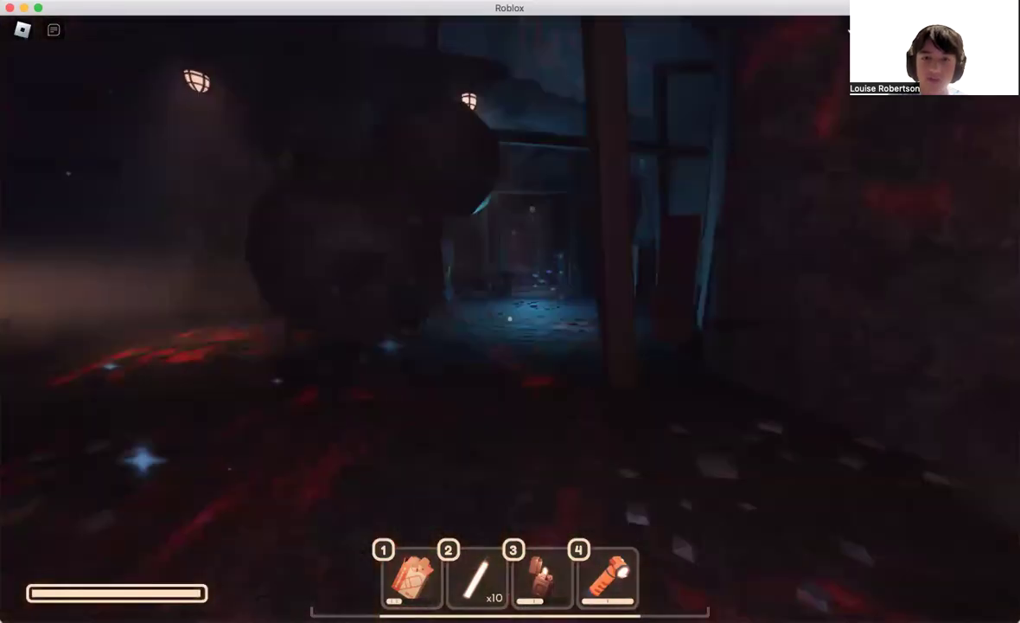
{"action": "key", "text": "w"}
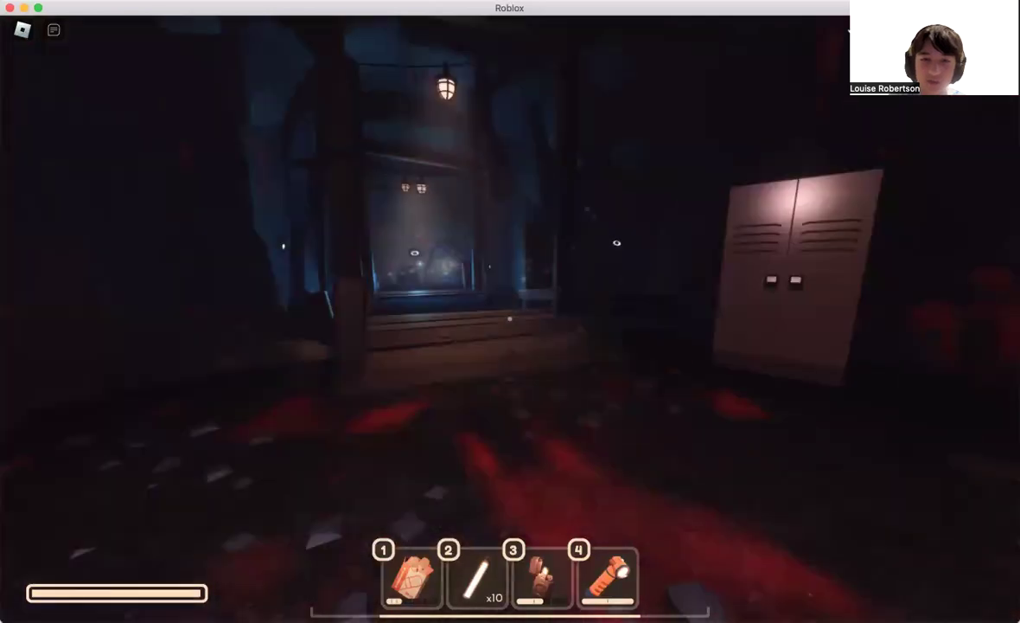
{"action": "key", "text": "w"}
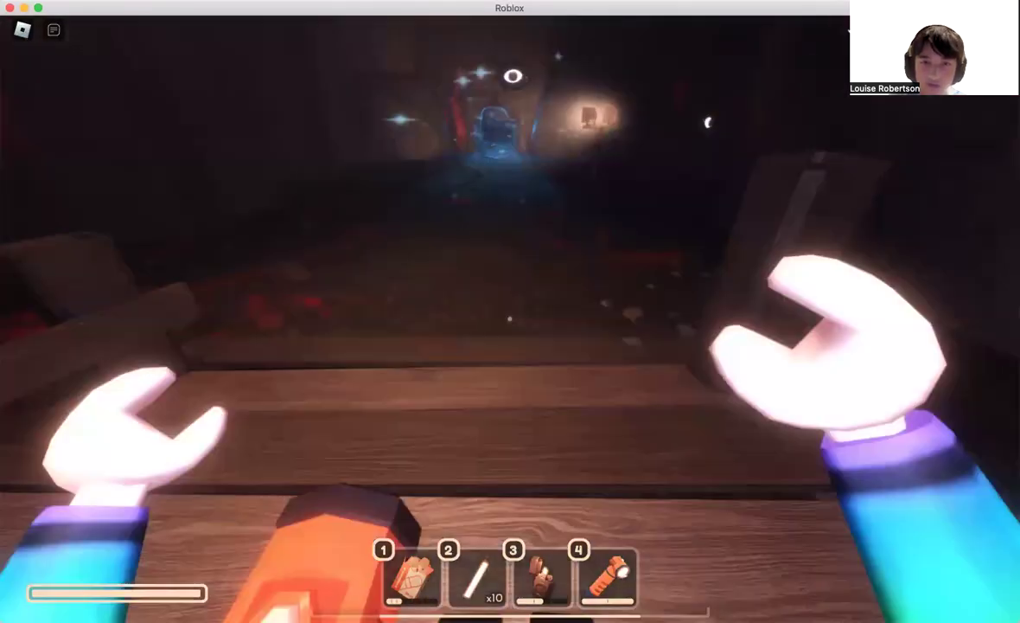
{"action": "key", "text": "w"}
- Walk through the cave past door 0143 into the red-lit boulder room
{"action": "key", "text": "w"}
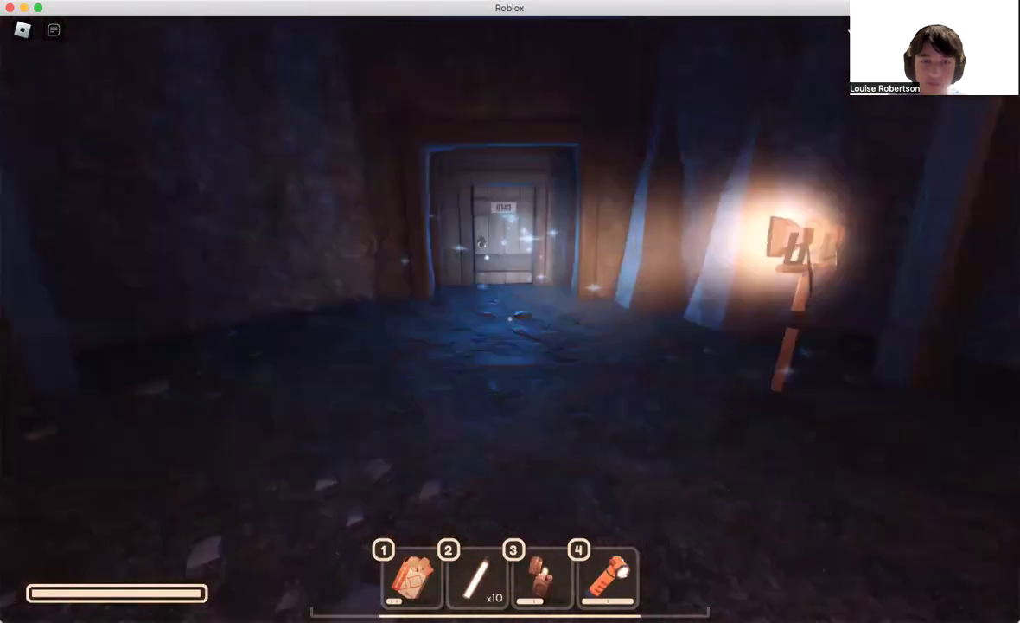
{"action": "key", "text": "w"}
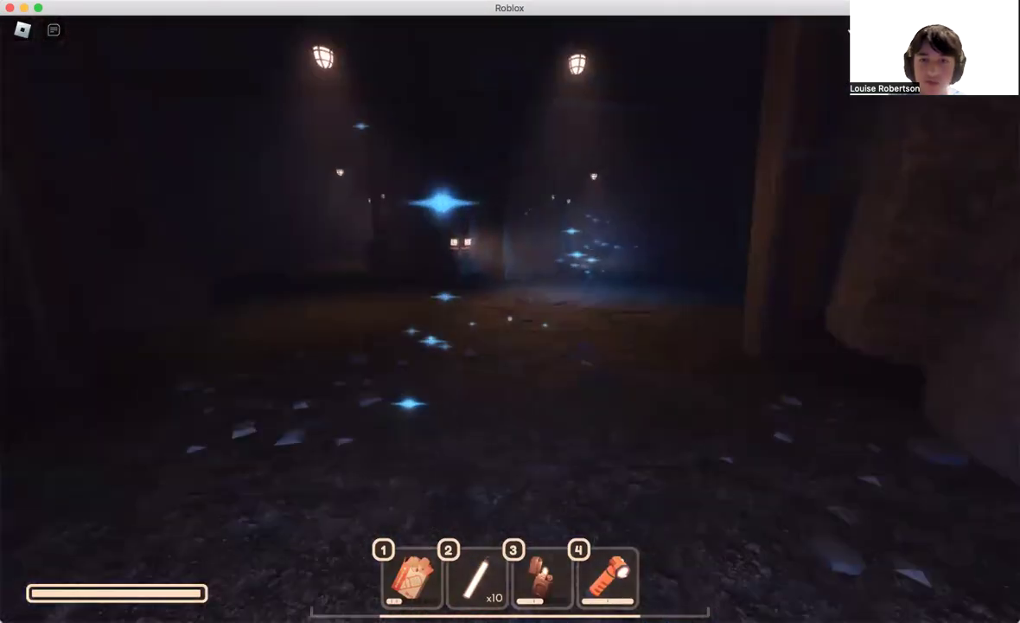
{"action": "key", "text": "w"}
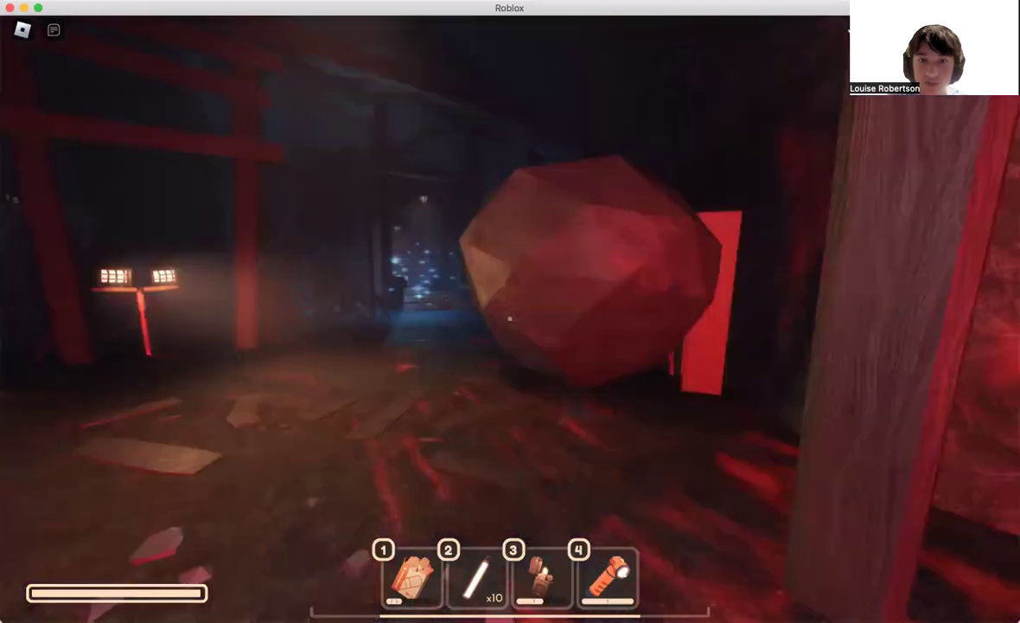
{"action": "key", "text": "w"}
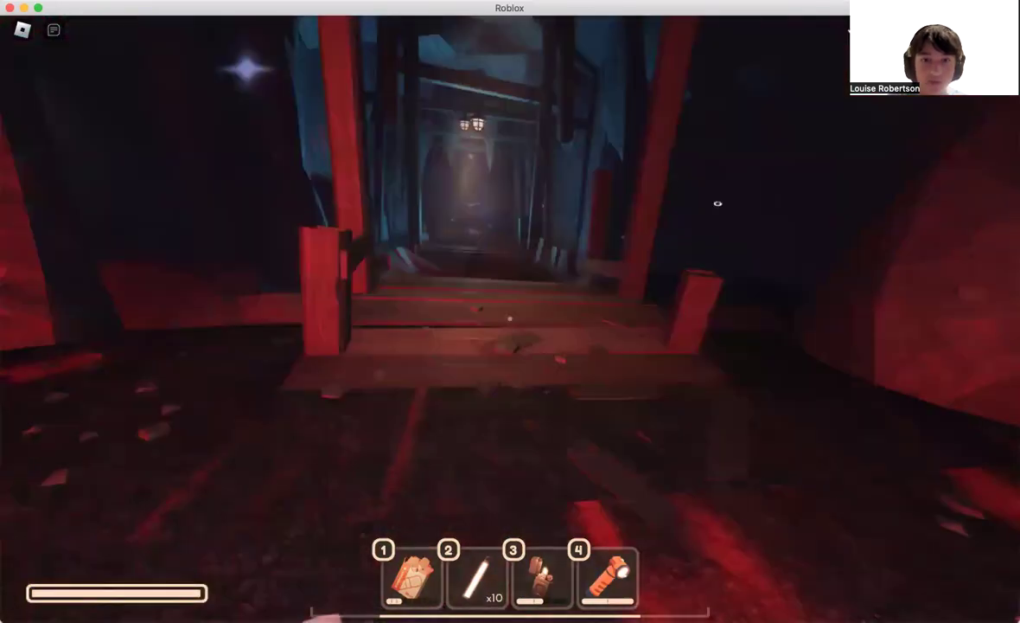
{"action": "key", "text": "w"}
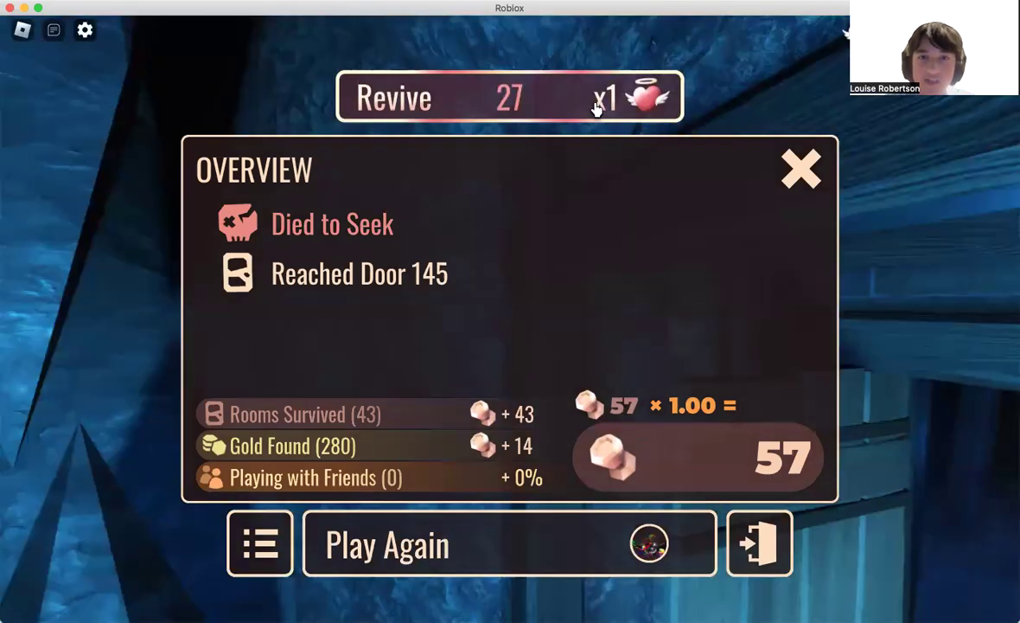
- Choose Revive on the Seek death Overview screen to respawn
{"action": "left_click", "coordinate": [596, 108]}
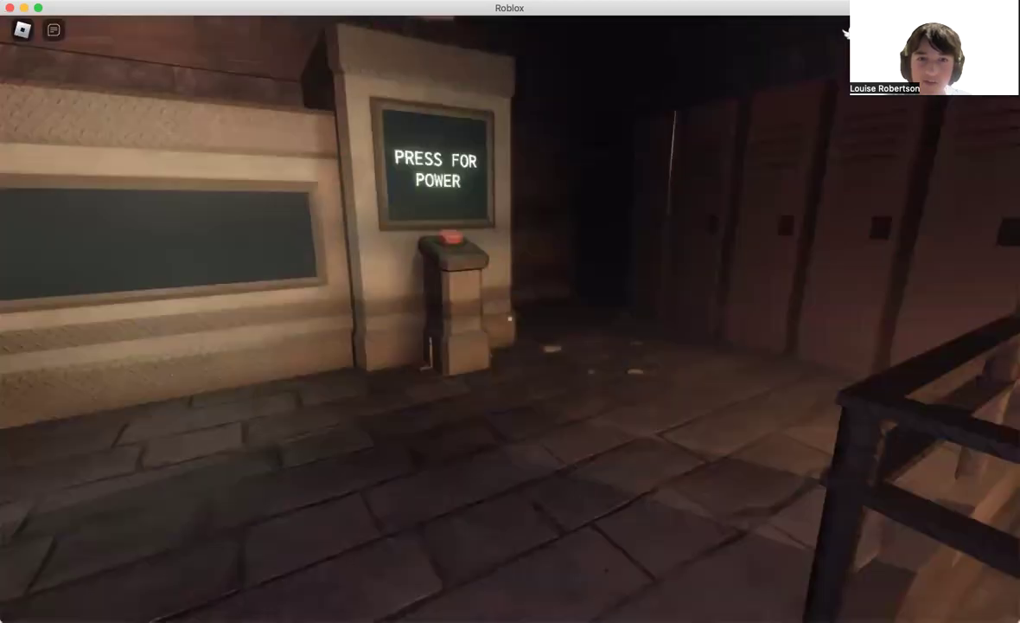
- Fully charge the kiosk's power meter to reveal anchor A's code 815
{"action": "key", "text": "e"}
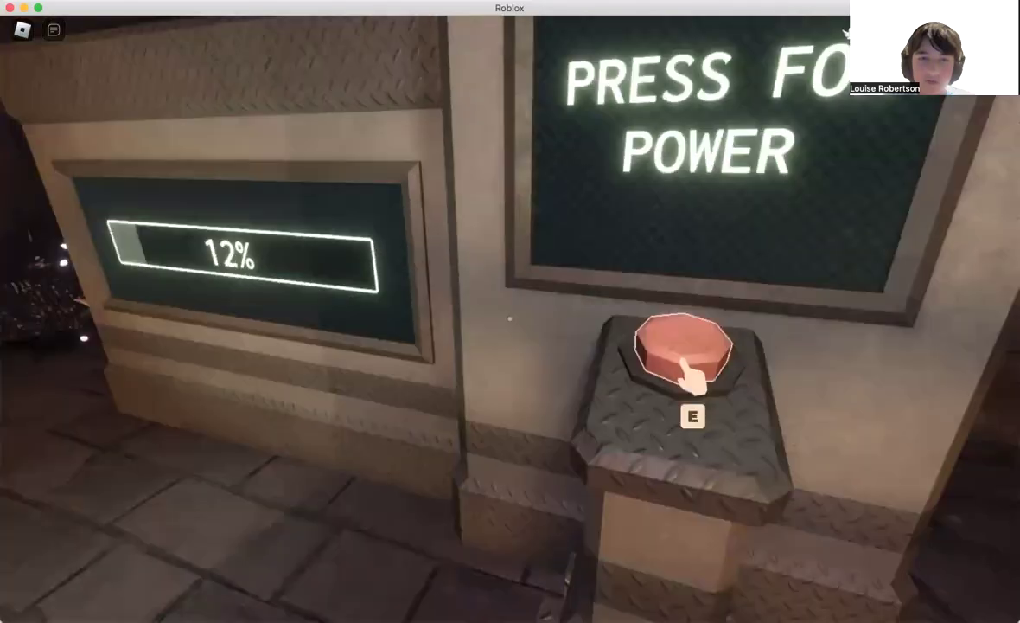
{"action": "key", "text": "e"}
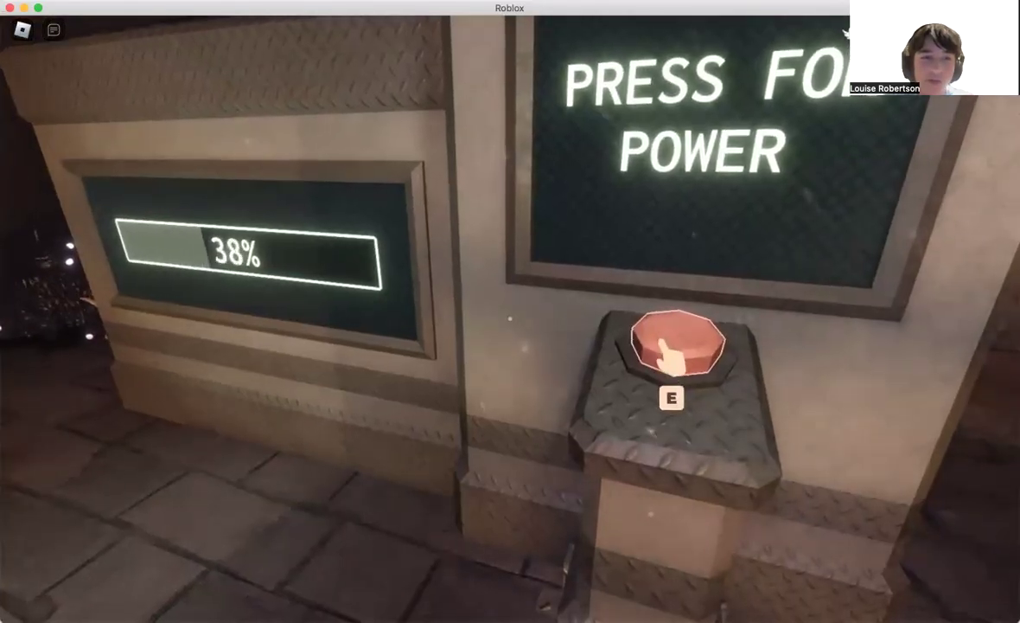
{"action": "key", "text": "e"}
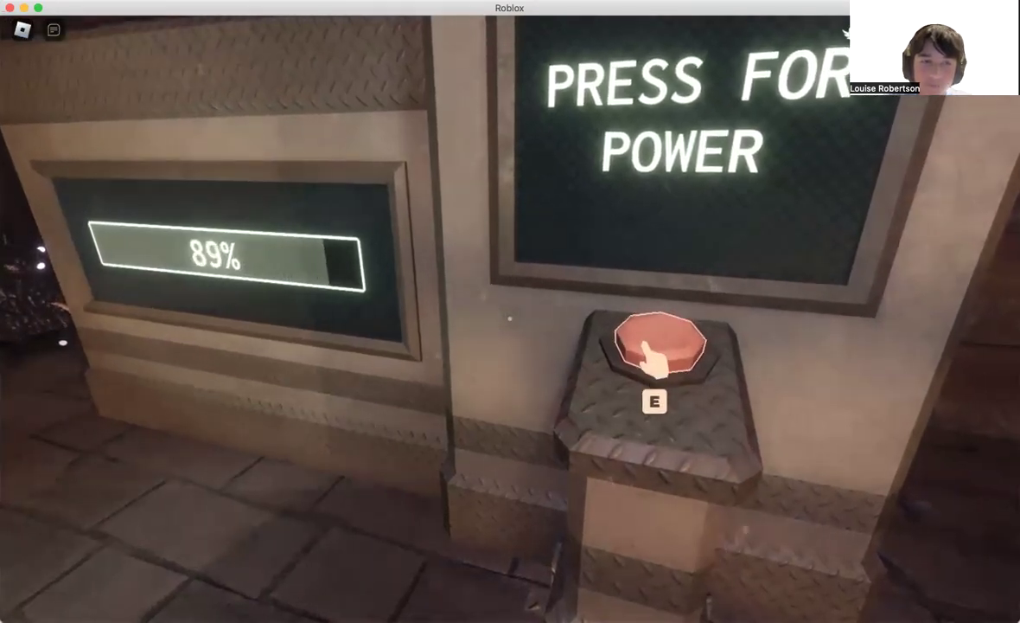
{"action": "key", "text": "e"}
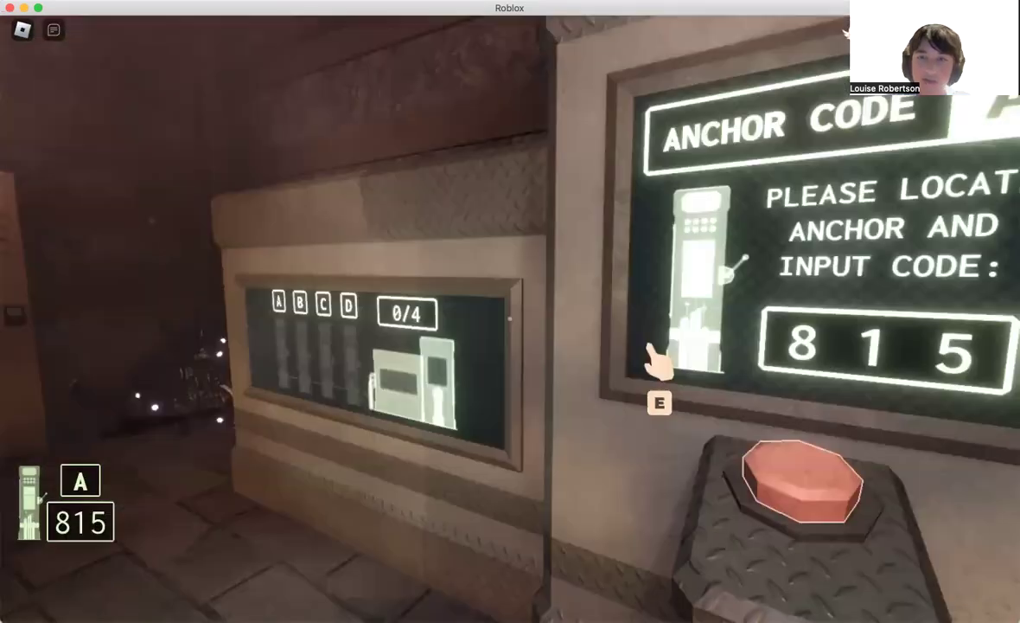
- Walk to anchor A and enter code 815 on its keypad
{"action": "key", "text": "w"}
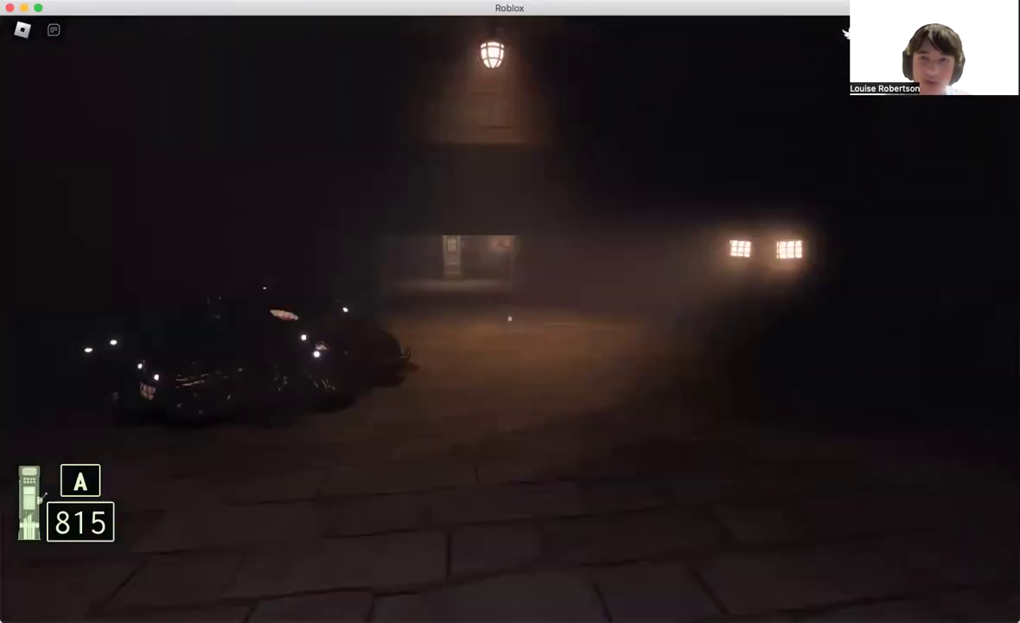
{"action": "key", "text": "w"}
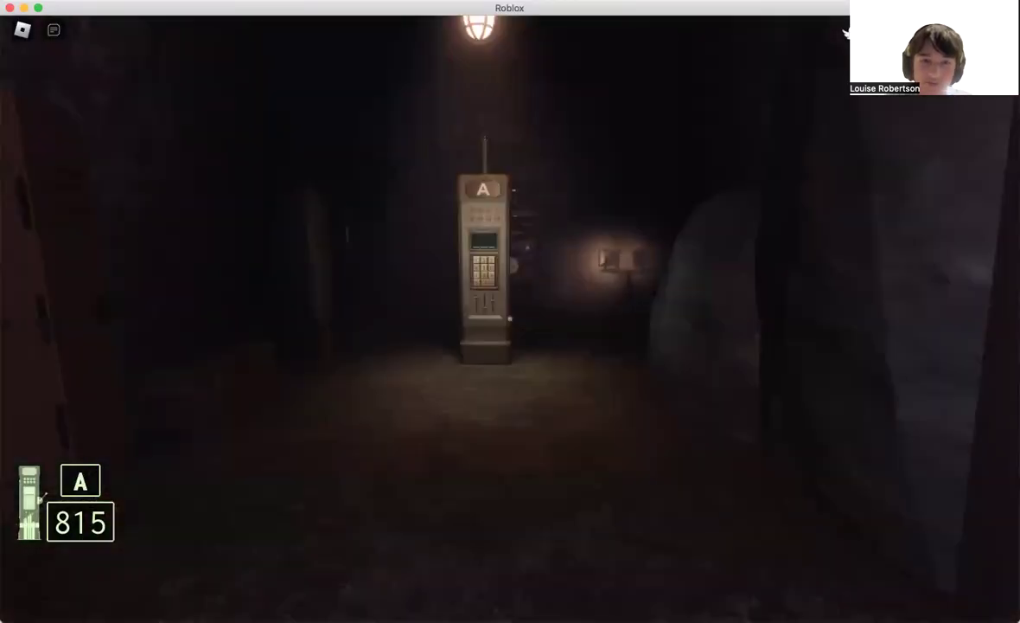
{"action": "key", "text": "e"}
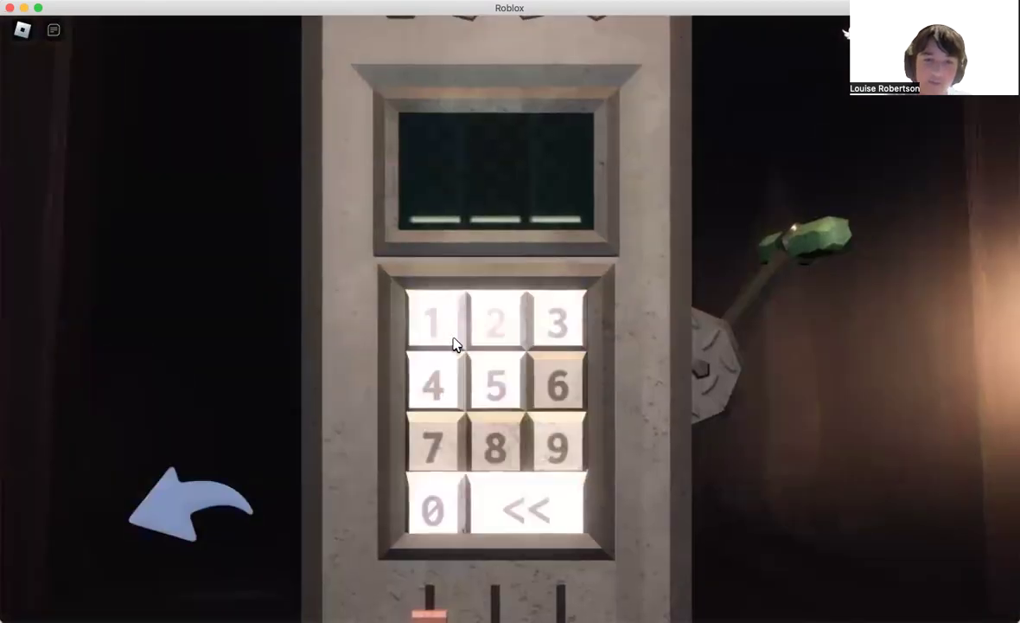
{"action": "left_click", "coordinate": [441, 333]}
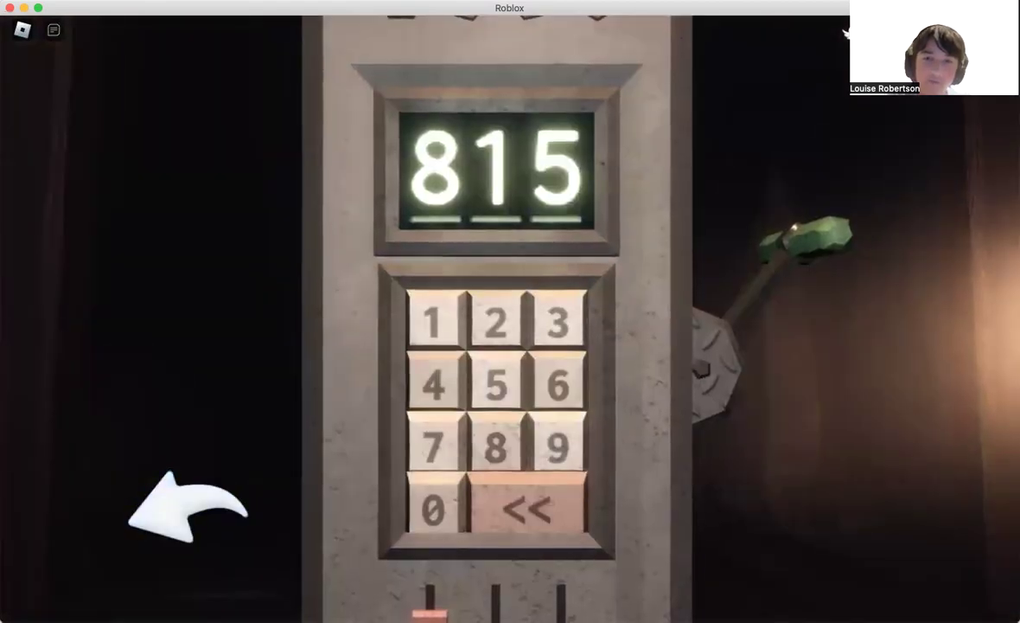
{"action": "key", "text": "Escape"}
- Return through the foggy street to the kiosk for anchor B's code 021
{"action": "key", "text": "w"}
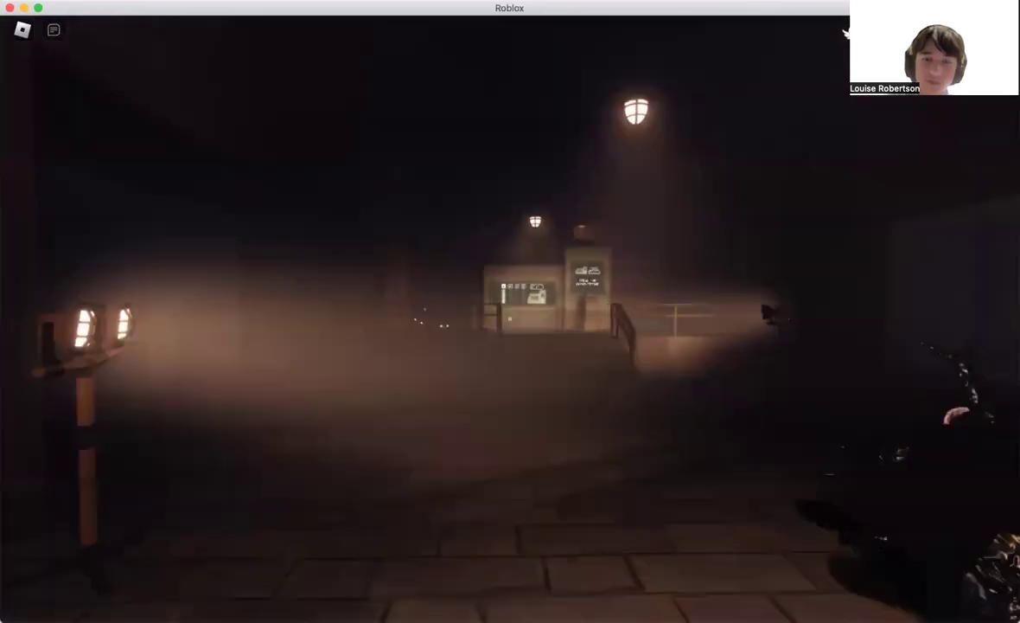
{"action": "key", "text": "w"}
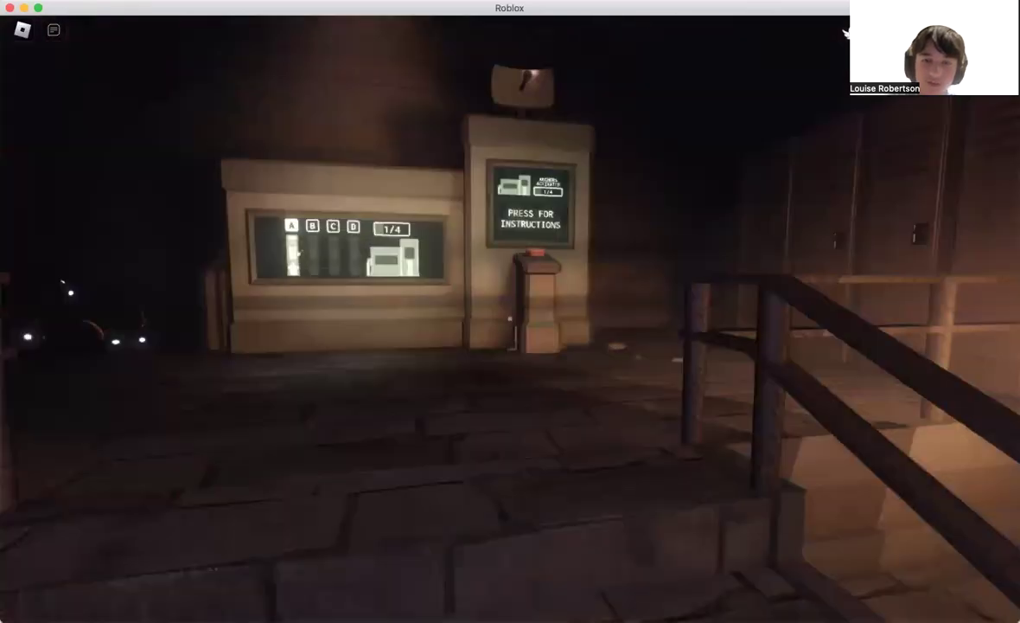
{"action": "key", "text": "w"}
- Reveal anchor B's code 021, then walk past the bench and stairs through the dark cave to anchor B
{"action": "left_click", "coordinate": [511, 431]}
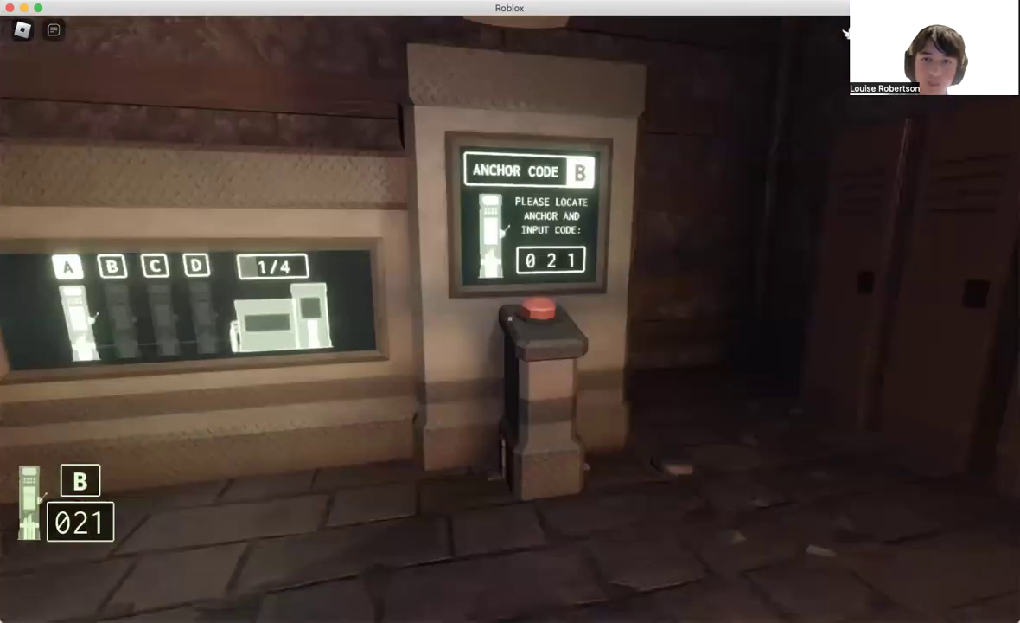
{"action": "key", "text": "s"}
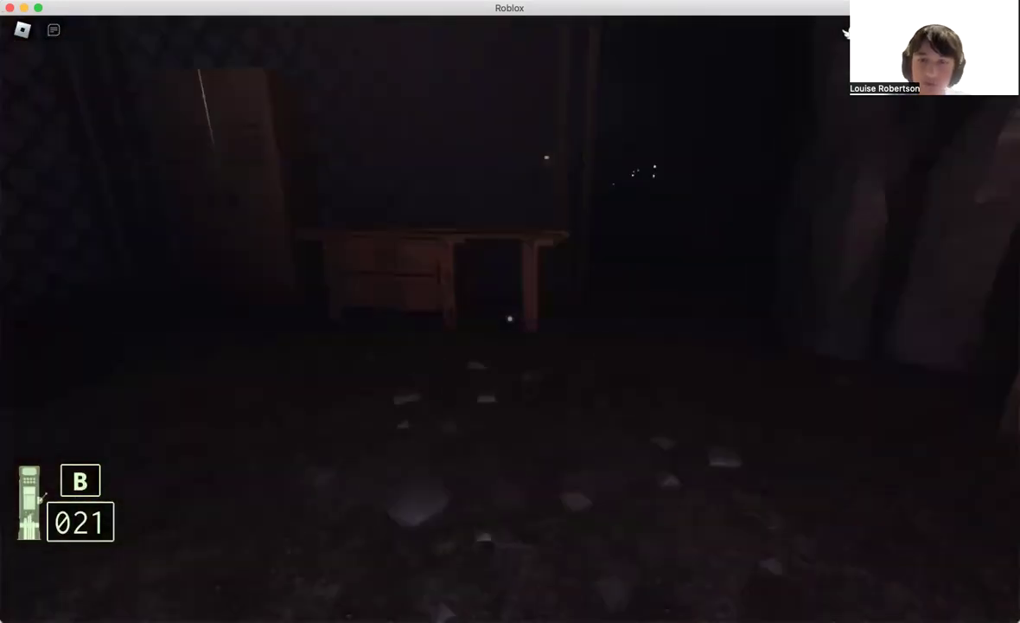
{"action": "key", "text": "w"}
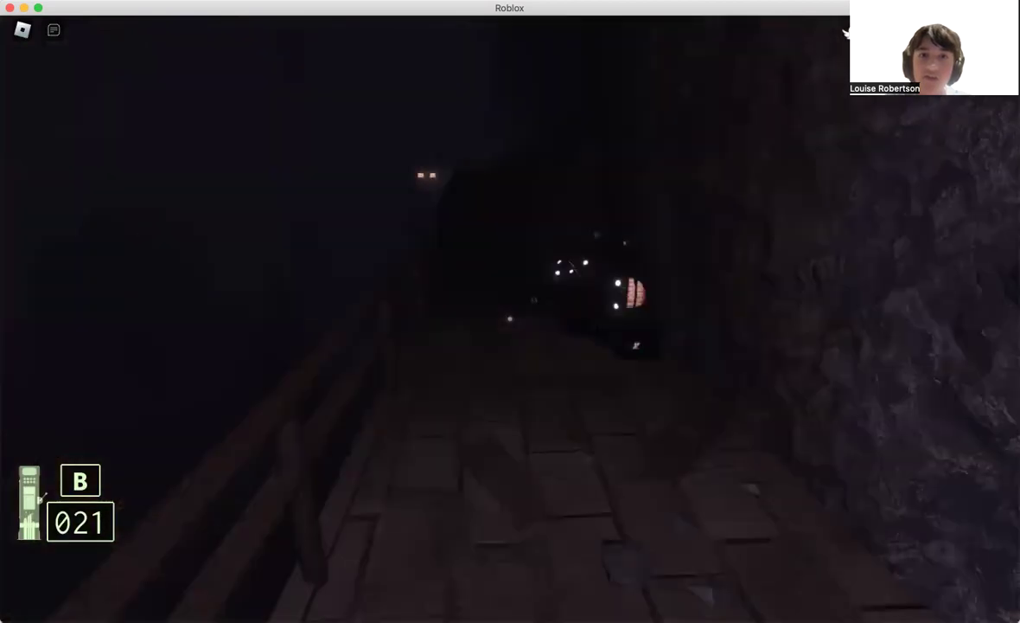
{"action": "key", "text": "w"}
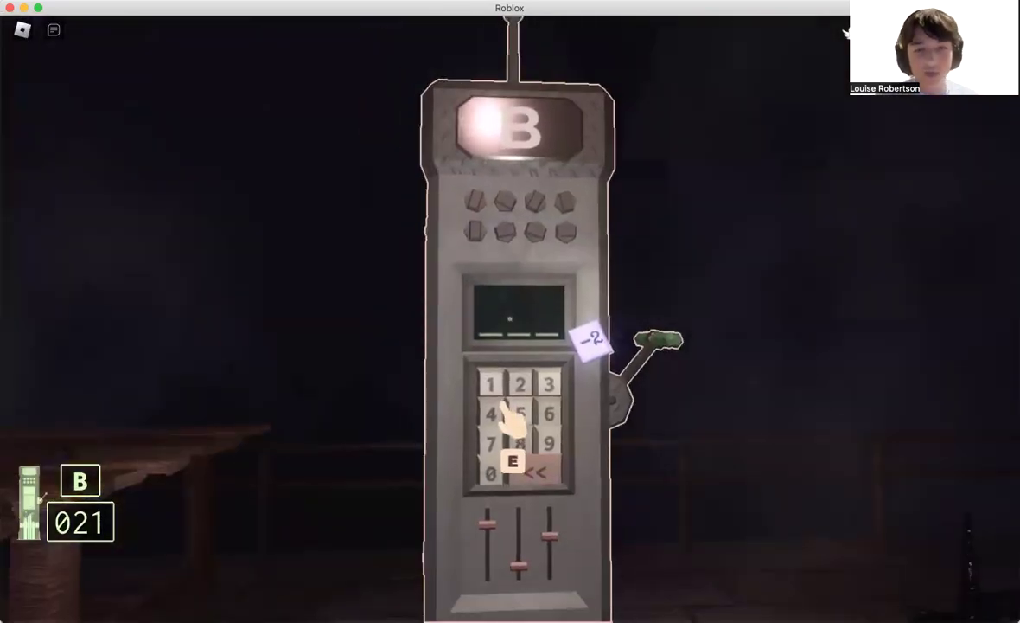
- Key 0, 2, 1 into anchor B's keypad after one aborted attempt, then exit the keypad
{"action": "key", "text": "e"}
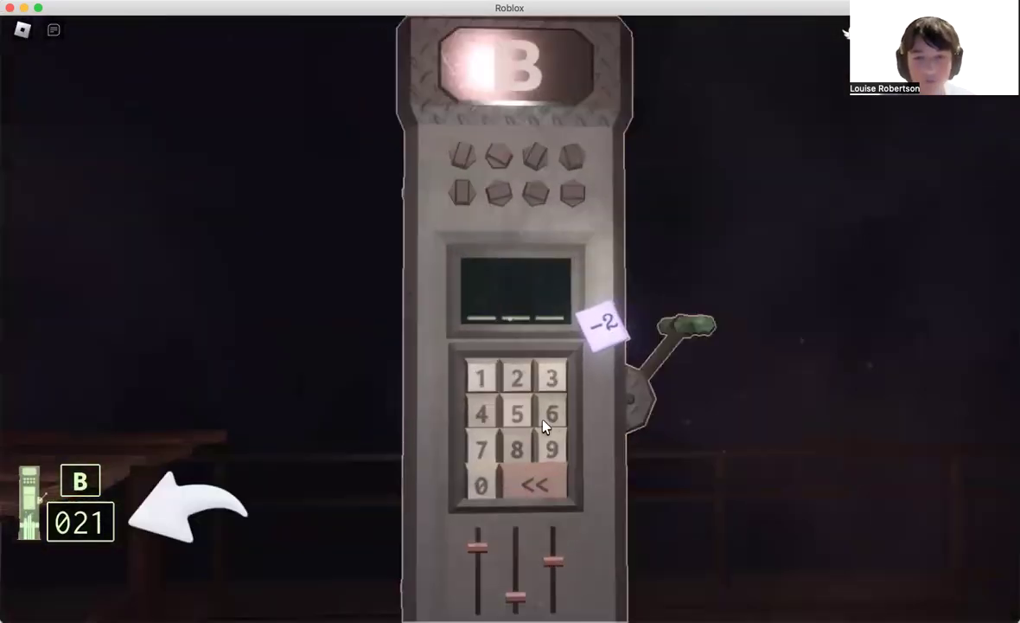
{"action": "left_click", "coordinate": [500, 439]}
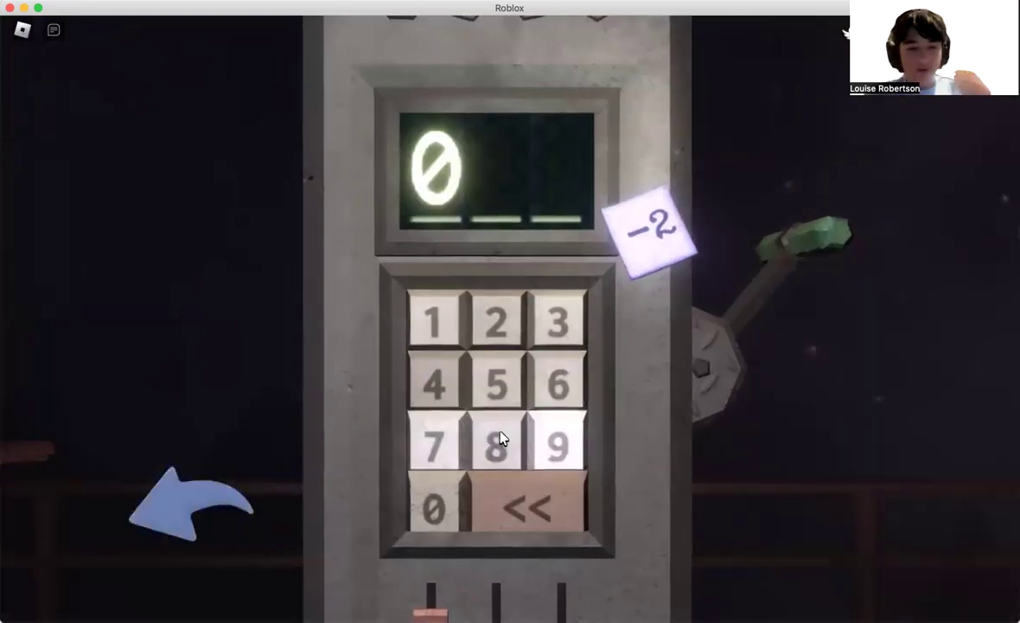
{"action": "key", "text": "Escape"}
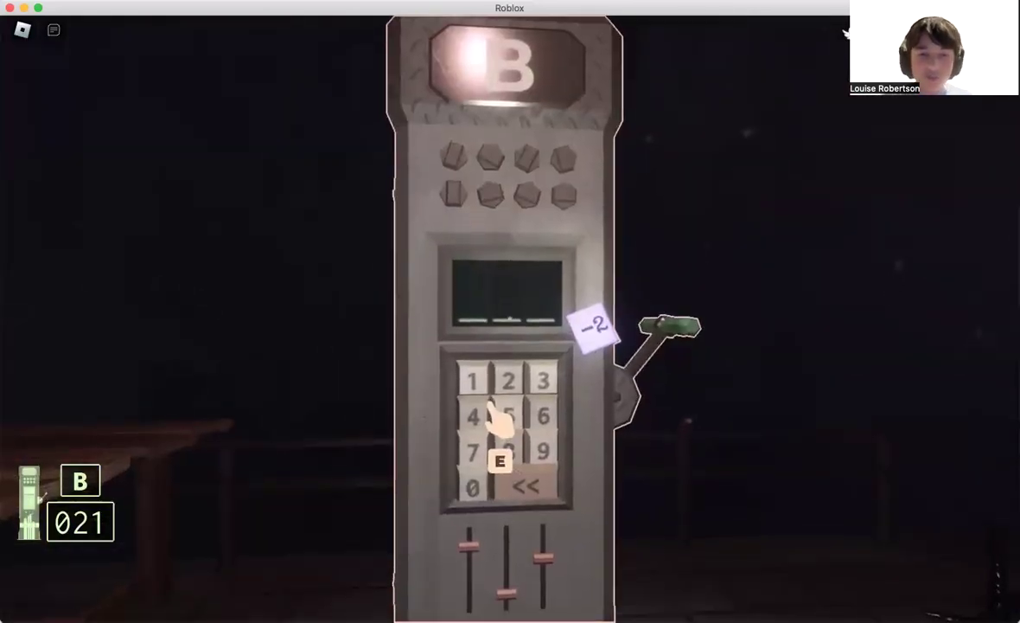
{"action": "left_click", "coordinate": [500, 419]}
{"action": "left_click", "coordinate": [434, 506]}
{"action": "left_click", "coordinate": [494, 322]}
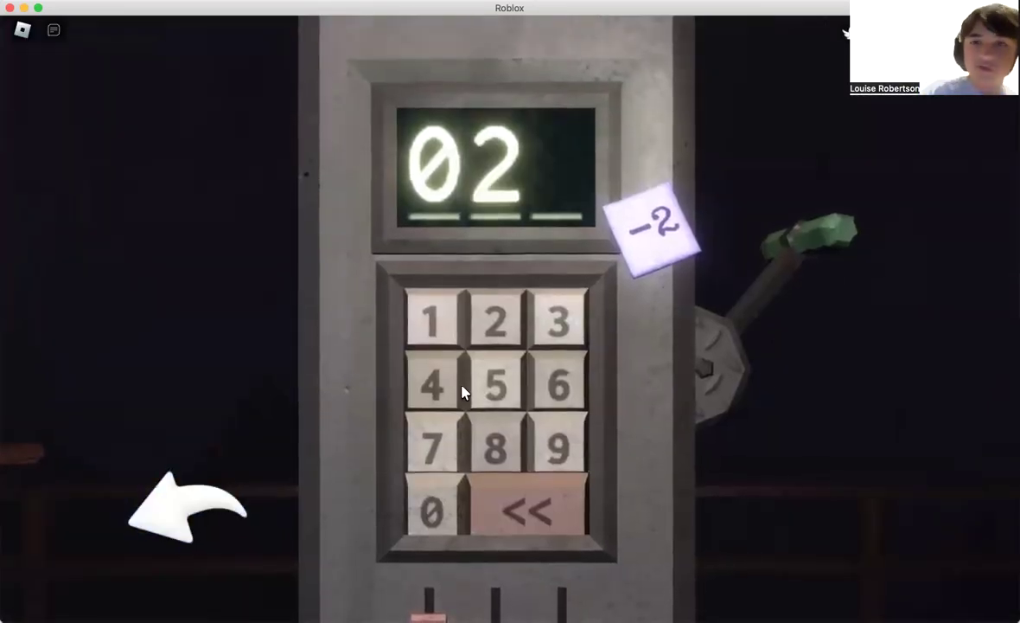
{"action": "left_click", "coordinate": [440, 329]}
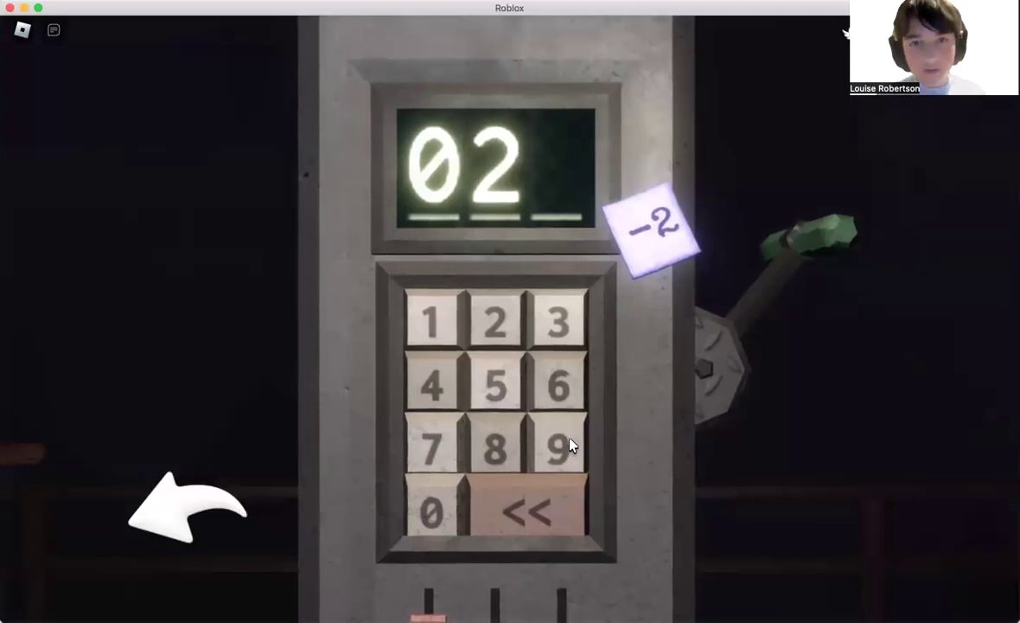
{"action": "left_click", "coordinate": [707, 379]}
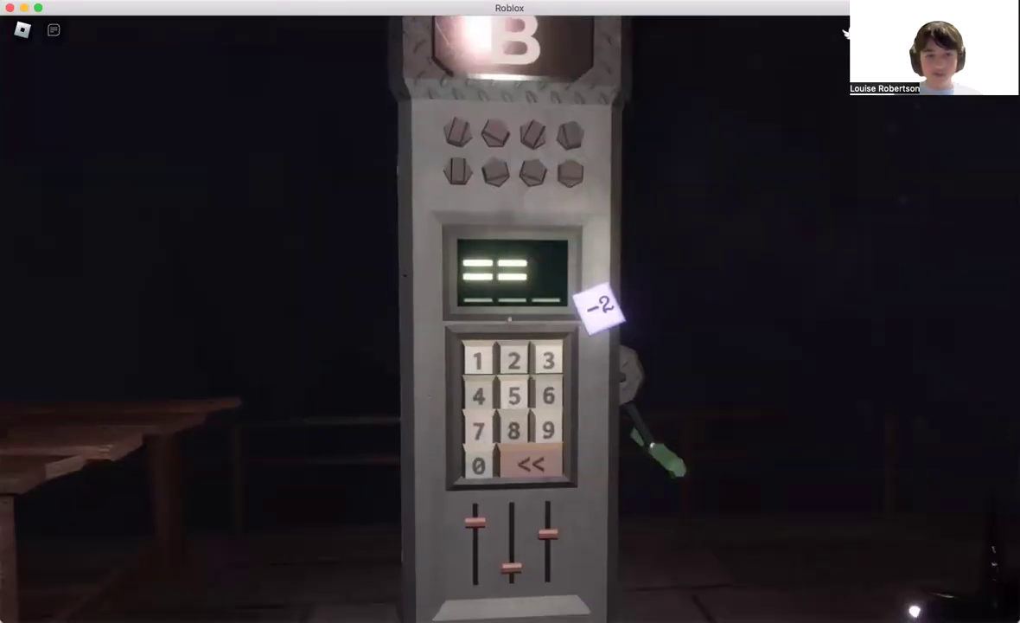
- Walk back down the corridor past the beams and the creature
{"action": "key", "text": "w"}
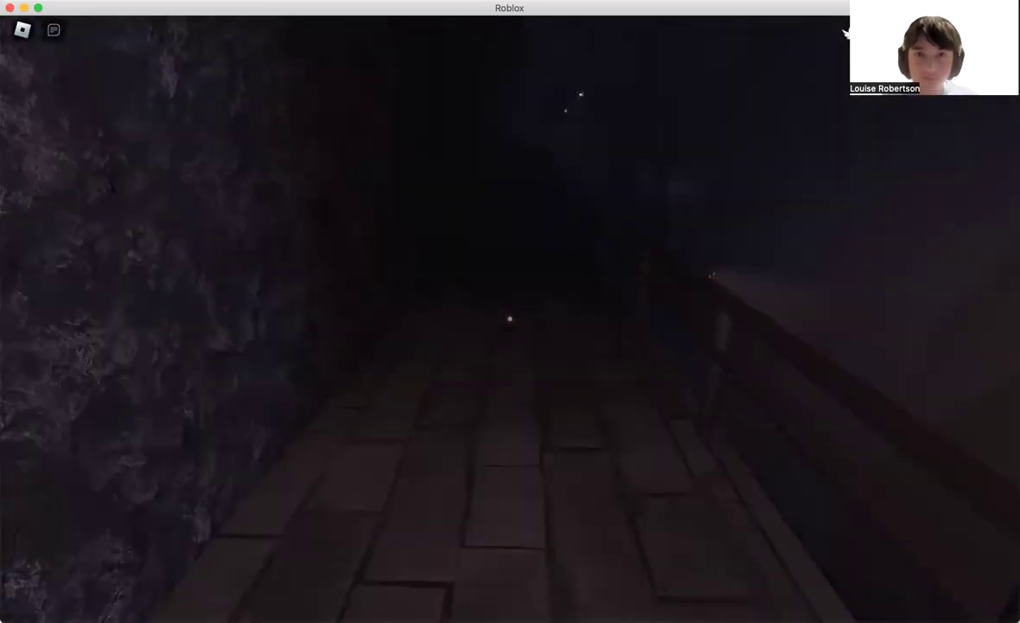
{"action": "key", "text": "w"}
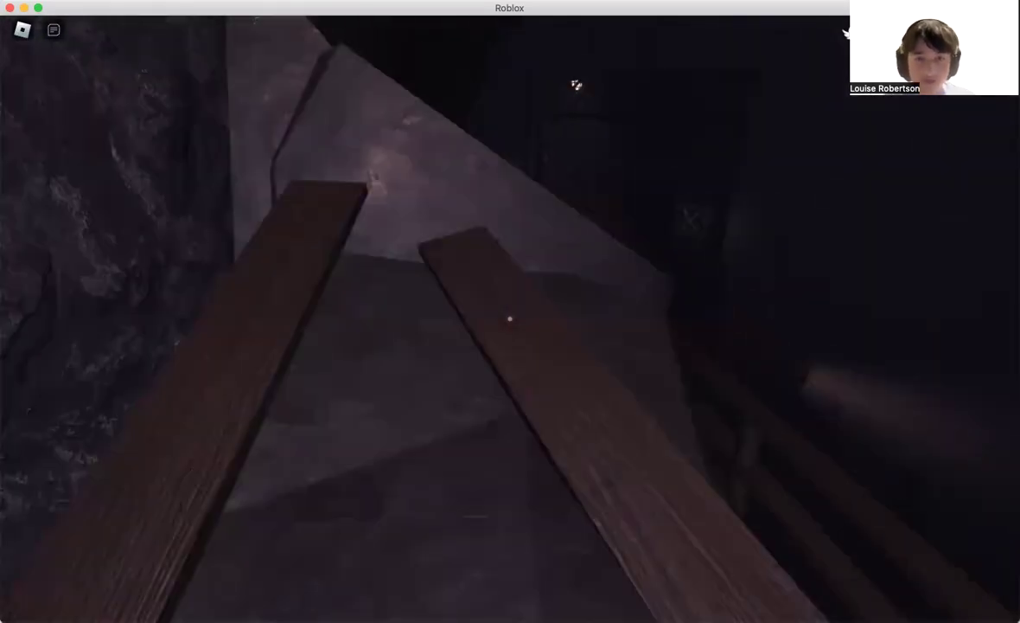
{"action": "key", "text": "w"}
{"action": "key", "text": "w"}
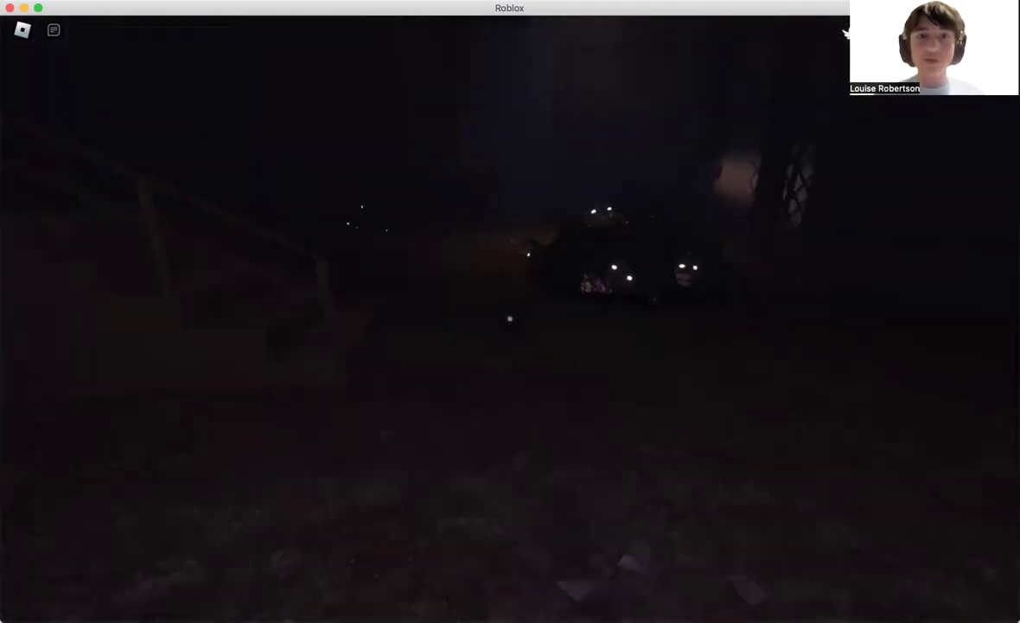
{"action": "key", "text": "w"}
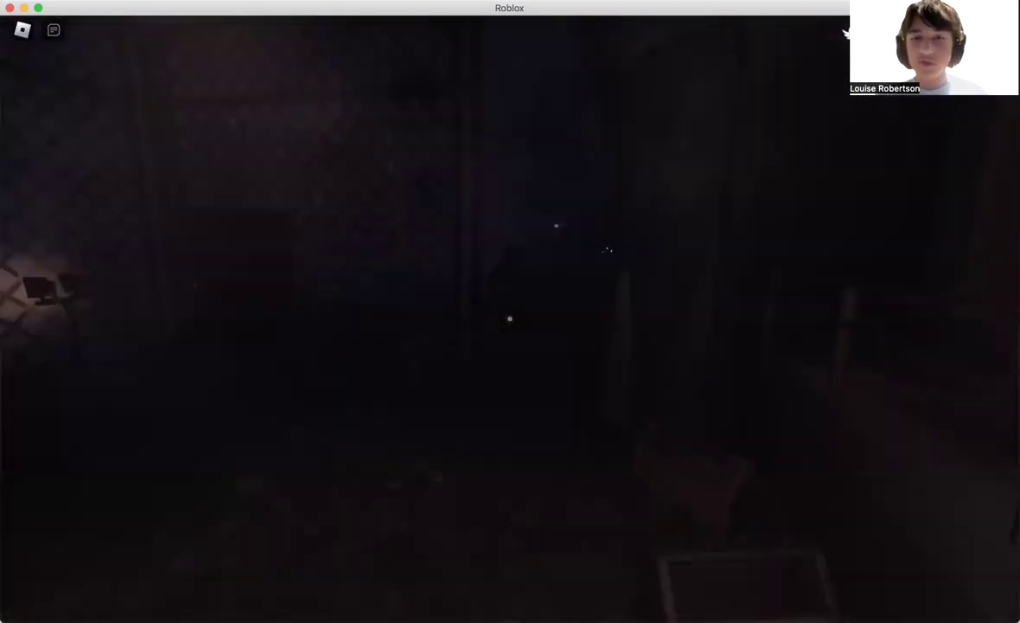
- Reach the code panel, reveal anchor C's code 874, and step back
{"action": "key", "text": "w"}
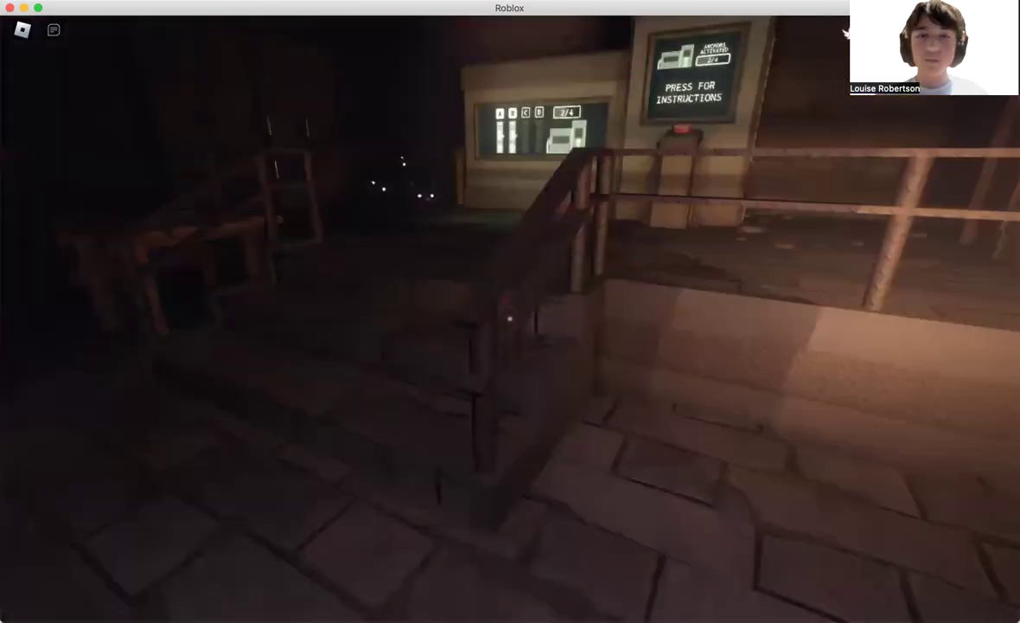
{"action": "key", "text": "w"}
{"action": "key", "text": "e"}
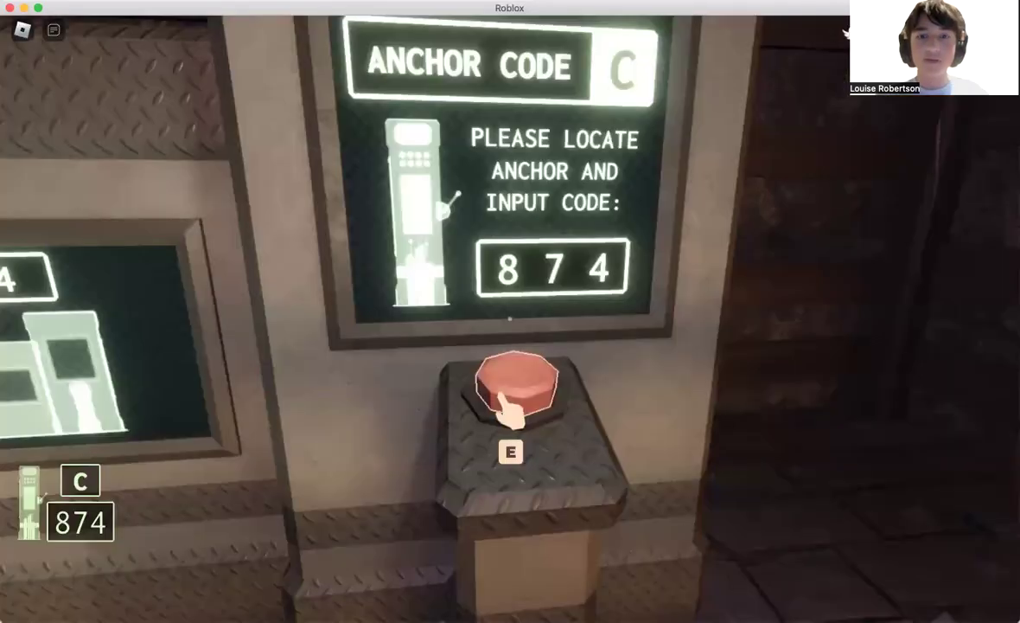
{"action": "scroll", "coordinate": [511, 312], "scroll_direction": "down", "scroll_amount": 3}
{"action": "scroll", "coordinate": [510, 311], "scroll_direction": "up", "scroll_amount": 3}
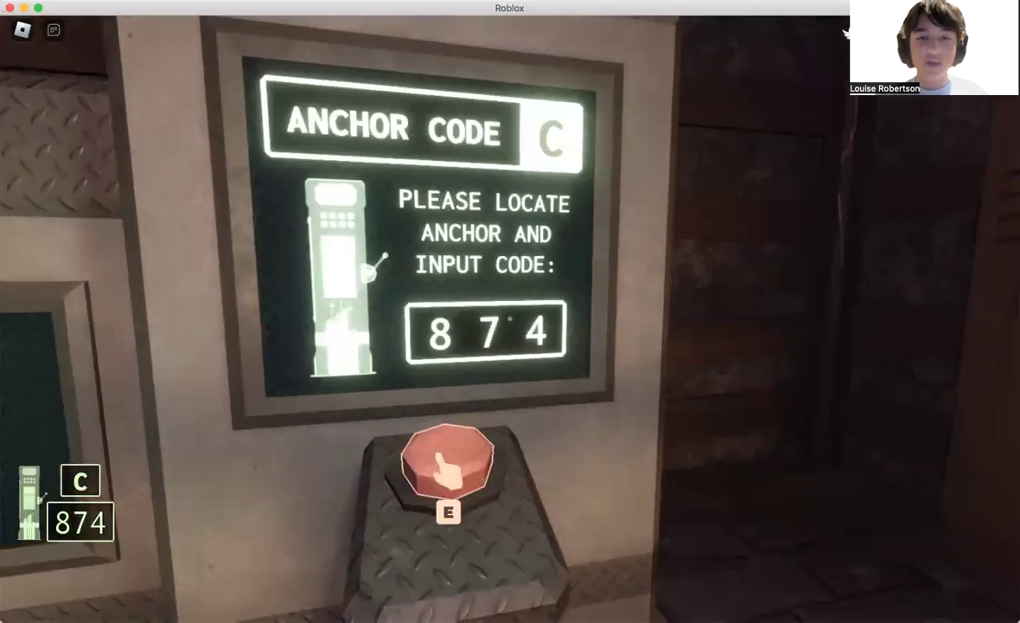
{"action": "key", "text": "s"}
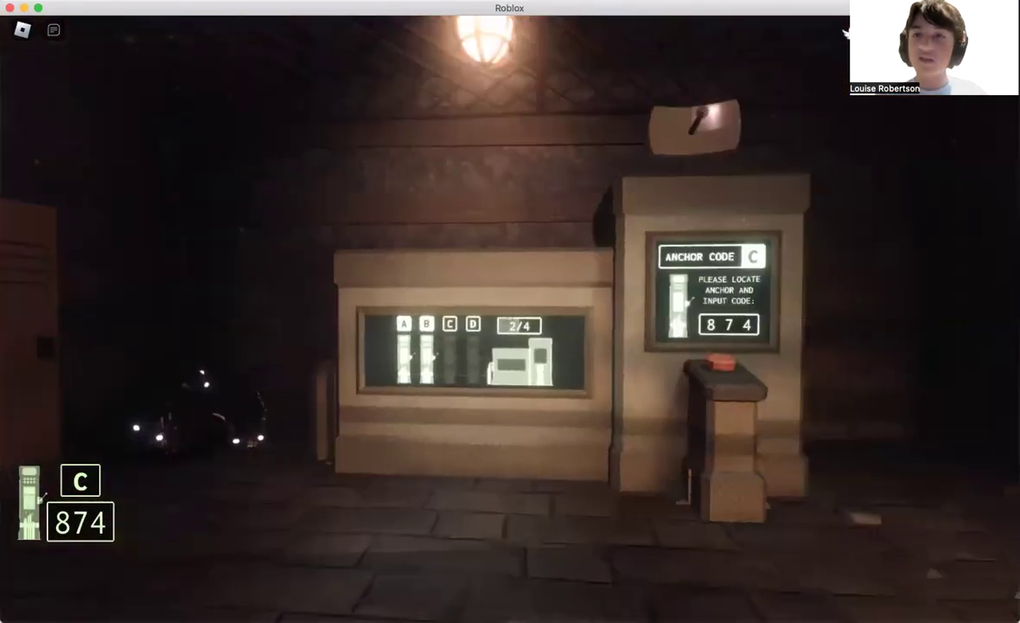
- Leave the kiosk, slip past the dark creature near the stairs, and enter the open dark area
{"action": "key", "text": "w"}
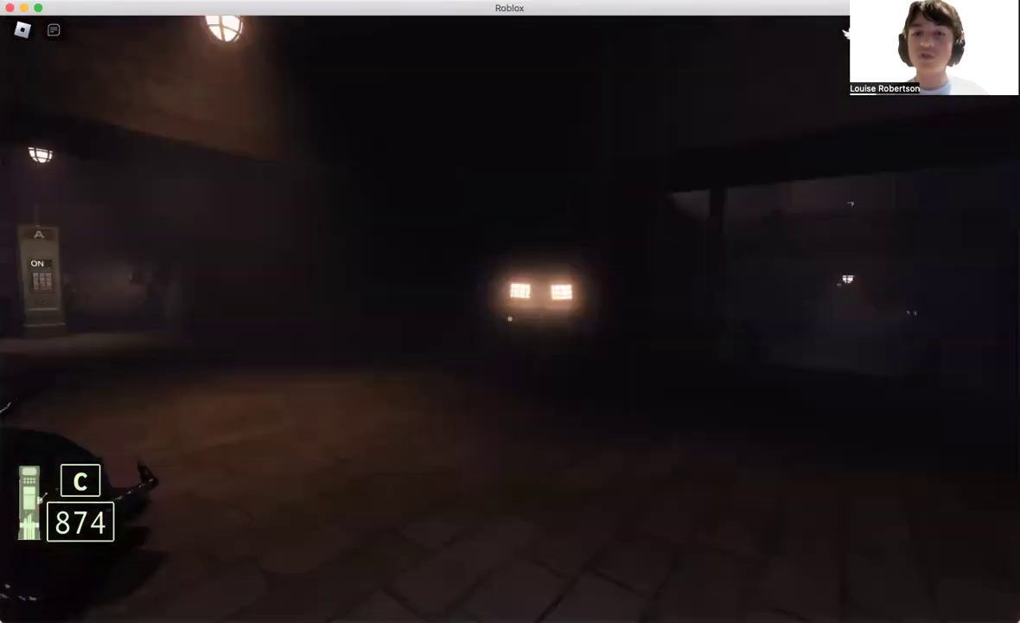
{"action": "key", "text": "w"}
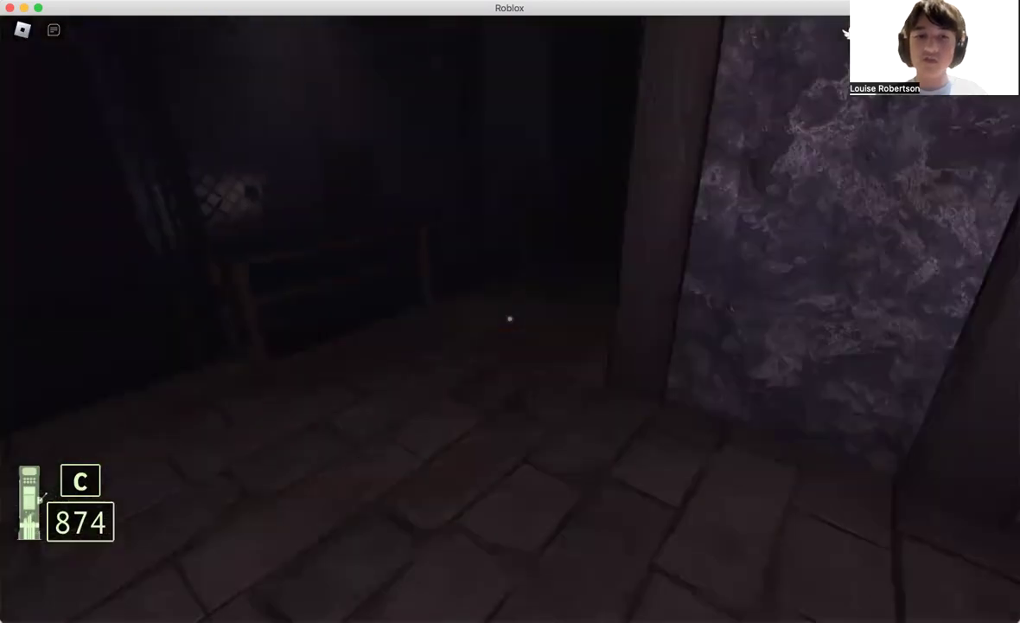
{"action": "key", "text": "w"}
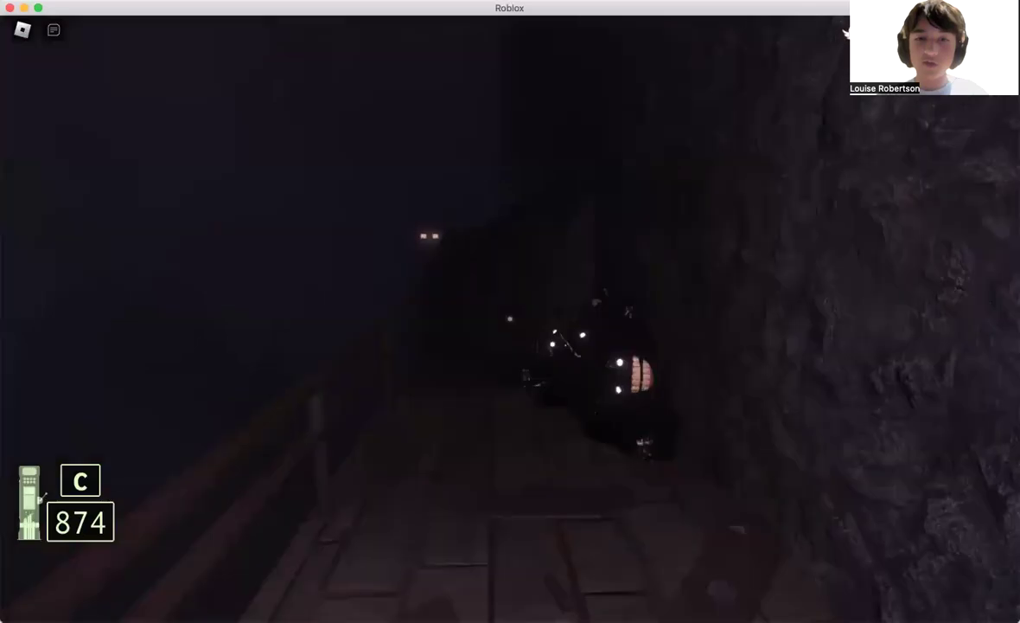
{"action": "key", "text": "w"}
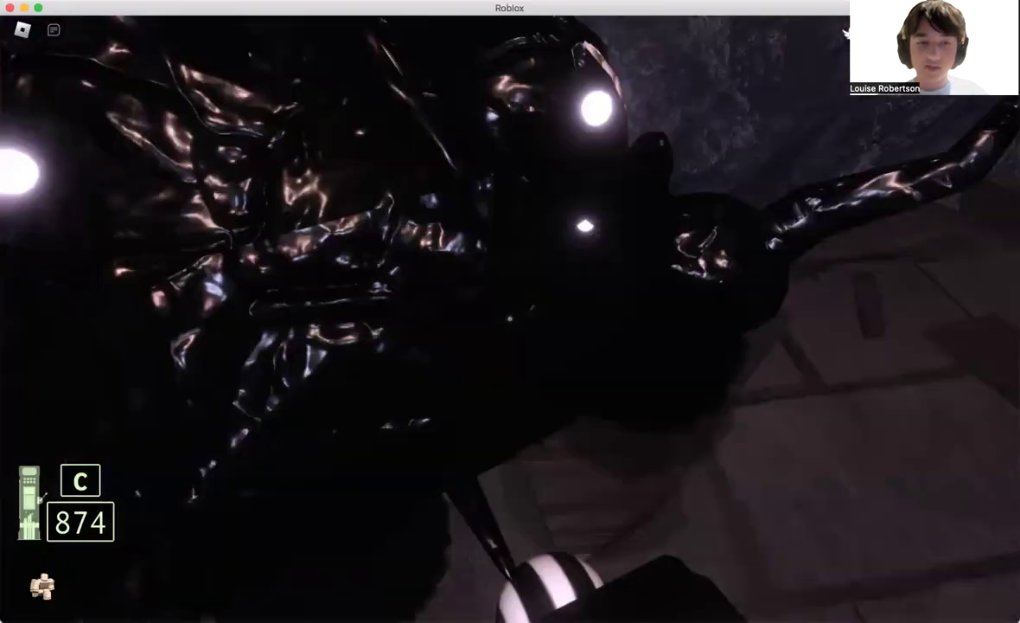
{"action": "key", "text": "w"}
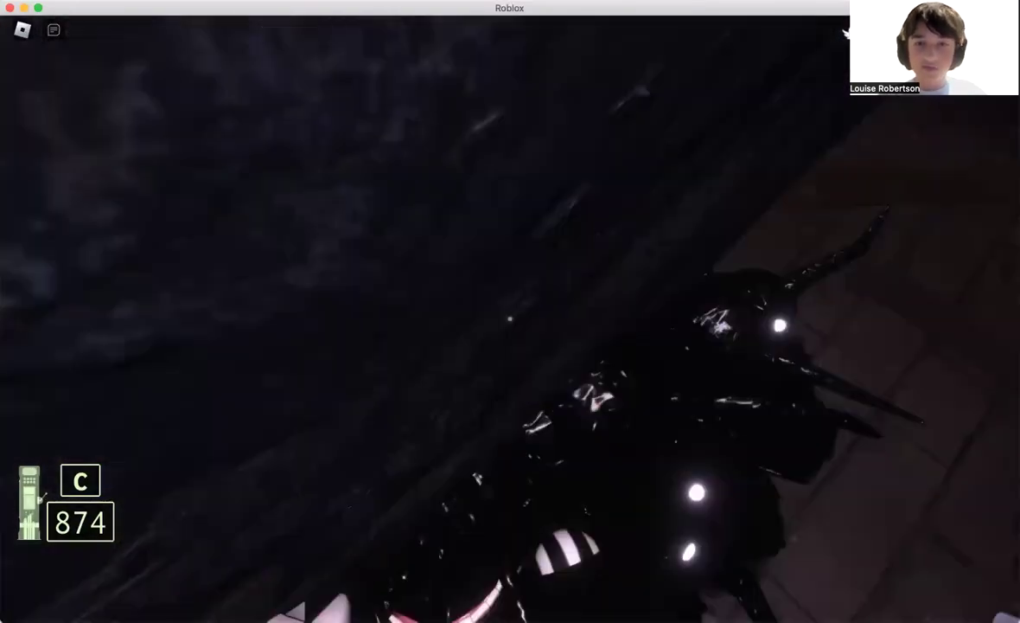
{"action": "key", "text": "w"}
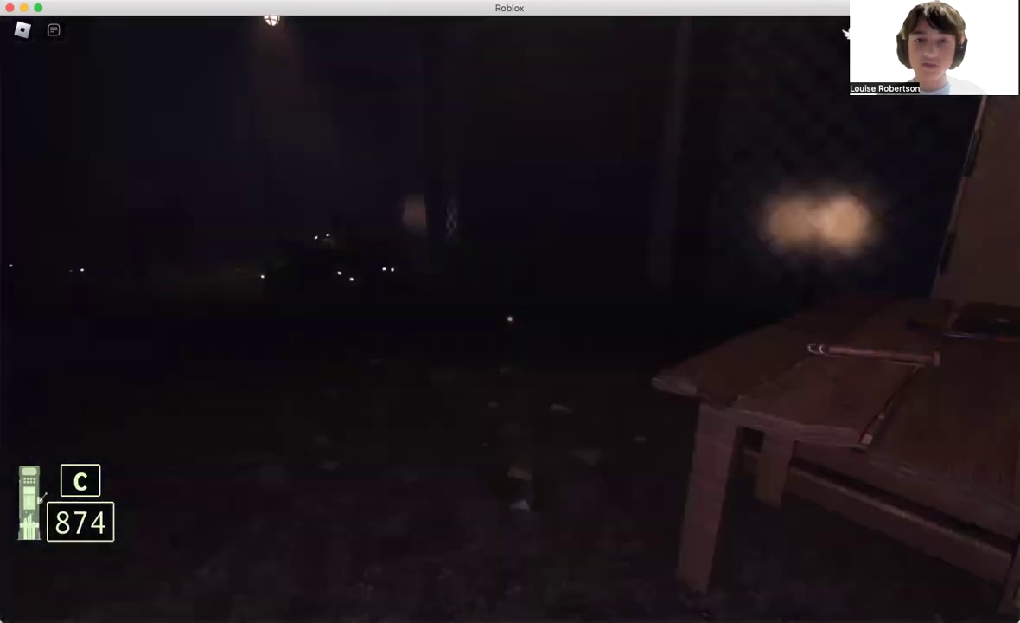
- Grab the workbench item, then climb the stone stairs into the dark room
{"action": "key", "text": "w"}
{"action": "key", "text": "e"}
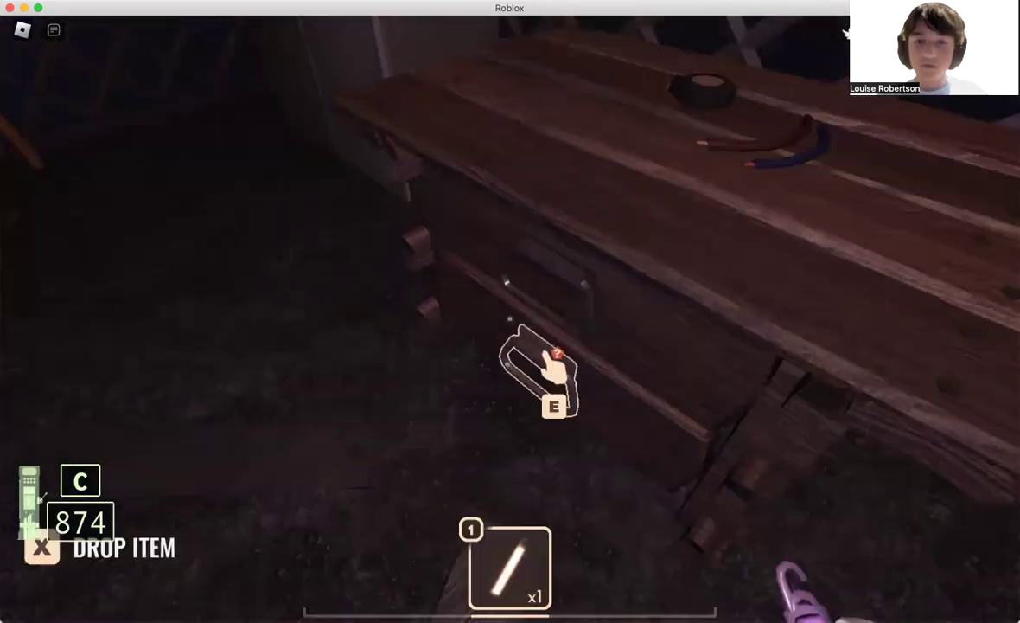
{"action": "key", "text": "w"}
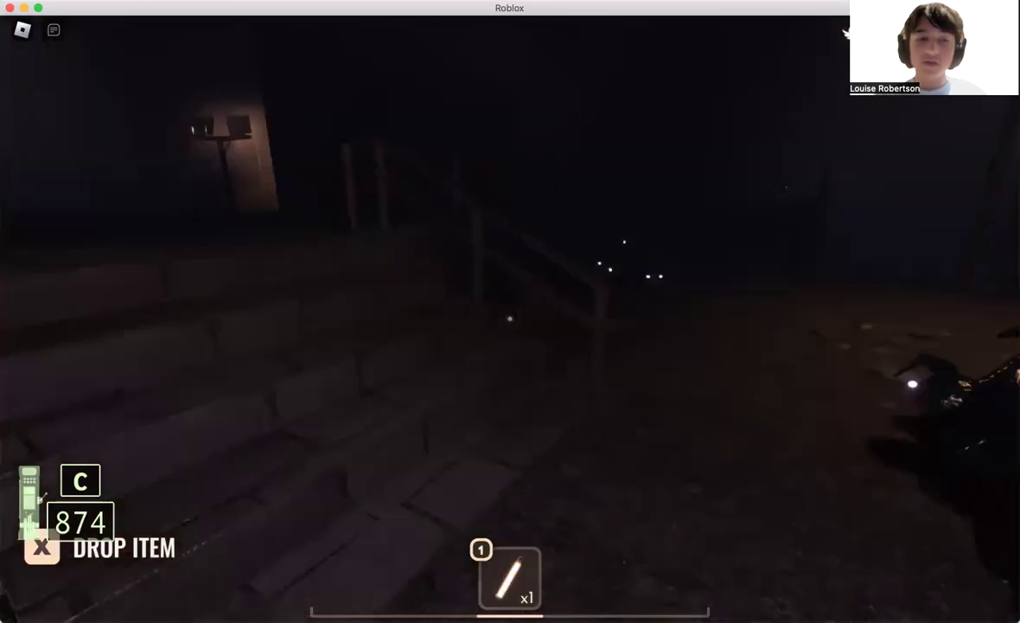
{"action": "key", "text": "w"}
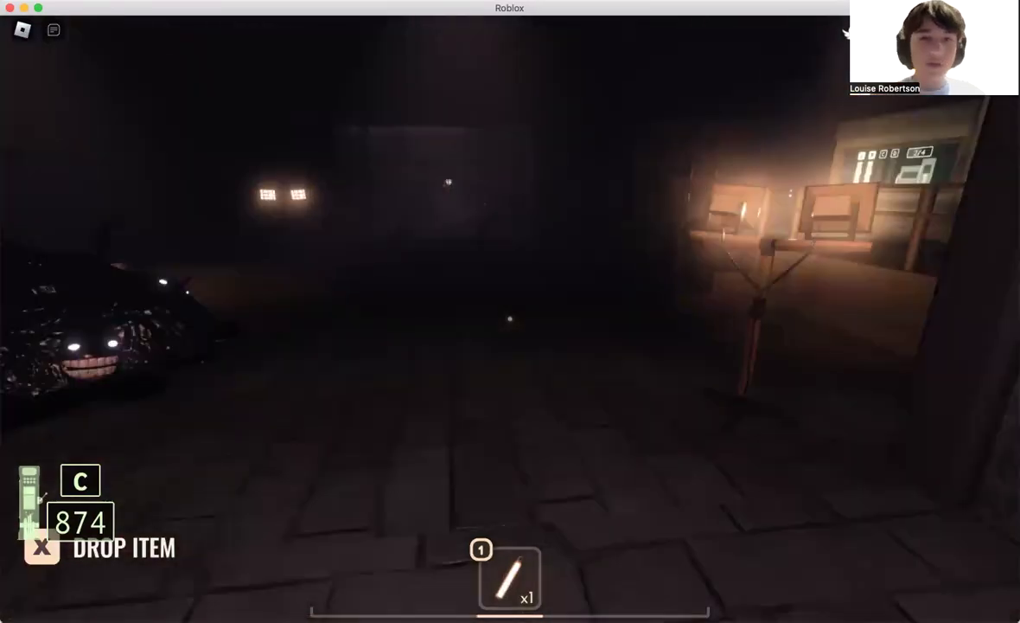
{"action": "key", "text": "w"}
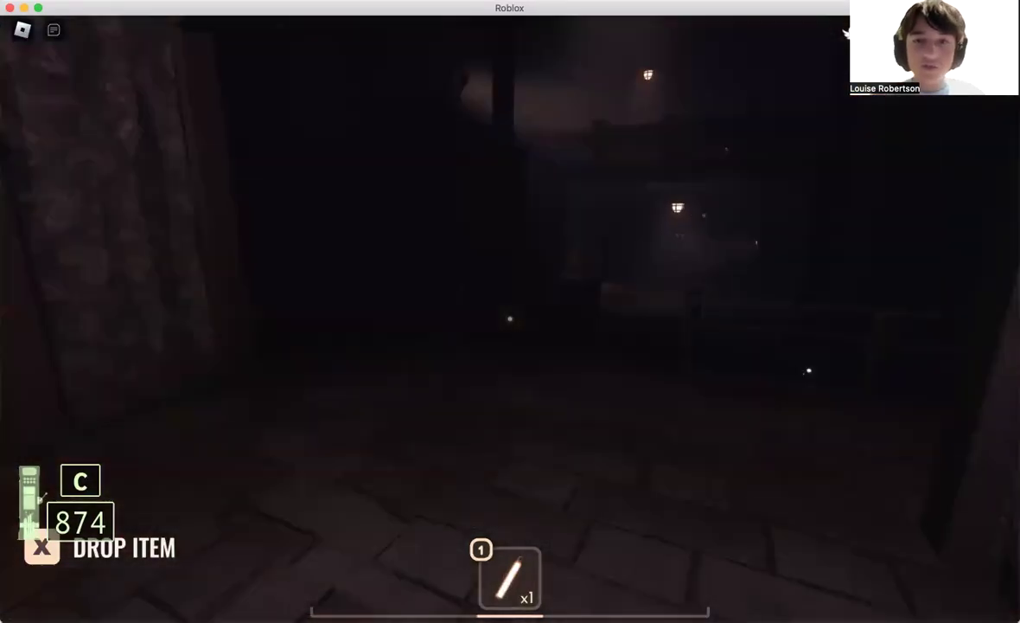
{"action": "key", "text": "w"}
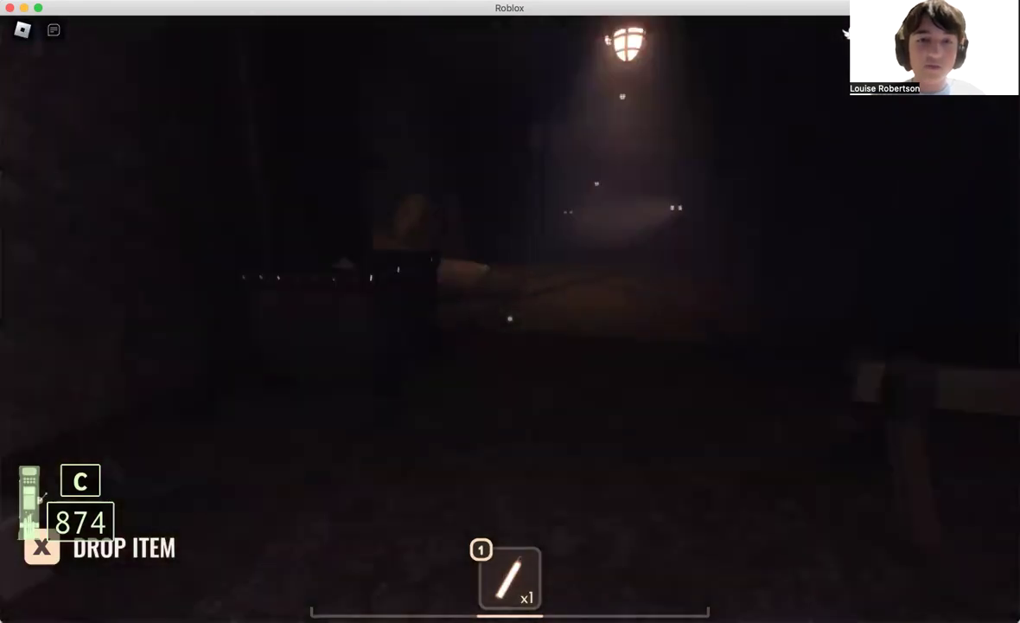
- Follow the mine tracks past the cart, through the hall and keypad A corridor, to the cave chest
{"action": "key", "text": "w"}
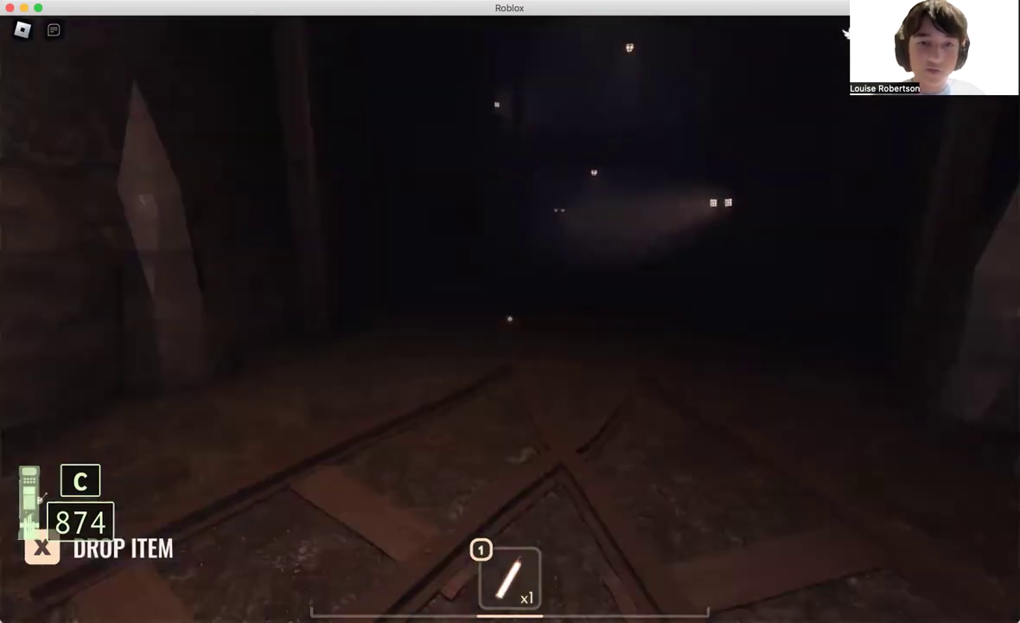
{"action": "key", "text": "w"}
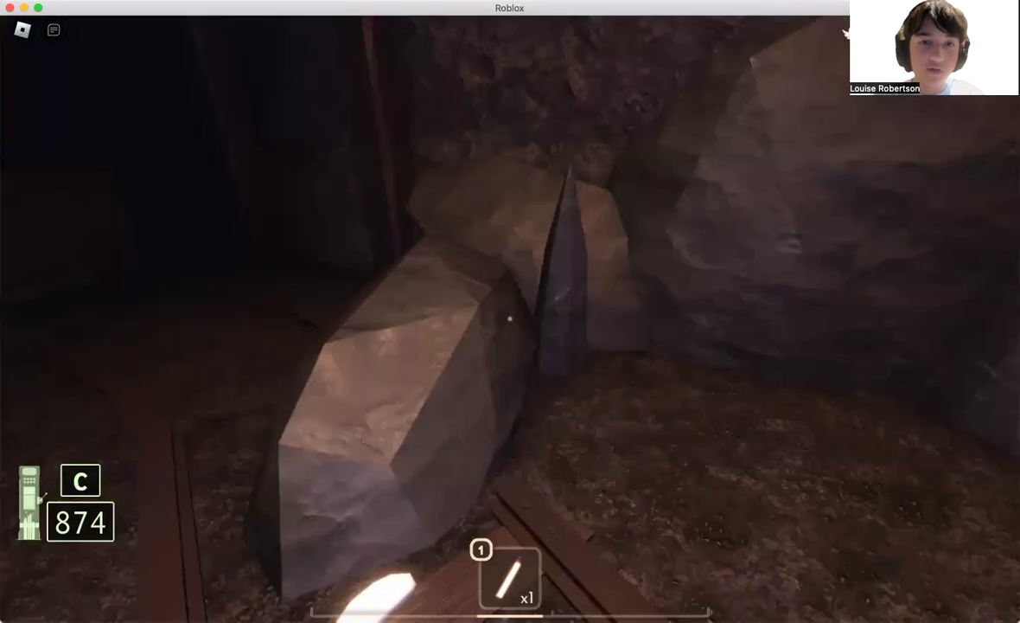
{"action": "key", "text": "w"}
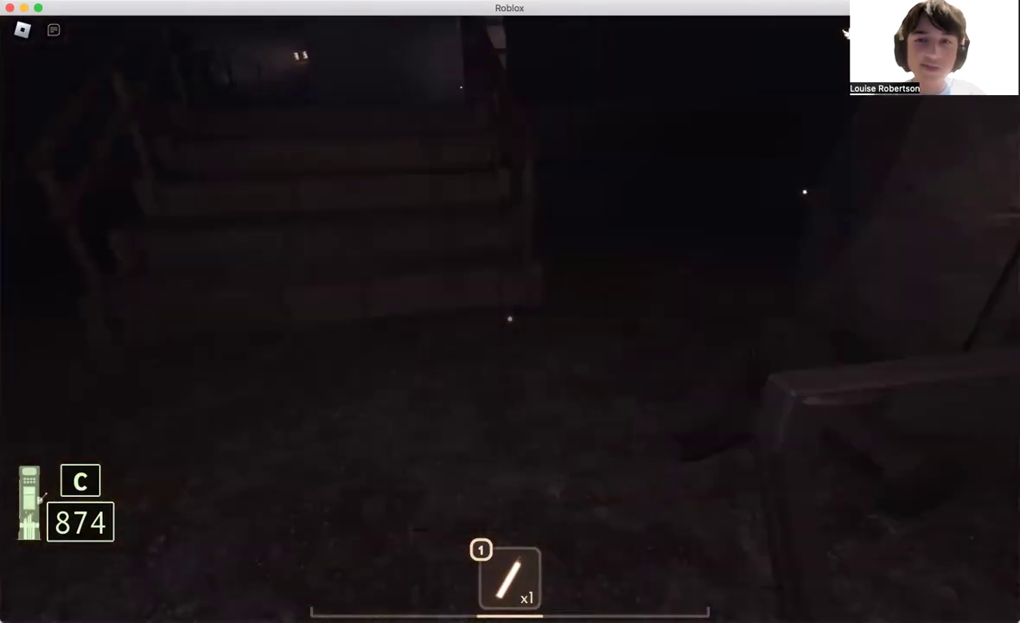
{"action": "key", "text": "w"}
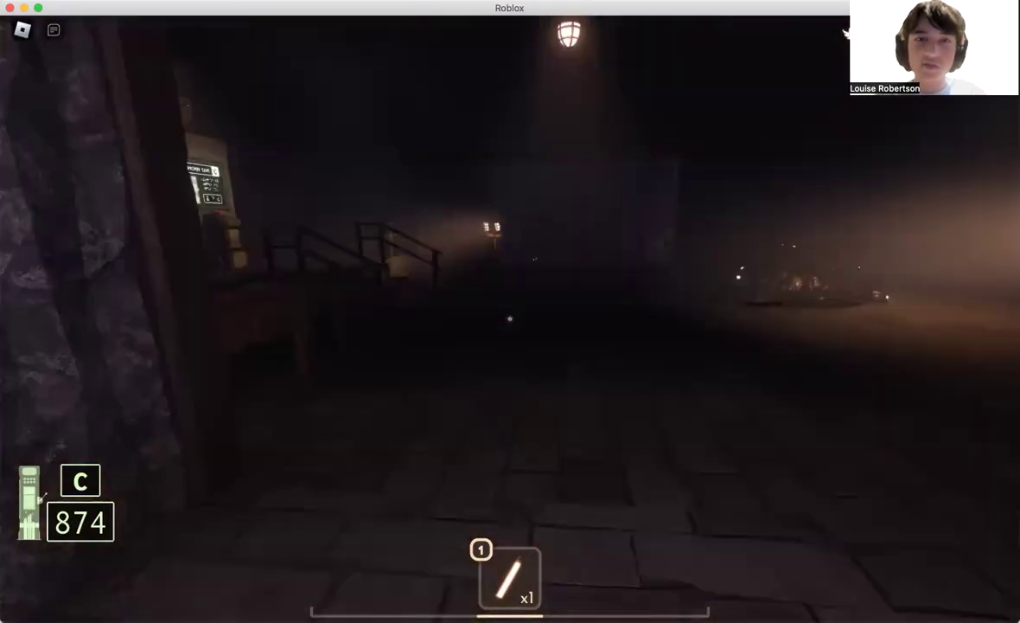
{"action": "key", "text": "w"}
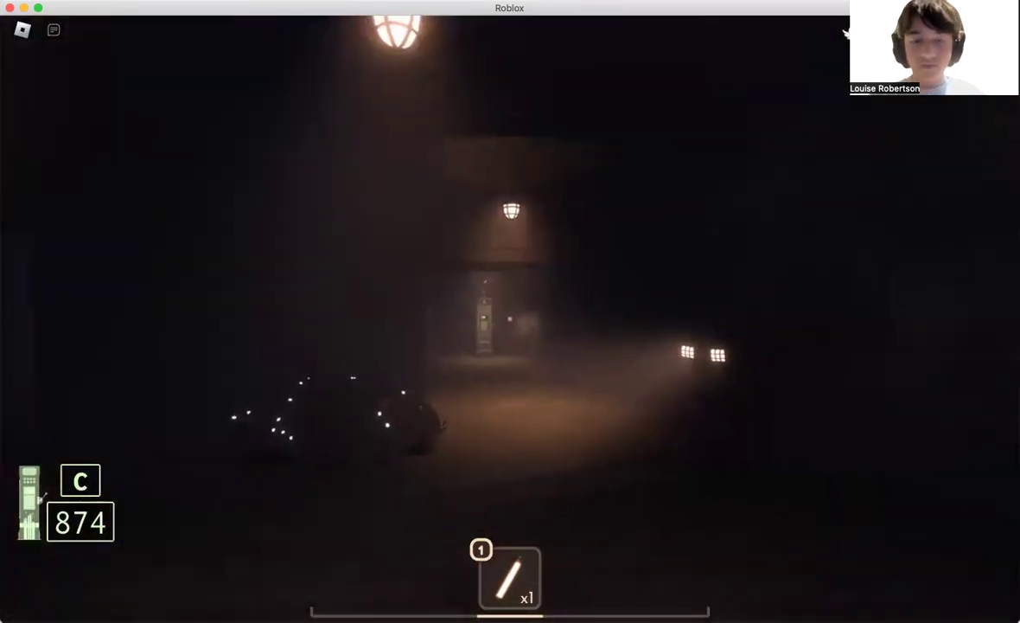
{"action": "key", "text": "w"}
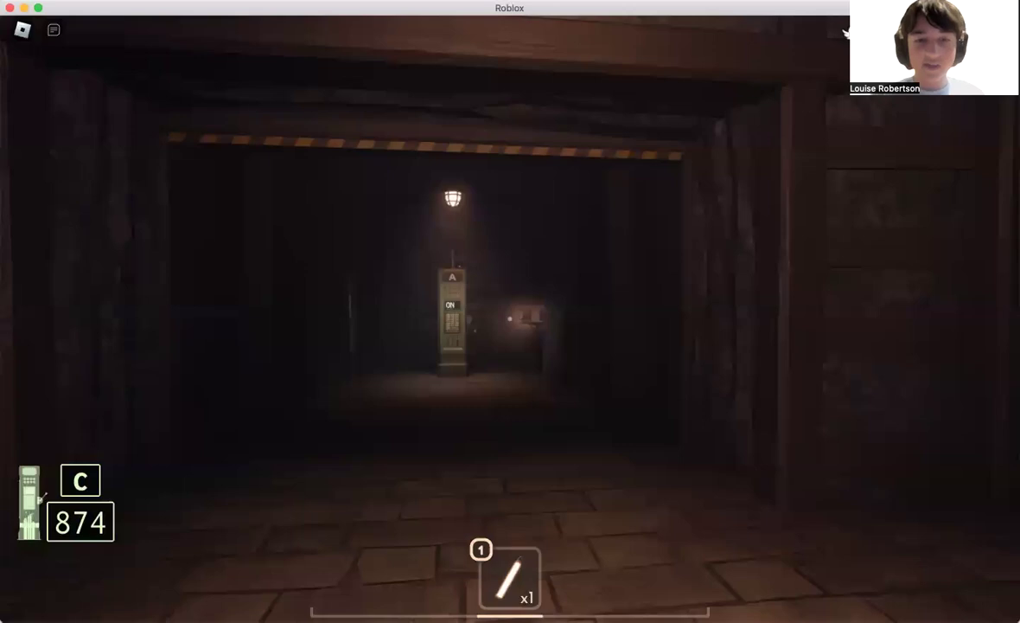
{"action": "key", "text": "w"}
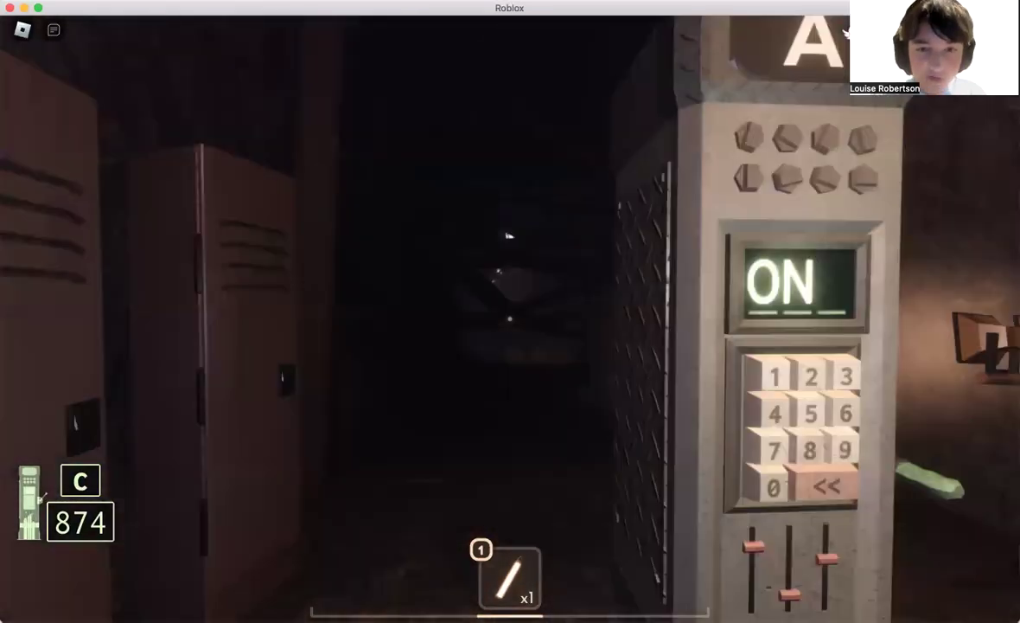
{"action": "key", "text": "w"}
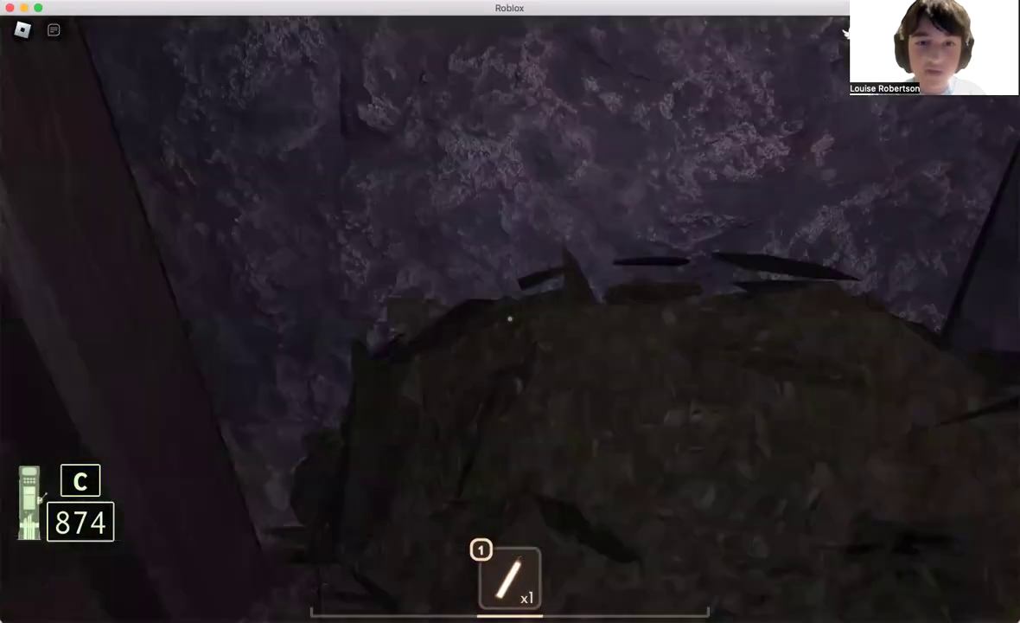
{"action": "key", "text": "w"}
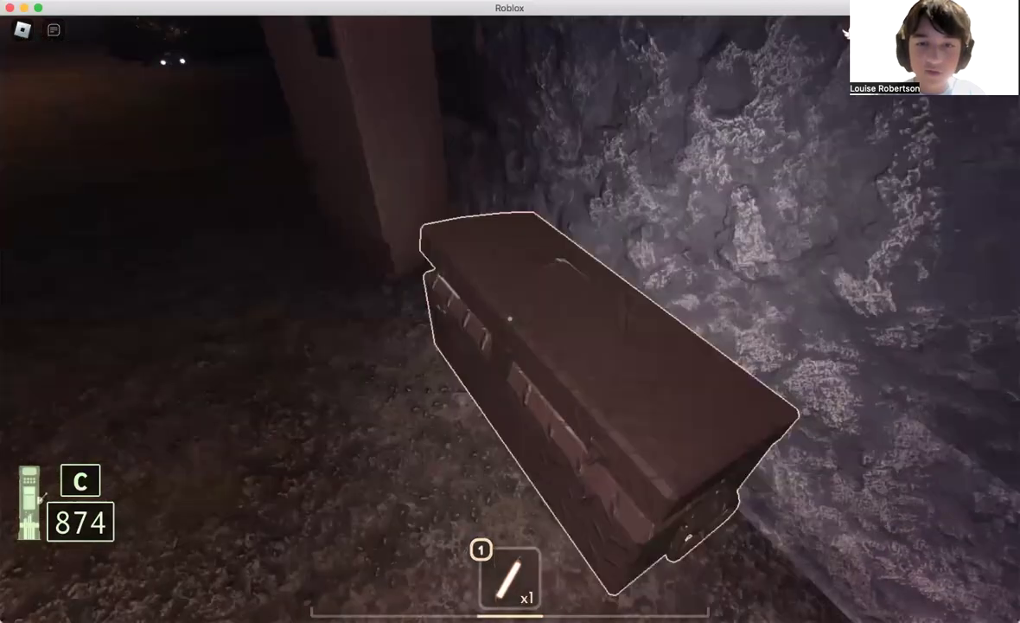
- Loot the chest for a second item and follow the mine tracks past the rocks
{"action": "left_click", "coordinate": [511, 320]}
{"action": "key", "text": "e"}
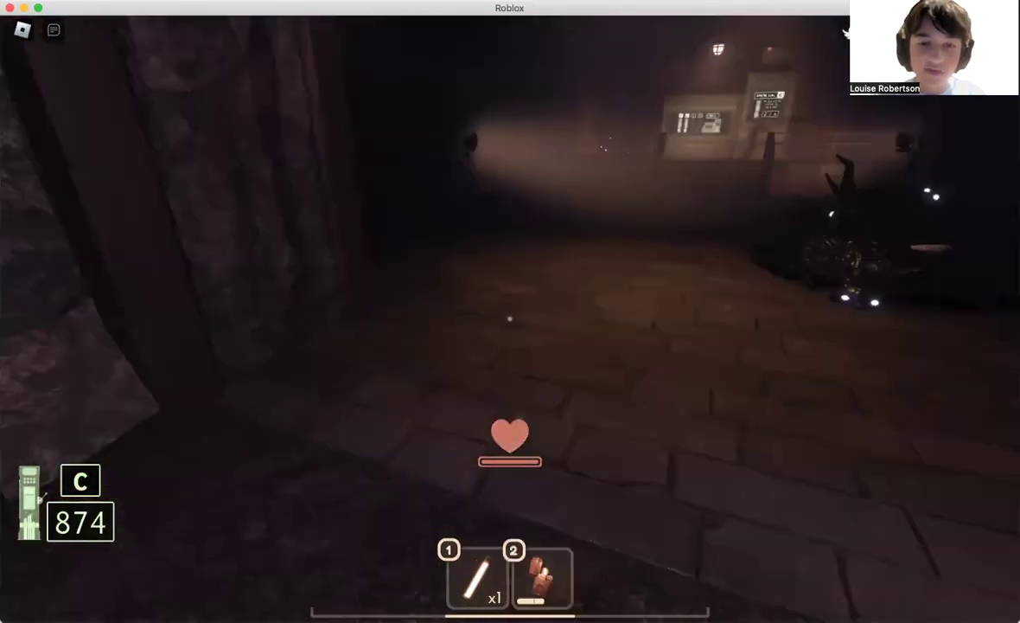
{"action": "key", "text": "w"}
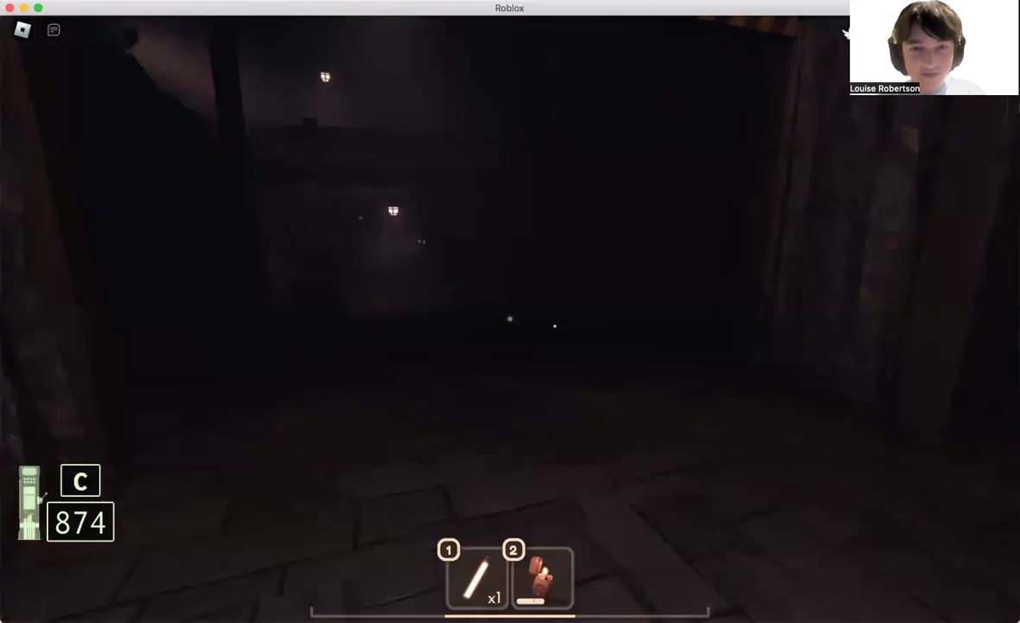
{"action": "key", "text": "w"}
{"action": "key", "text": "w"}
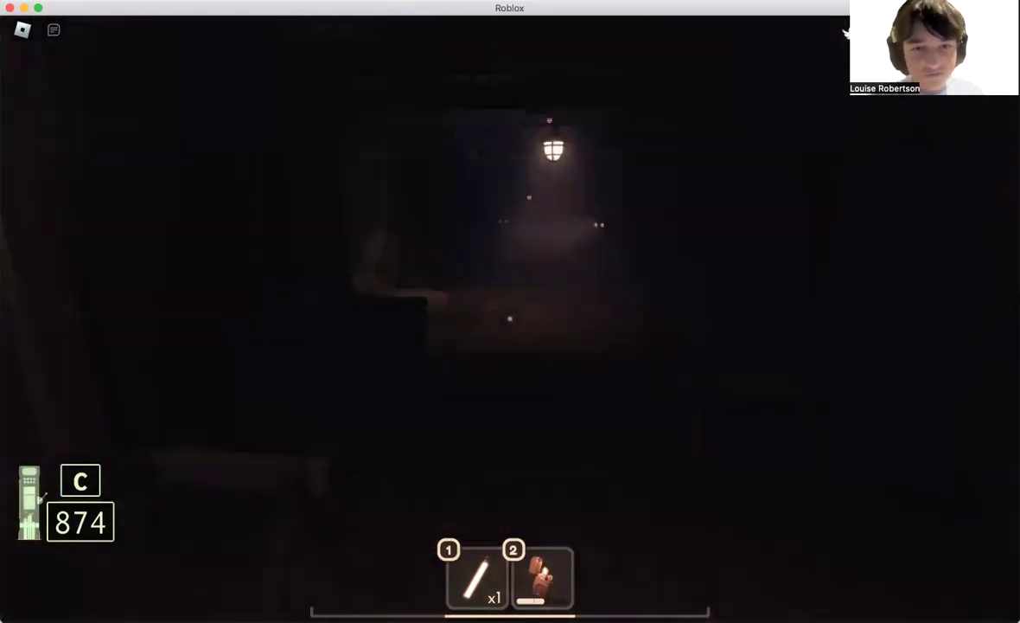
{"action": "key", "text": "w"}
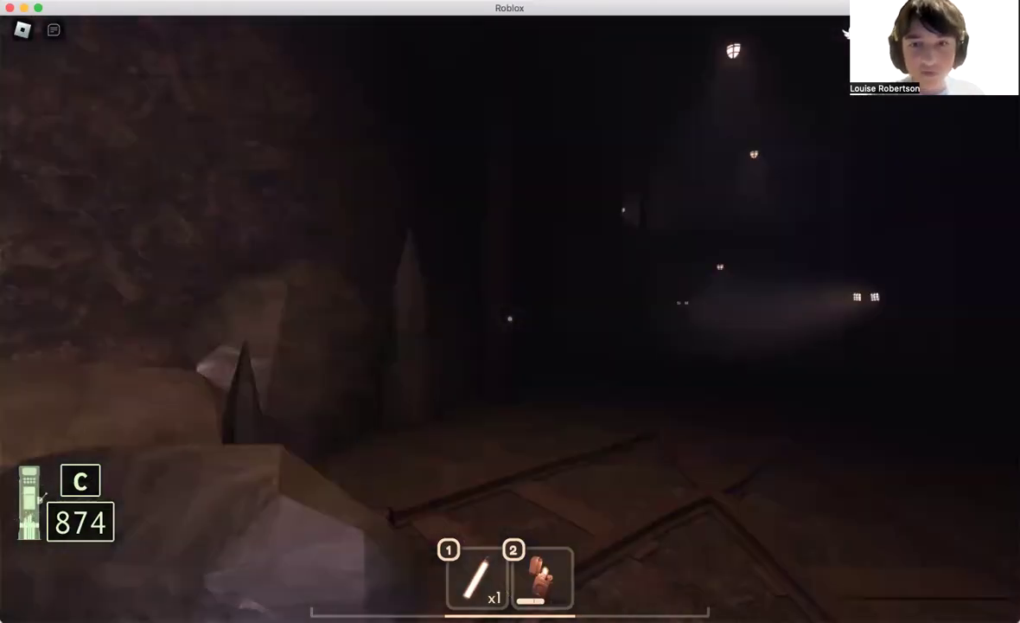
{"action": "key", "text": "w"}
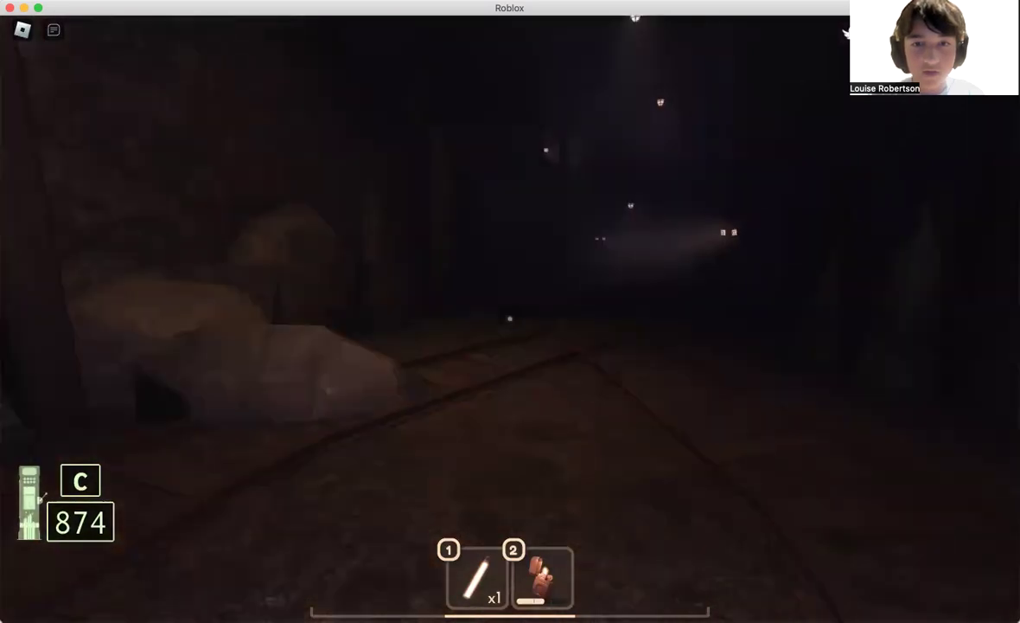
{"action": "key", "text": "w"}
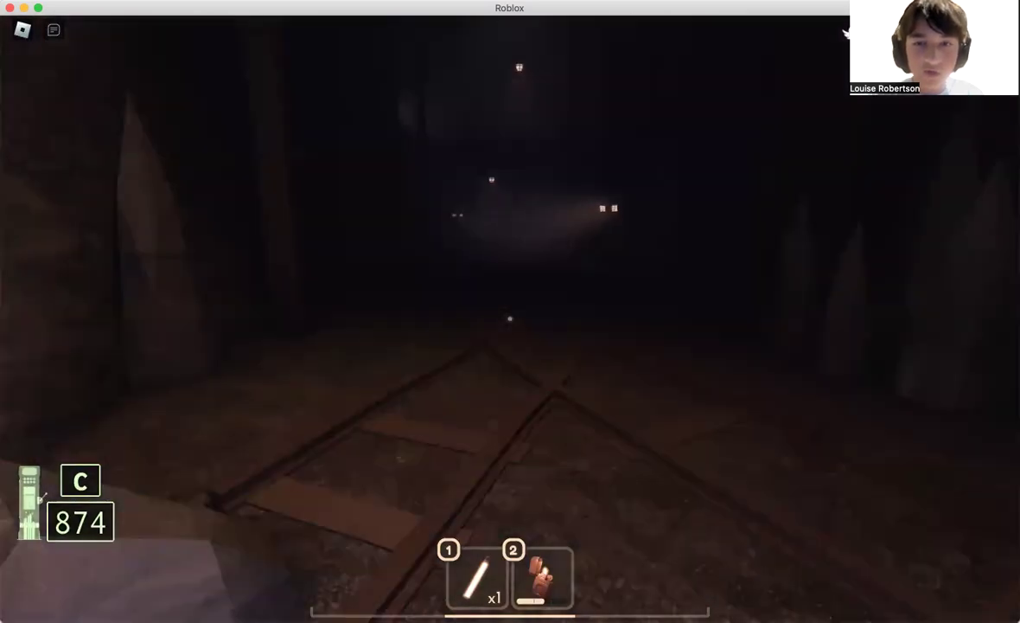
{"action": "key", "text": "w"}
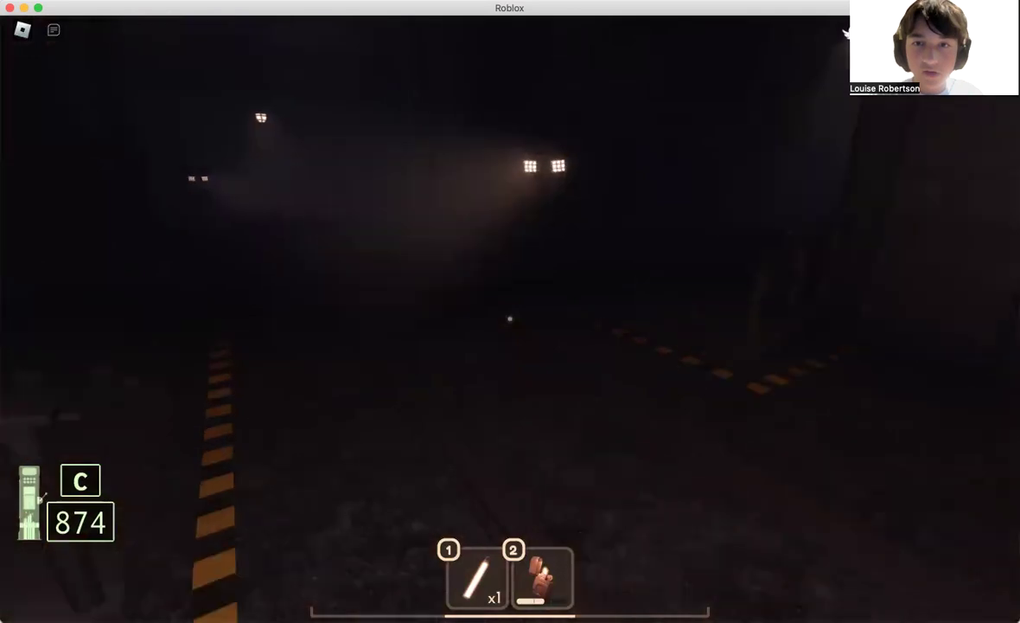
- Pass the wooden door in the stone corridor and locate the distant lit windows
{"action": "key", "text": "w"}
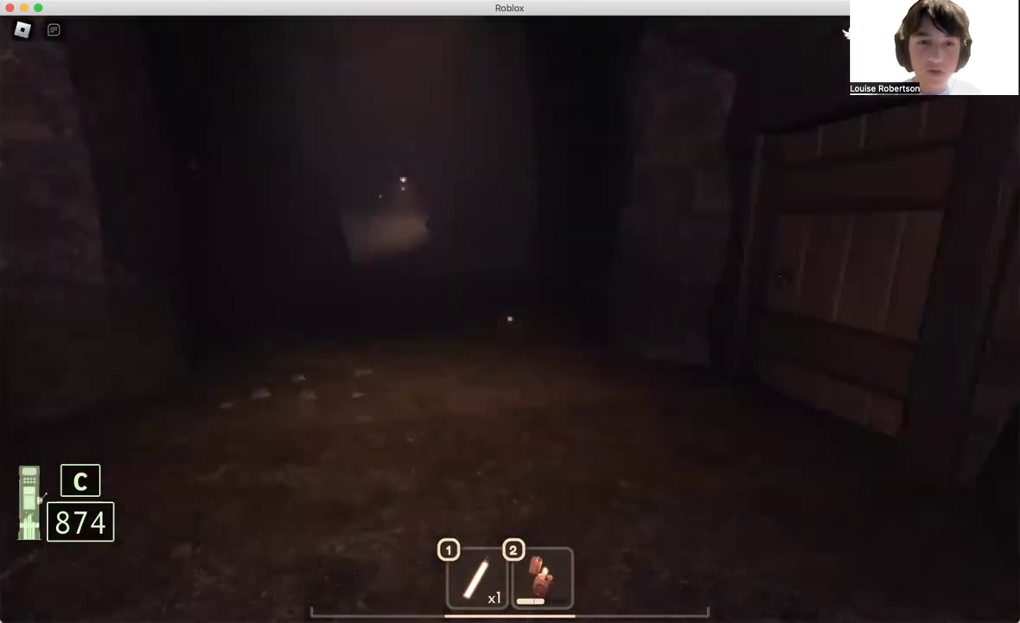
{"action": "key", "text": "w"}
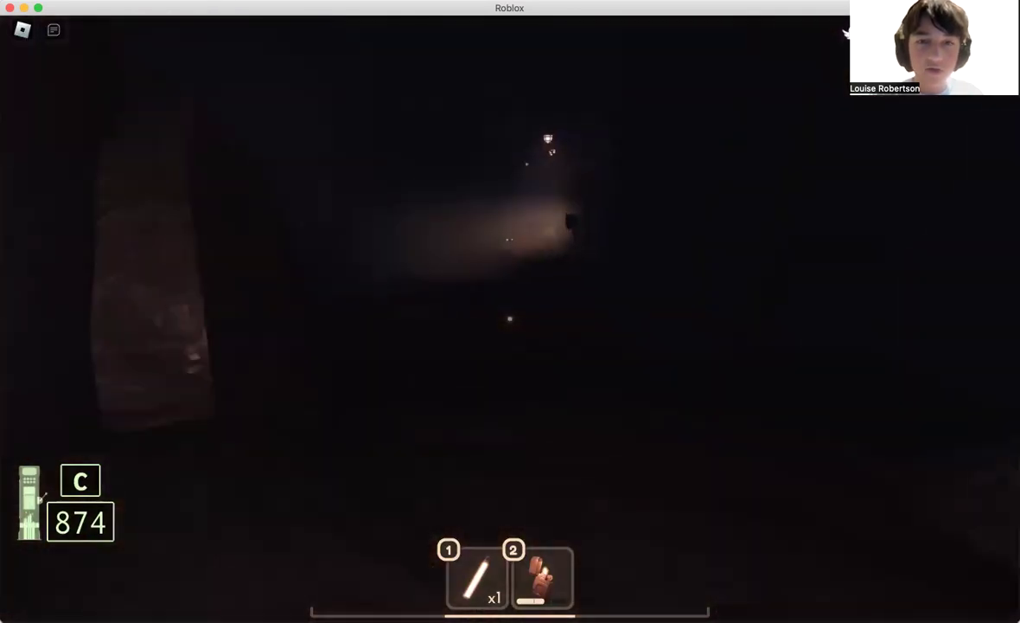
{"action": "key", "text": "w"}
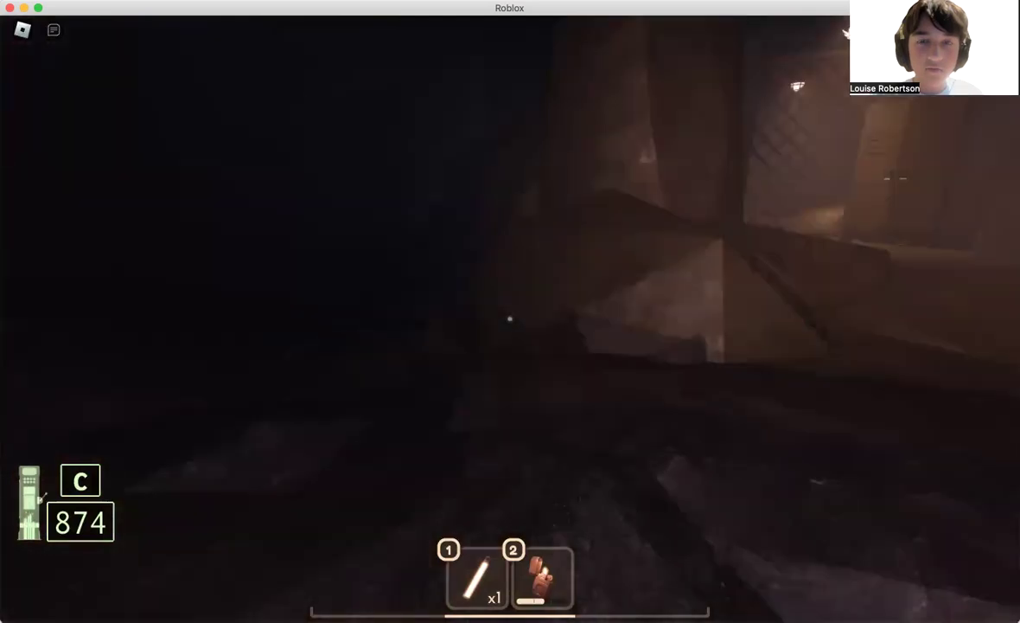
{"action": "key", "text": "w"}
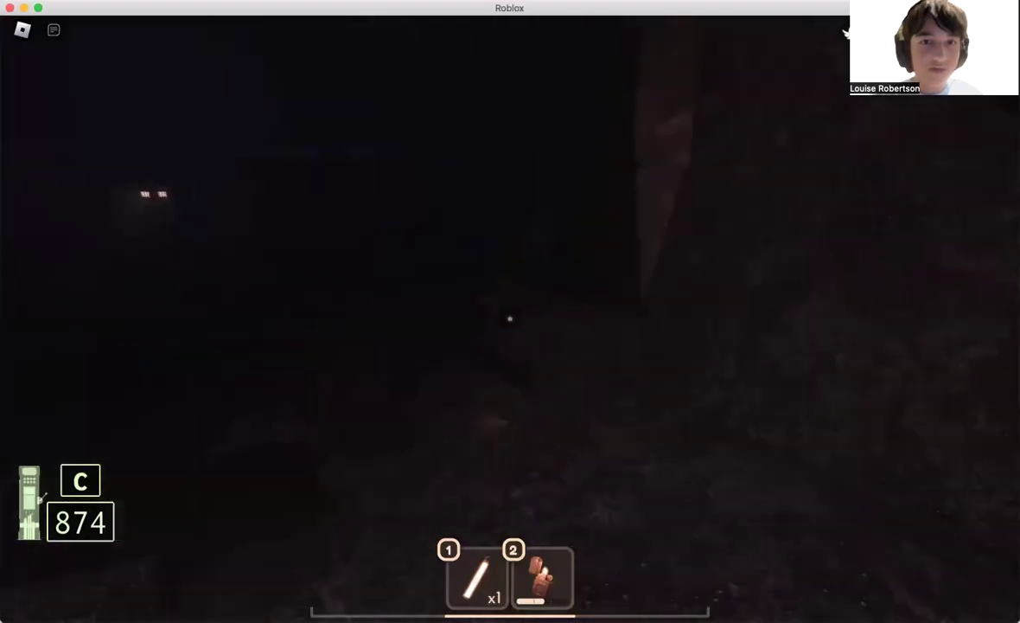
{"action": "key", "text": "w"}
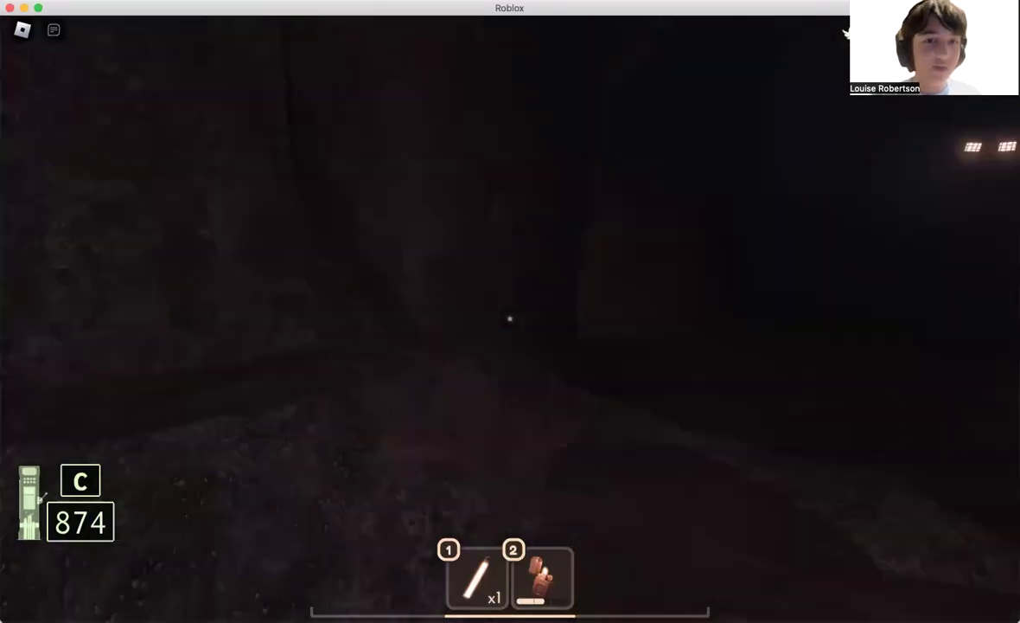
{"action": "key", "text": "w"}
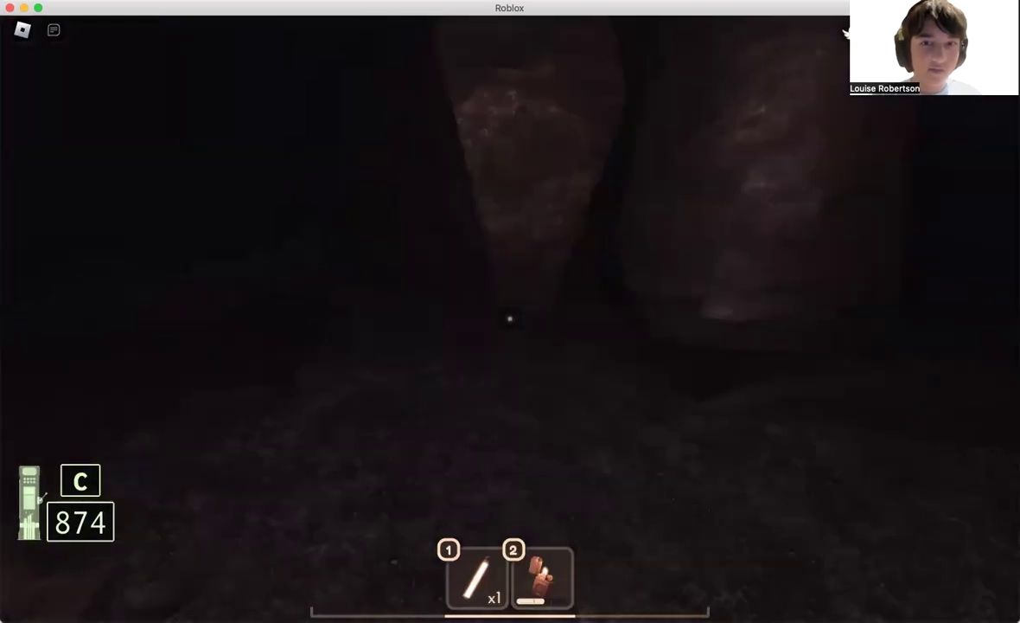
- Cross the cave and the locker room to reach anchor C's keypad machine
{"action": "key", "text": "w"}
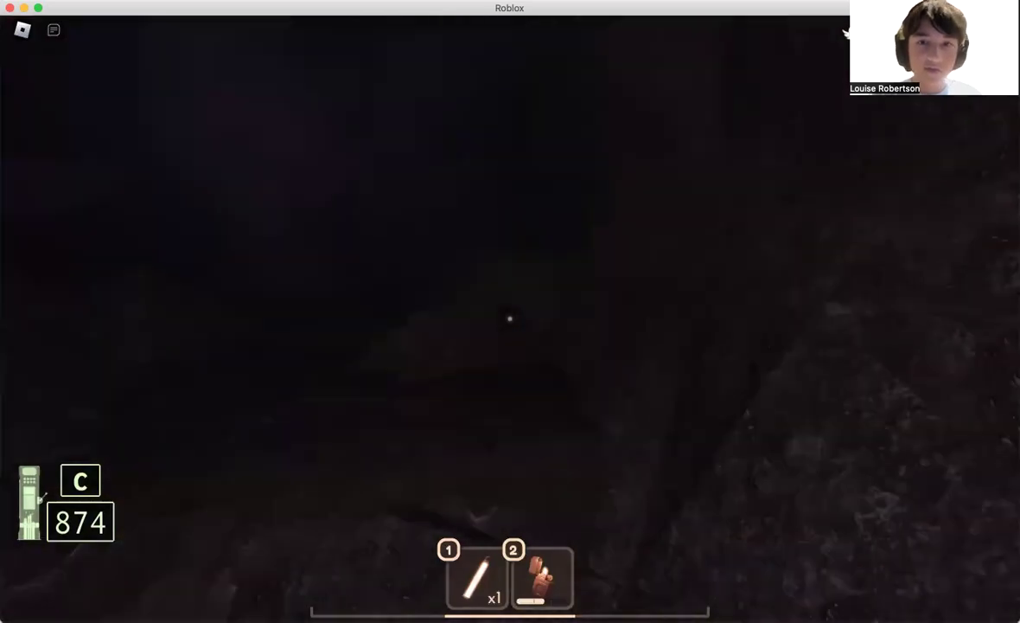
{"action": "key", "text": "w"}
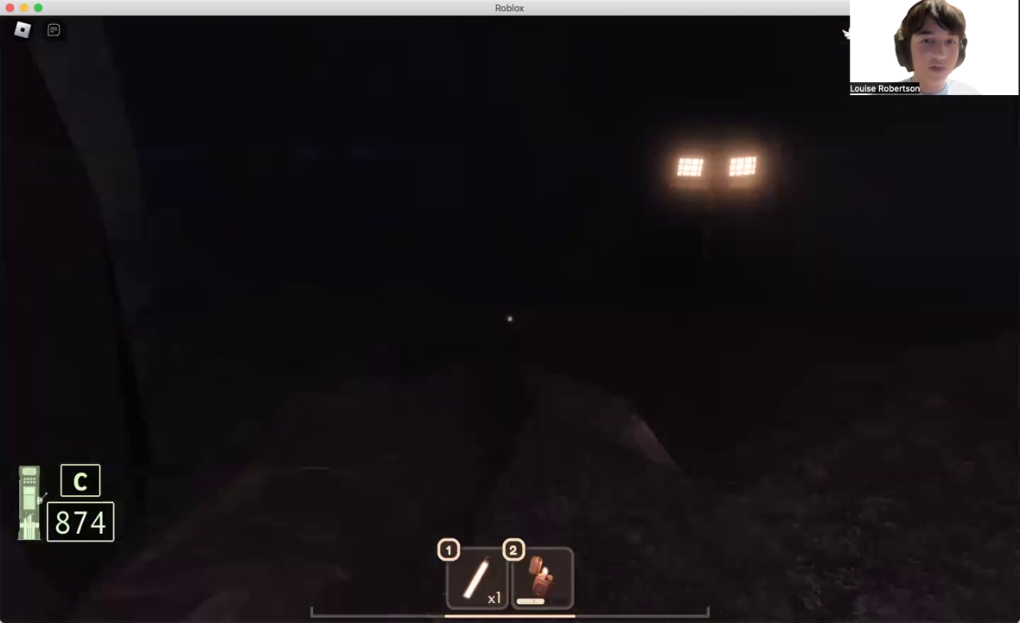
{"action": "key", "text": "w"}
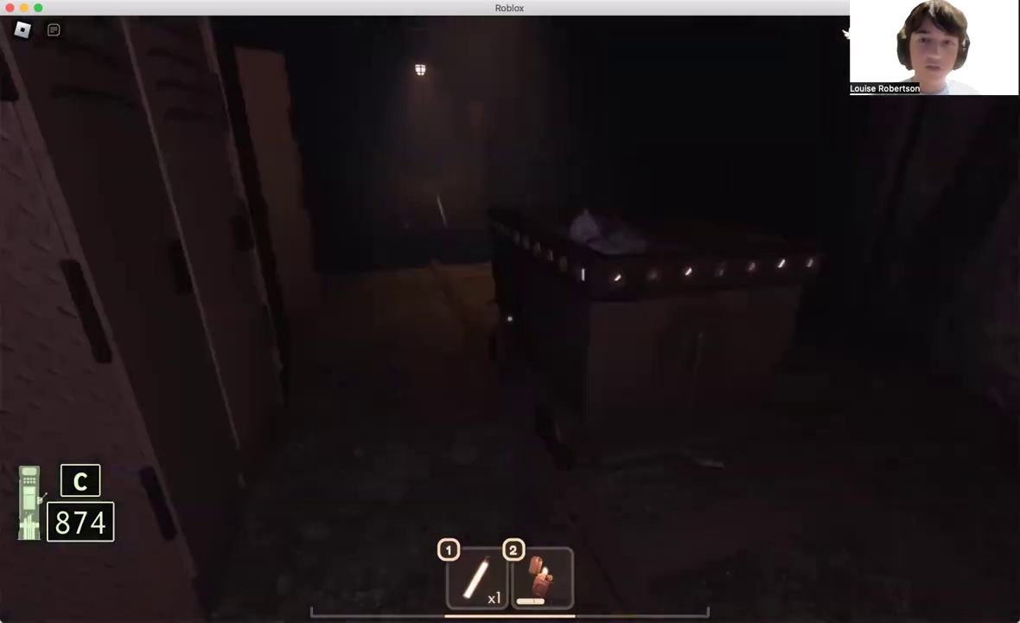
{"action": "key", "text": "w"}
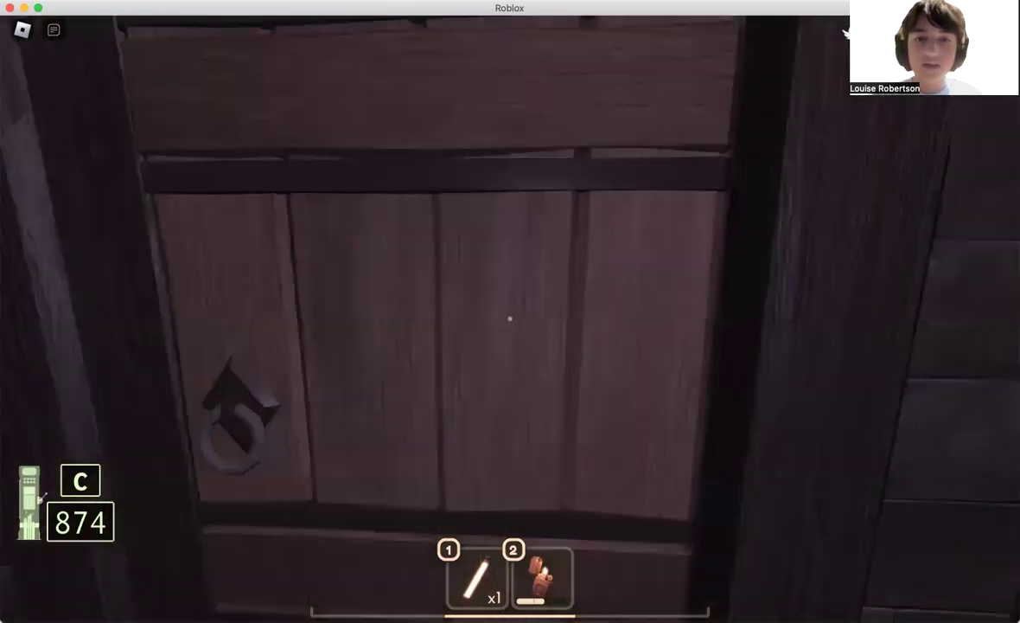
{"action": "key", "text": "w"}
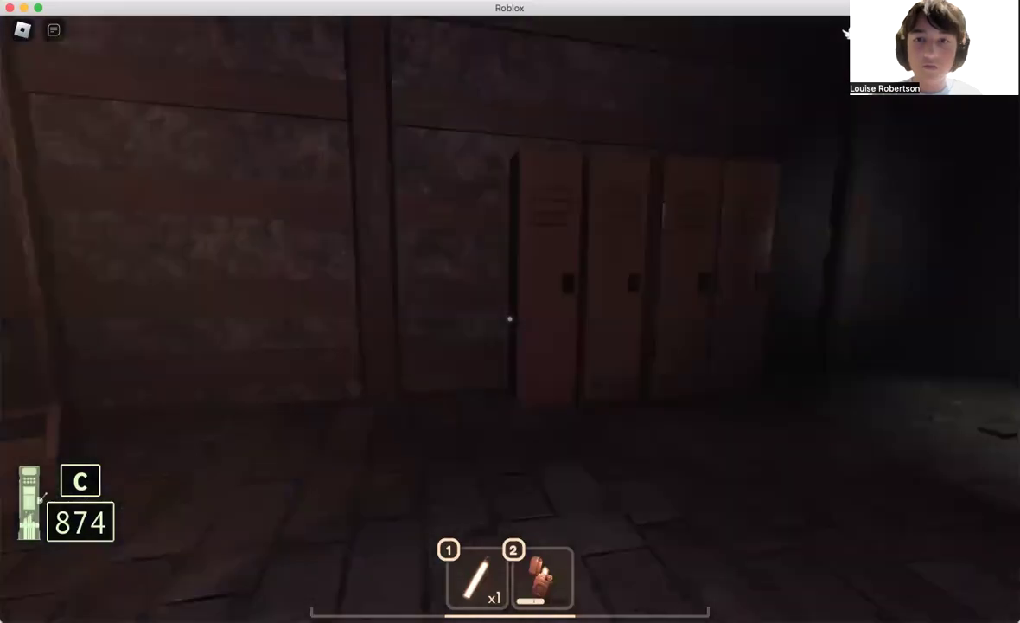
{"action": "key", "text": "w"}
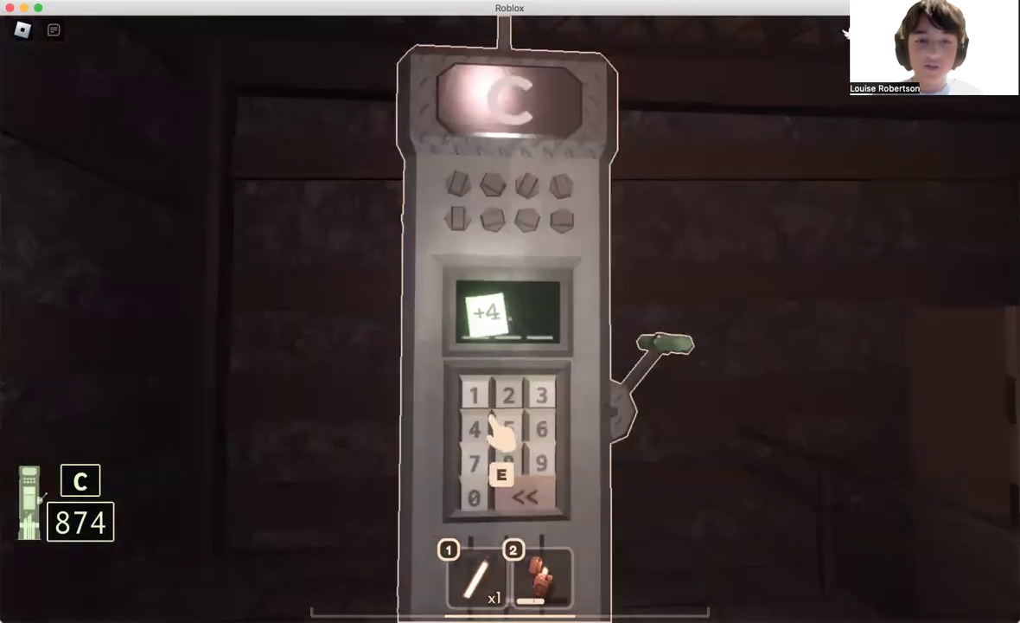
{"action": "key", "text": "e"}
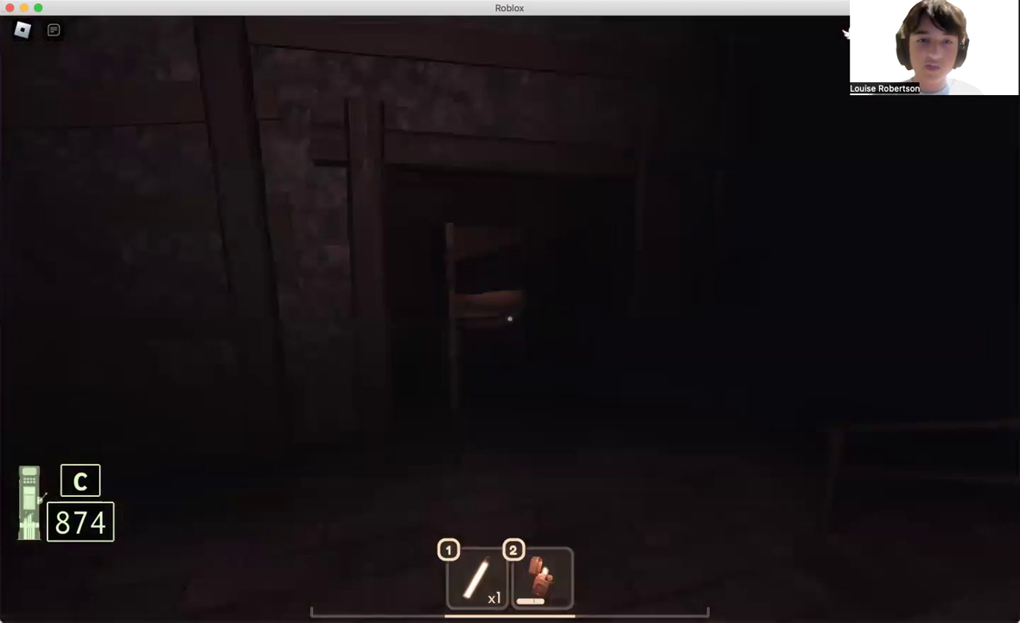
{"action": "key", "text": "e"}
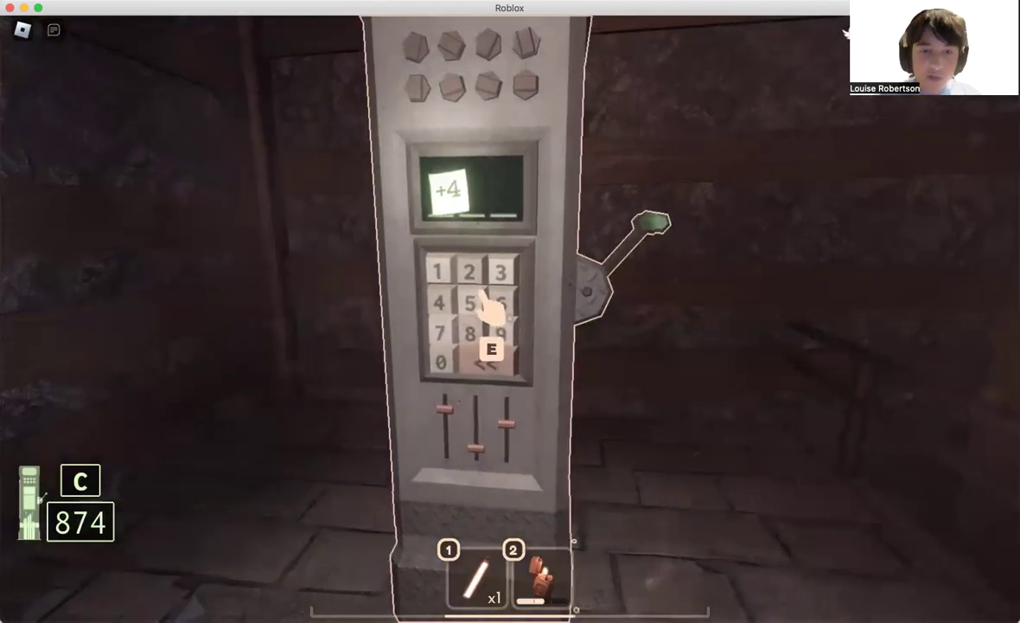
{"action": "type", "text": "874"}
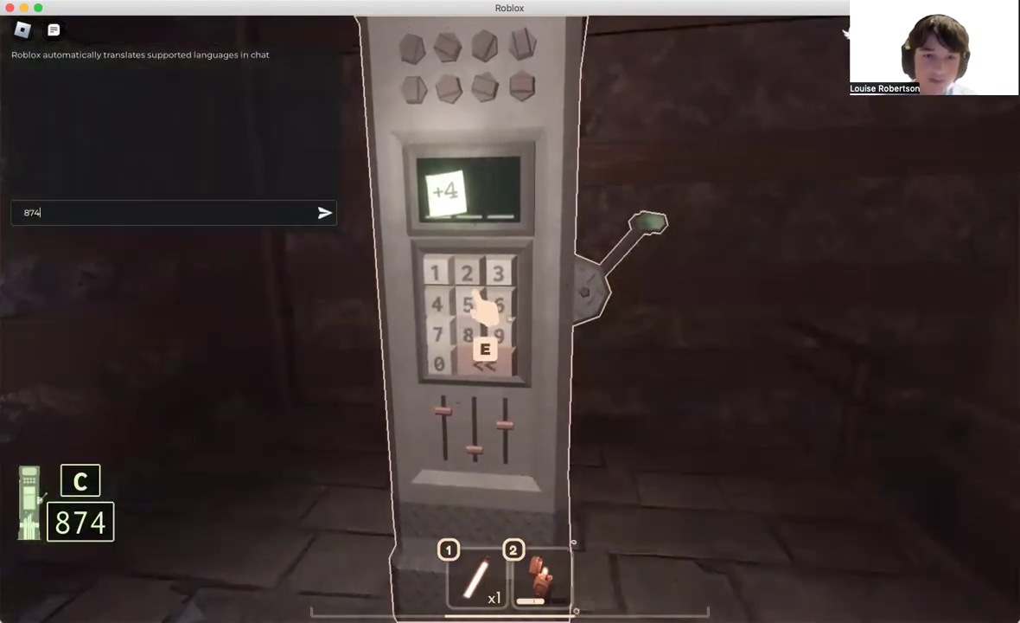
{"action": "type", "text": "e"}
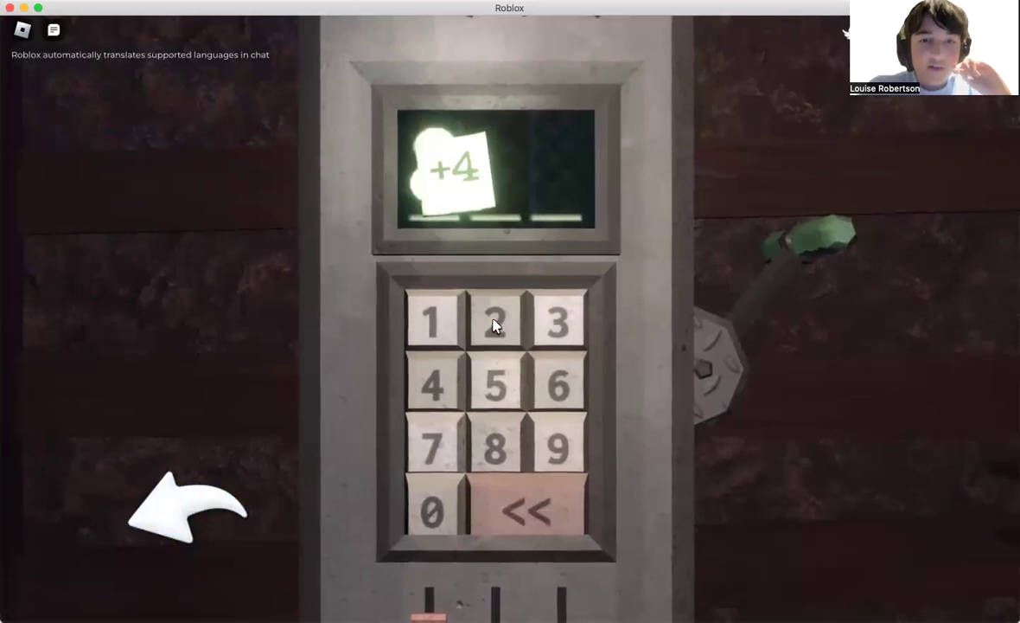
- Toggle the chat and leave anchor C's keypad close-up, stepping back from the C booth
{"action": "left_click", "coordinate": [54, 31]}
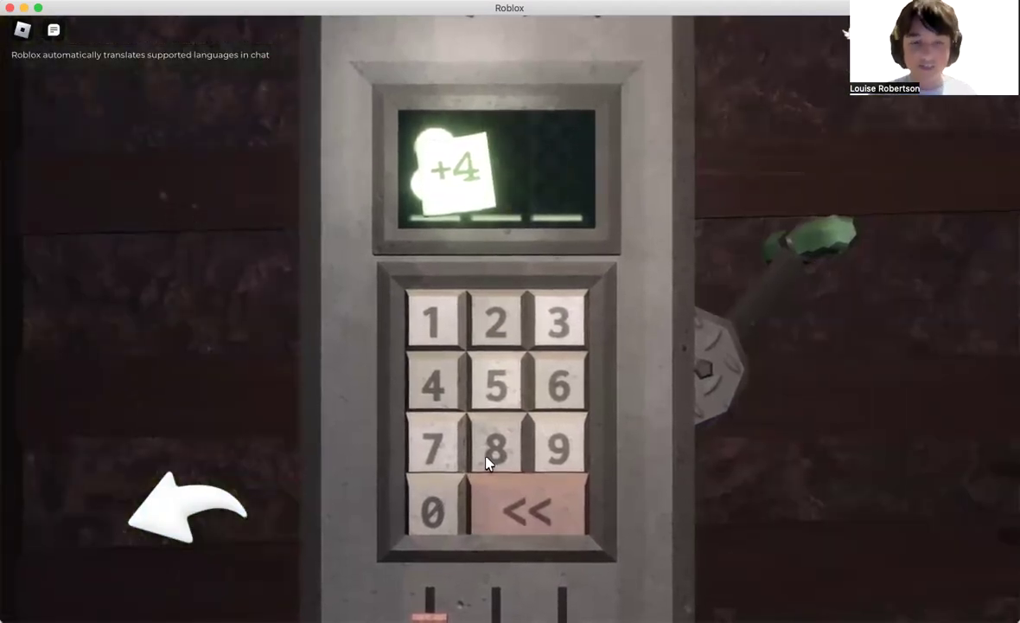
{"action": "key", "text": "slash"}
{"action": "type", "text": "874"}
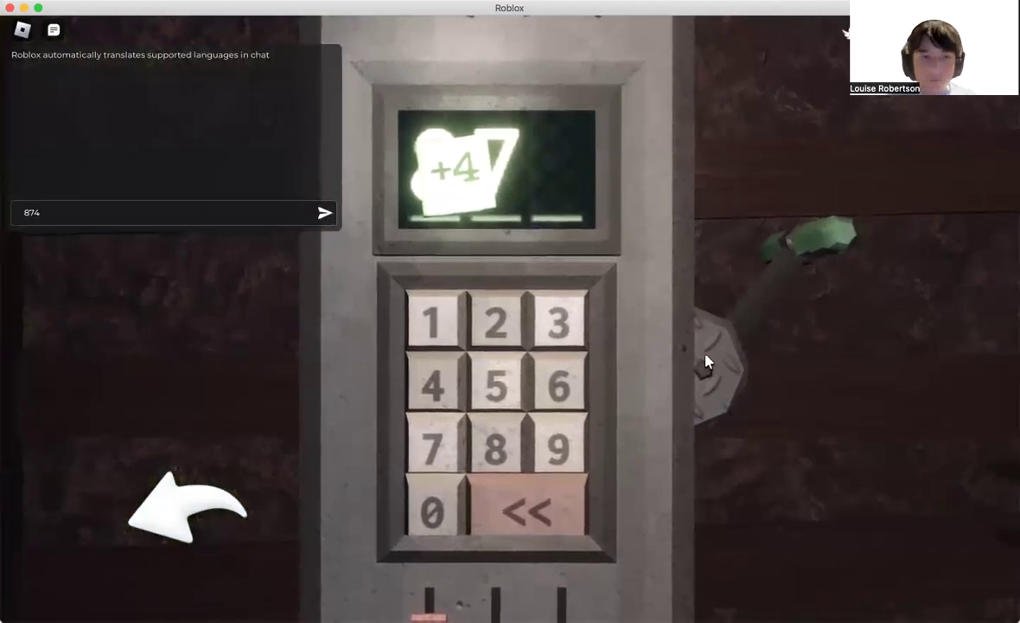
{"action": "left_click", "coordinate": [188, 511]}
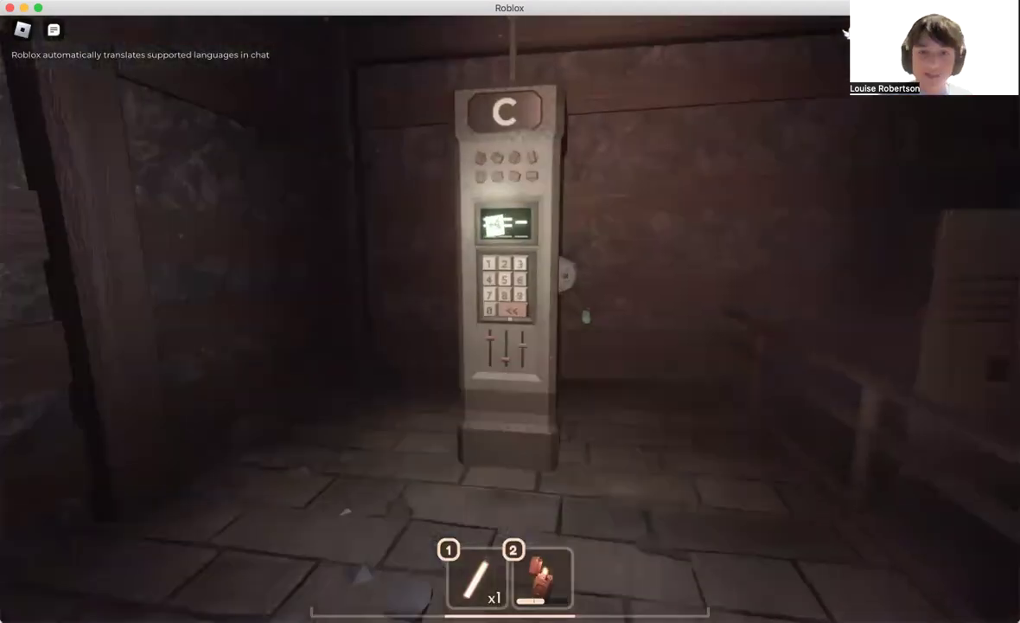
- Walk through the dark rooms and doorways over to the wooden crates
{"action": "key", "text": "w"}
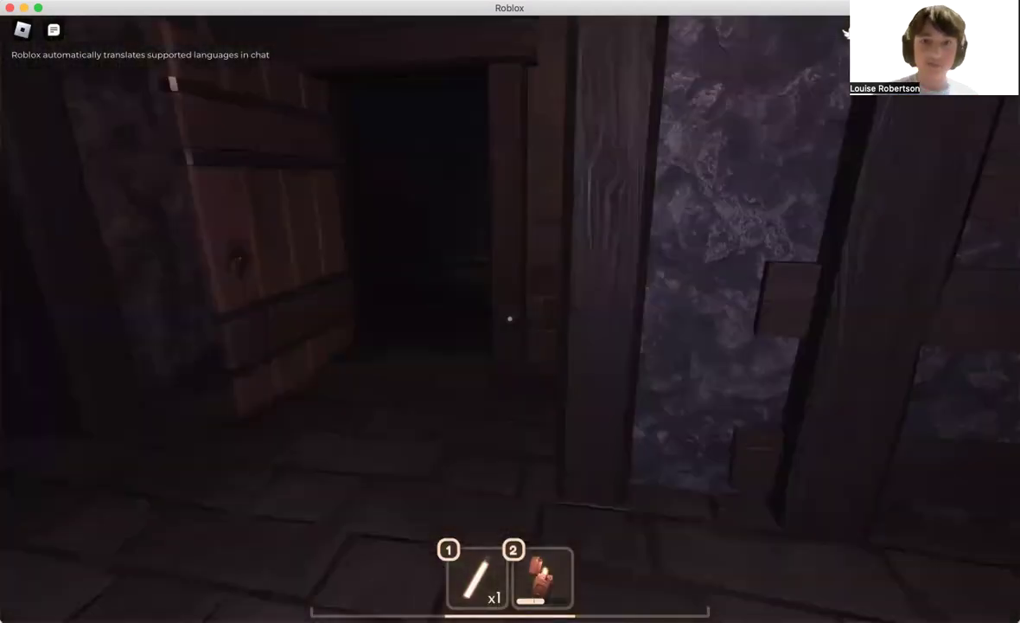
{"action": "key", "text": "w"}
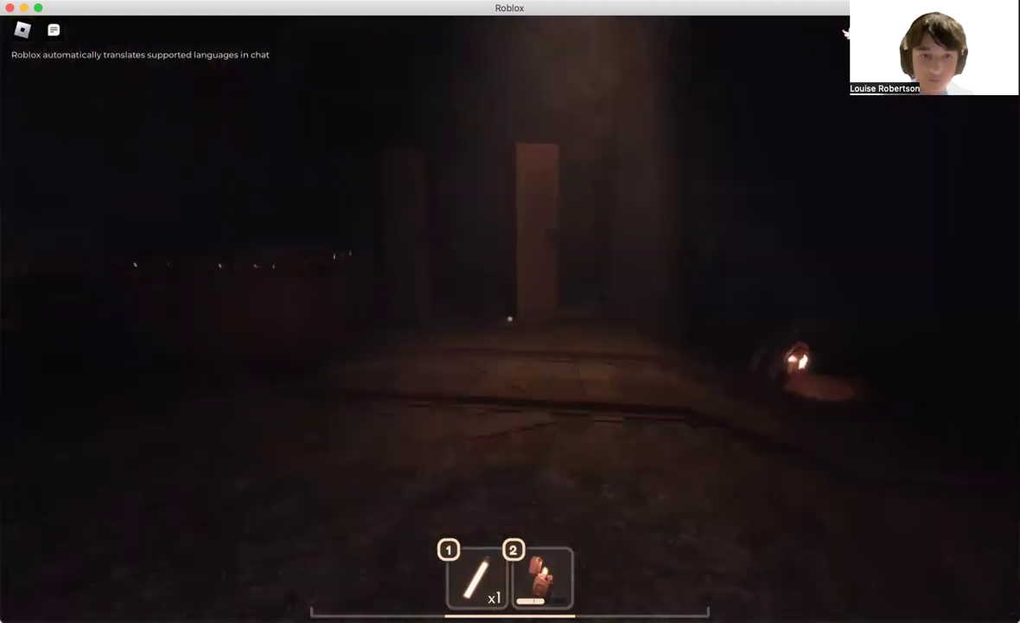
{"action": "key", "text": "w"}
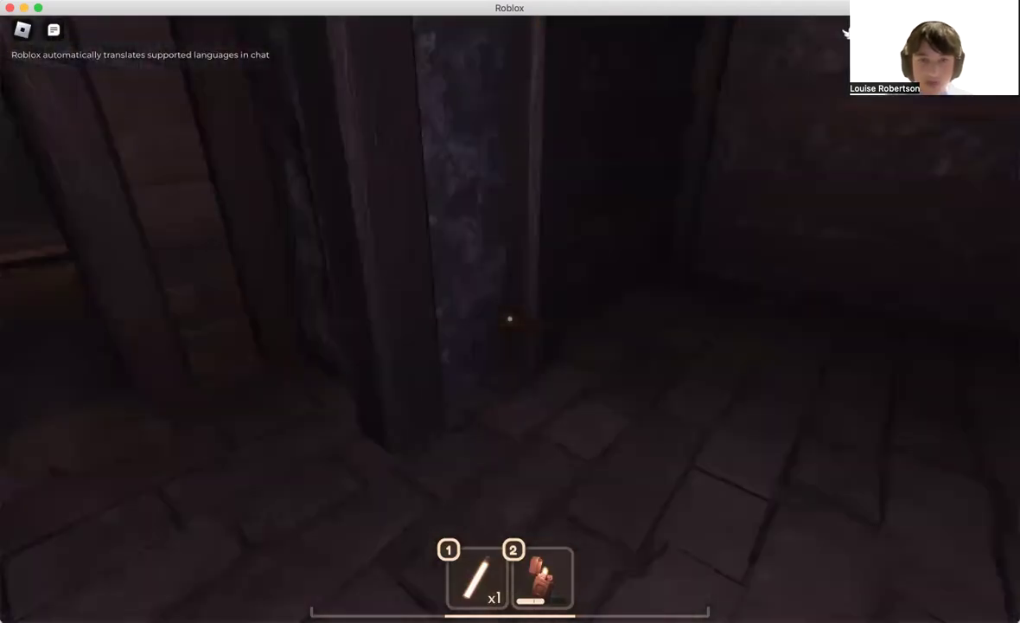
{"action": "key", "text": "w"}
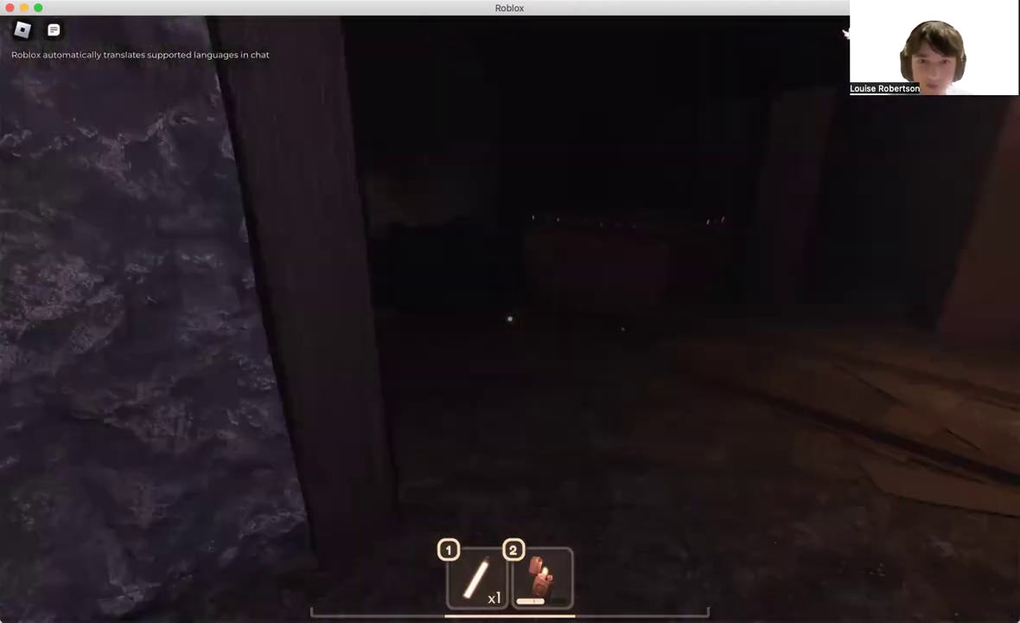
{"action": "key", "text": "w"}
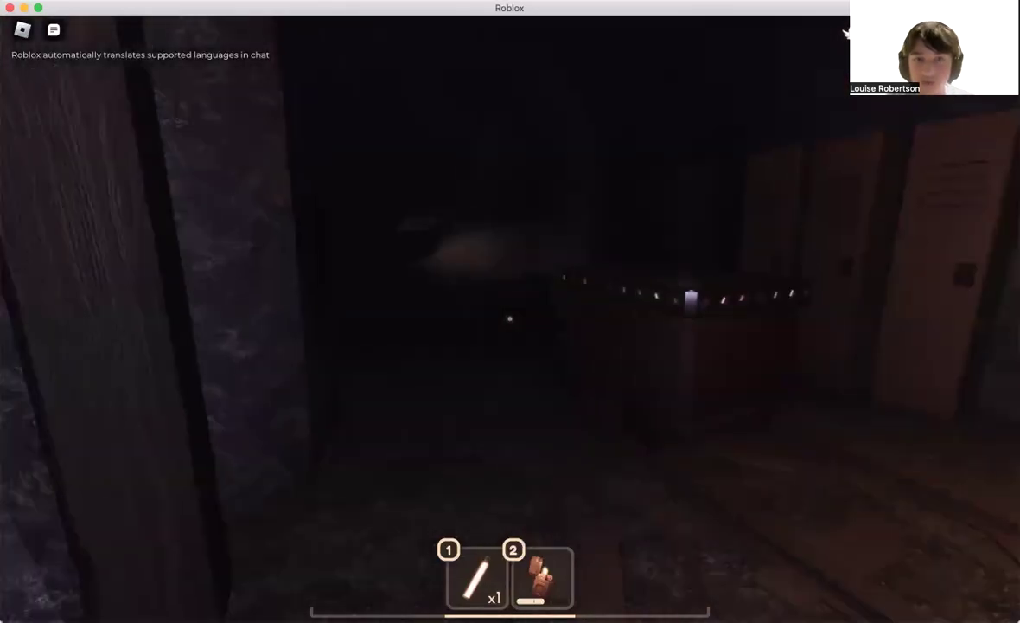
{"action": "key", "text": "w"}
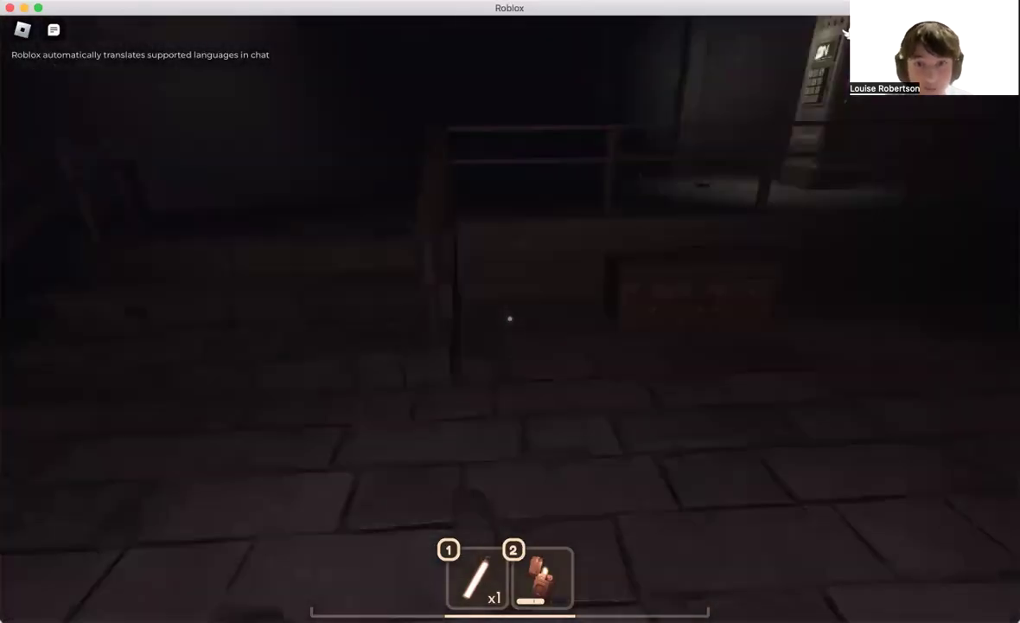
{"action": "key", "text": "w"}
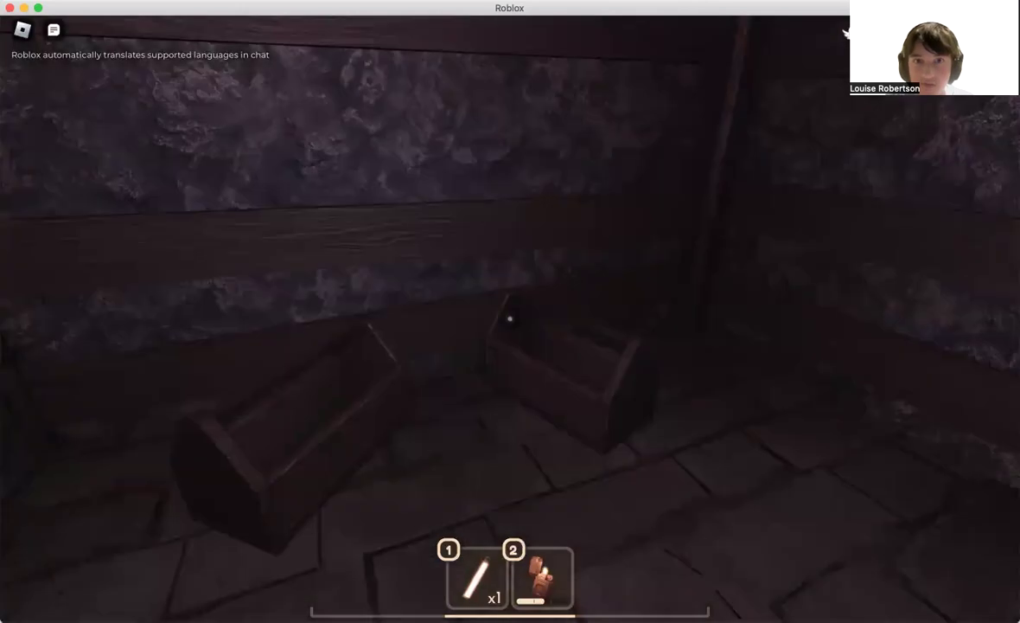
- Loop past the lockers and the C phone booth, back across the railing room
{"action": "key", "text": "w"}
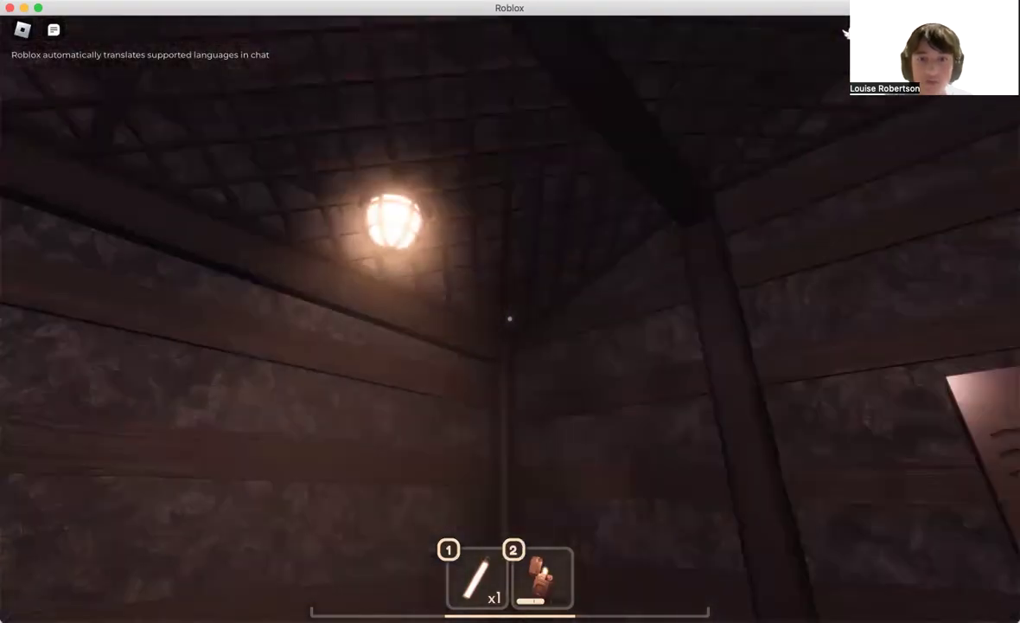
{"action": "key", "text": "w"}
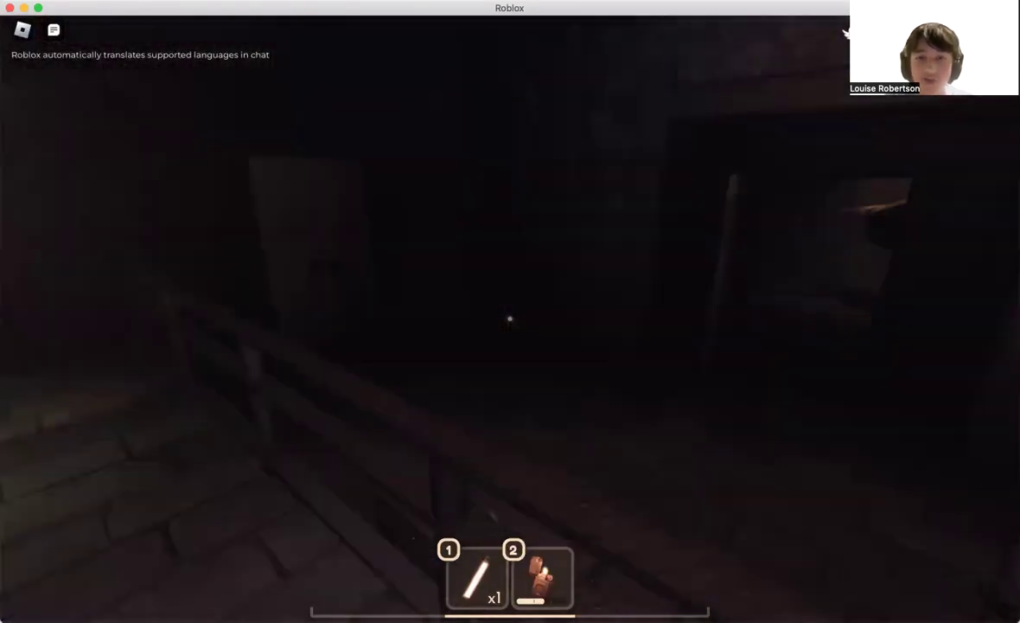
{"action": "key", "text": "w"}
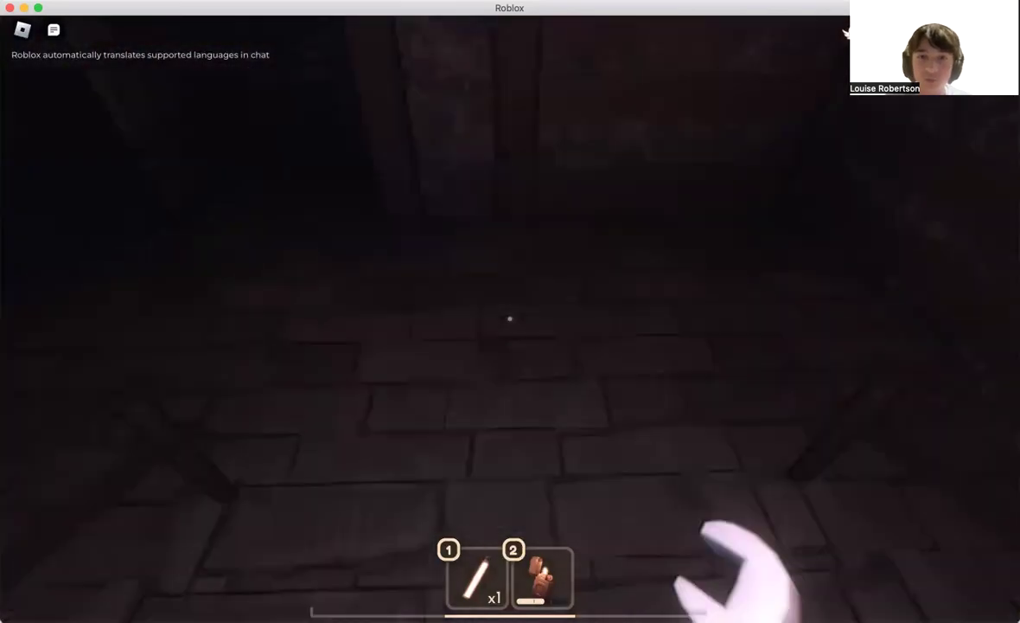
{"action": "key", "text": "w"}
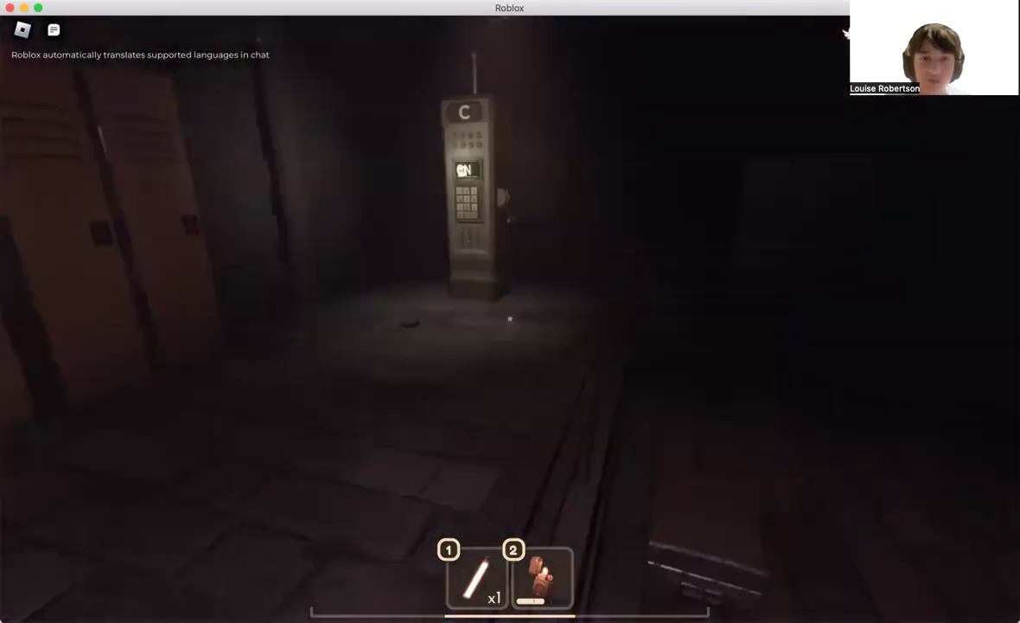
{"action": "key", "text": "w"}
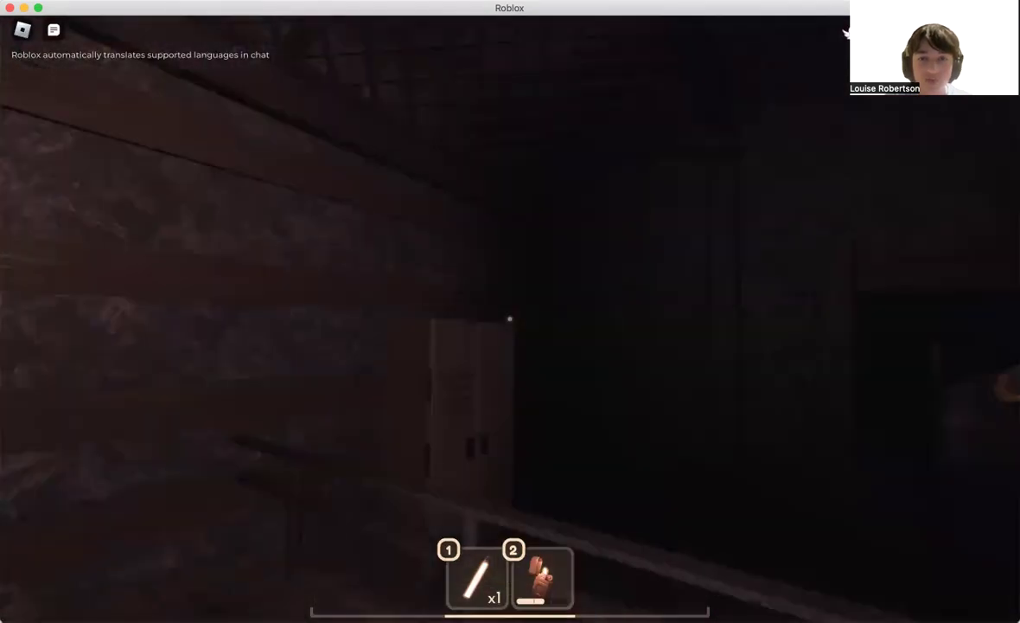
{"action": "key", "text": "w"}
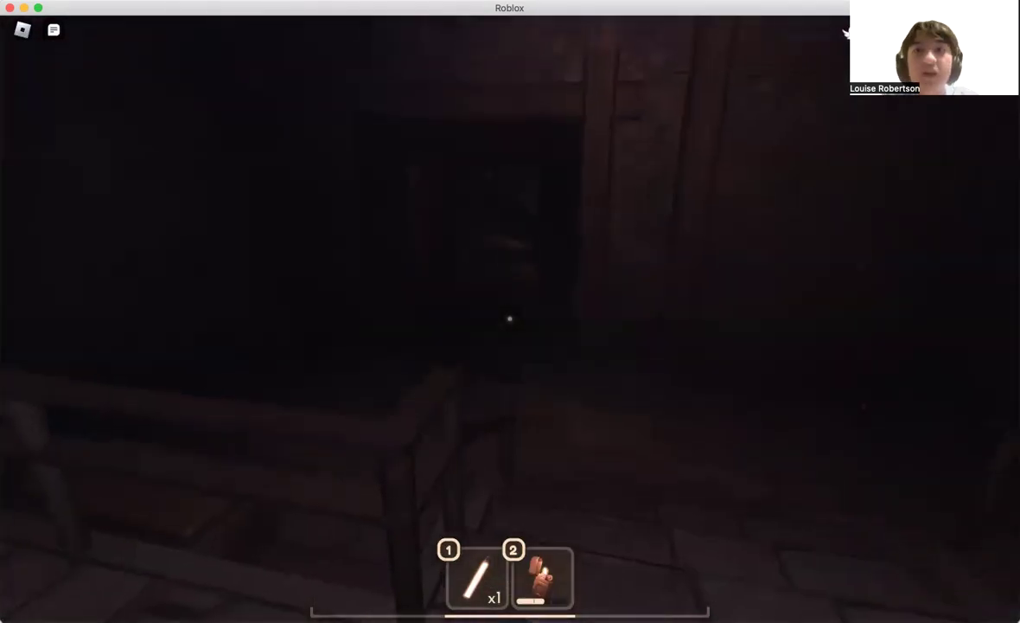
- Take glowsticks from the metal chest, raising the count to three, and walk to the lockers
{"action": "key", "text": "w"}
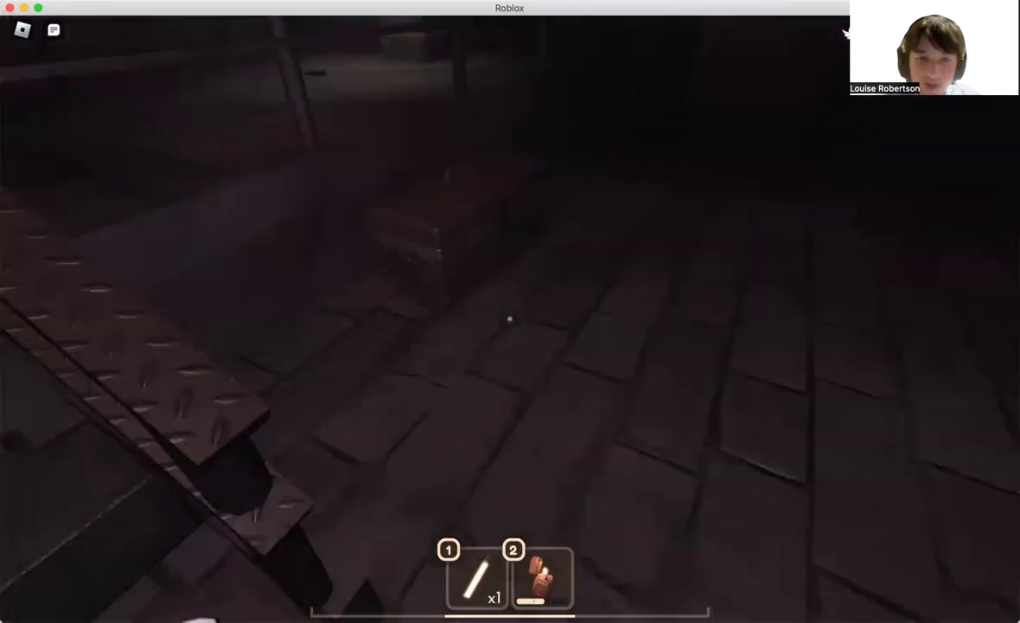
{"action": "key", "text": "e"}
{"action": "key", "text": "e"}
{"action": "key", "text": "e"}
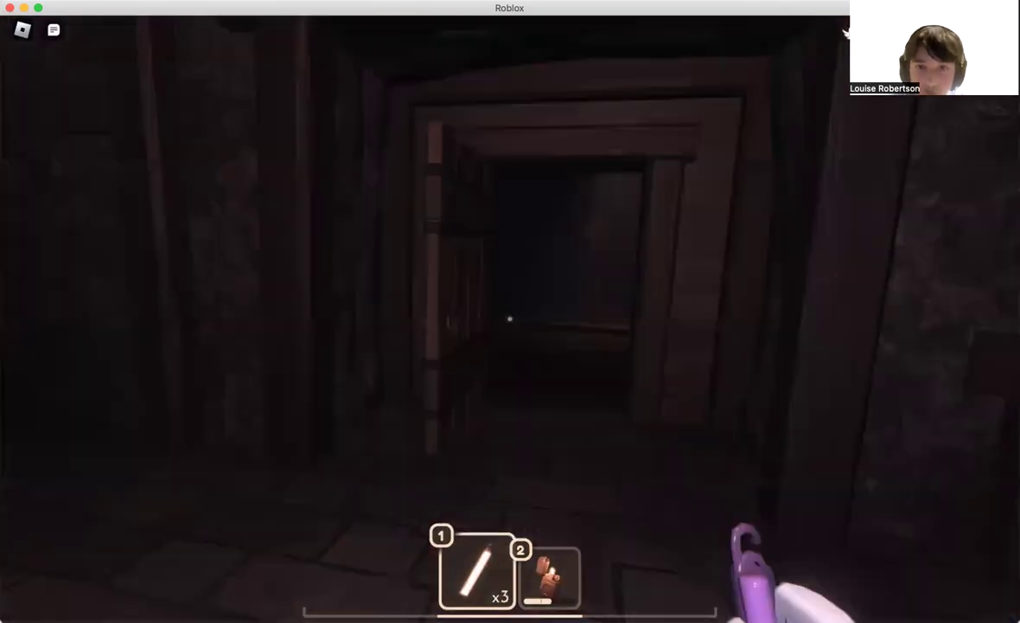
{"action": "key", "text": "w"}
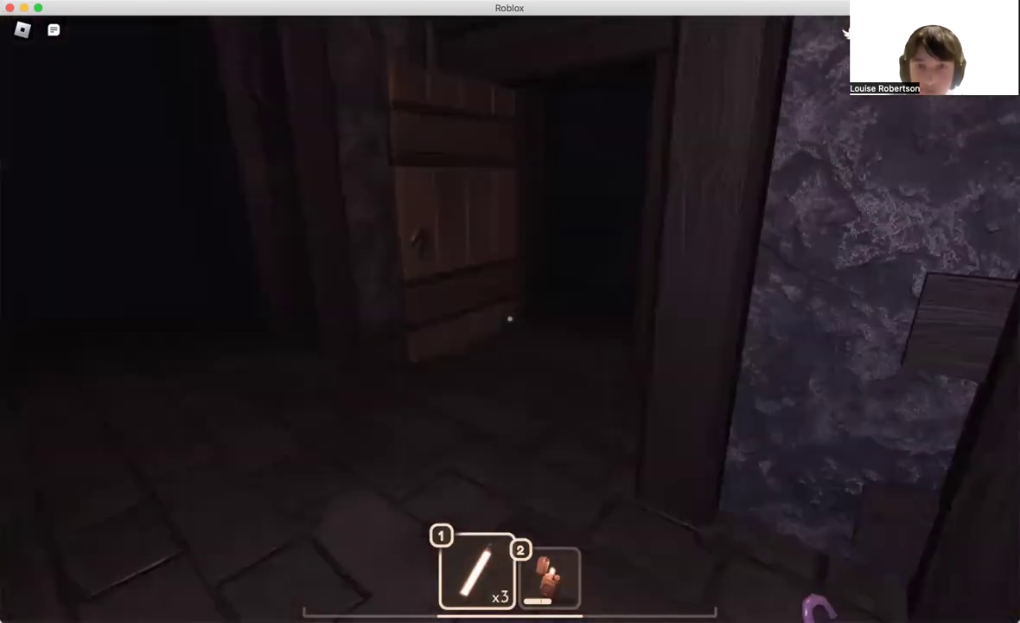
{"action": "key", "text": "w"}
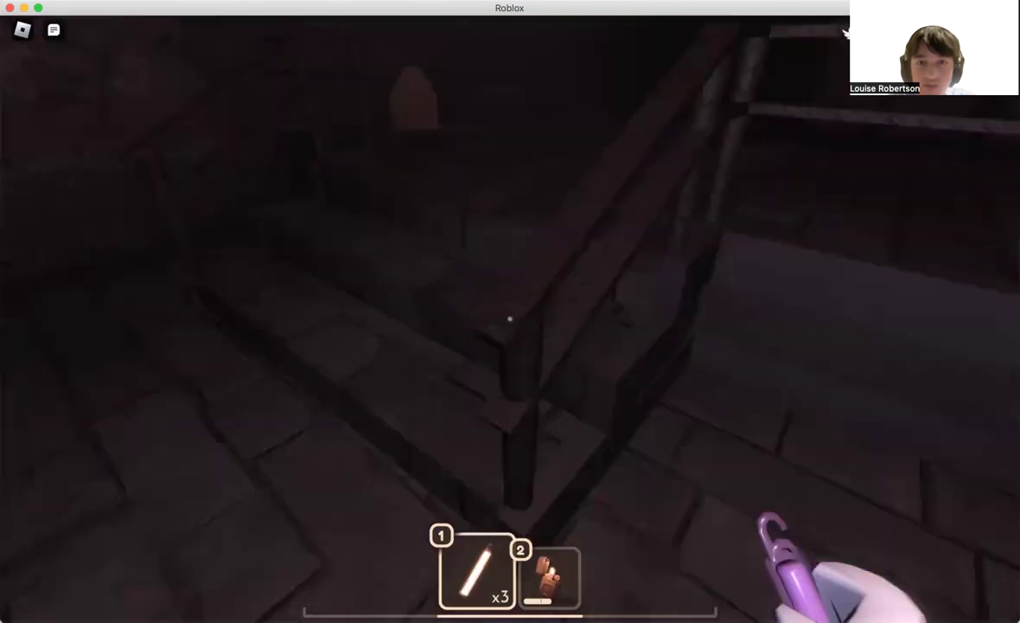
- Open the locker, take its glowstick for a total of four, and turn toward the doorway
{"action": "key", "text": "w"}
{"action": "key", "text": "e"}
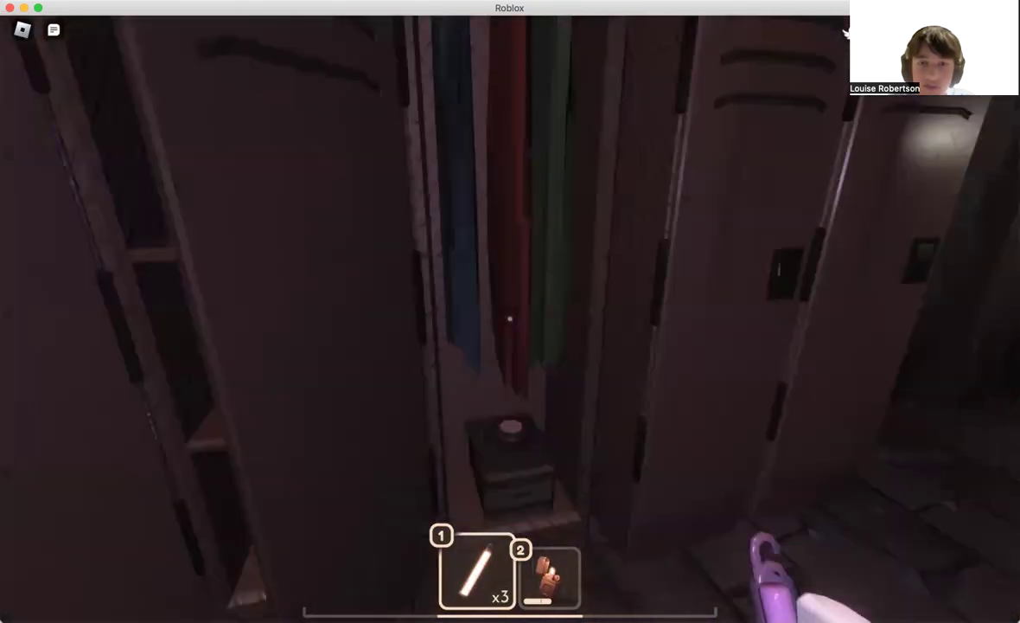
{"action": "key", "text": "w"}
{"action": "key", "text": "e"}
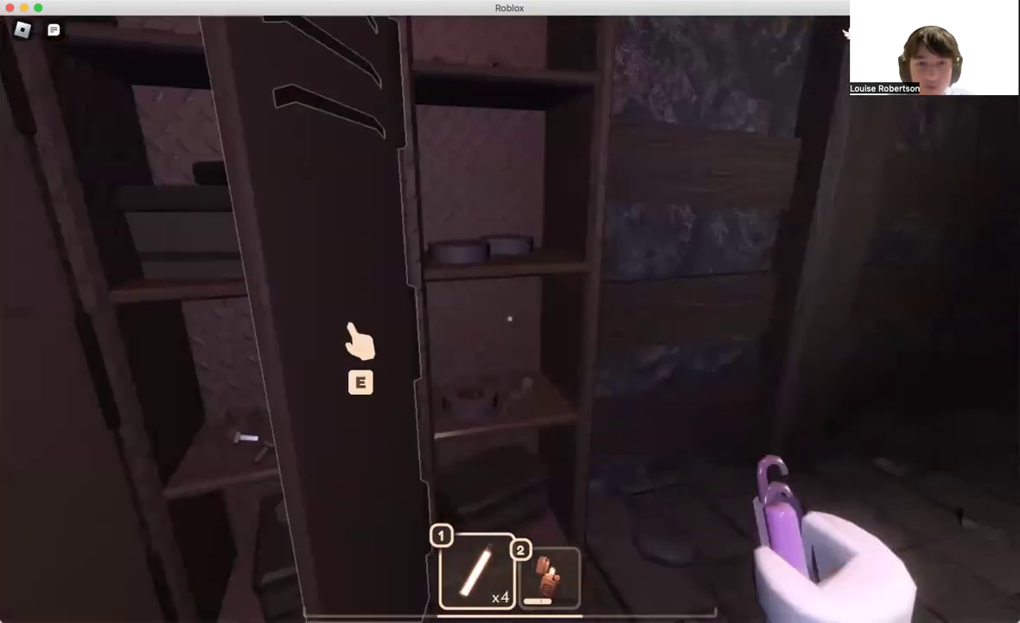
{"action": "key", "text": "w"}
{"action": "key", "text": "w"}
{"action": "key", "text": "w"}
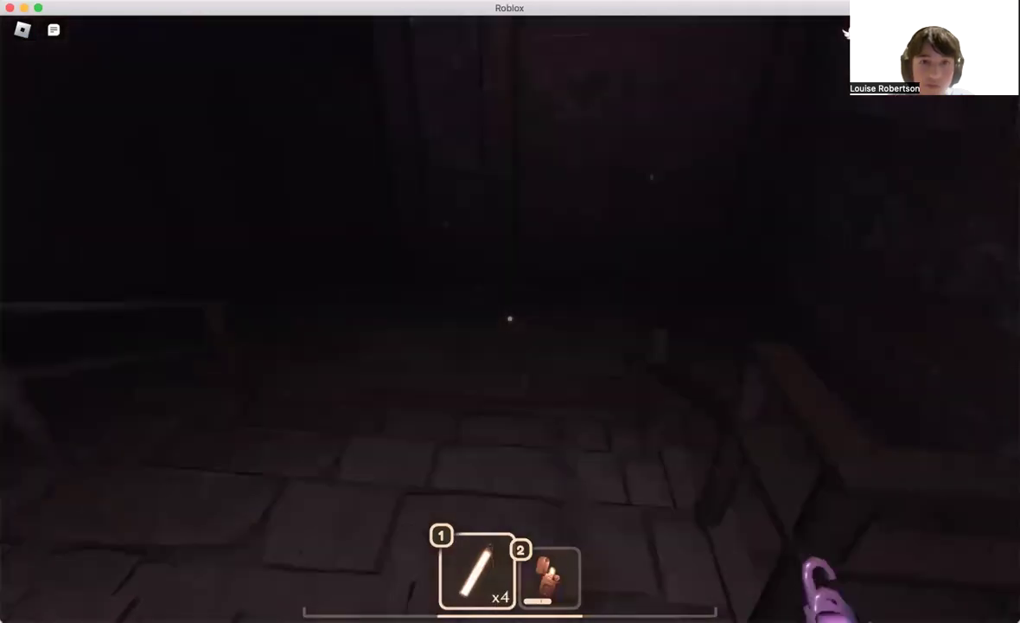
{"action": "key", "text": "w"}
{"action": "key", "text": "w"}
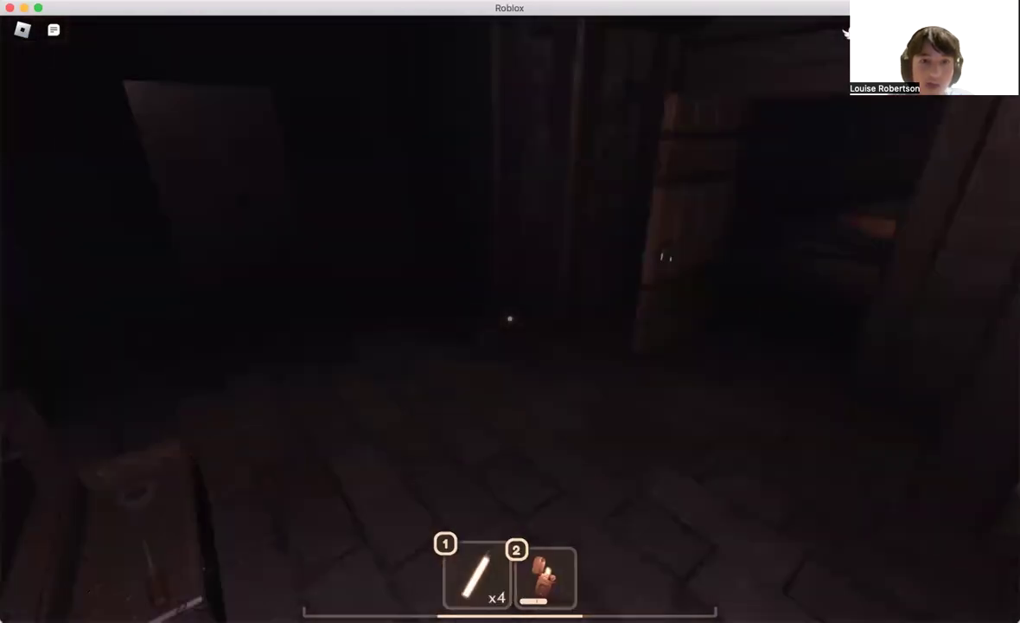
{"action": "key", "text": "w"}
{"action": "key", "text": "w"}
{"action": "key", "text": "w"}
{"action": "key", "text": "w"}
{"action": "key", "text": "w"}
{"action": "key", "text": "w"}
{"action": "key", "text": "w"}
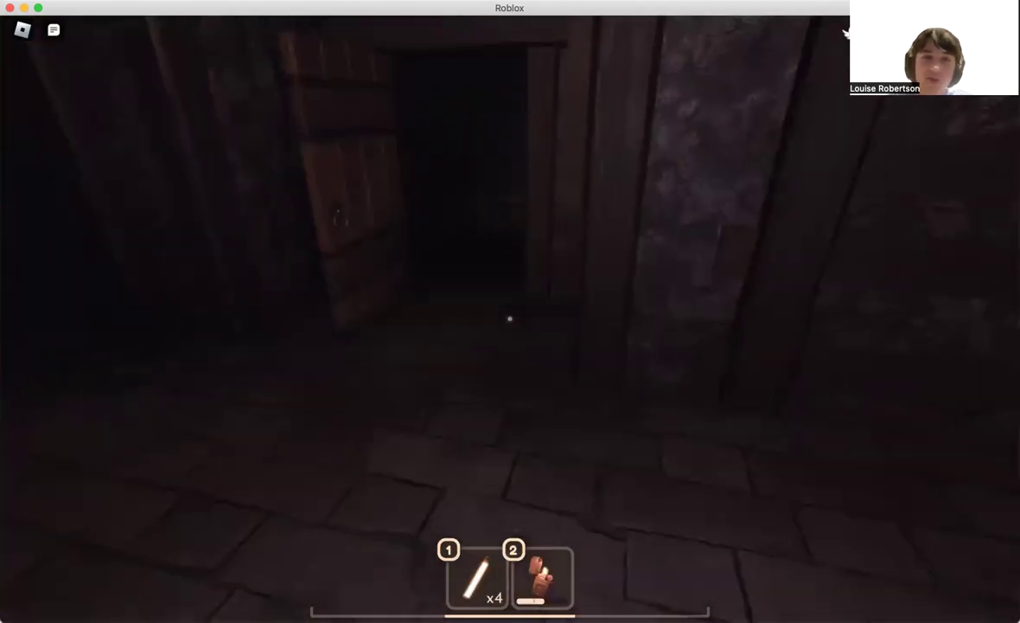
- Walk through the dark doorway and throw a glowstick to light the room
{"action": "key", "text": "w"}
{"action": "key", "text": "w"}
{"action": "key", "text": "w"}
{"action": "key", "text": "w"}
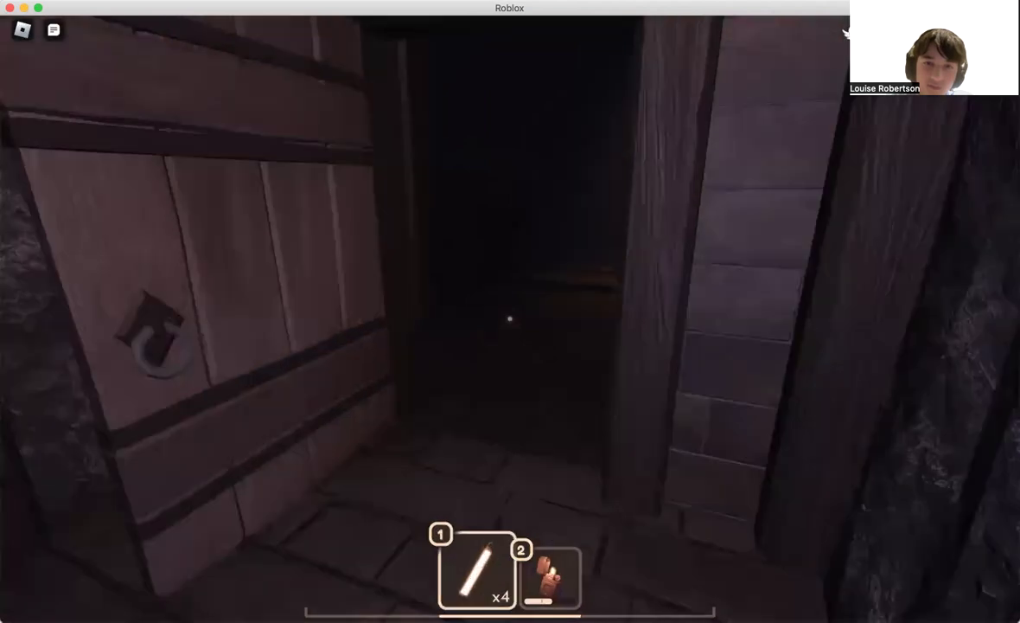
{"action": "key", "text": "w"}
{"action": "key", "text": "w"}
{"action": "key", "text": "w"}
{"action": "key", "text": "w"}
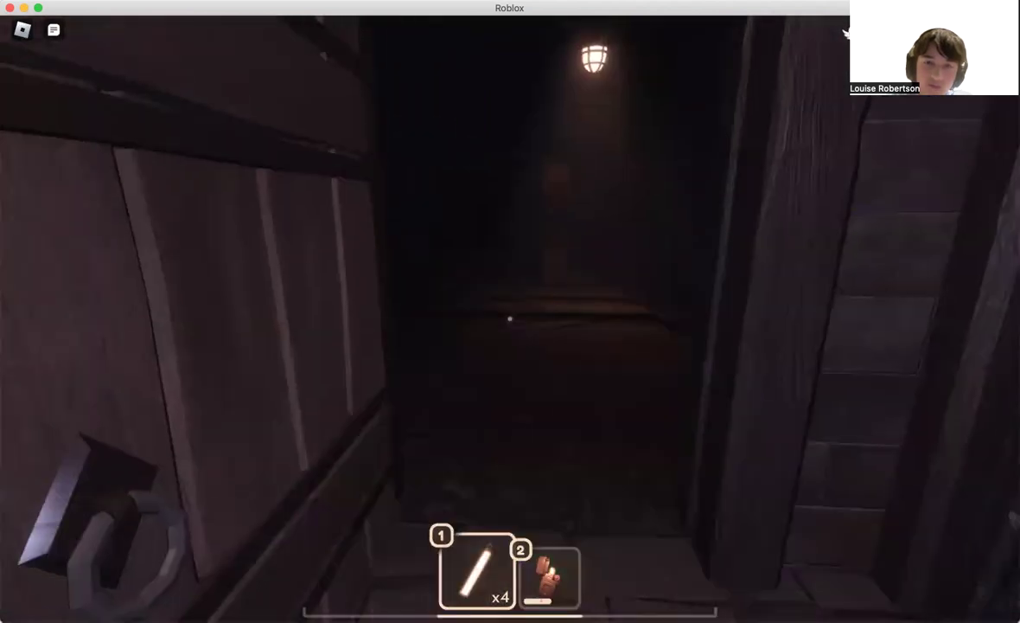
{"action": "left_click", "coordinate": [509, 320]}
{"action": "key", "text": "w"}
{"action": "key", "text": "w"}
{"action": "key", "text": "w"}
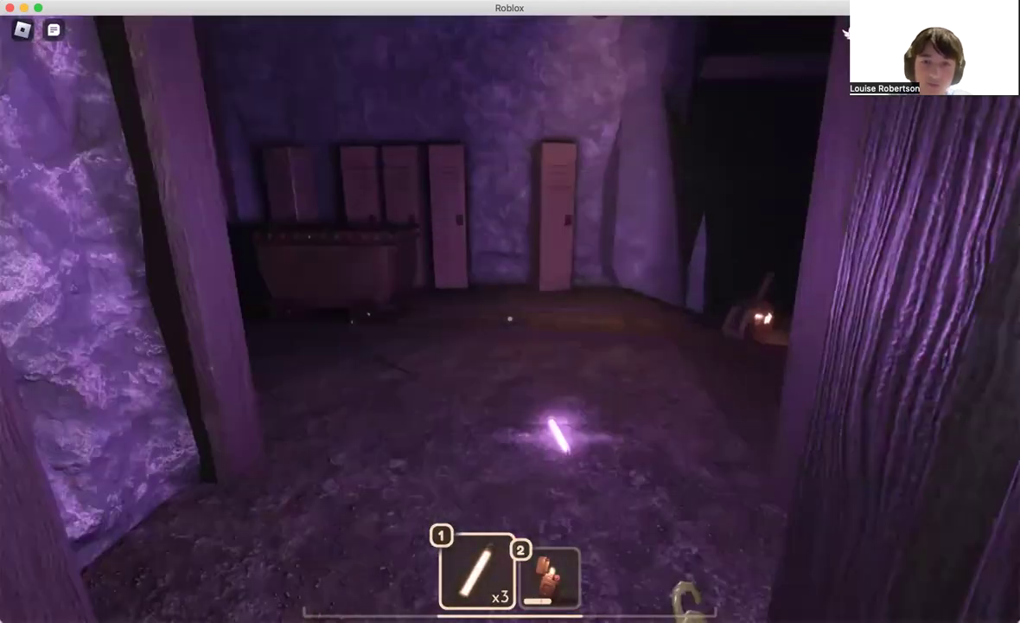
{"action": "key", "text": "w"}
- Cross the glowstick-lit room, turning left past the purple pillar to the stairs-room doorway
{"action": "key", "text": "w"}
{"action": "key", "text": "e"}
{"action": "key", "text": "w"}
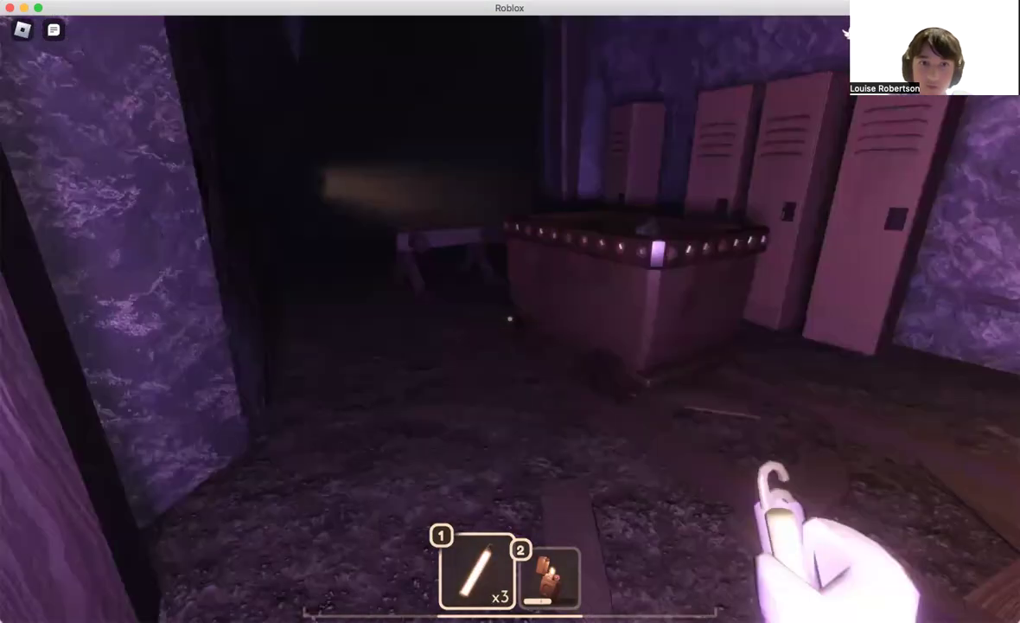
{"action": "key", "text": "a"}
{"action": "key", "text": "w"}
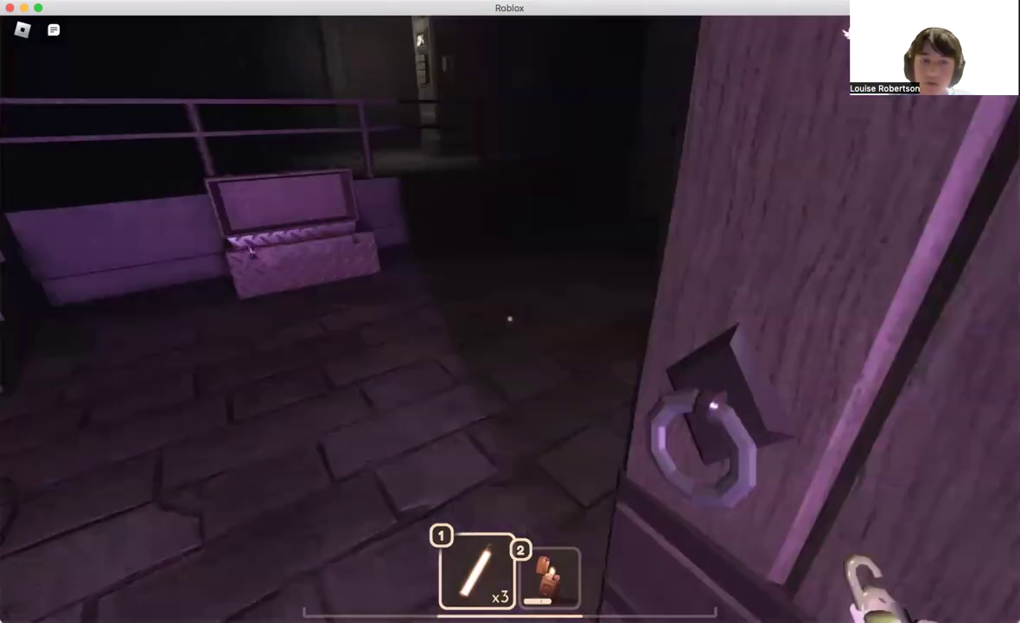
{"action": "key", "text": "w"}
{"action": "key", "text": "w"}
{"action": "key", "text": "w"}
{"action": "key", "text": "w"}
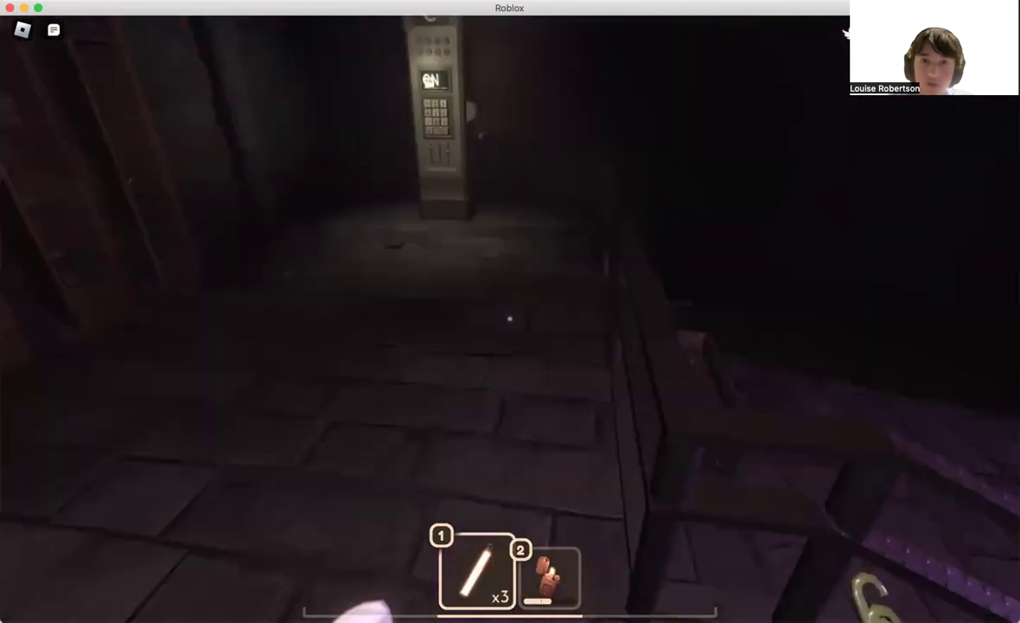
{"action": "key", "text": "w"}
- Cross the walkway and the locker room, then go deep into the pitch-dark corridor
{"action": "key", "text": "w"}
{"action": "key", "text": "w"}
{"action": "key", "text": "w"}
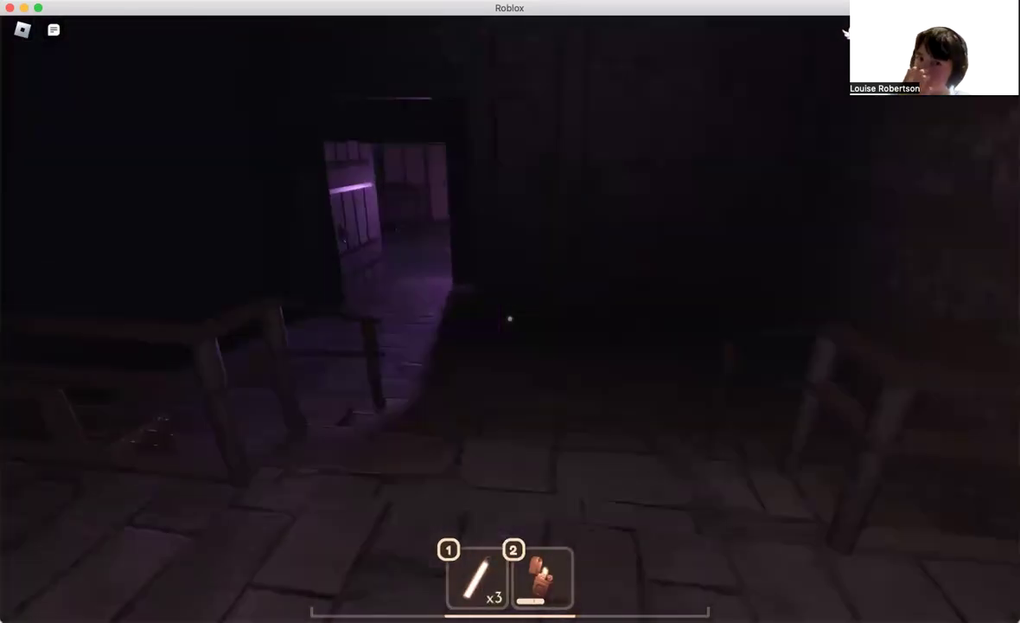
{"action": "key", "text": "w"}
{"action": "key", "text": "w"}
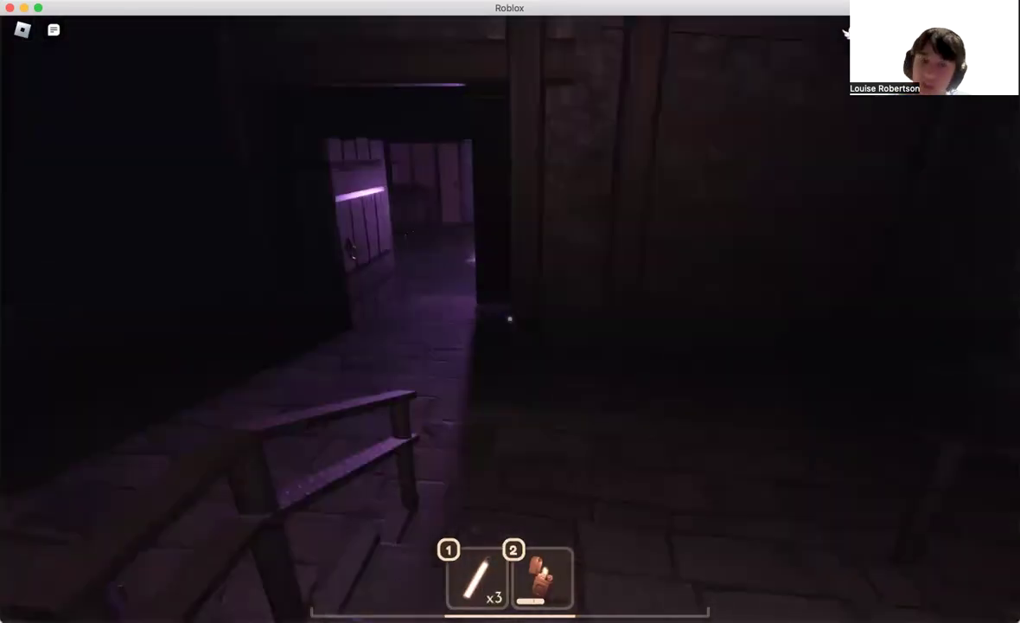
{"action": "key", "text": "w"}
{"action": "key", "text": "w"}
{"action": "key", "text": "w"}
{"action": "key", "text": "w"}
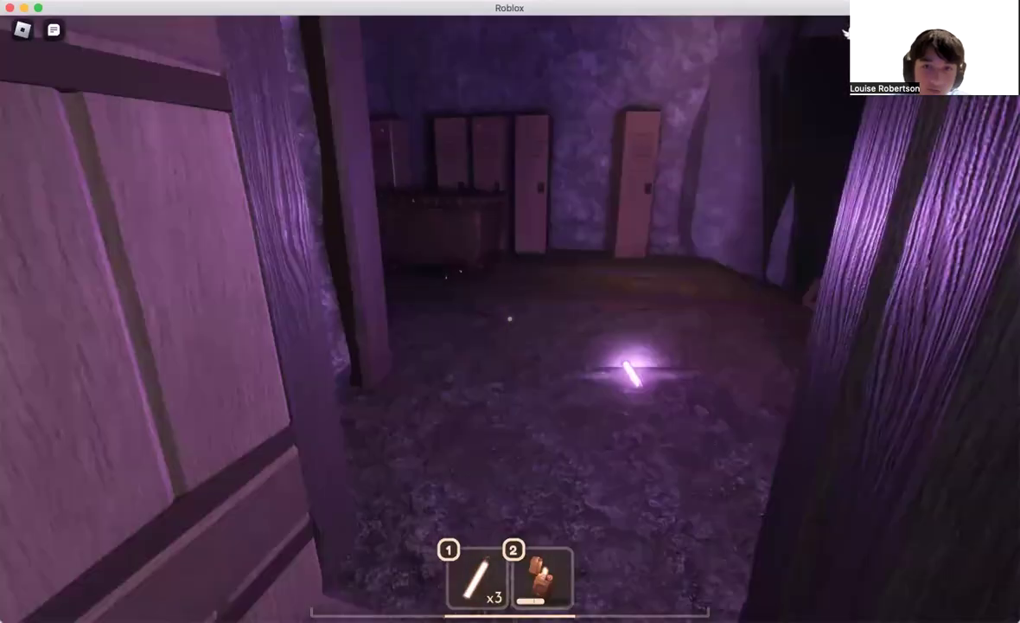
{"action": "key", "text": "w"}
{"action": "key", "text": "w"}
{"action": "key", "text": "w"}
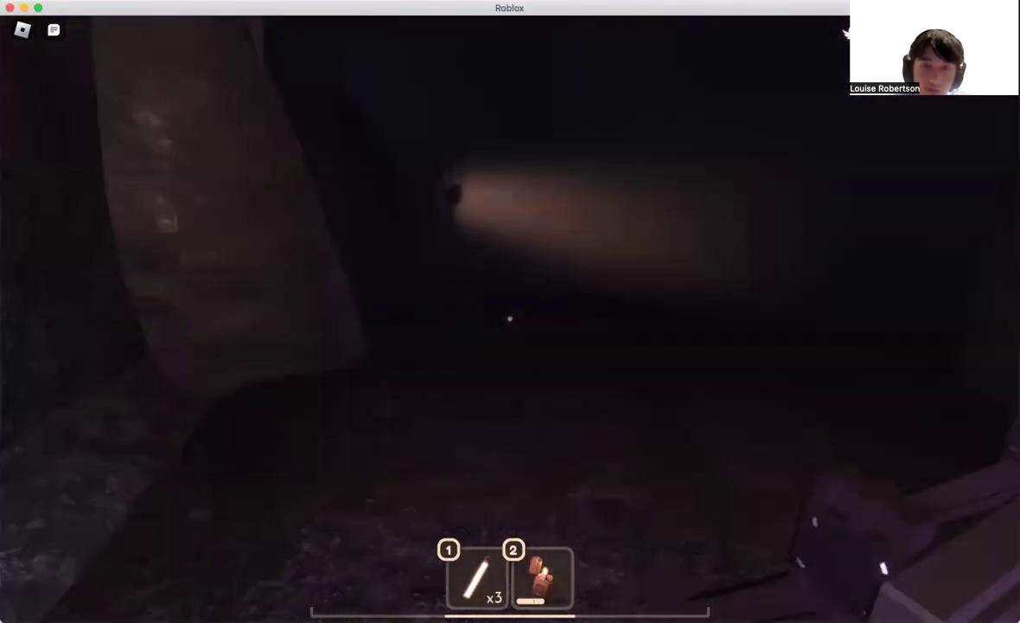
{"action": "key", "text": "w"}
{"action": "key", "text": "w"}
{"action": "key", "text": "w"}
{"action": "key", "text": "w"}
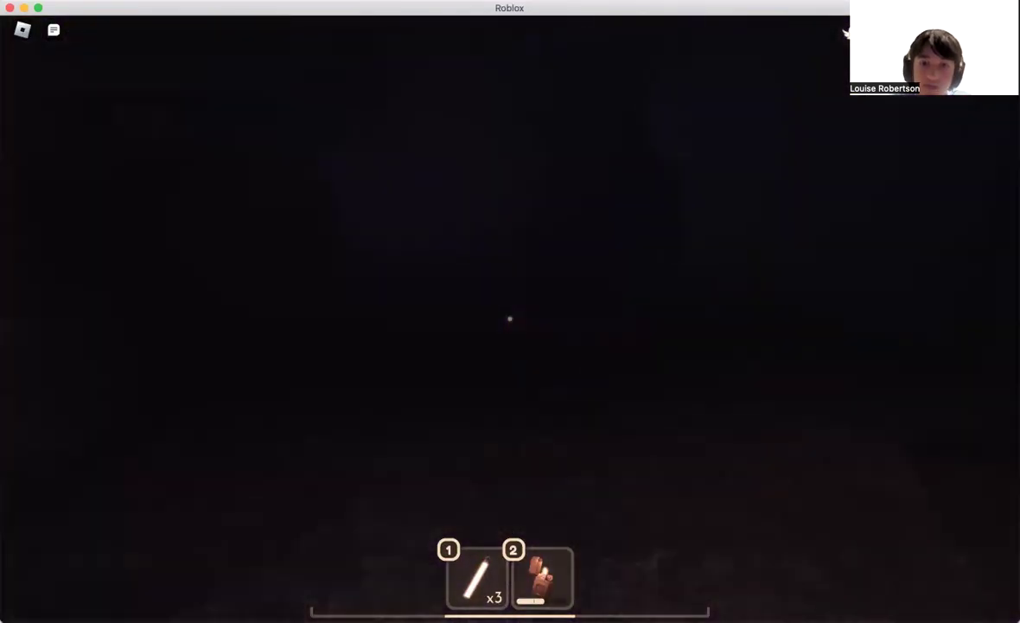
- Weave past the cave boulders along the rock wall, turning away from the huge-mouthed monster
{"action": "key", "text": "w"}
{"action": "key", "text": "w"}
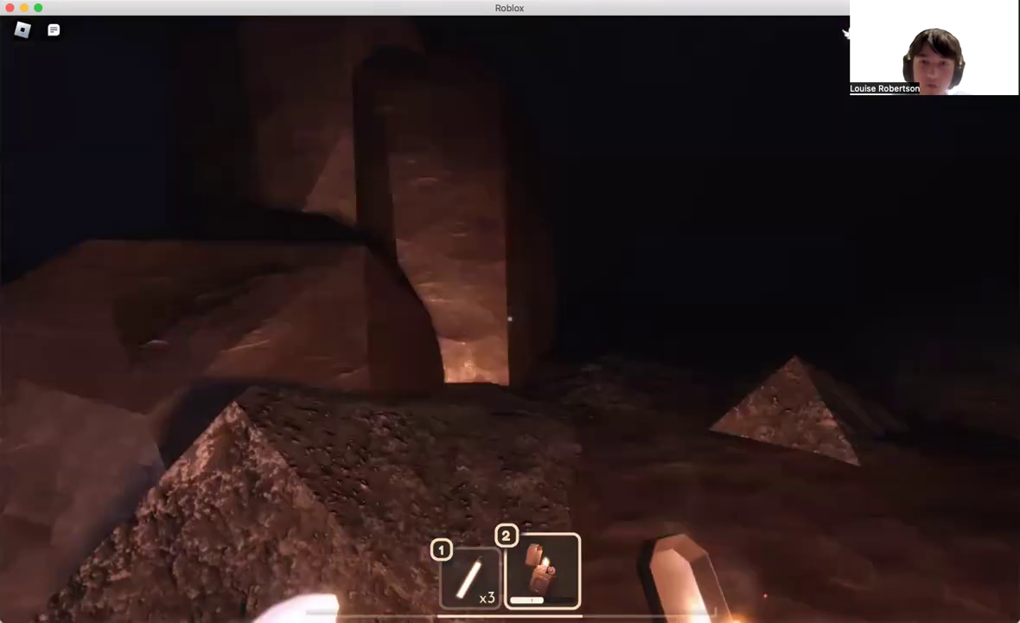
{"action": "key", "text": "w"}
{"action": "key", "text": "w"}
{"action": "key", "text": "w"}
{"action": "key", "text": "w"}
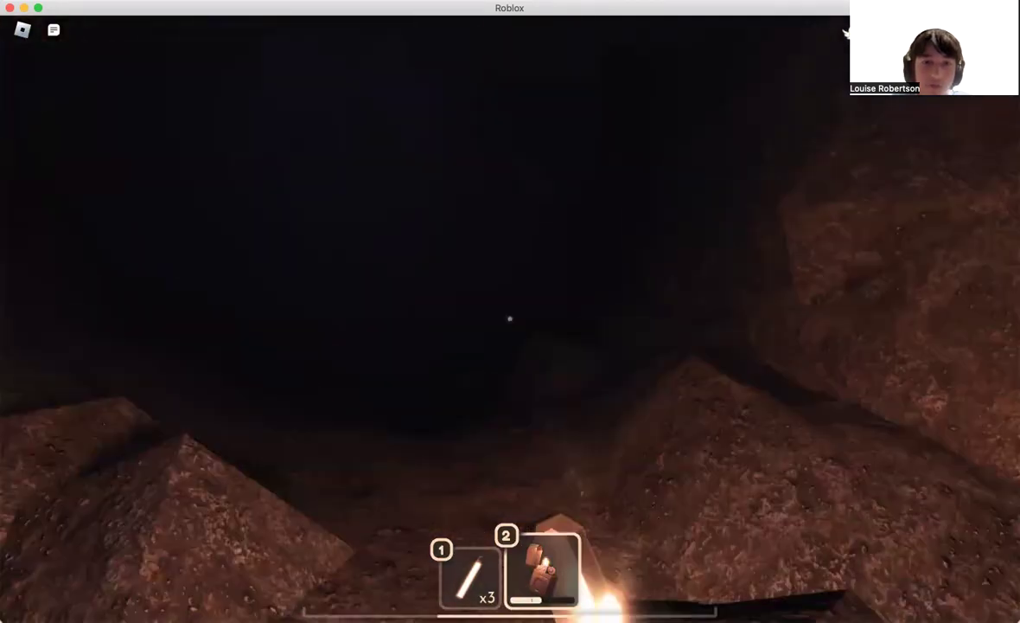
{"action": "key", "text": "w"}
{"action": "key", "text": "w"}
{"action": "key", "text": "w"}
{"action": "key", "text": "w"}
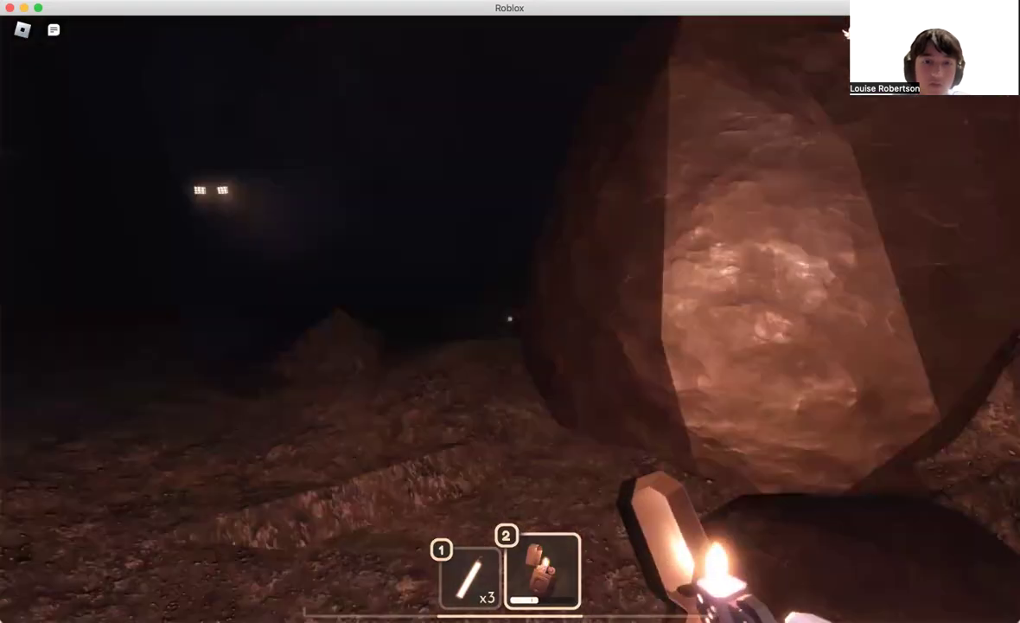
{"action": "key", "text": "w"}
{"action": "key", "text": "w"}
{"action": "key", "text": "w"}
{"action": "key", "text": "w"}
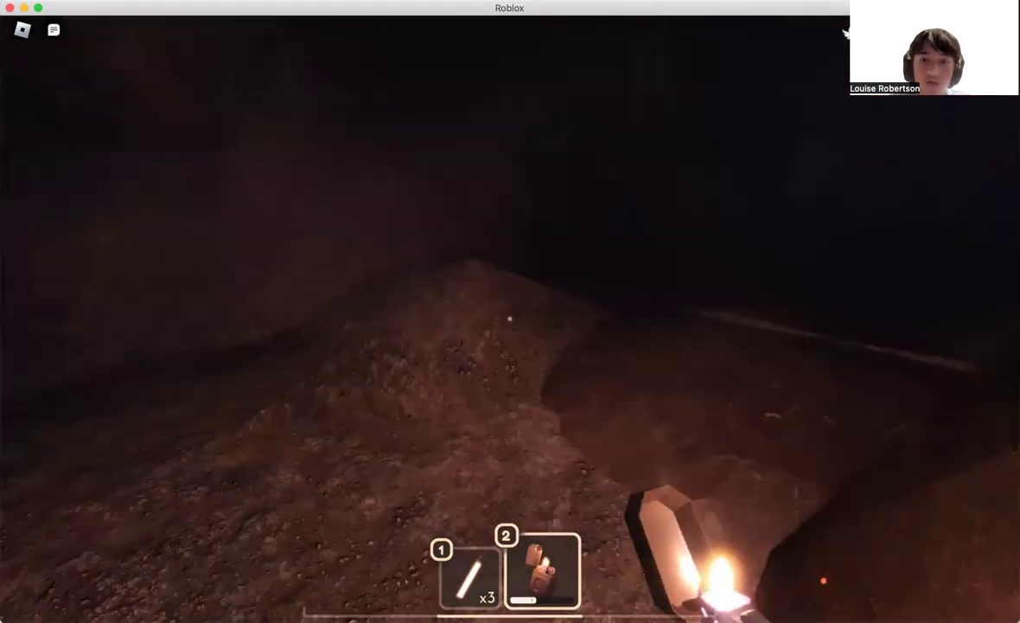
{"action": "key", "text": "w"}
{"action": "key", "text": "w"}
{"action": "key", "text": "w"}
{"action": "key", "text": "w"}
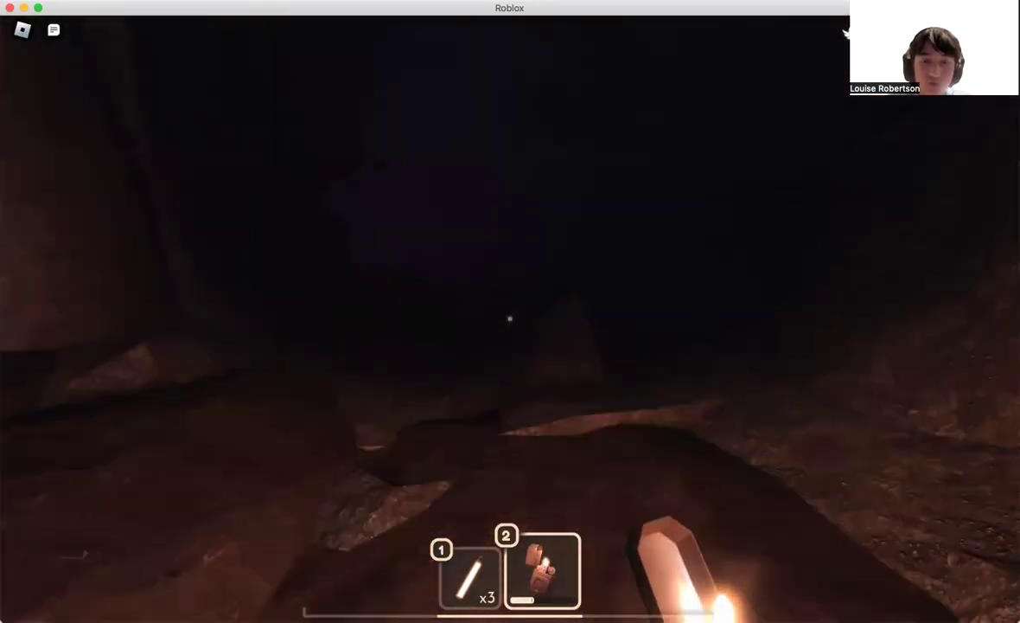
{"action": "key", "text": "w"}
{"action": "key", "text": "w"}
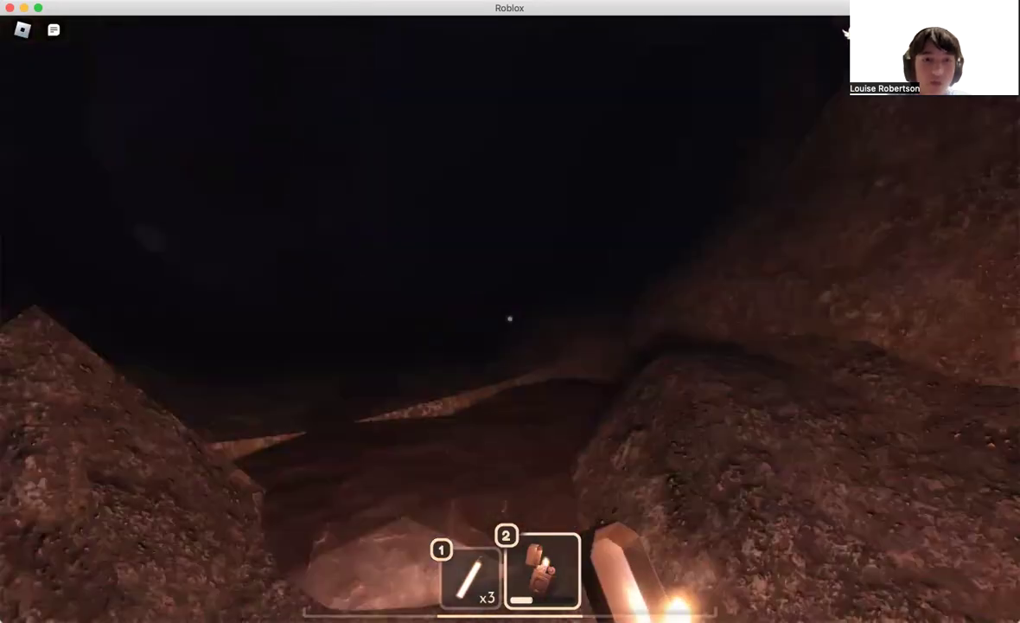
{"action": "key", "text": "w"}
{"action": "key", "text": "w"}
{"action": "key", "text": "w"}
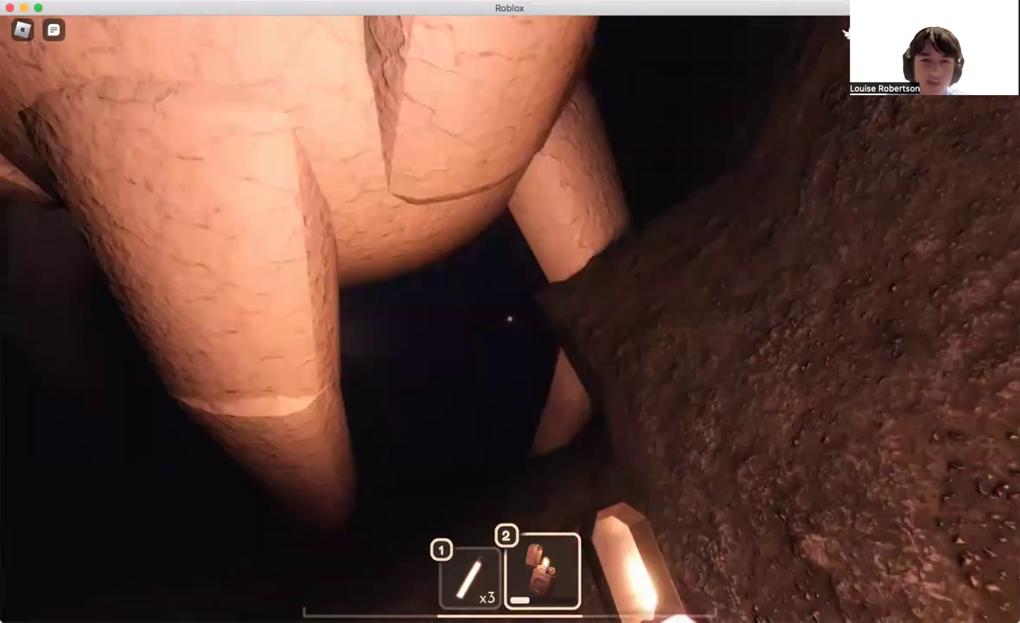
{"action": "left_click_drag", "start_coordinate": [510, 320], "coordinate": [259, 320]}
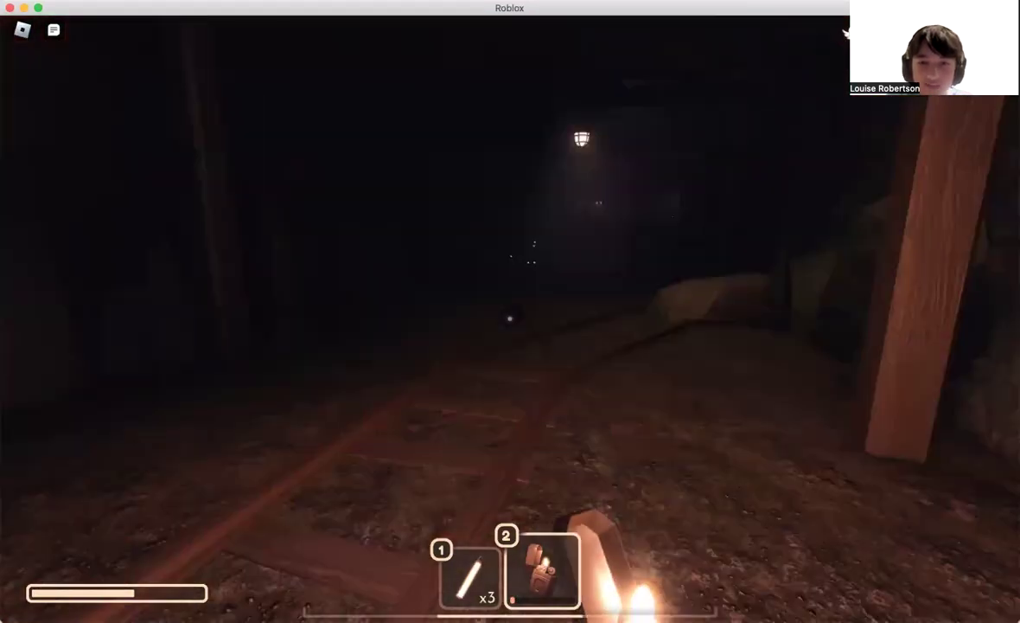
- Unequip the lighter with key 2 near the anchor terminal
{"action": "key", "text": "2"}
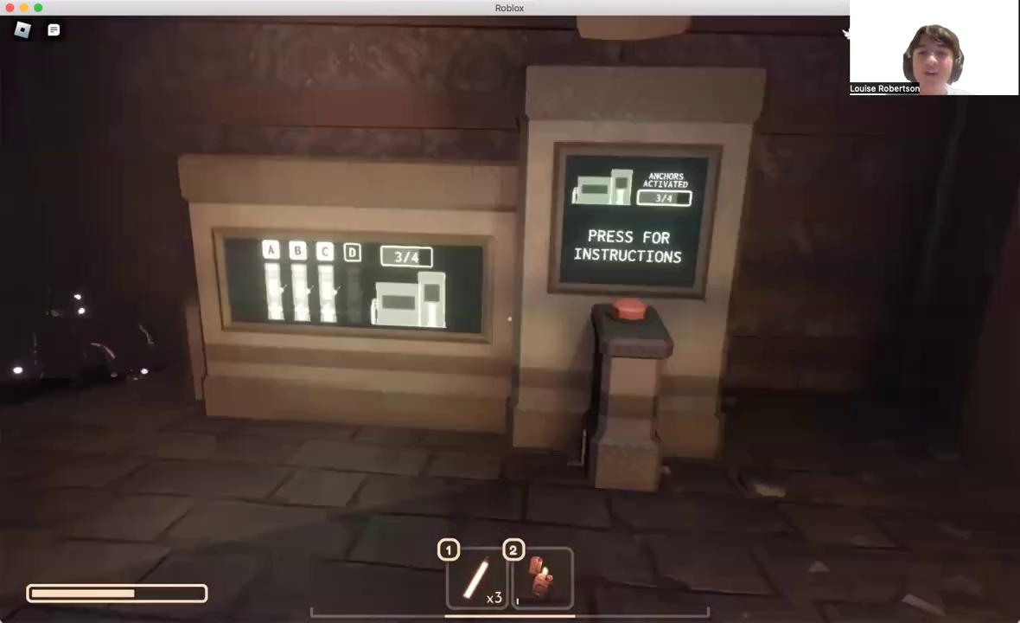
- Activate the terminal to reveal anchor D's code 701 and note it in chat
{"action": "key", "text": "e"}
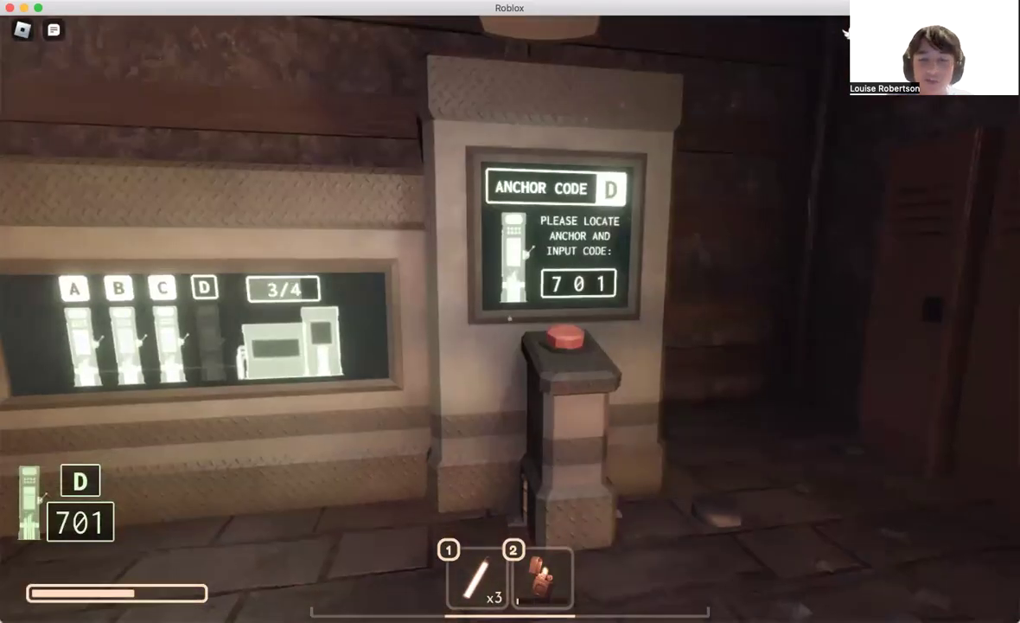
{"action": "key", "text": "slash"}
{"action": "type", "text": "8"}
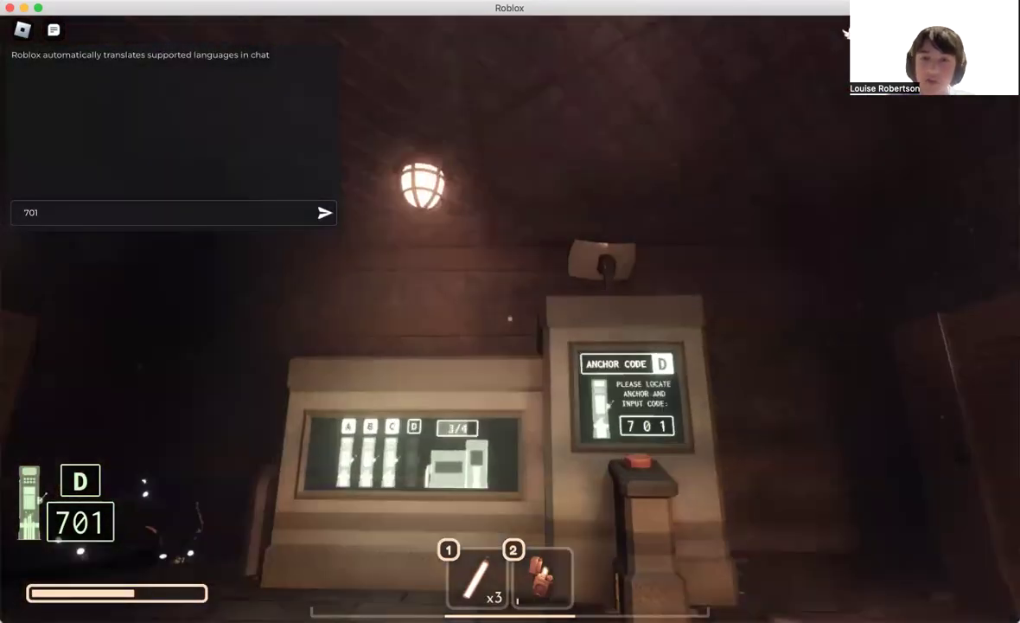
- Walk from the terminal down the dark corridor, past the floor creature and the wooden door
{"action": "key", "text": "w"}
{"action": "key", "text": "w"}
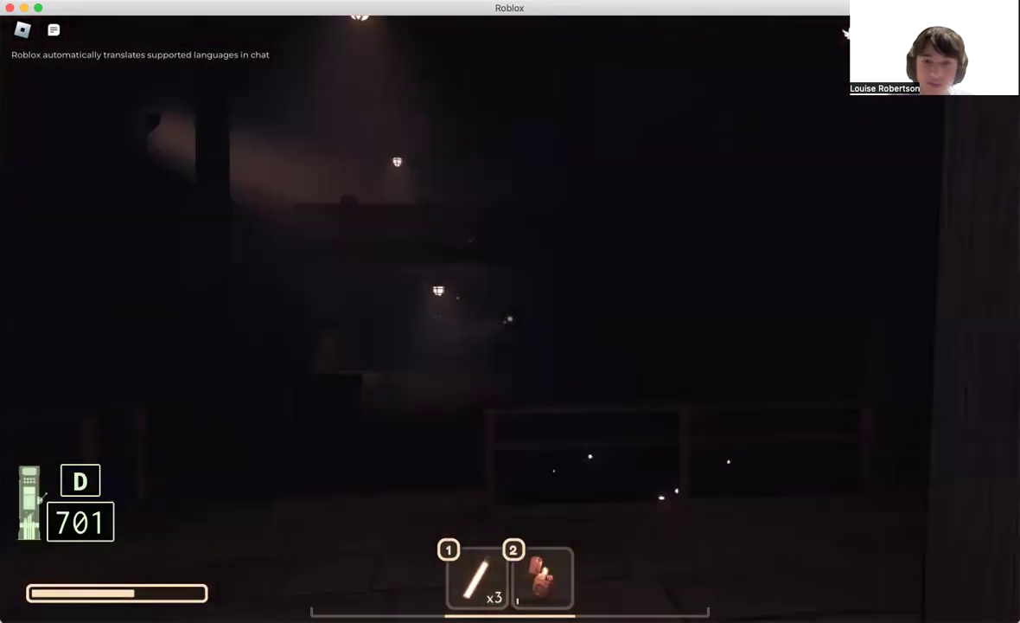
{"action": "key", "text": "w"}
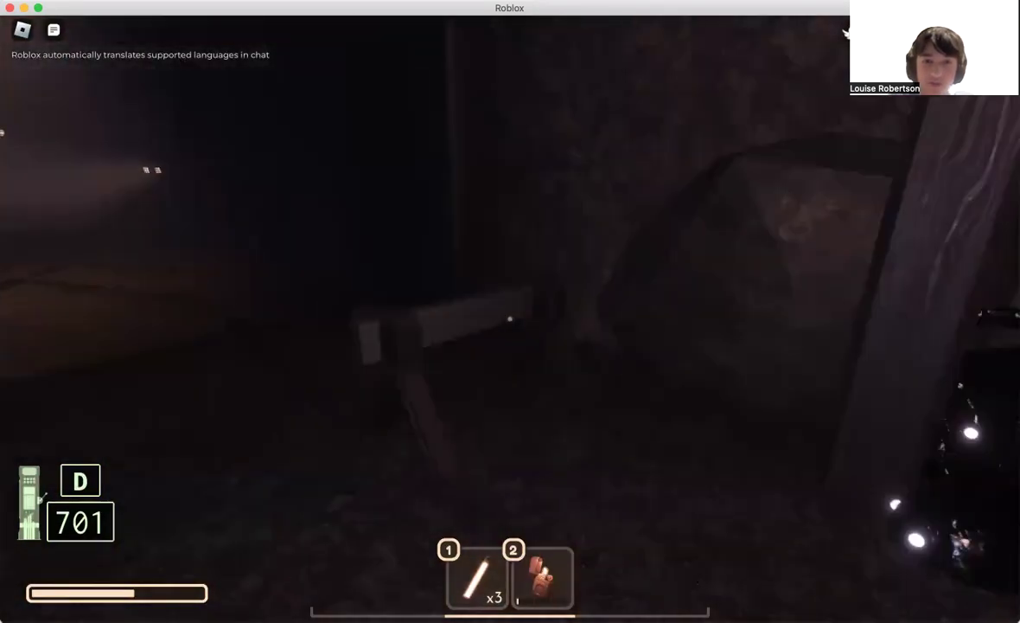
{"action": "key", "text": "w"}
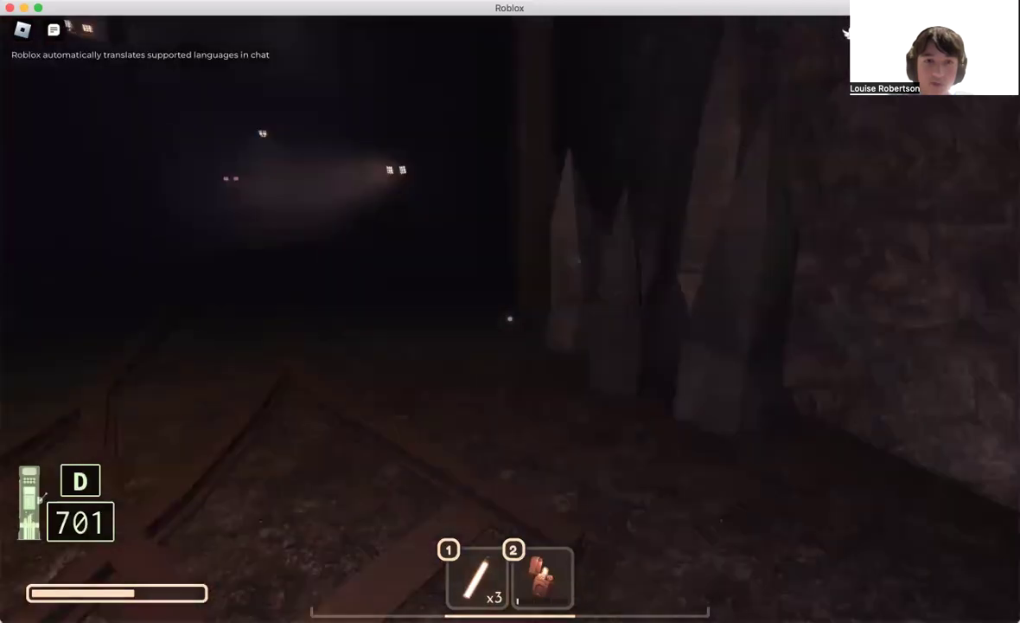
{"action": "key", "text": "w"}
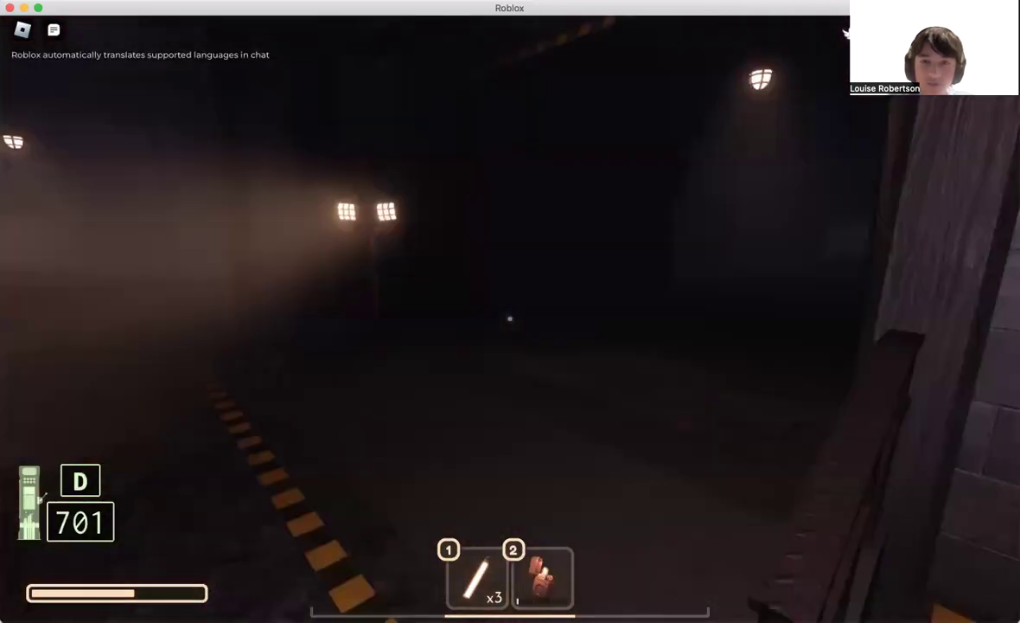
{"action": "key", "text": "w"}
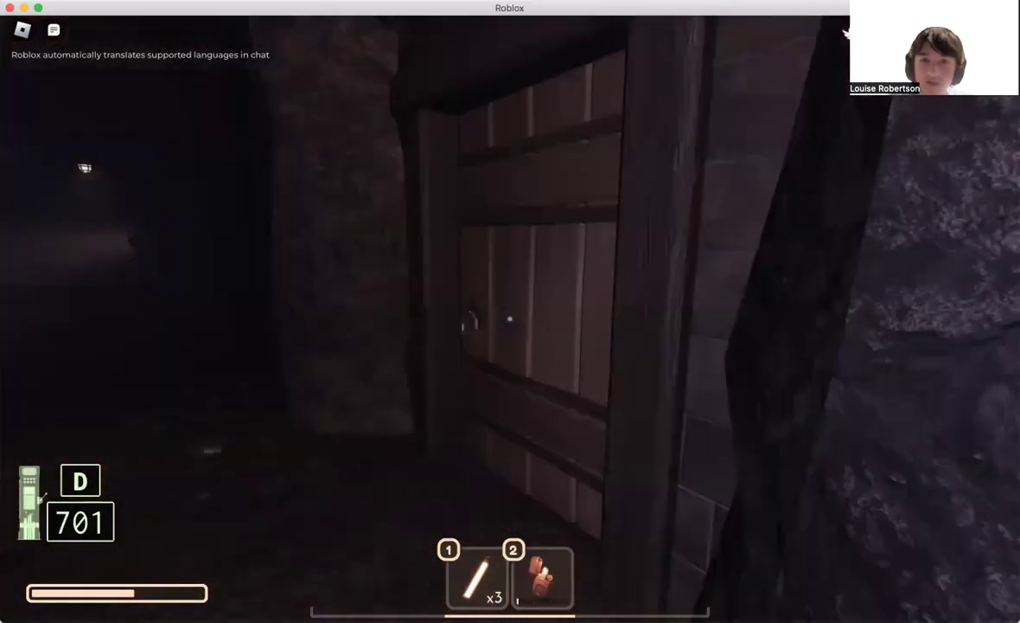
- Follow the lantern-lit corridor past the lockers and through the wooden doorway into fog
{"action": "key", "text": "w"}
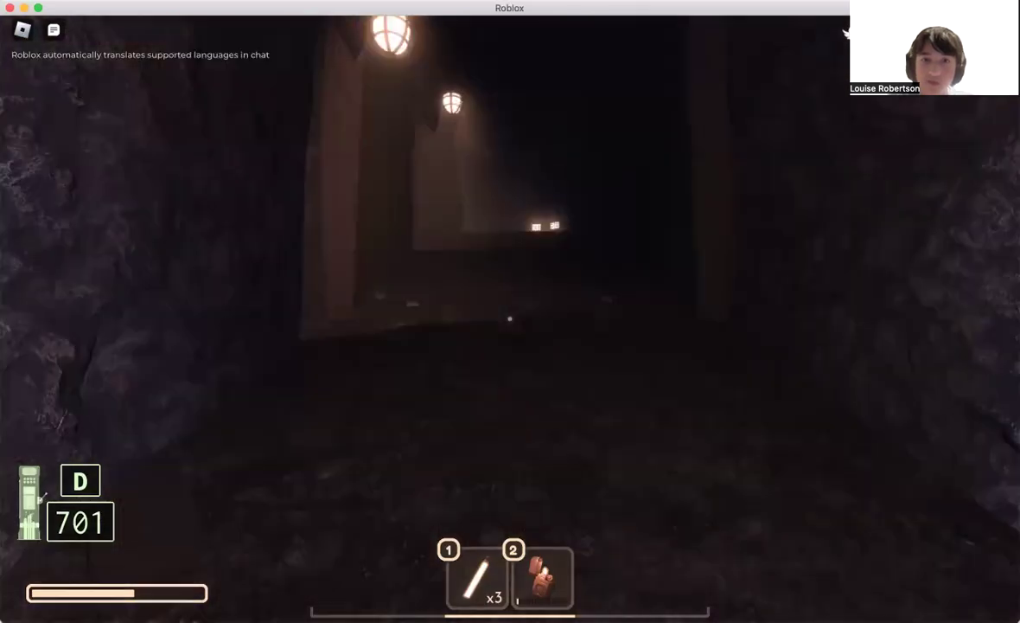
{"action": "key", "text": "w"}
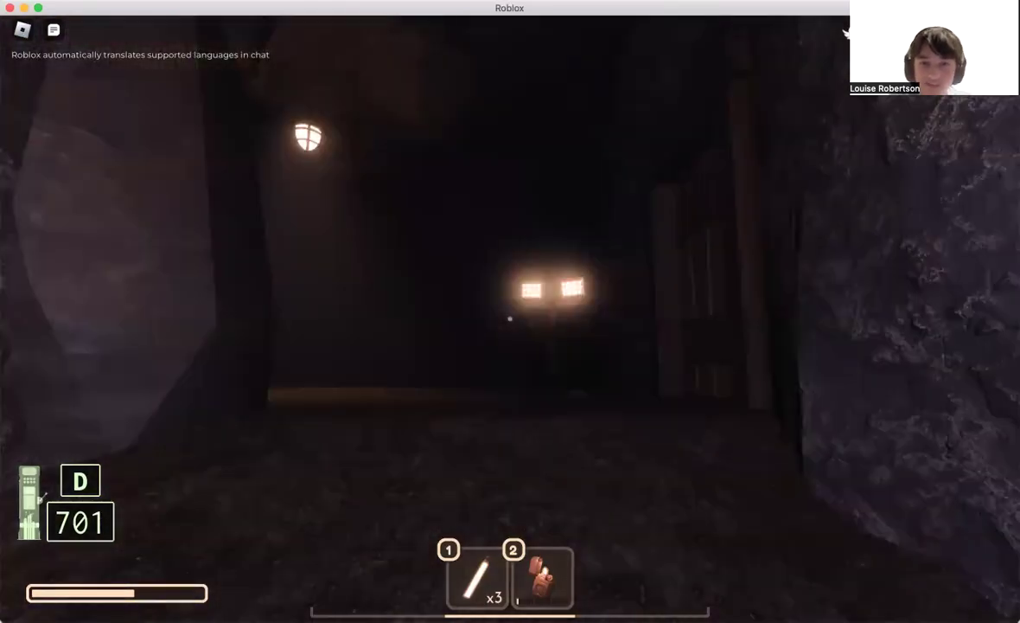
{"action": "key", "text": "w"}
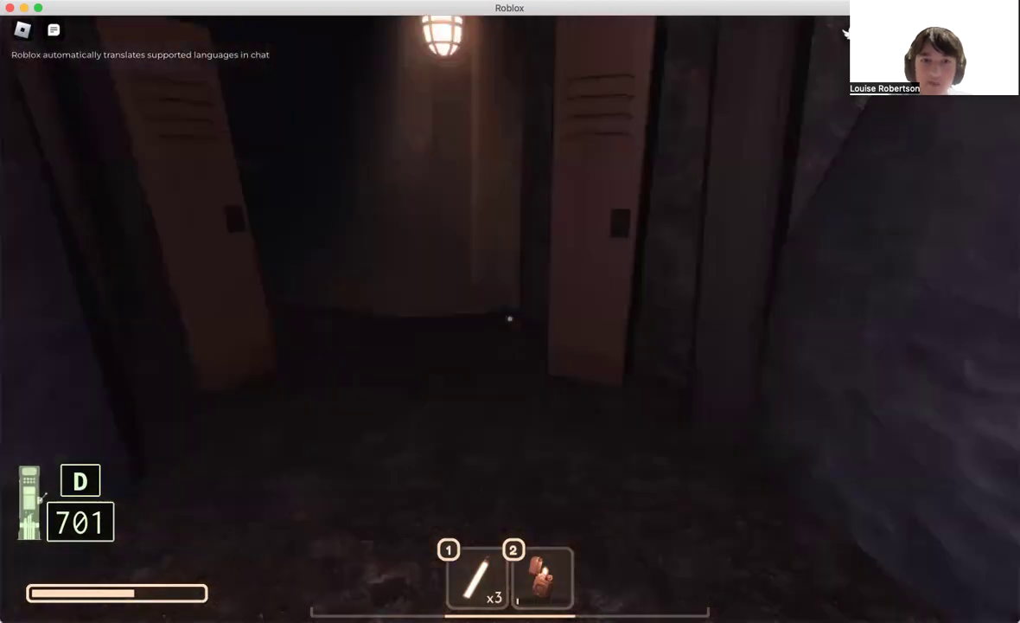
{"action": "key", "text": "w"}
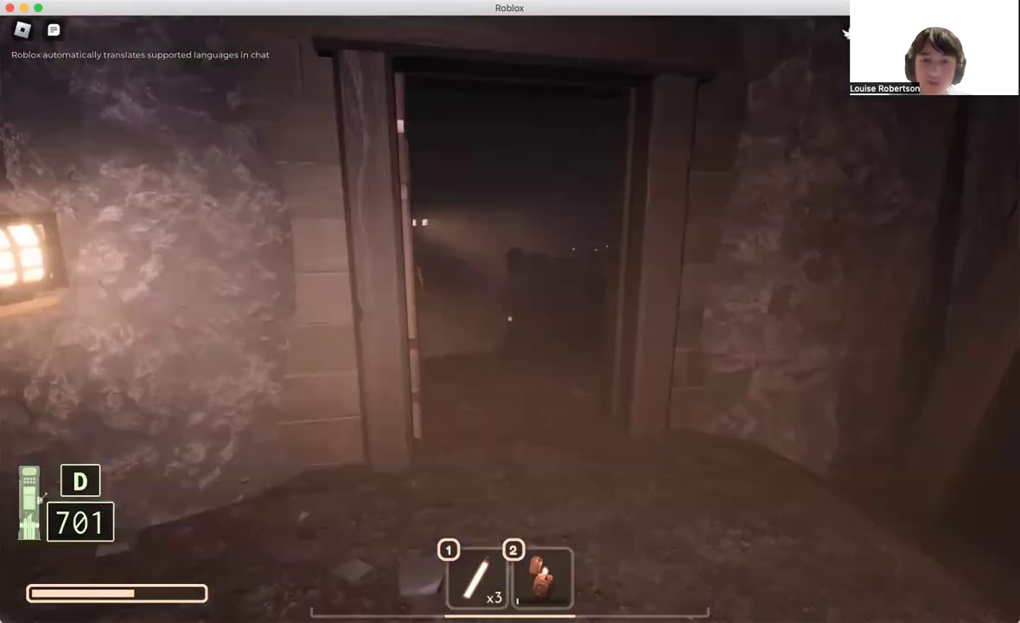
{"action": "key", "text": "w"}
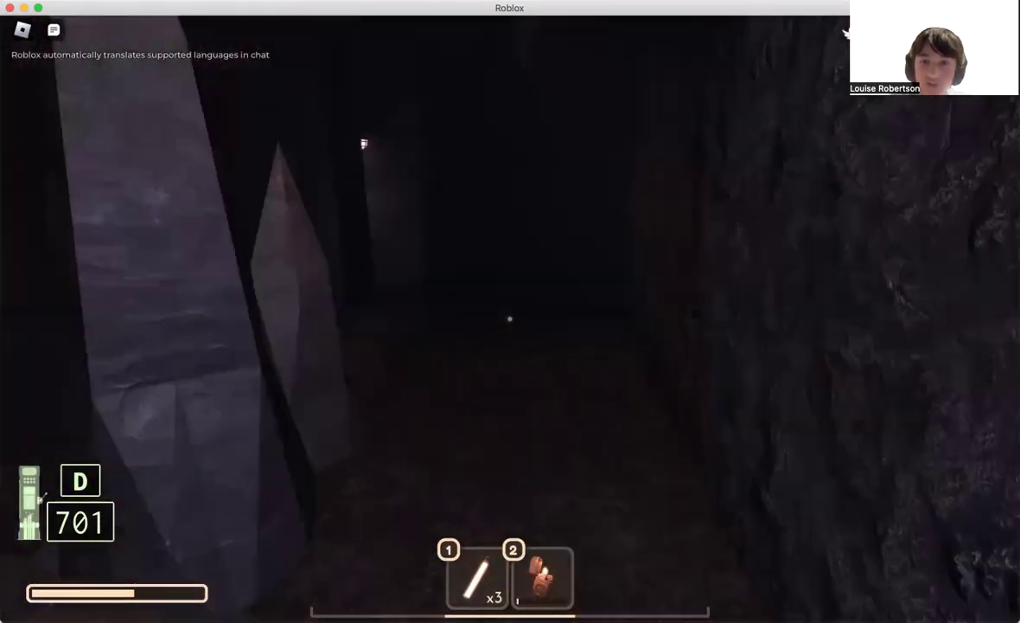
{"action": "key", "text": "w"}
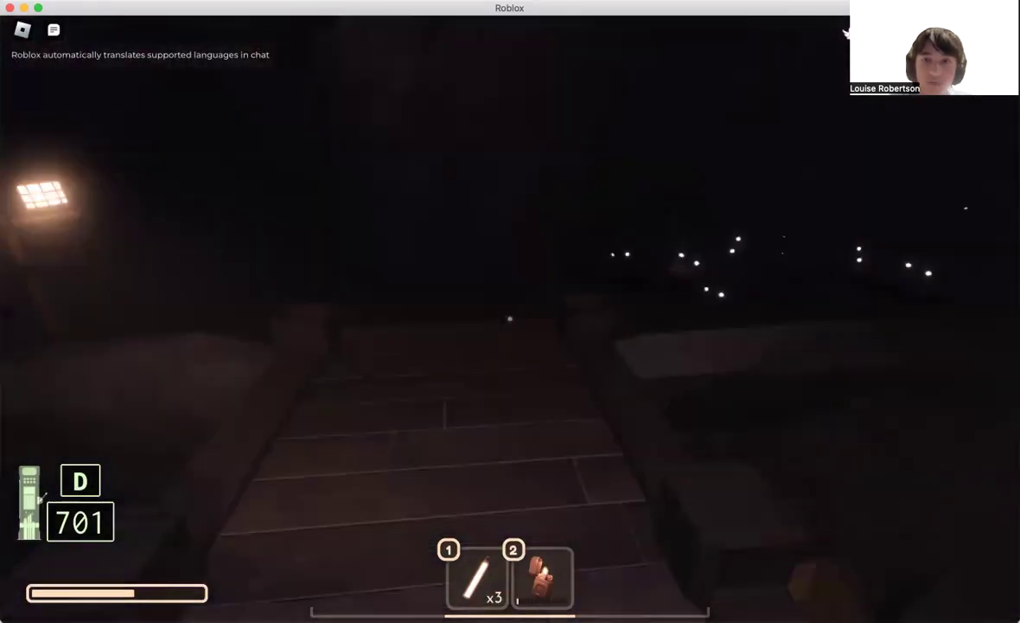
{"action": "key", "text": "w"}
{"action": "key", "text": "w"}
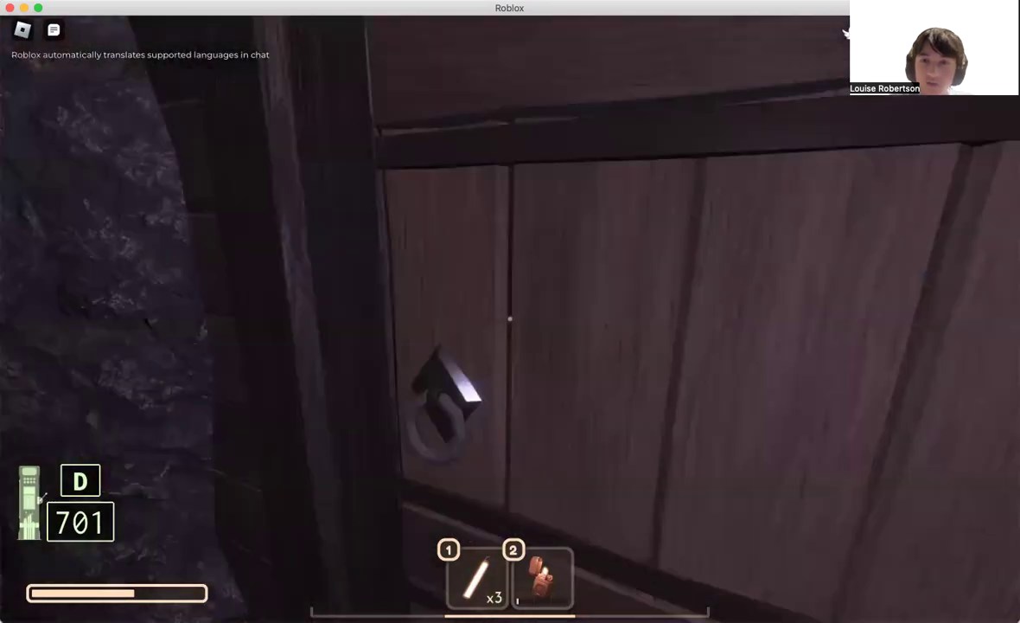
- Walk the mine tunnel past the lockers and open the wooden door at its end
{"action": "key", "text": "w"}
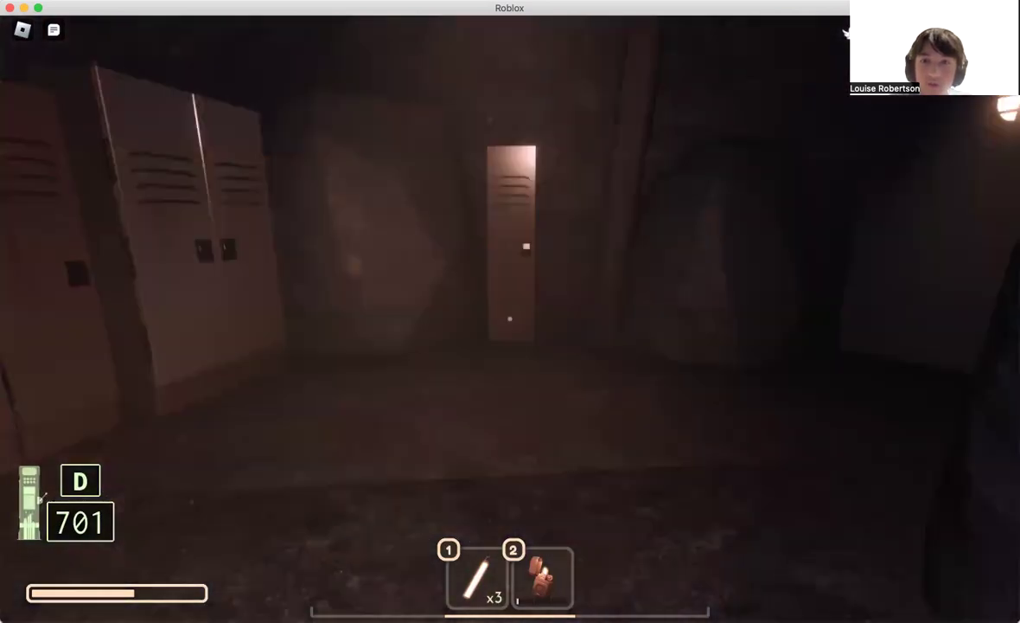
{"action": "key", "text": "w"}
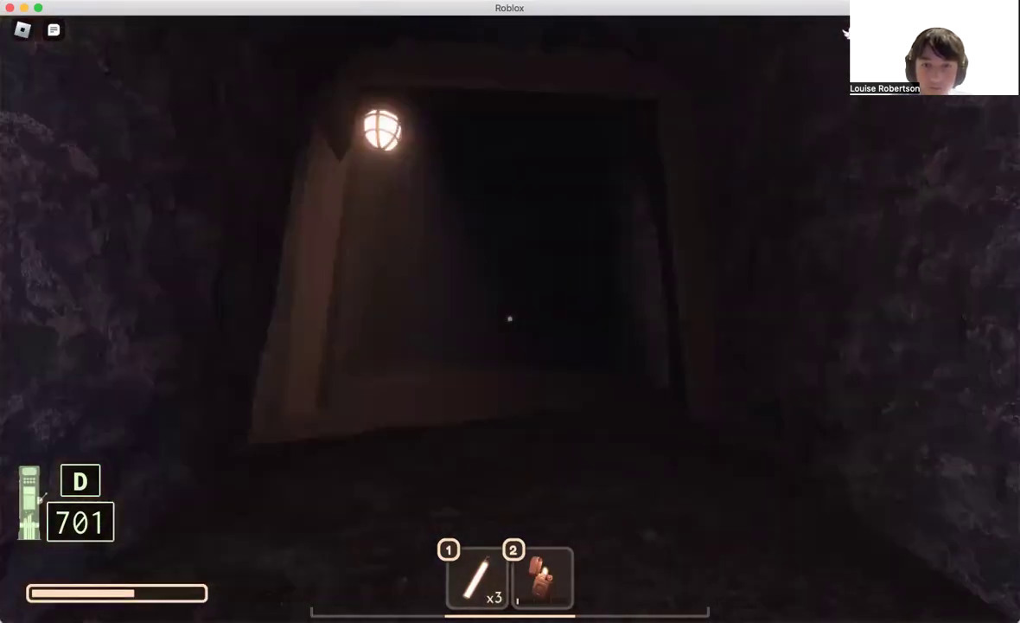
{"action": "key", "text": "w"}
{"action": "key", "text": "w"}
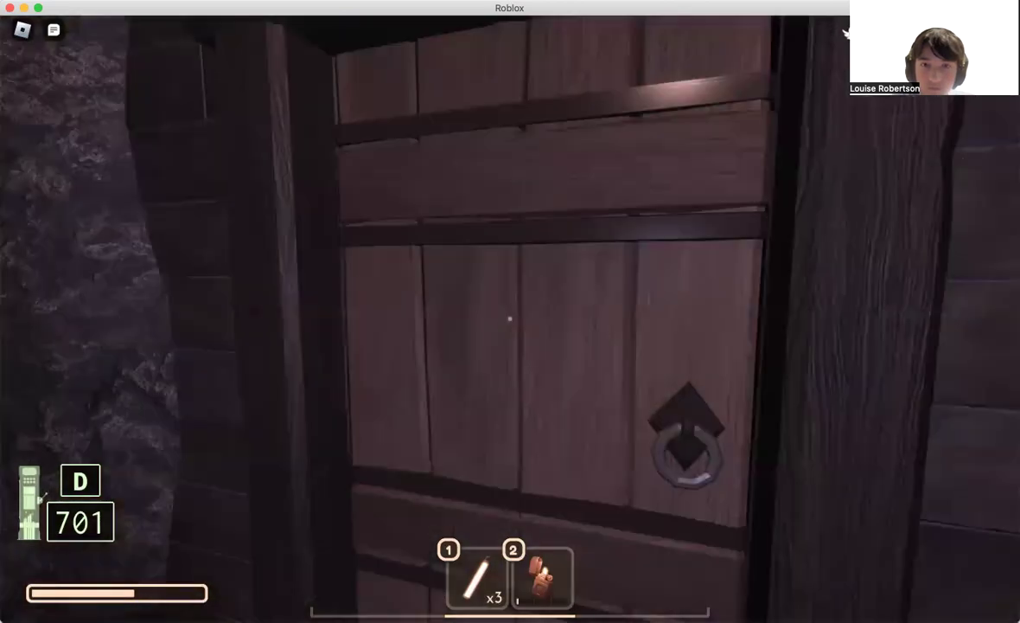
{"action": "left_click", "coordinate": [509, 319]}
{"action": "key", "text": "w"}
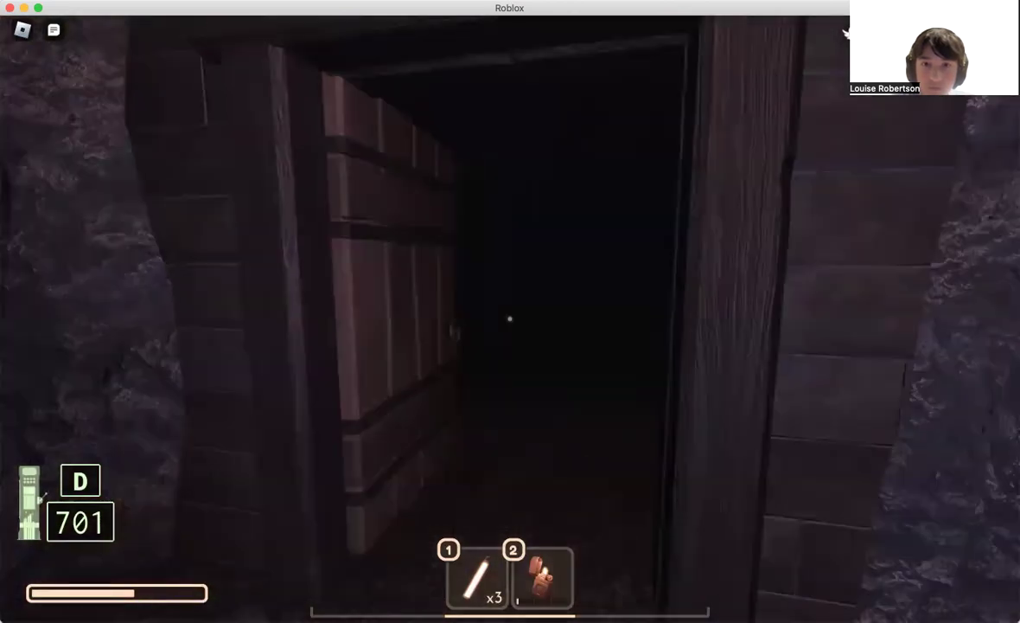
- Cross the dark room and corridors, slipping past the glowing-eyed creature to the lamp post
{"action": "key", "text": "w"}
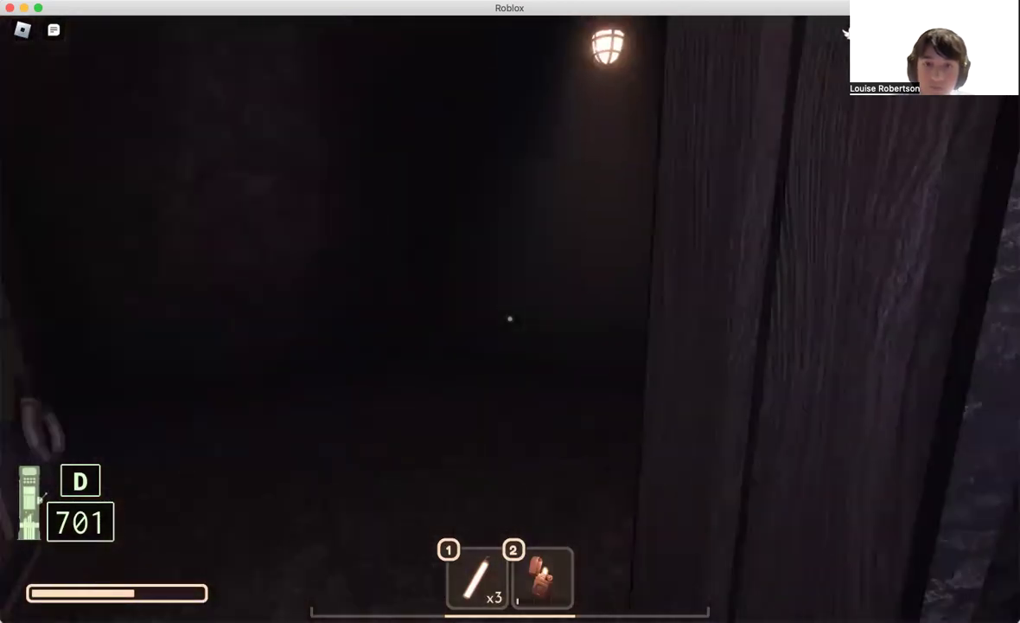
{"action": "key", "text": "w"}
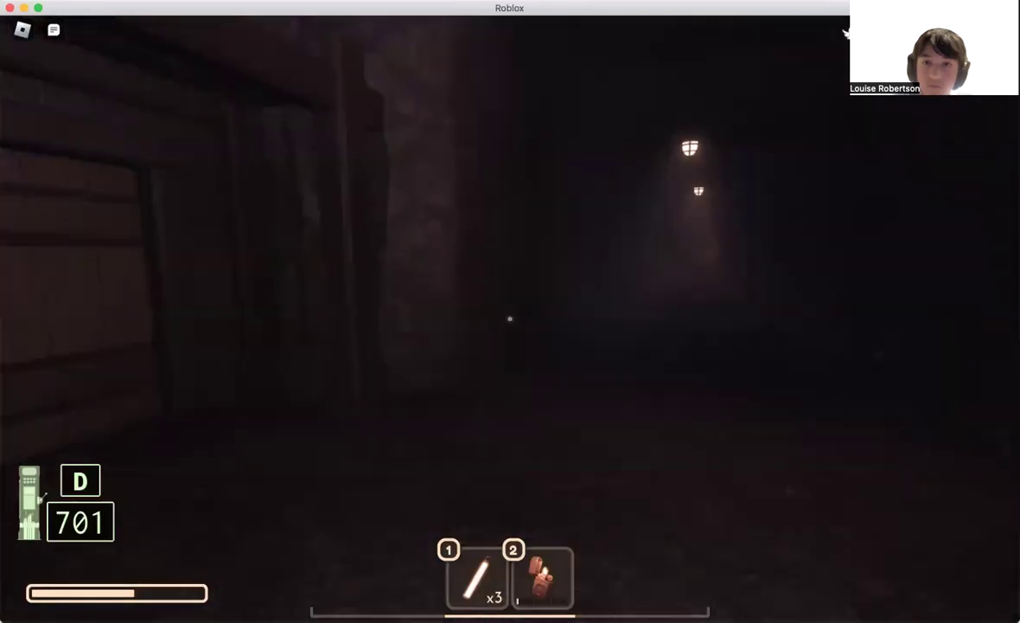
{"action": "key", "text": "w"}
{"action": "key", "text": "w"}
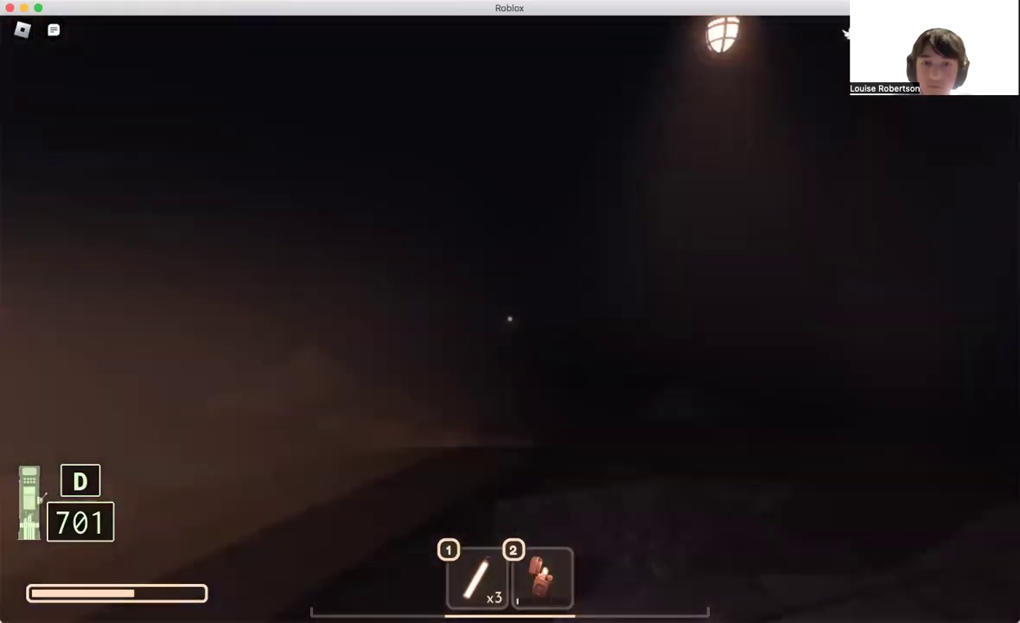
{"action": "key", "text": "w"}
{"action": "key", "text": "w"}
{"action": "key", "text": "w"}
{"action": "key", "text": "w"}
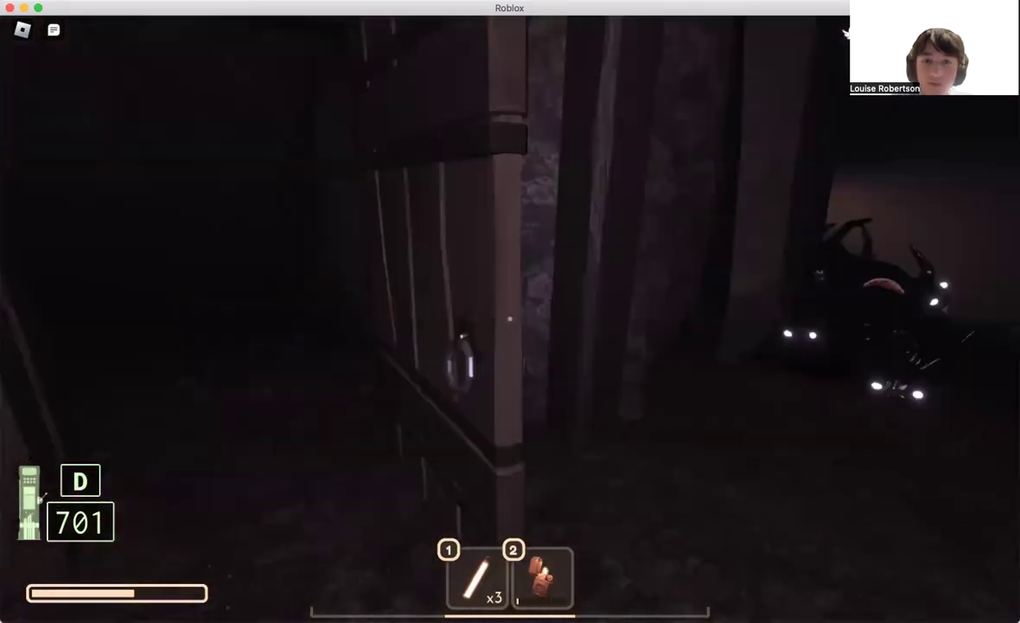
{"action": "key", "text": "w"}
{"action": "key", "text": "w"}
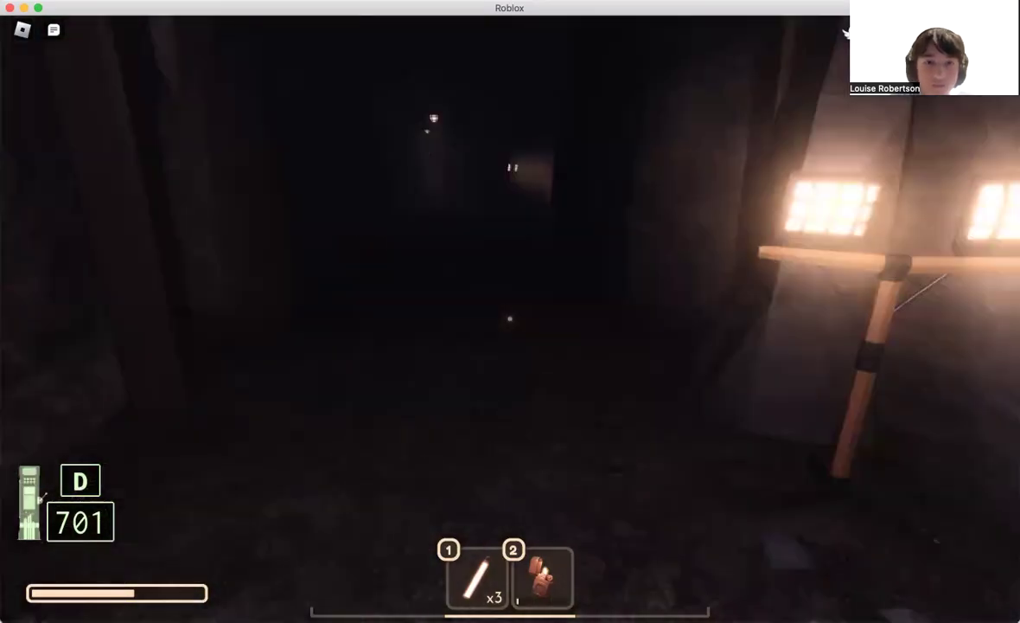
{"action": "key", "text": "w"}
{"action": "key", "text": "w"}
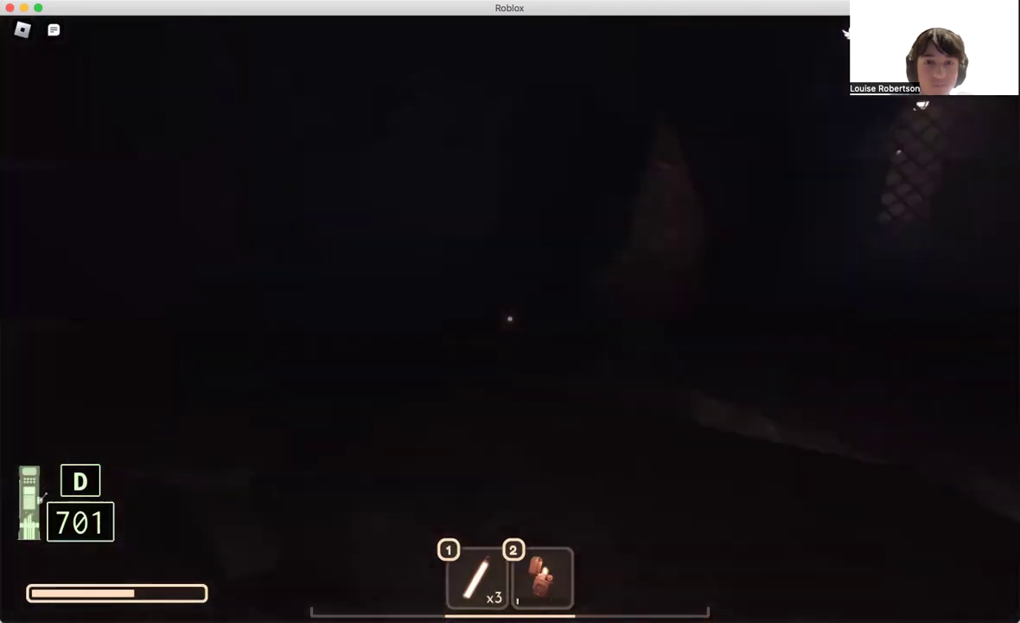
- Walk past the lamp post, weaving between the rock pillars of the dark cave
{"action": "key", "text": "w"}
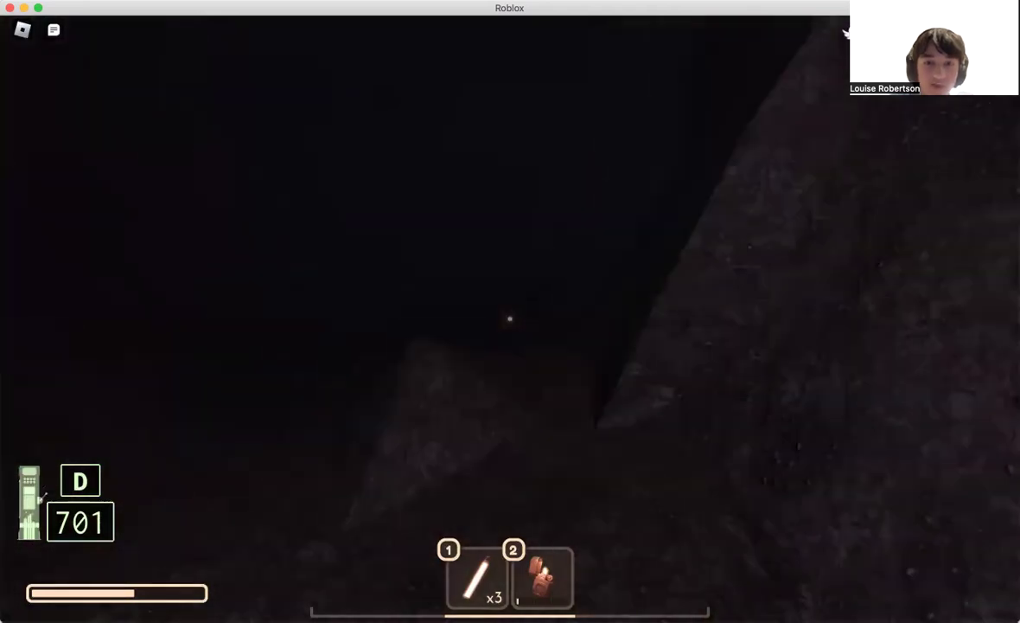
{"action": "key", "text": "w"}
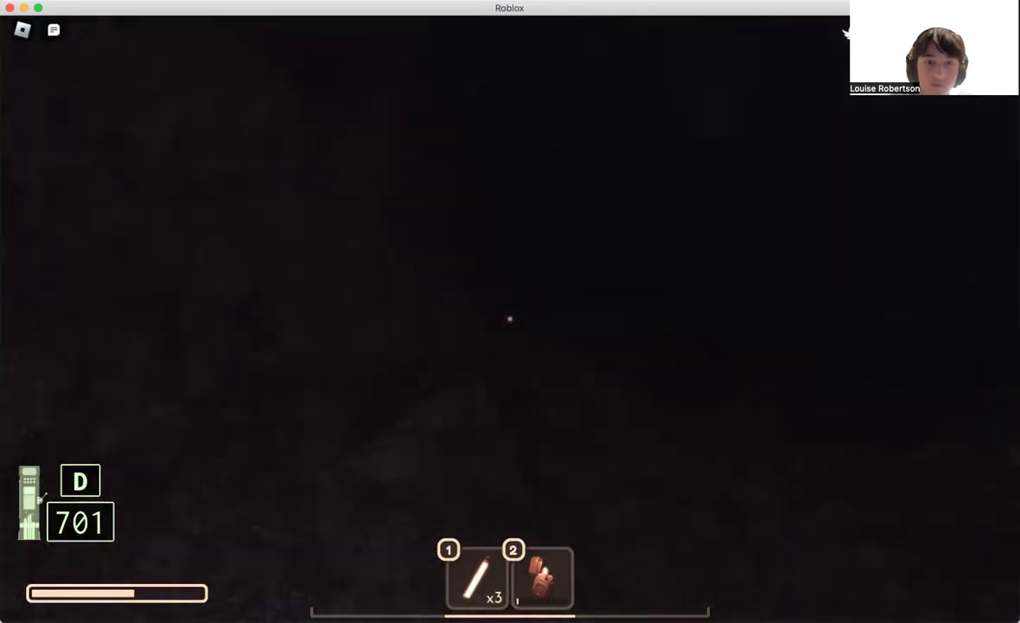
{"action": "key", "text": "w"}
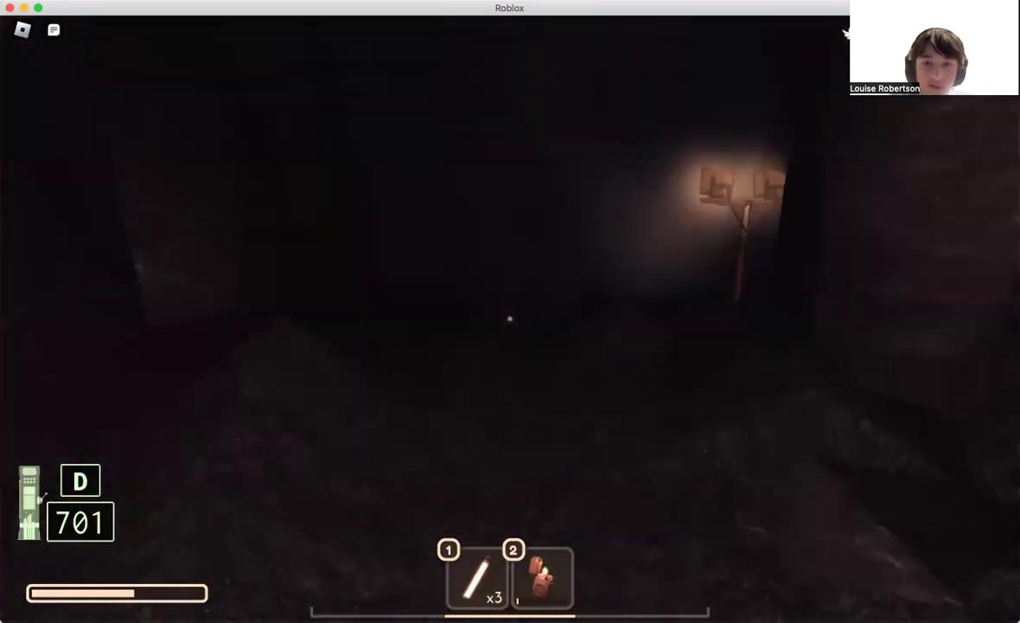
{"action": "key", "text": "w"}
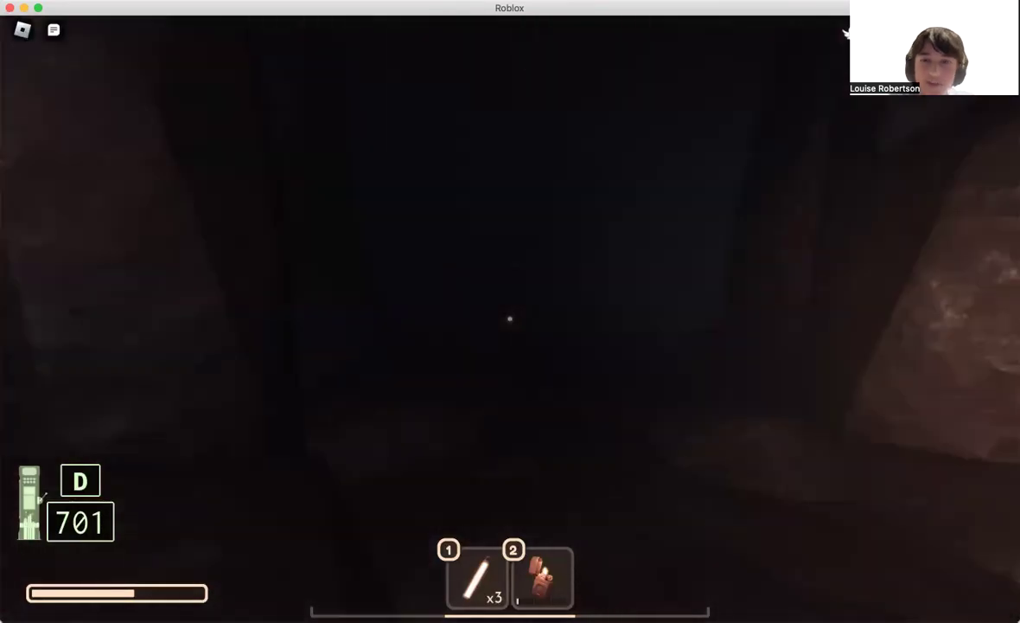
{"action": "key", "text": "w"}
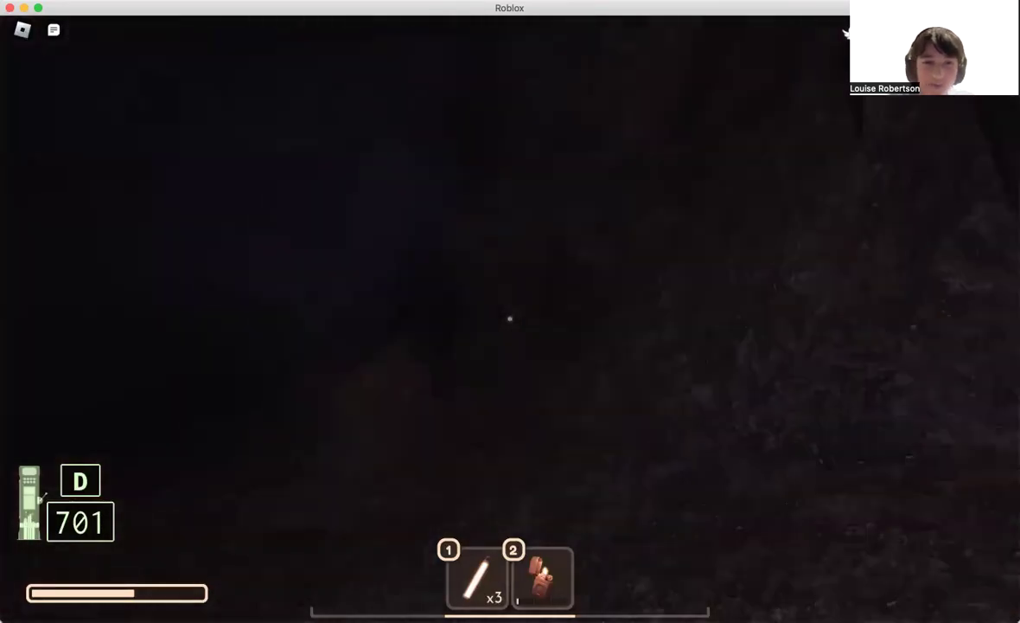
{"action": "key", "text": "w"}
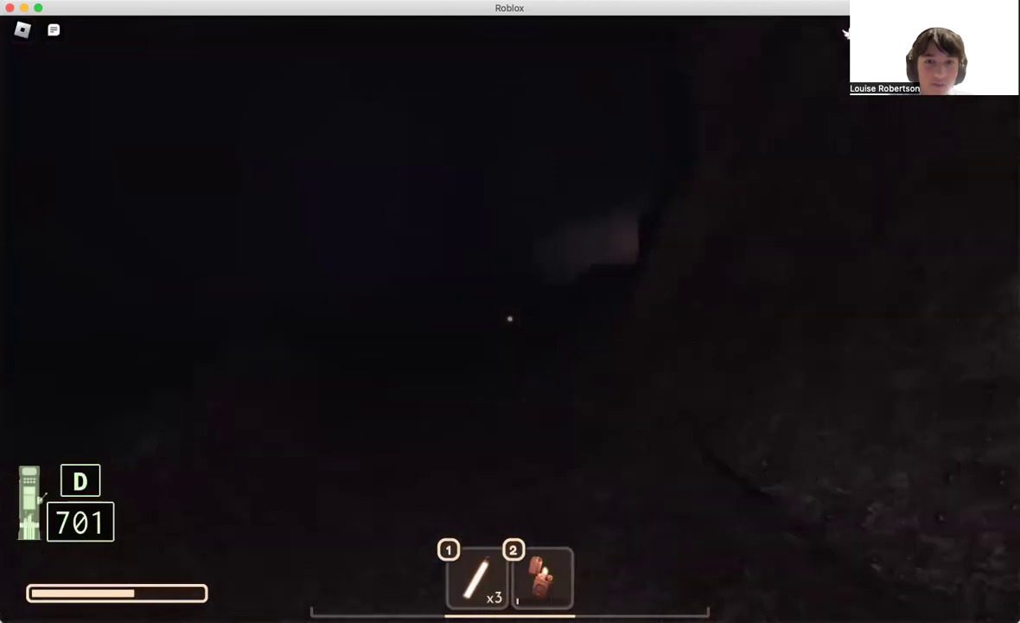
{"action": "key", "text": "w"}
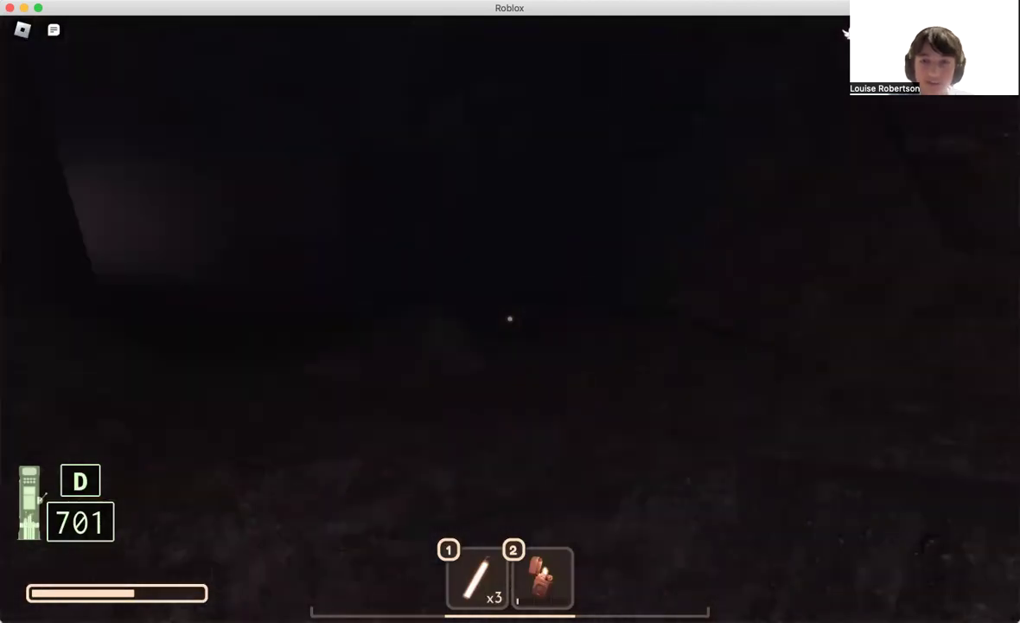
- Head toward the light, past the rock-filled mine cart, and through the wooden door
{"action": "key", "text": "w"}
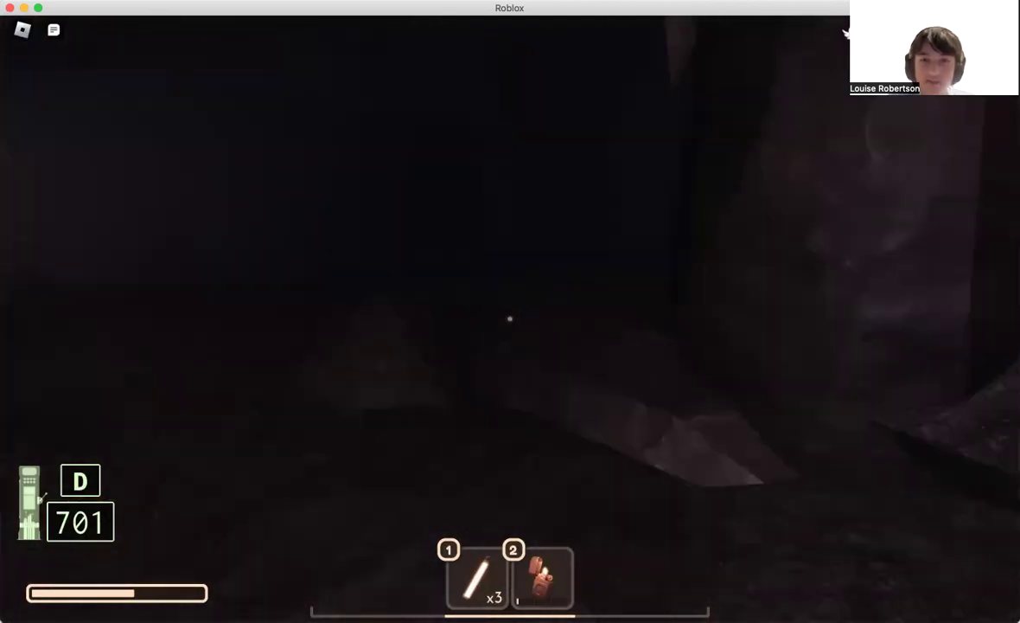
{"action": "key", "text": "w"}
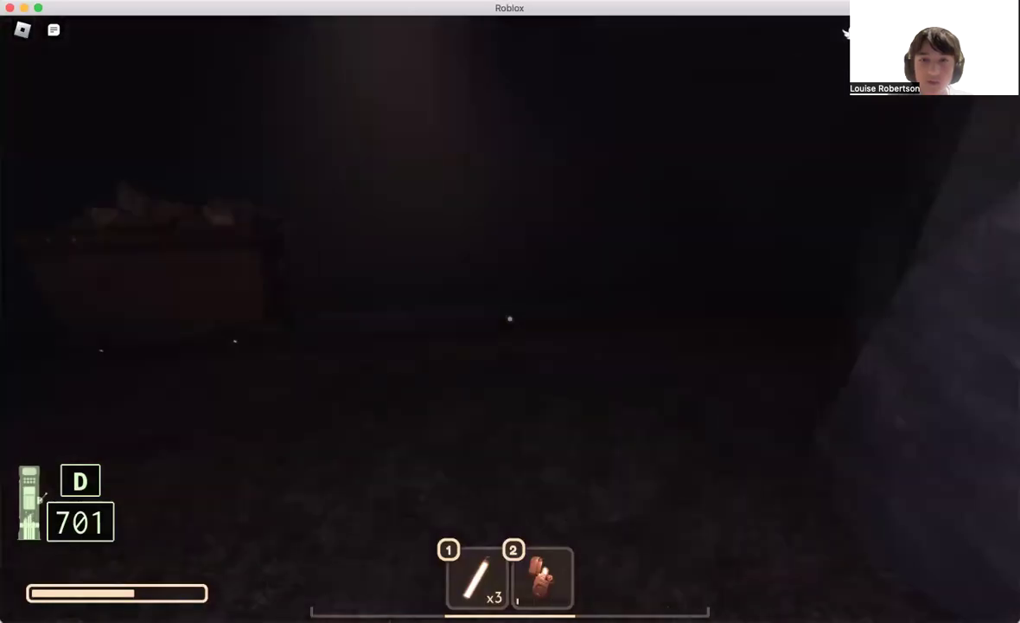
{"action": "key", "text": "w"}
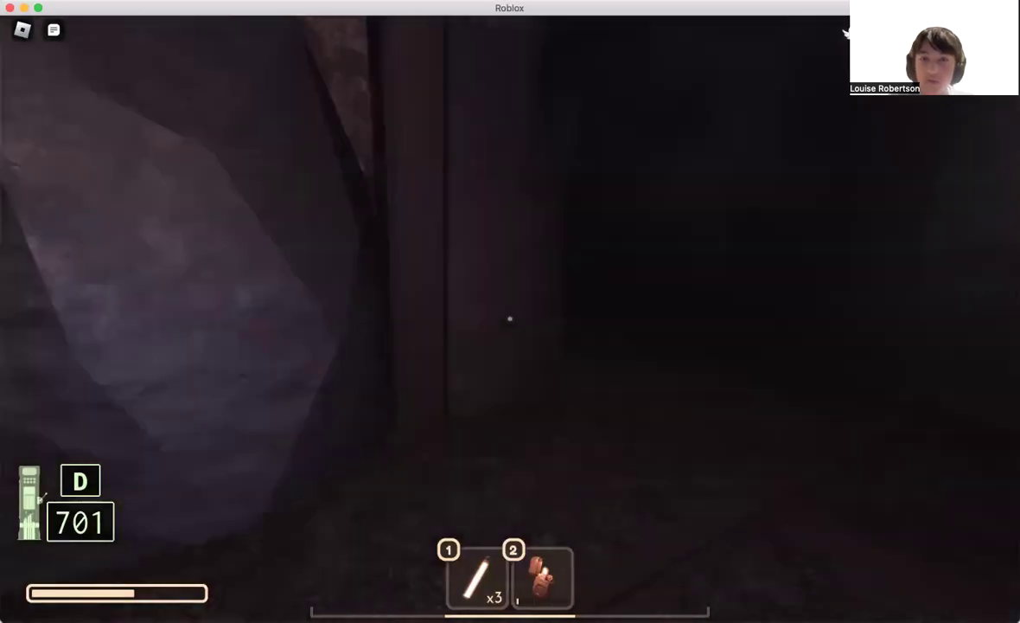
{"action": "key", "text": "w"}
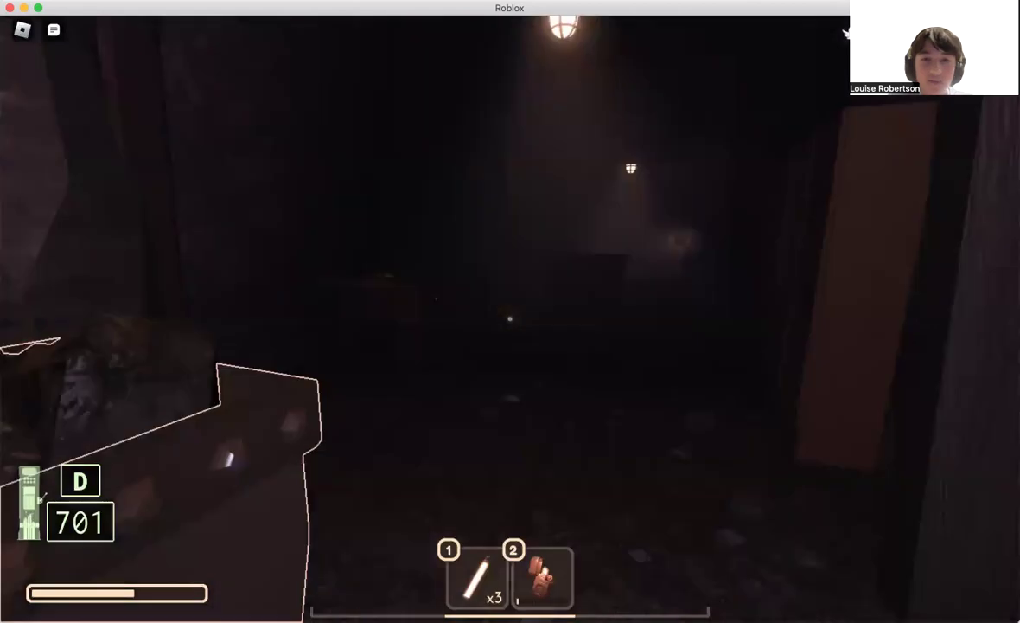
{"action": "key", "text": "w"}
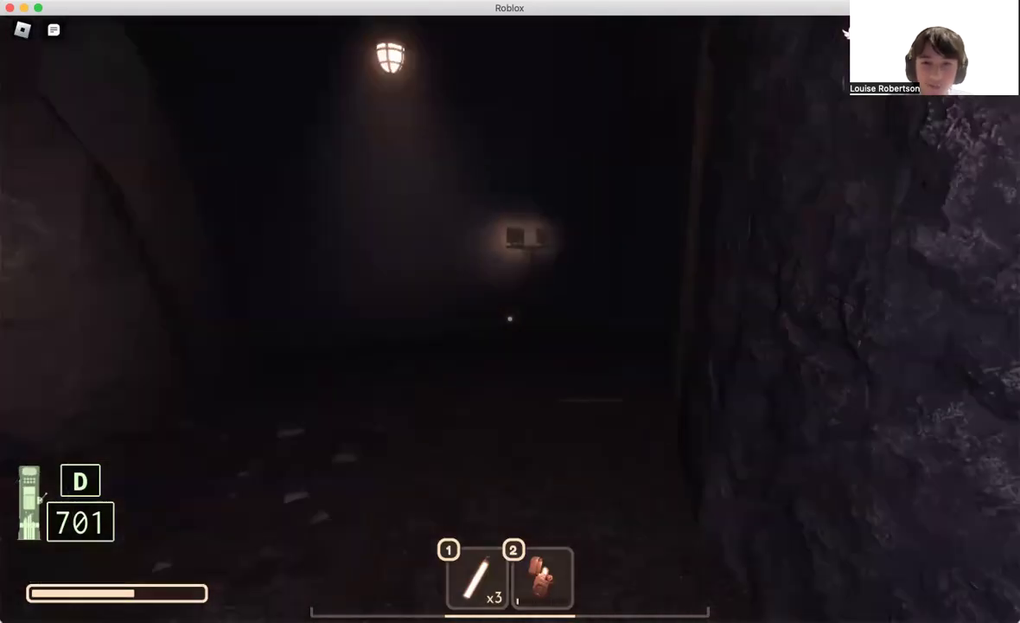
{"action": "key", "text": "w"}
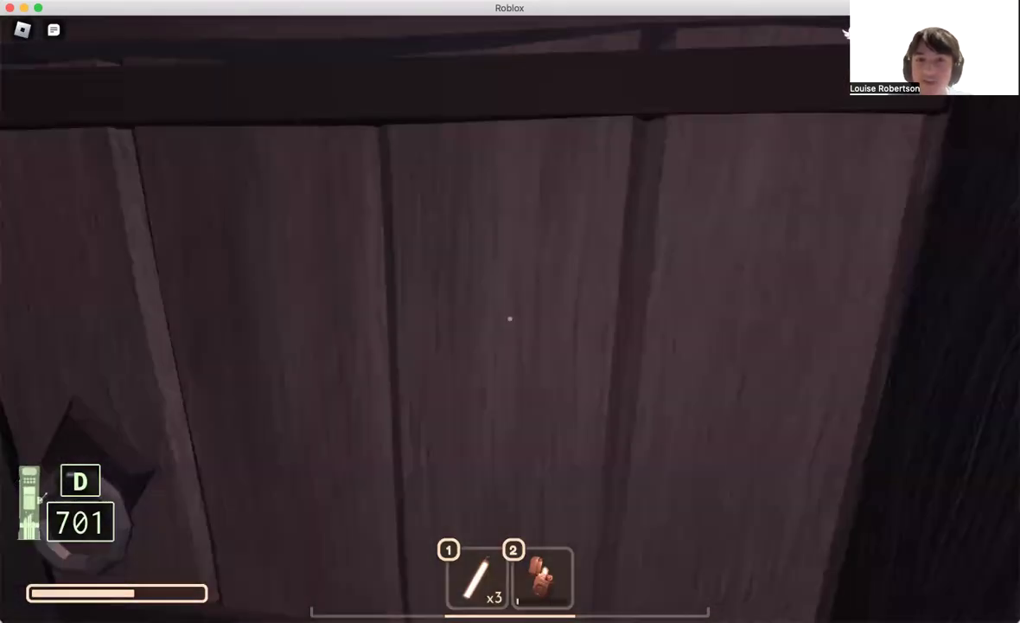
- Leave the locker room through the wooden-framed tunnel doorway into the stone corridor
{"action": "key", "text": "w"}
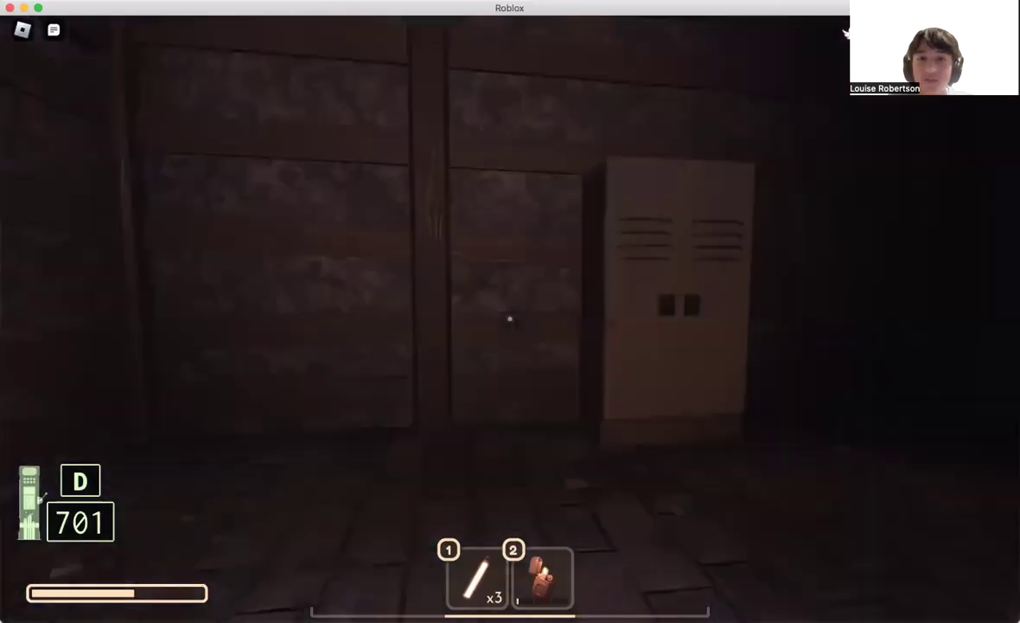
{"action": "key", "text": "w"}
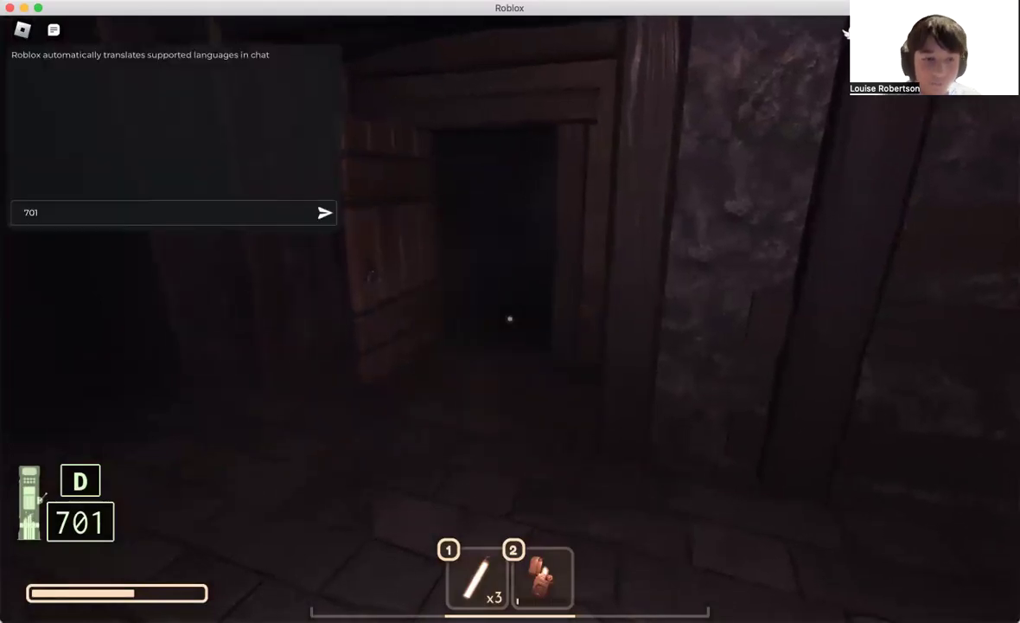
{"action": "key", "text": "w"}
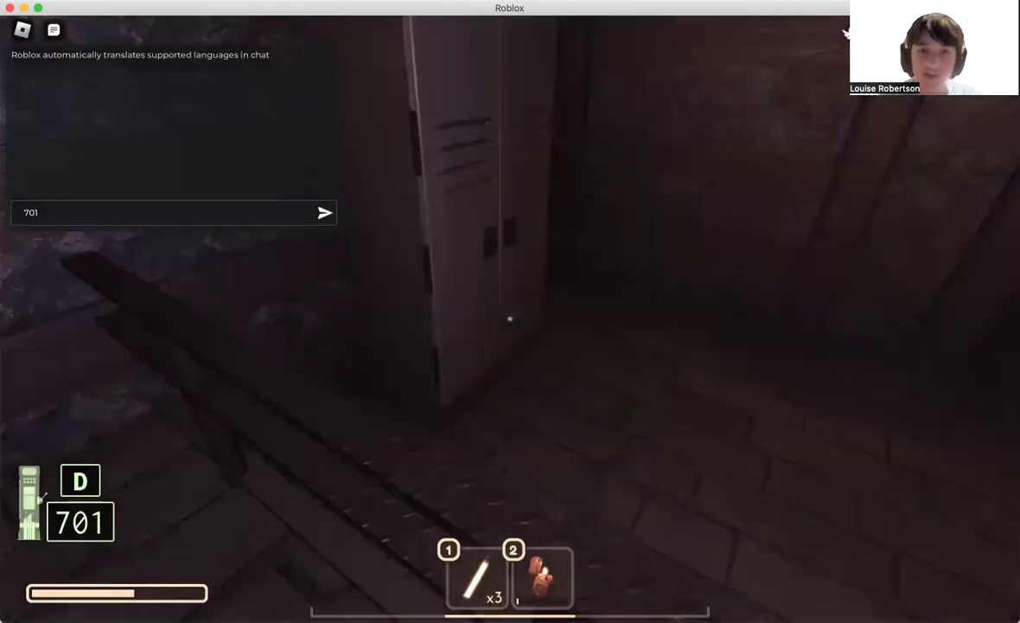
{"action": "key", "text": "w"}
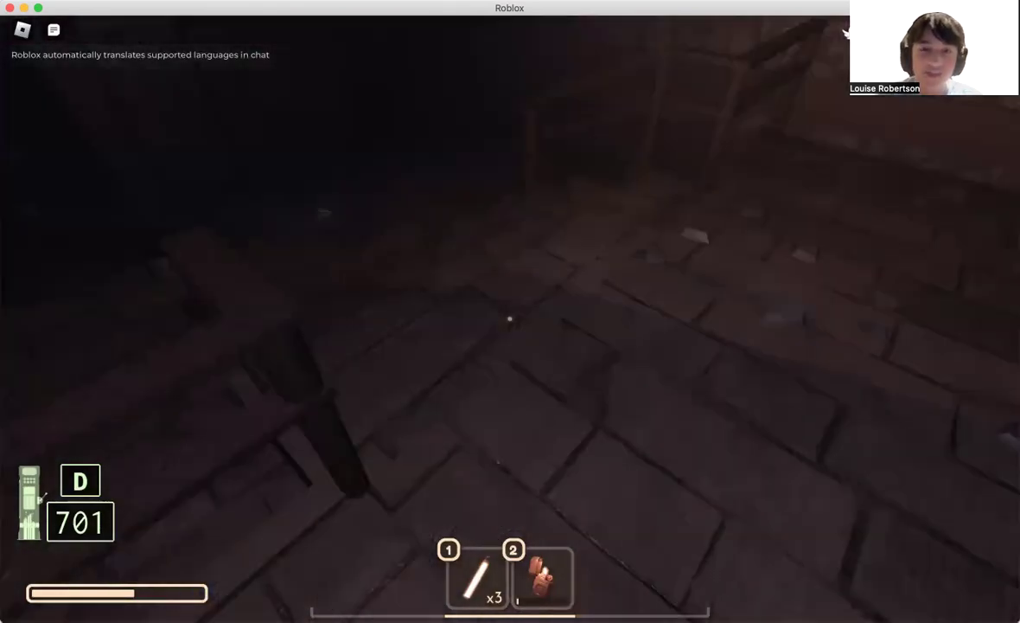
{"action": "key", "text": "w"}
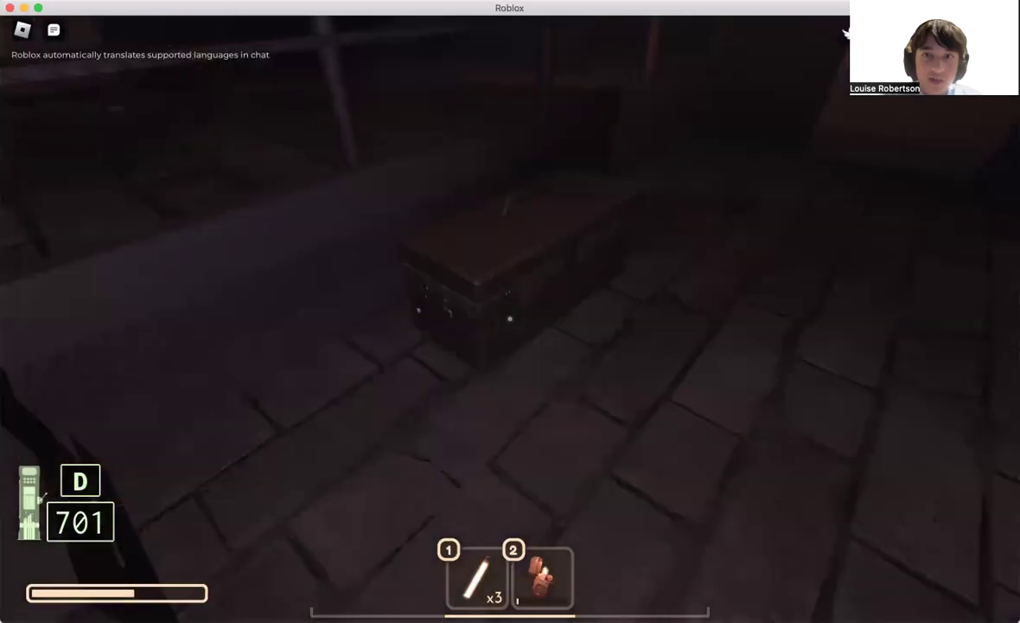
- Pass the wall locker and chair, going through the open doorway into the next dark room
{"action": "key", "text": "w"}
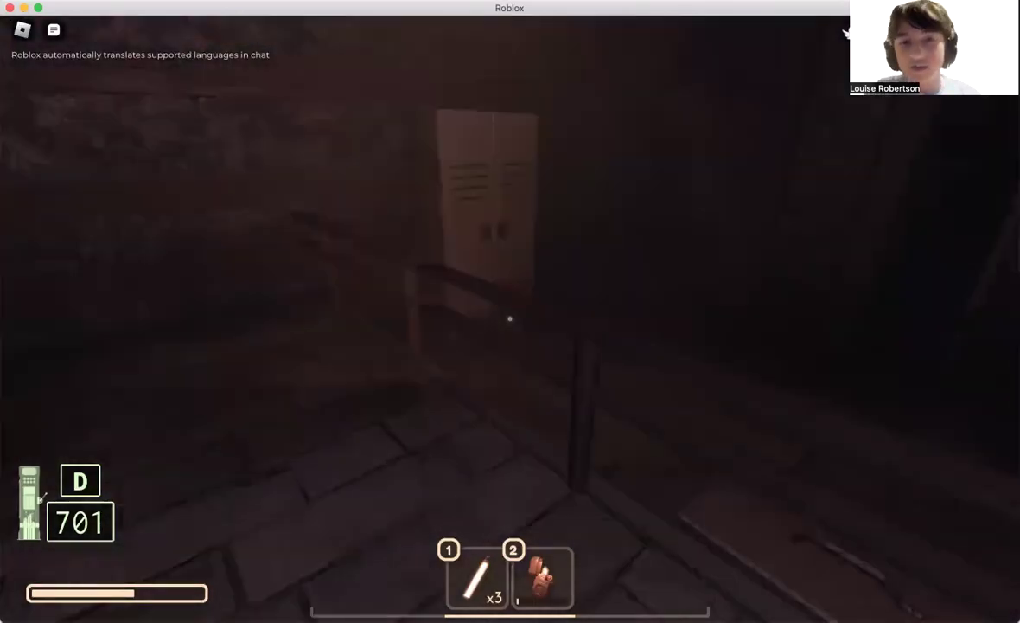
{"action": "key", "text": "w"}
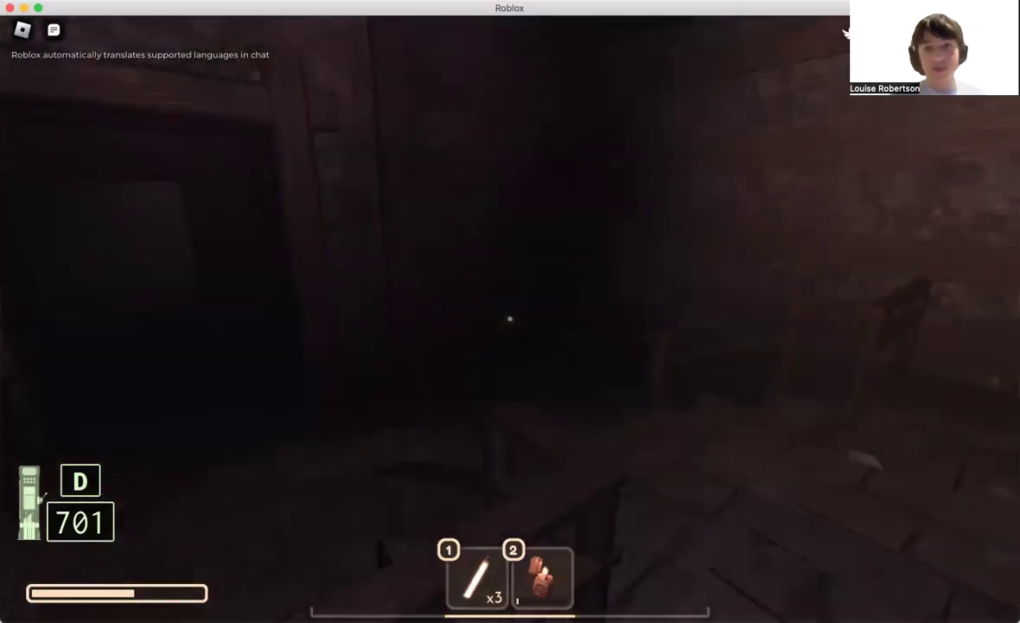
{"action": "key", "text": "w"}
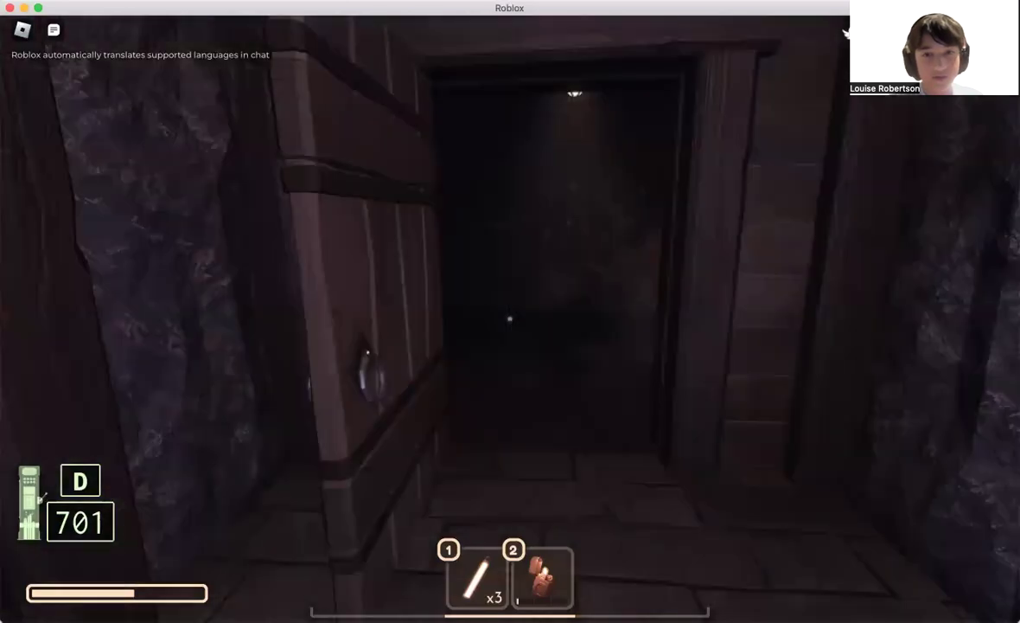
{"action": "key", "text": "w"}
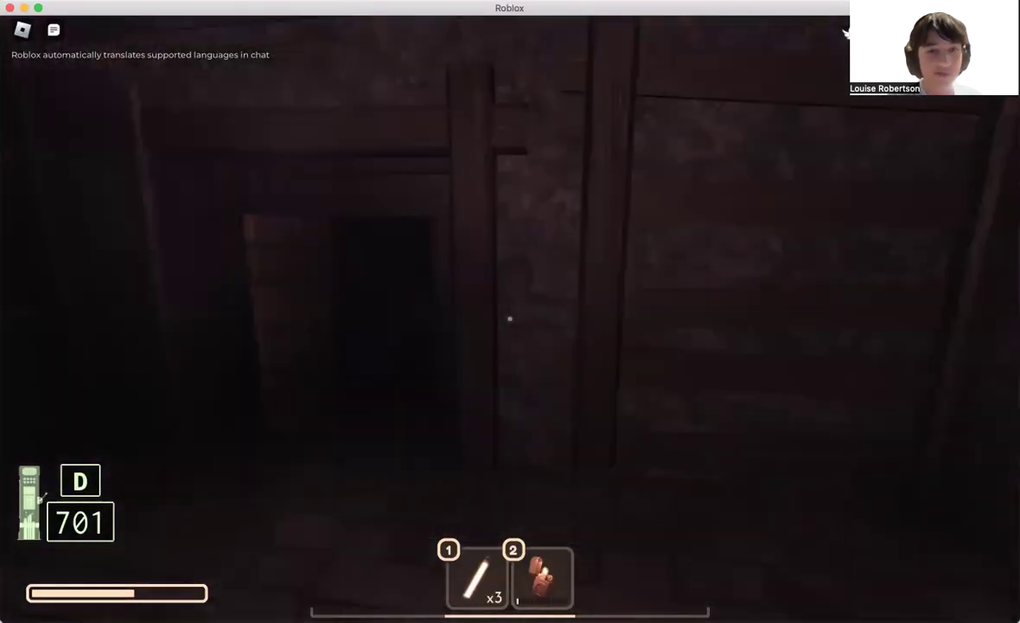
{"action": "key", "text": "w"}
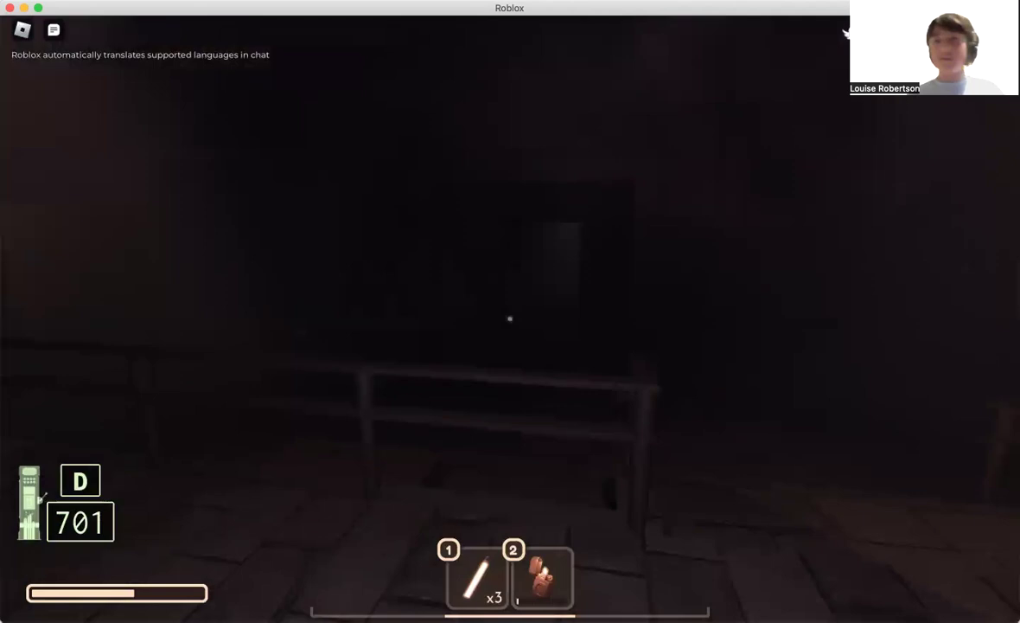
- Cross the dark room past the railing and the wooden wall
{"action": "key", "text": "w"}
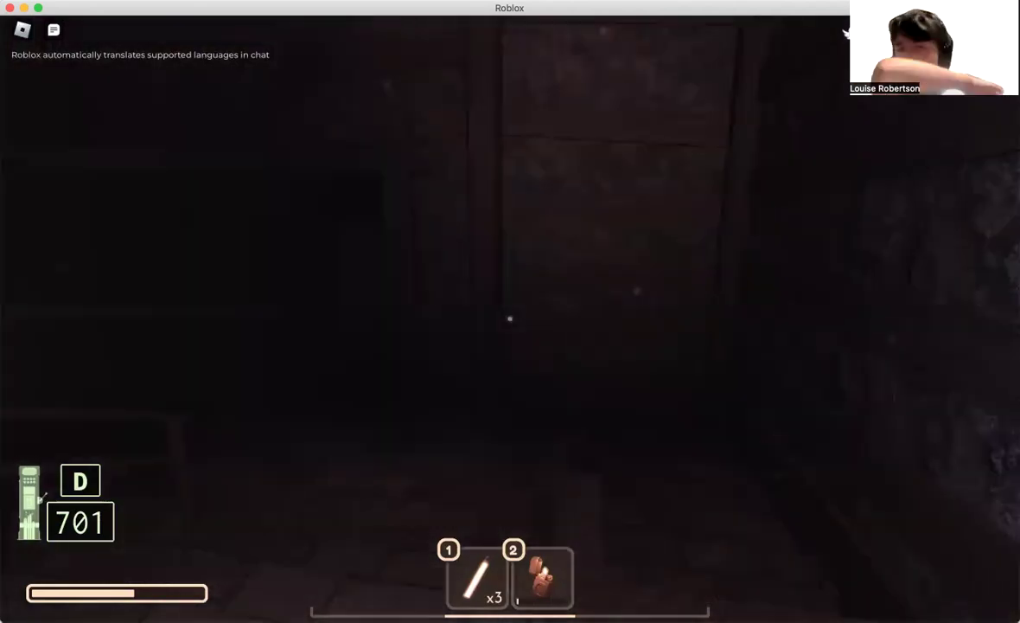
{"action": "key", "text": "w"}
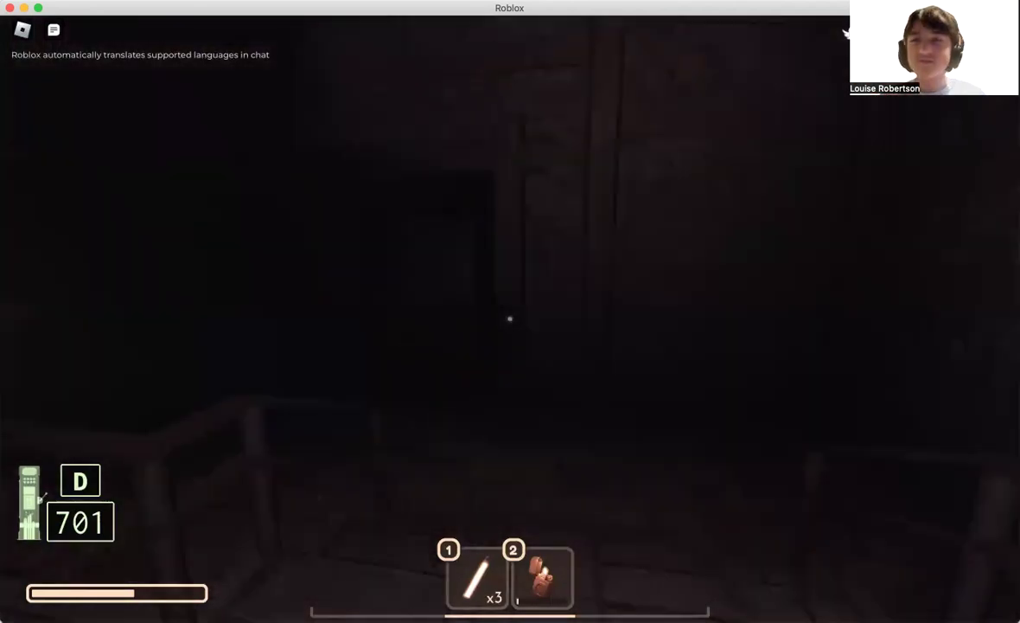
{"action": "key", "text": "w"}
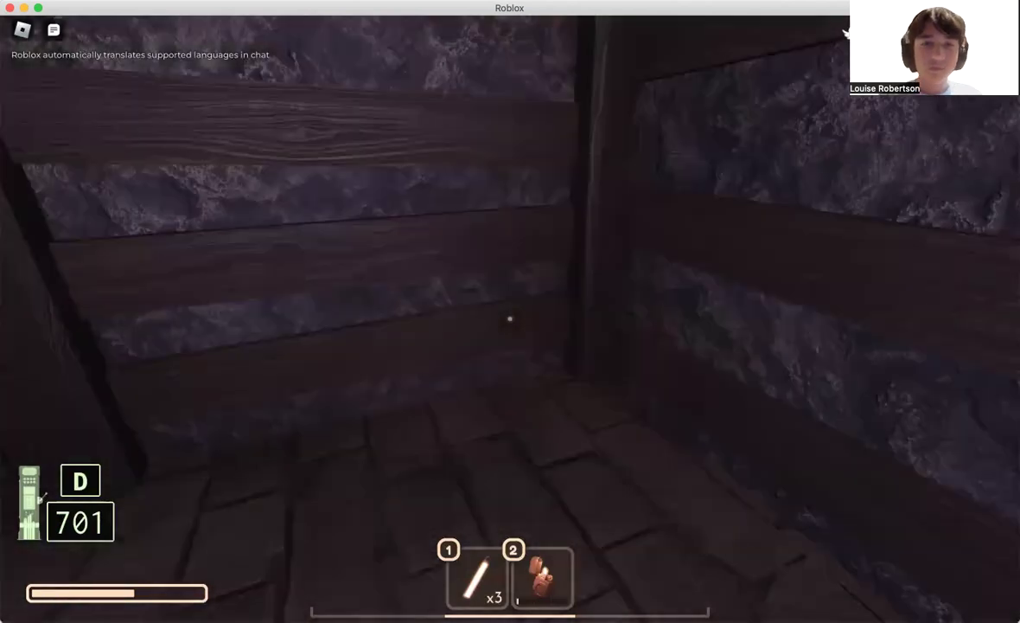
{"action": "key", "text": "w"}
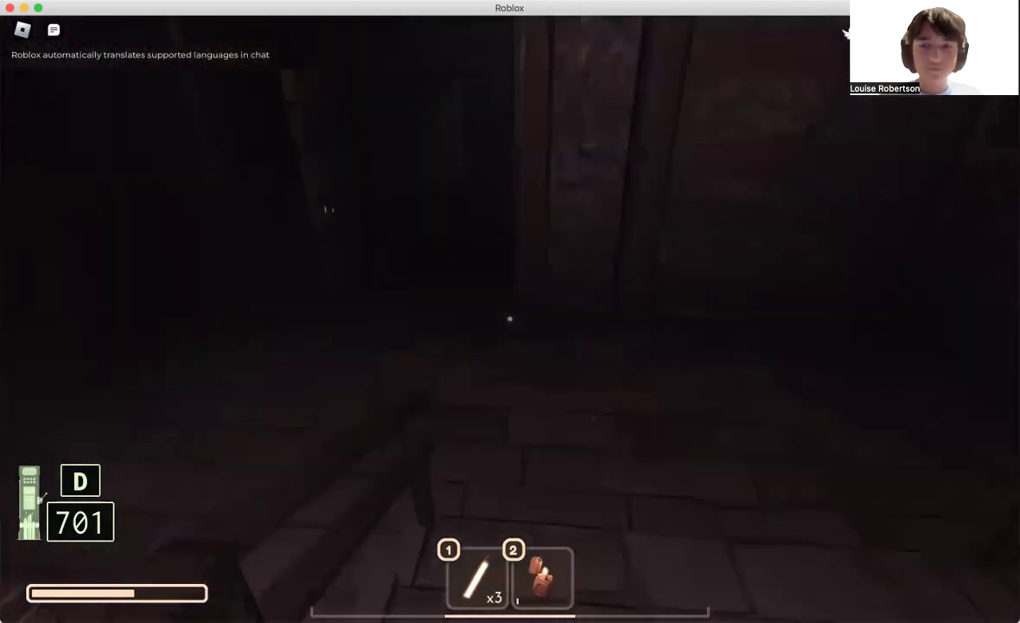
{"action": "key", "text": "w"}
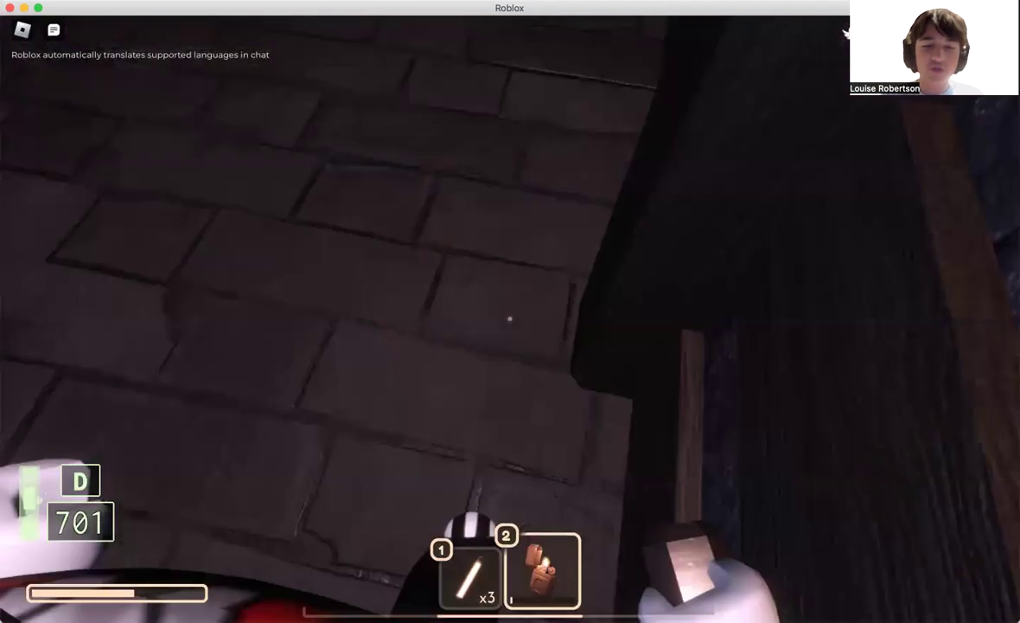
- Go through the doorway past the lamp post and lockers, then down the lamp-lit corridor
{"action": "key", "text": "w"}
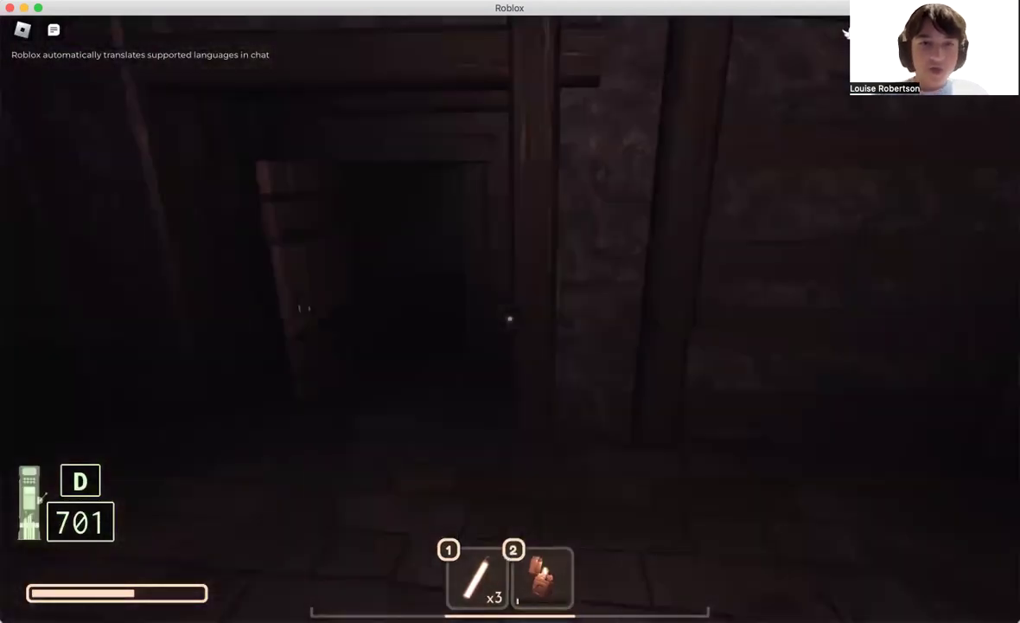
{"action": "key", "text": "w"}
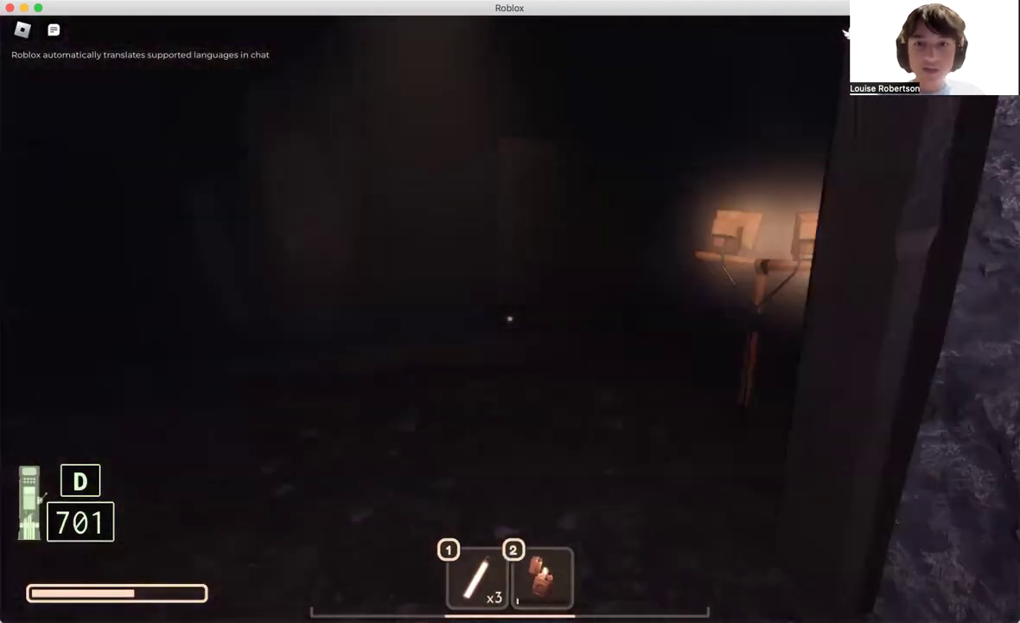
{"action": "key", "text": "w"}
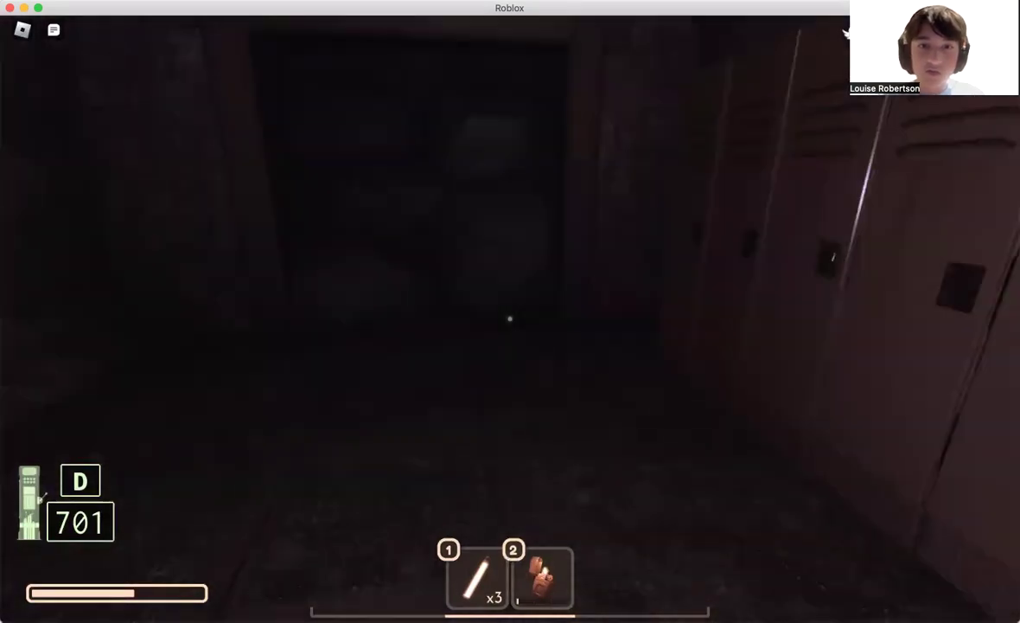
{"action": "key", "text": "w"}
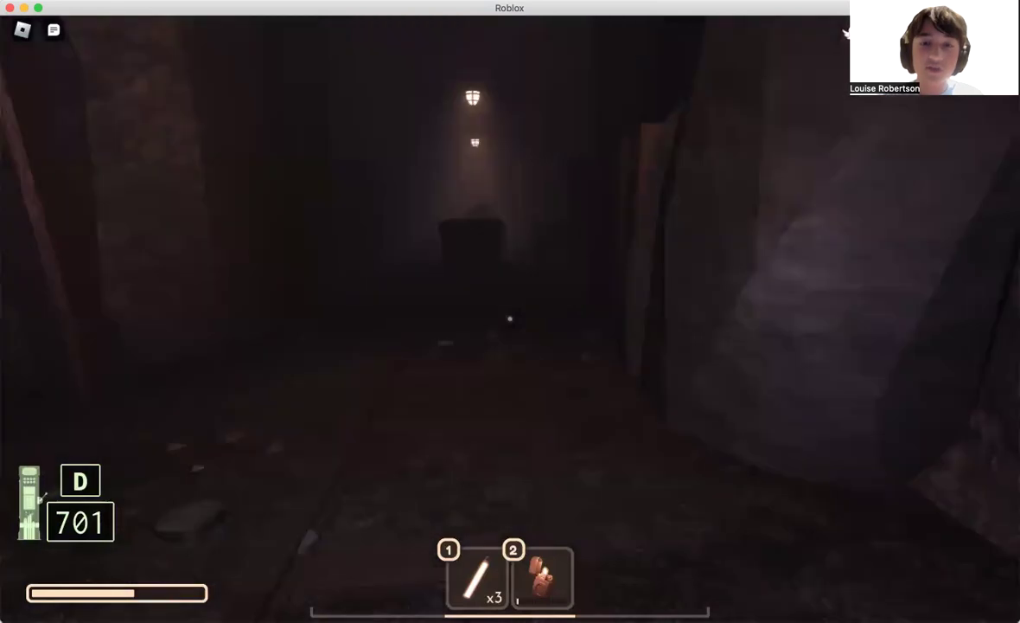
{"action": "key", "text": "w"}
- Collect the gold coins from the wooden table
{"action": "key", "text": "w"}
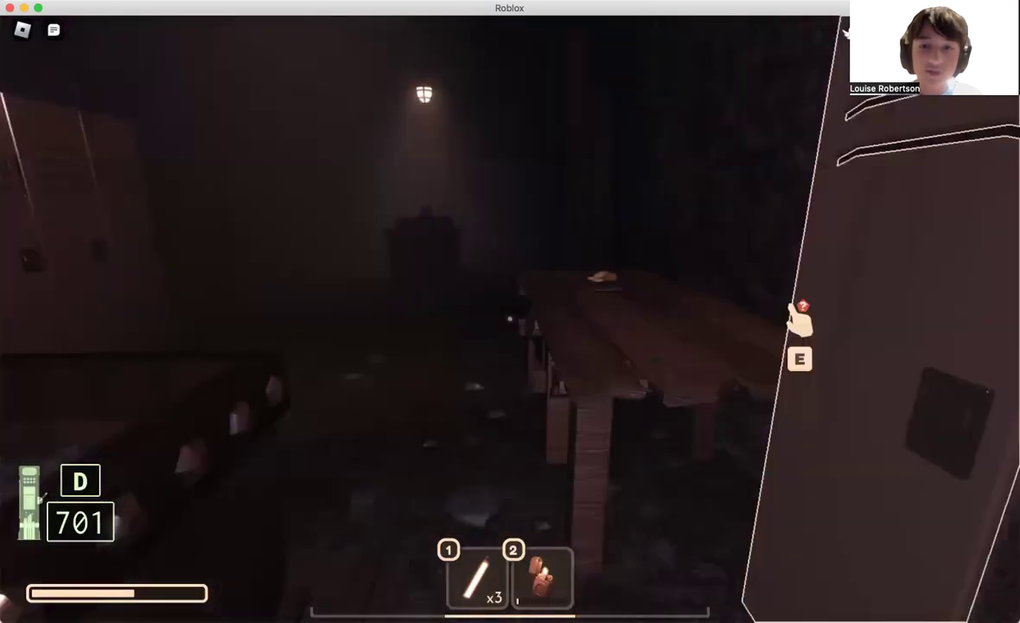
{"action": "key", "text": "w"}
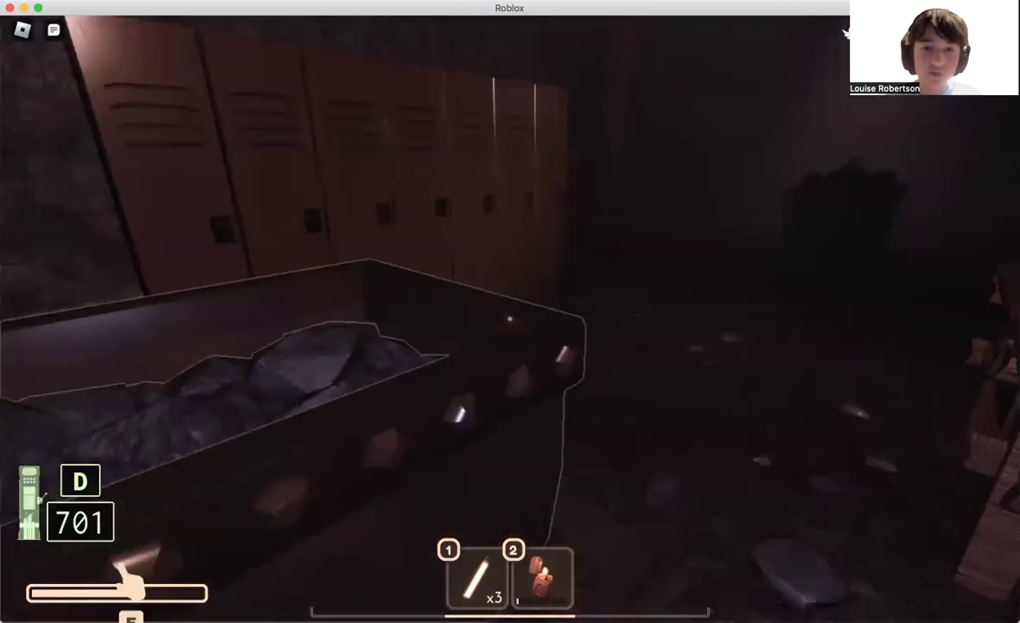
{"action": "key", "text": "w"}
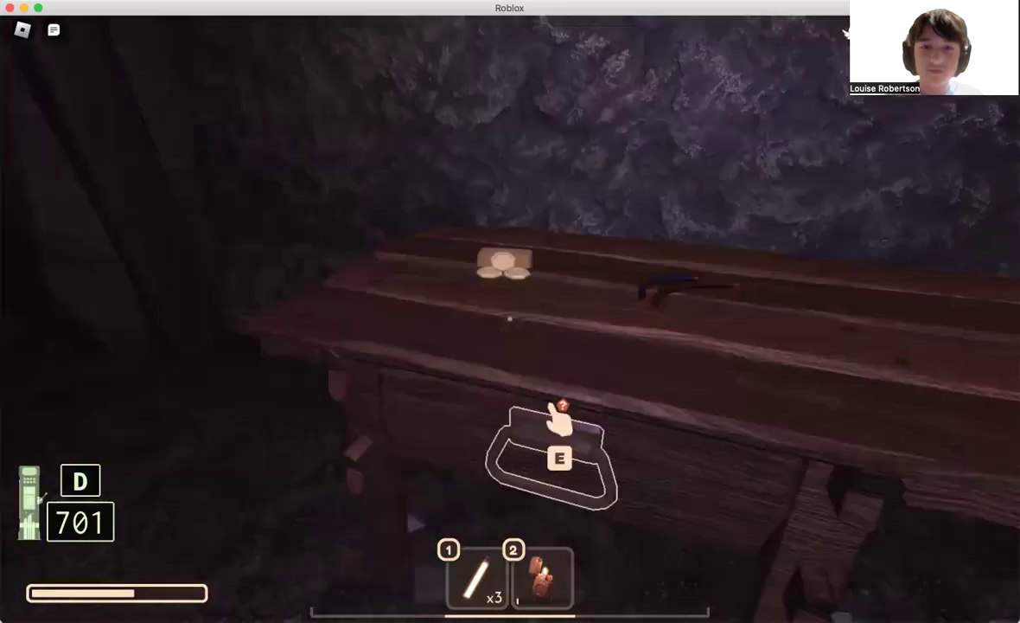
{"action": "key", "text": "e"}
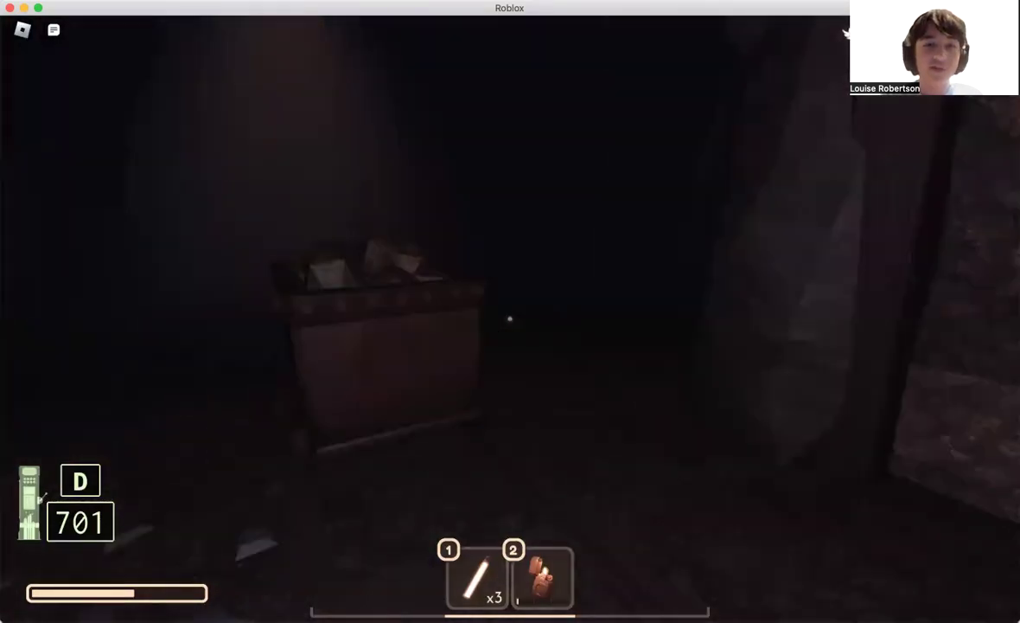
- Walk past the lockers and stone pillar into the dark cave and equip the lighter
{"action": "key", "text": "w"}
{"action": "key", "text": "w"}
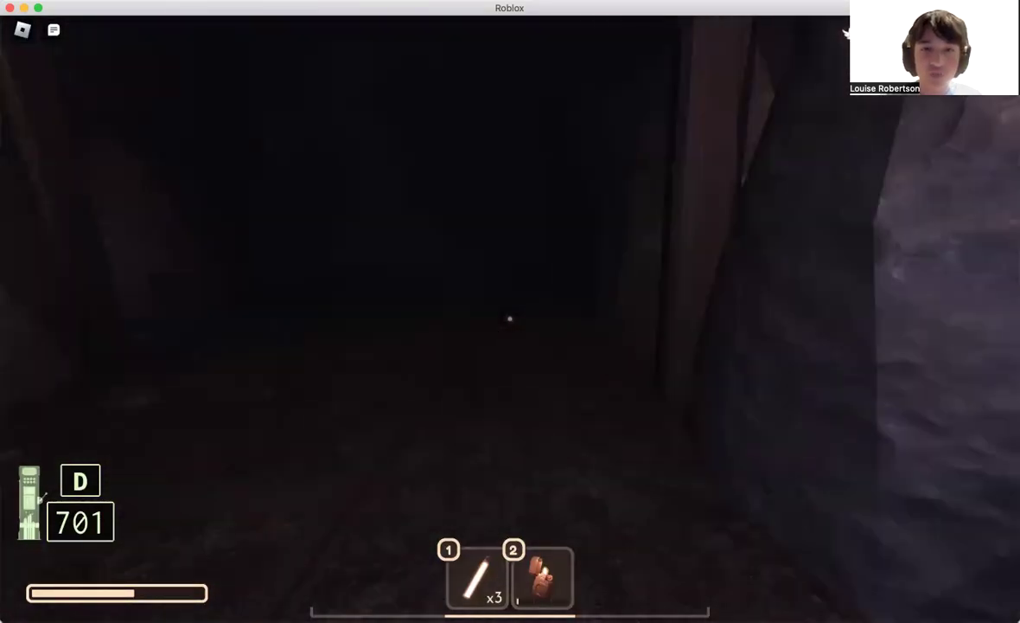
{"action": "key", "text": "w"}
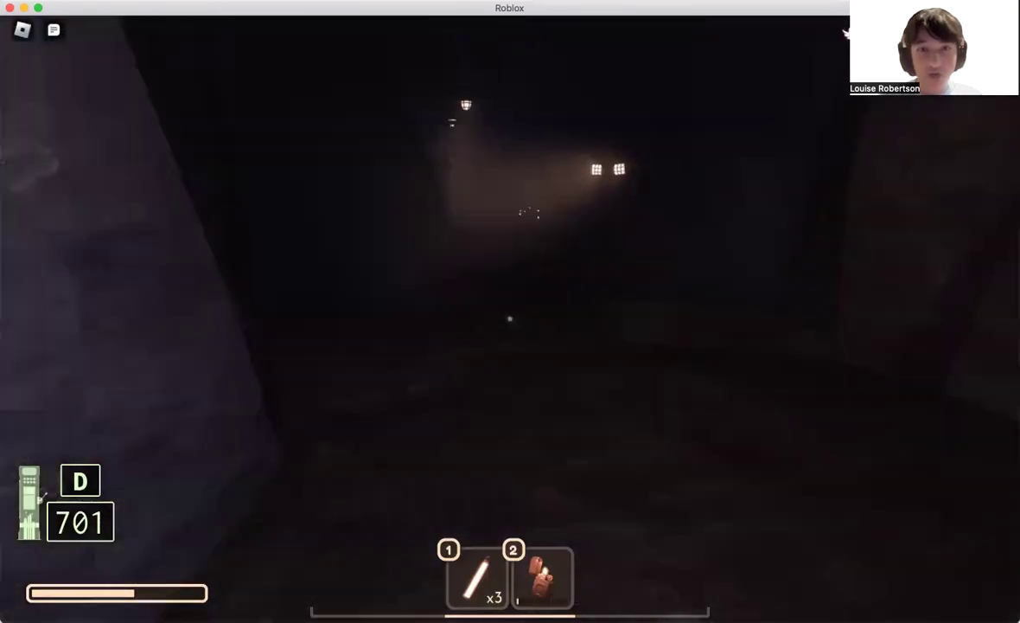
{"action": "key", "text": "w"}
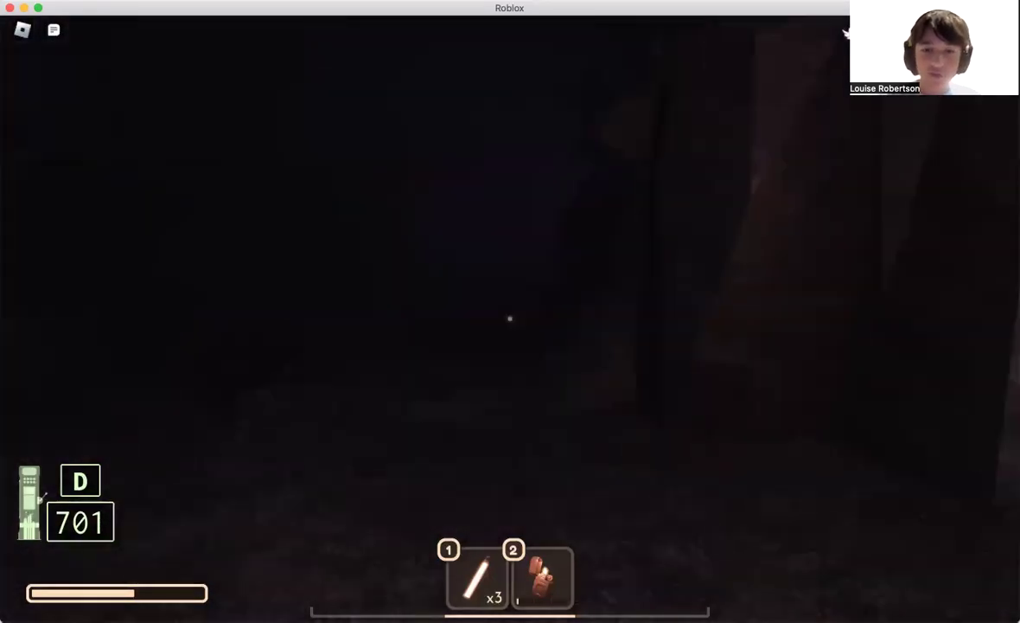
{"action": "key", "text": "2"}
{"action": "key", "text": "w"}
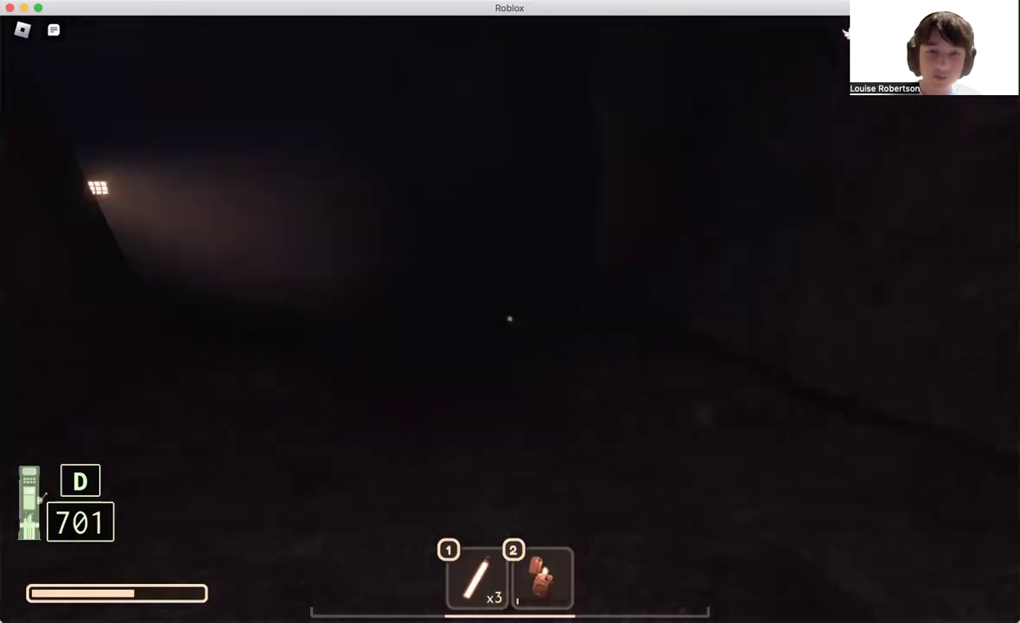
- Walk past the lockers and the lit lamp post into the dark cave
{"action": "key", "text": "w"}
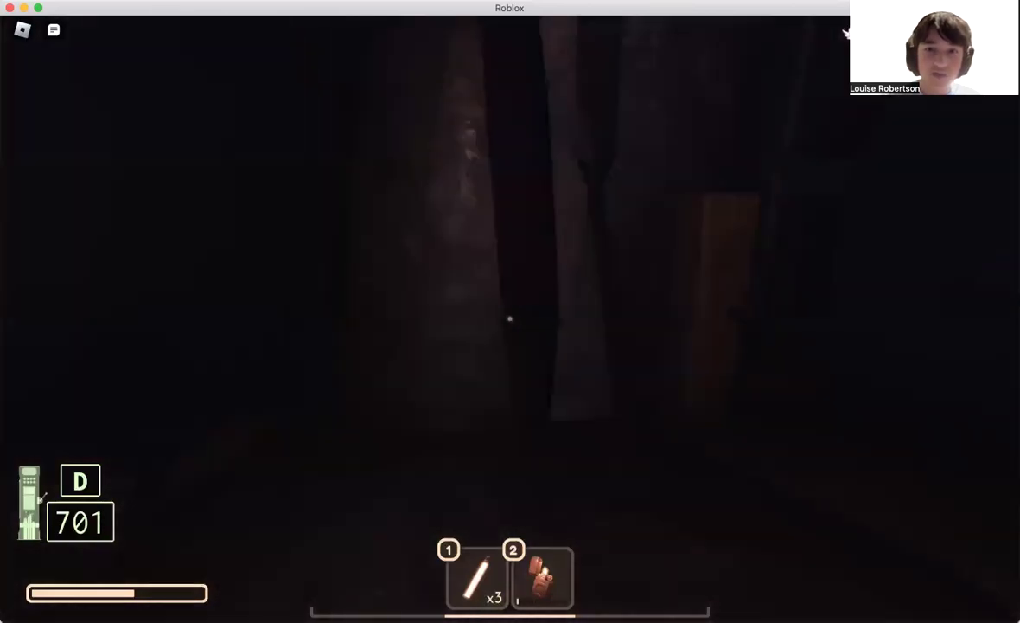
{"action": "key", "text": "w"}
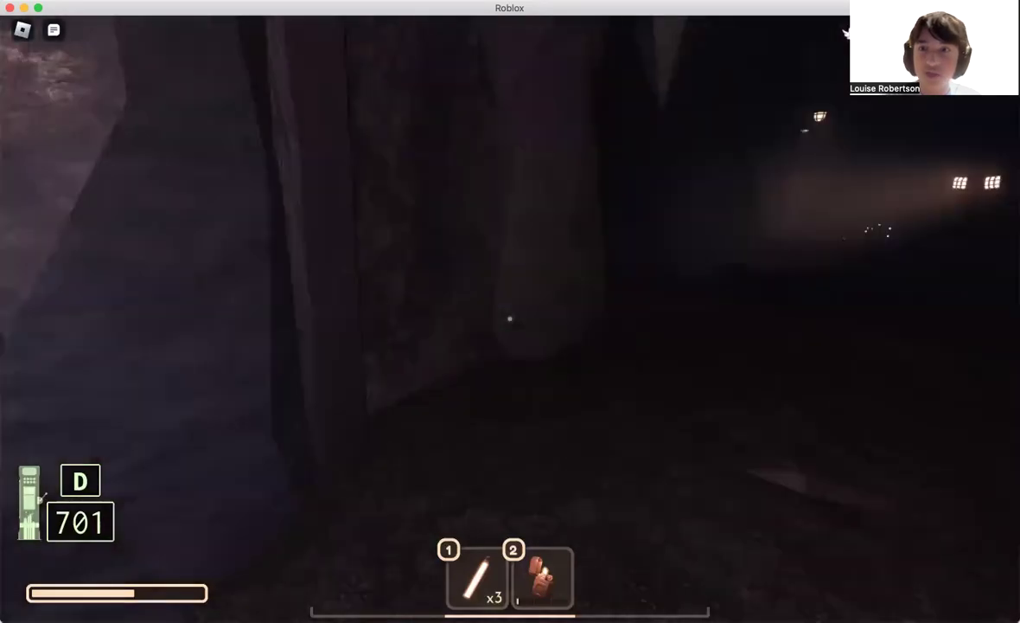
{"action": "key", "text": "w"}
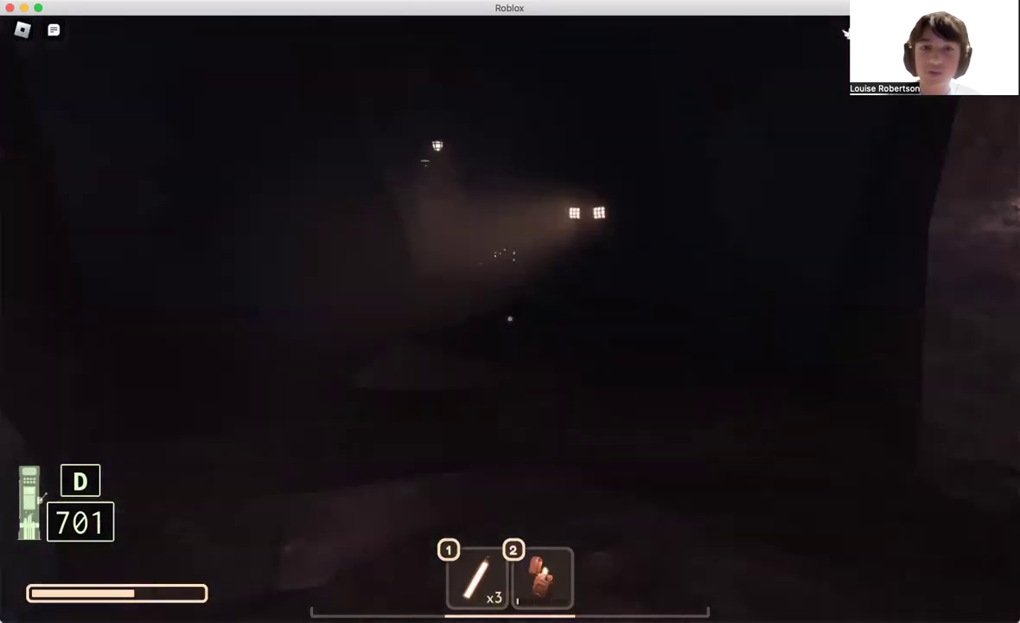
{"action": "key", "text": "w"}
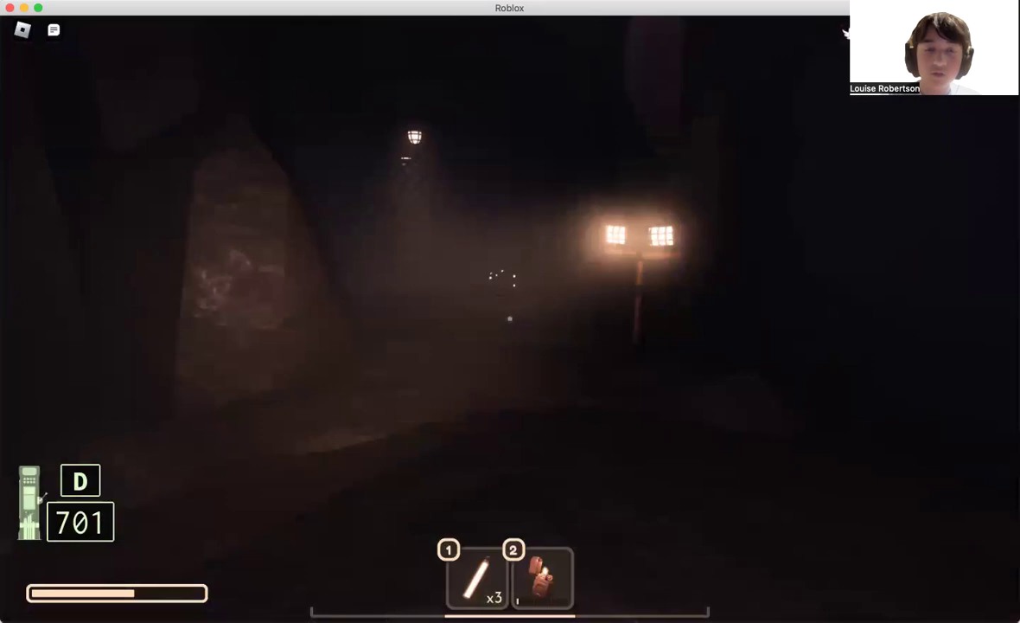
{"action": "key", "text": "w"}
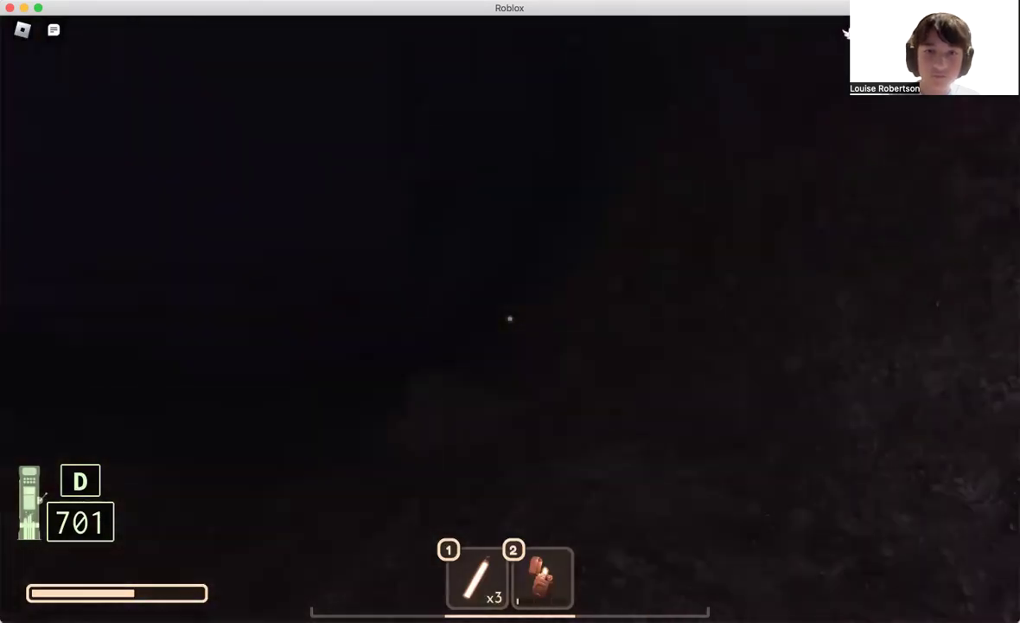
{"action": "key", "text": "w"}
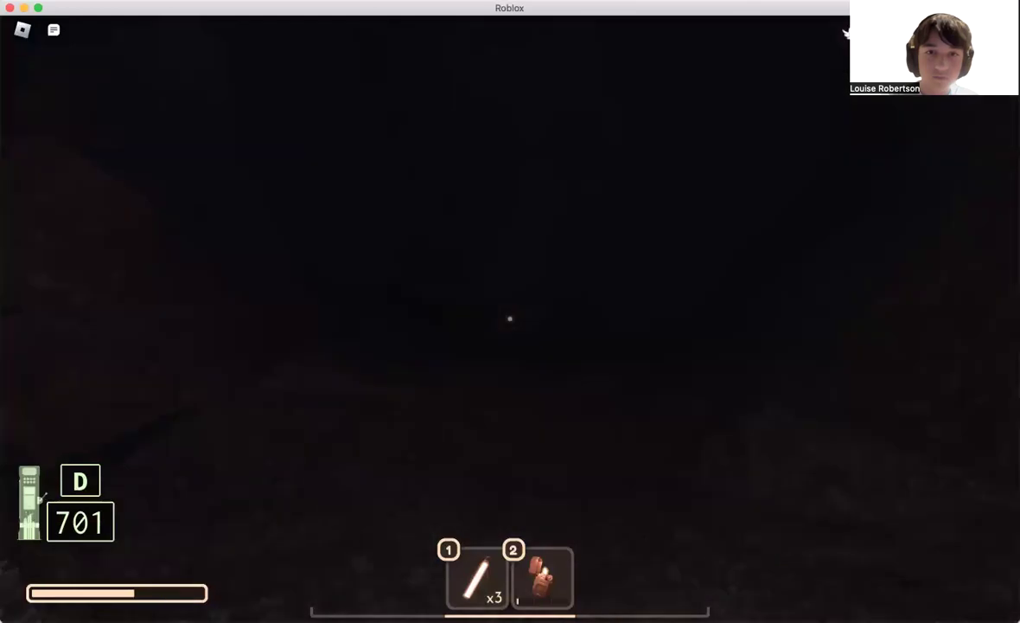
- Follow the rock wall past the locker and cart into the room with railing and crates
{"action": "key", "text": "w"}
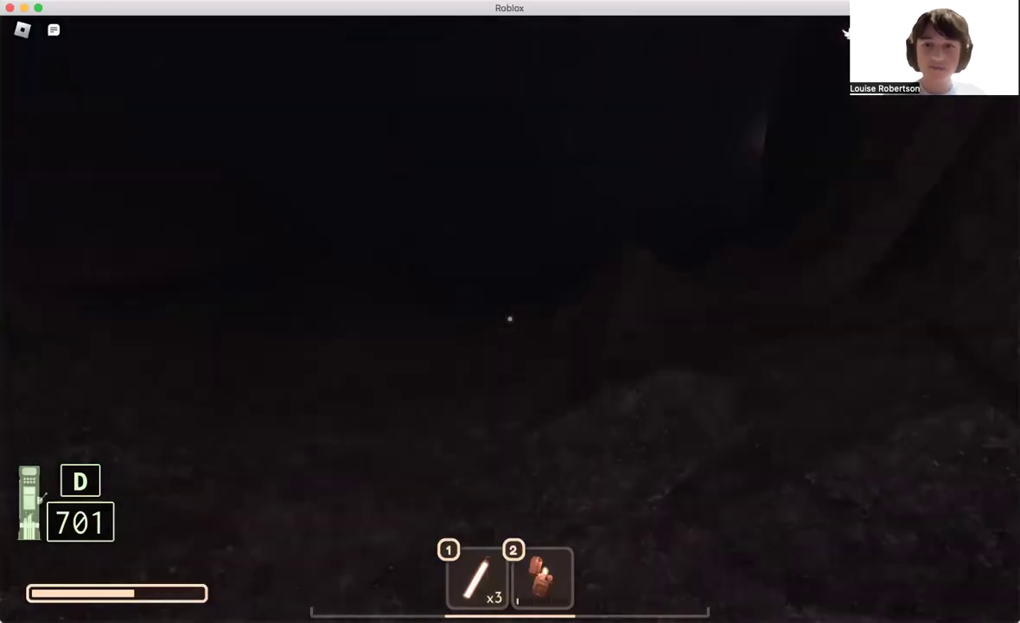
{"action": "key", "text": "w"}
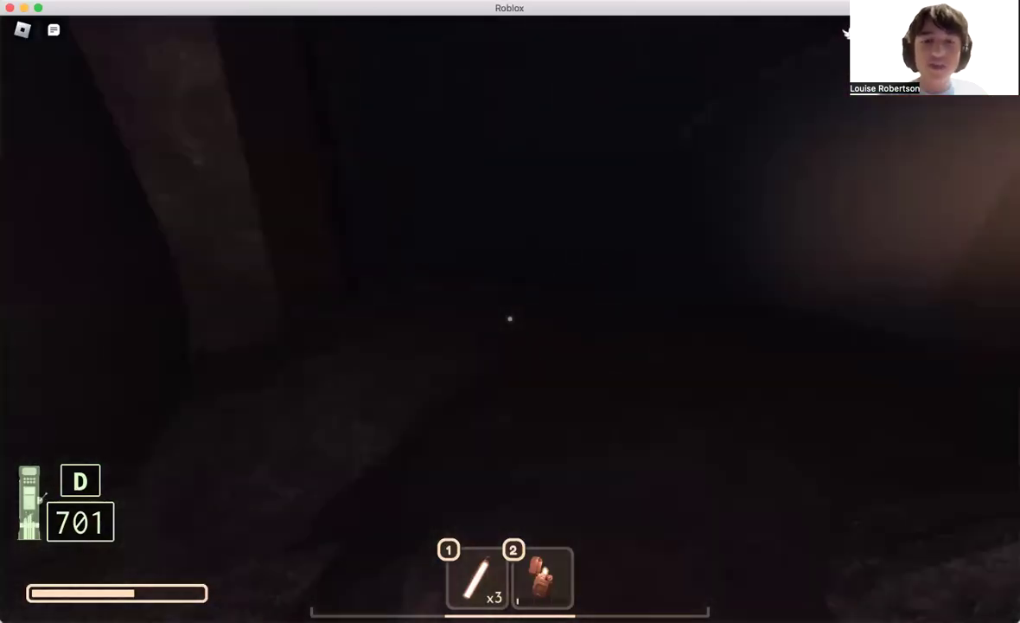
{"action": "key", "text": "w"}
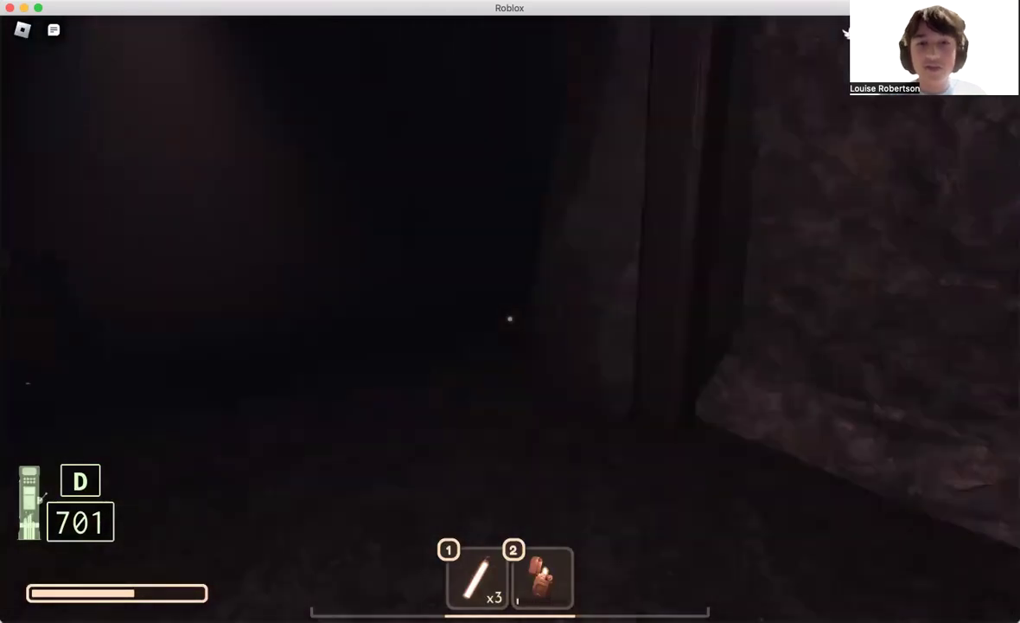
{"action": "key", "text": "w"}
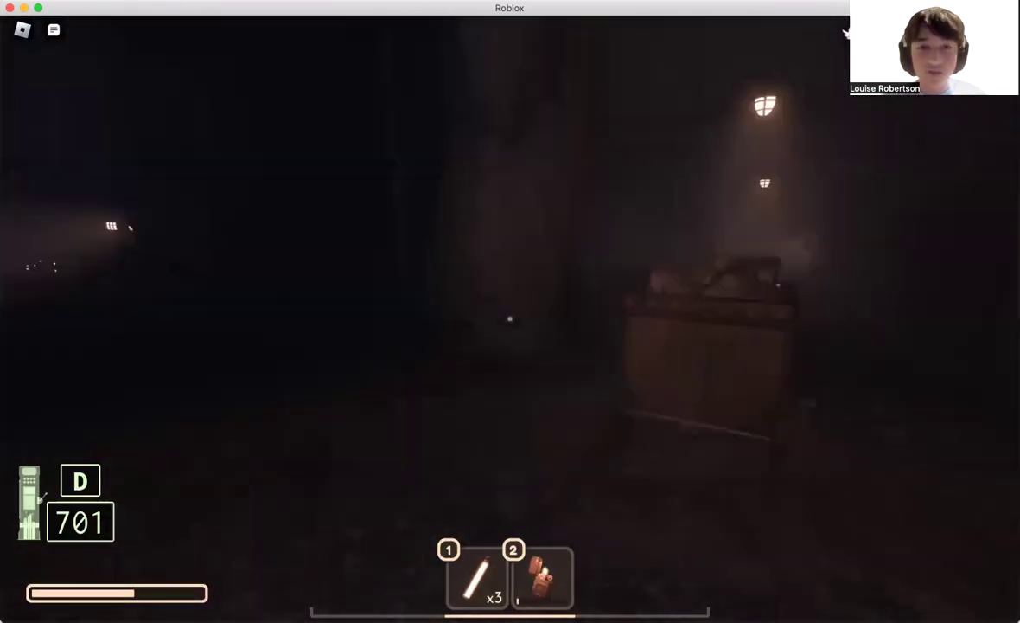
{"action": "key", "text": "w"}
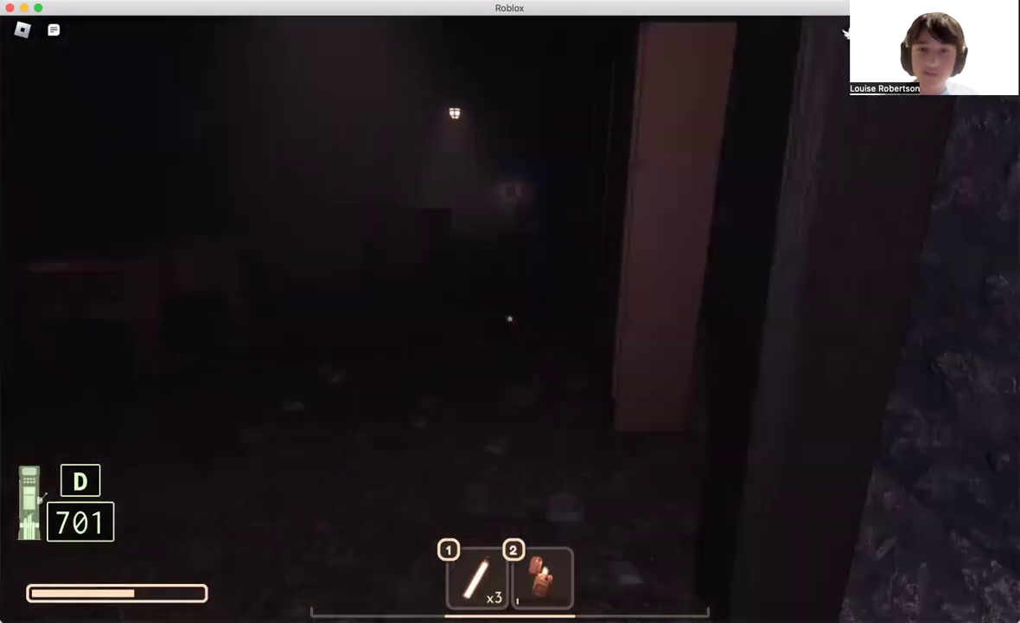
{"action": "key", "text": "w"}
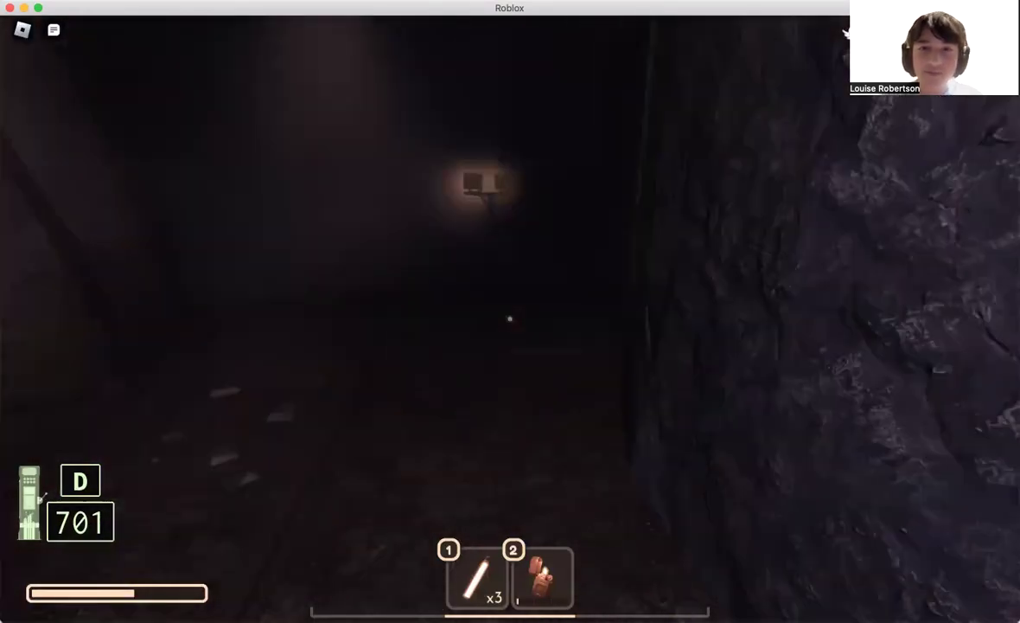
{"action": "key", "text": "w"}
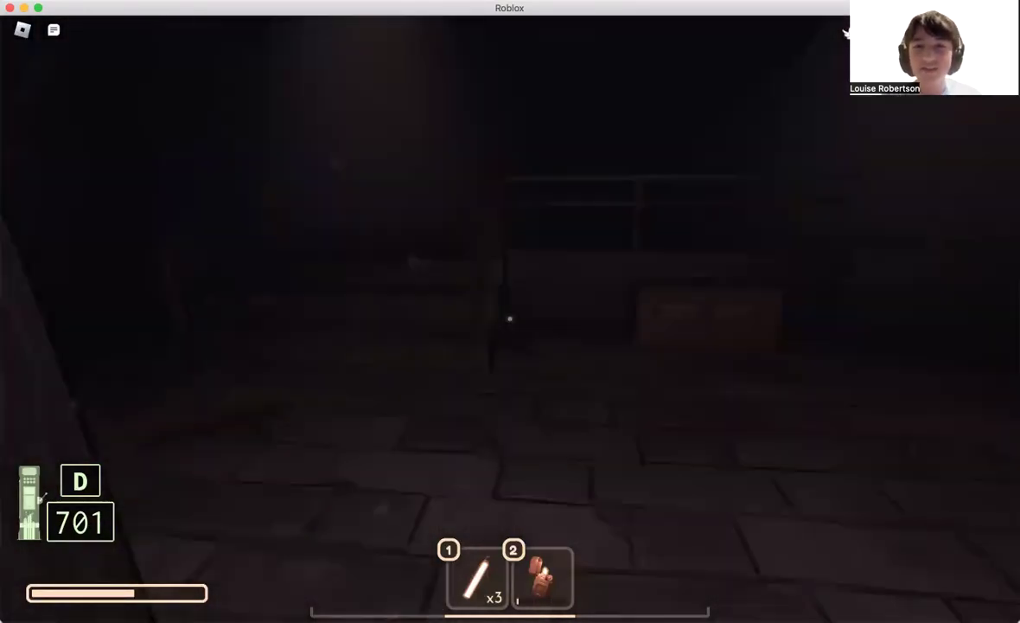
- Take the item from the open metal chest and look around the room
{"action": "key", "text": "w"}
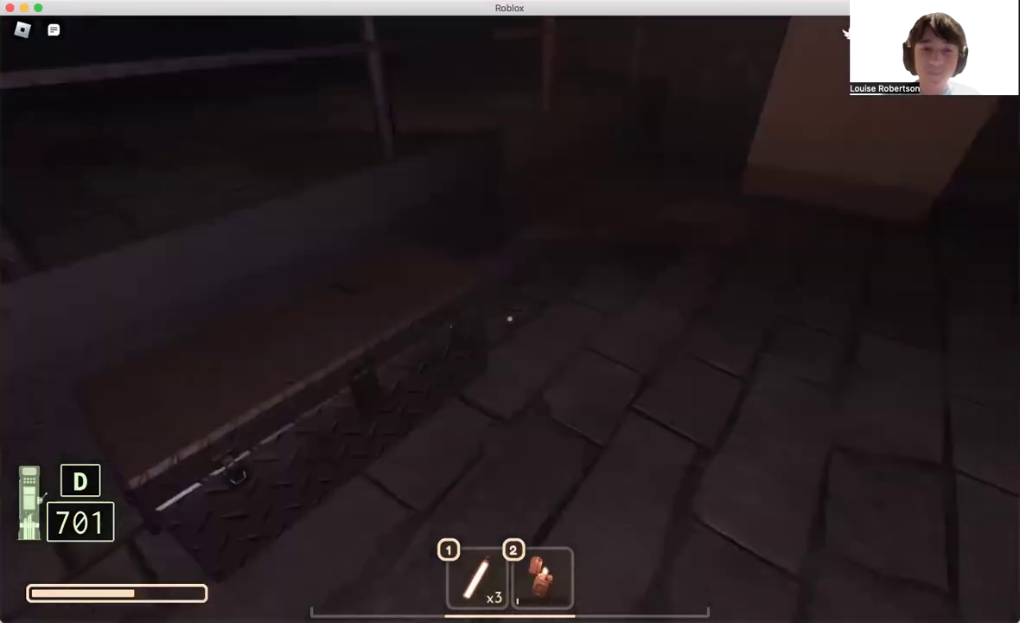
{"action": "key", "text": "e"}
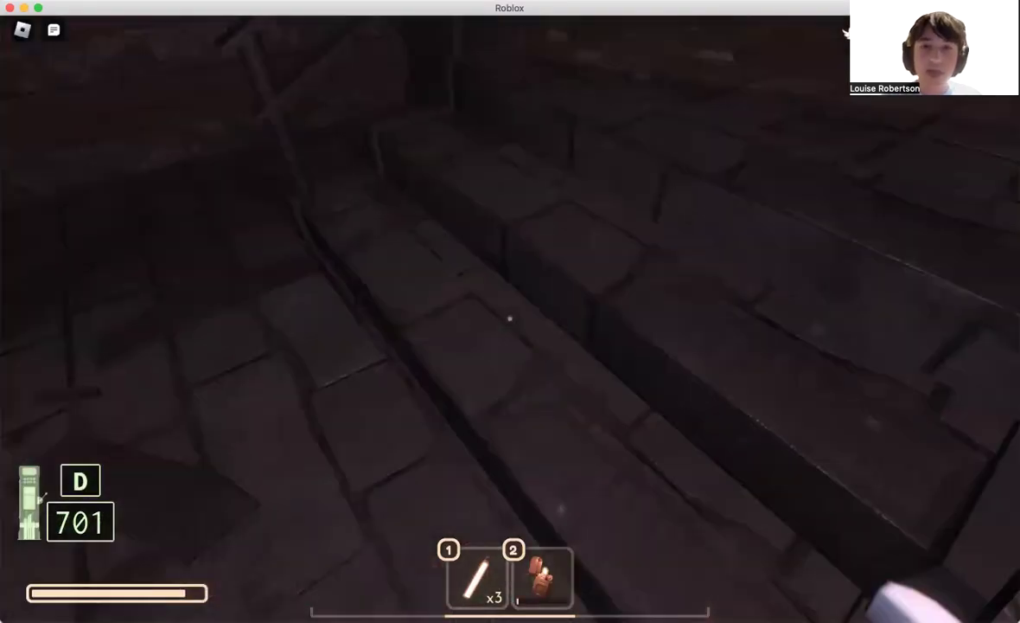
{"action": "key", "text": "w"}
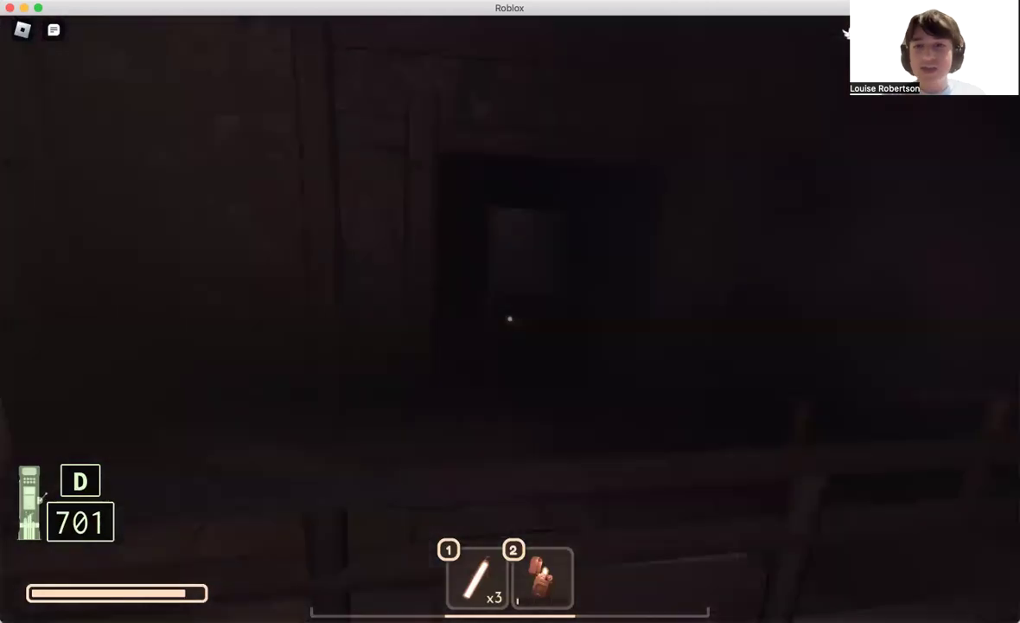
- Walk through the rooms past the lamps and lockers until the minecart's prompt appears
{"action": "key", "text": "w"}
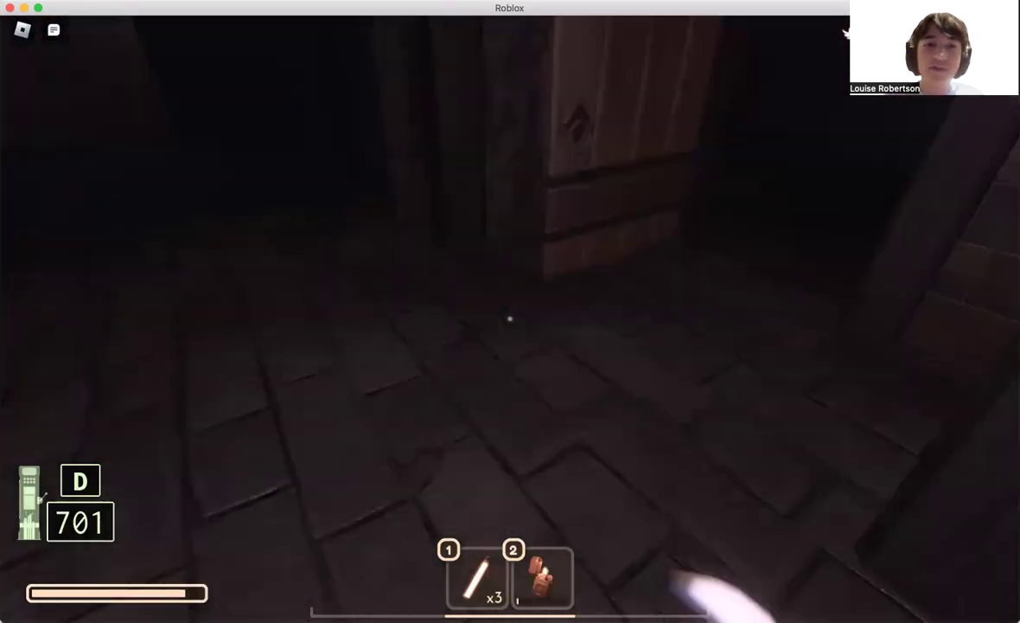
{"action": "key", "text": "w"}
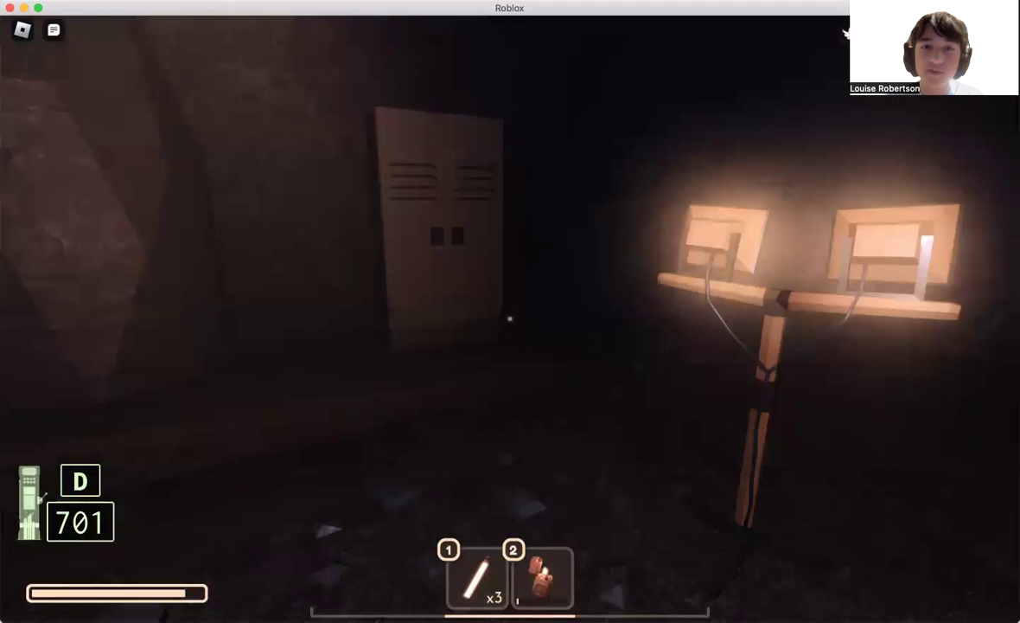
{"action": "key", "text": "w"}
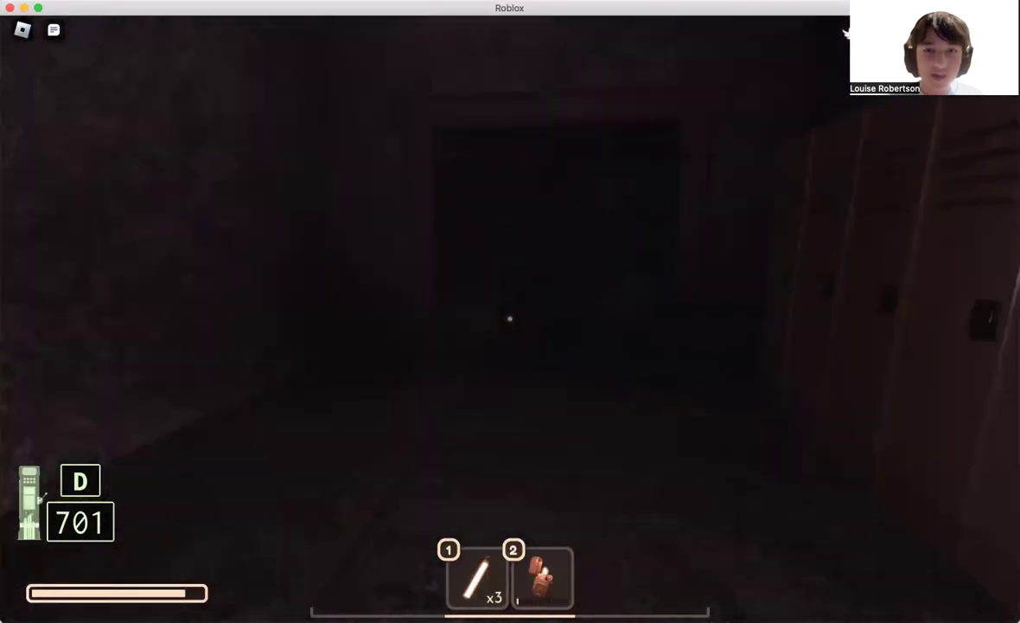
{"action": "key", "text": "w"}
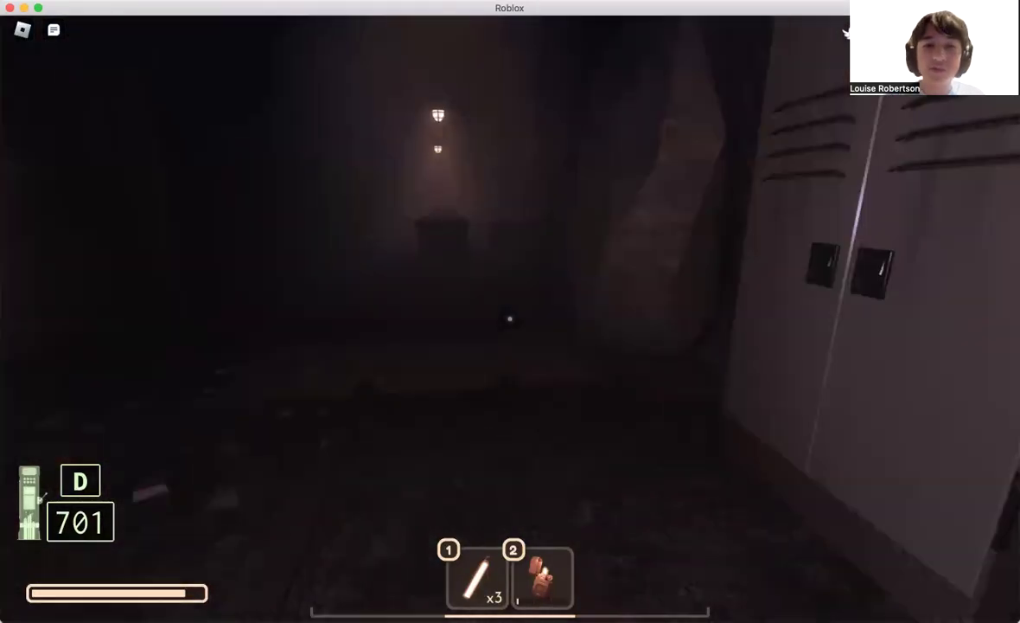
{"action": "key", "text": "w"}
{"action": "key", "text": "w"}
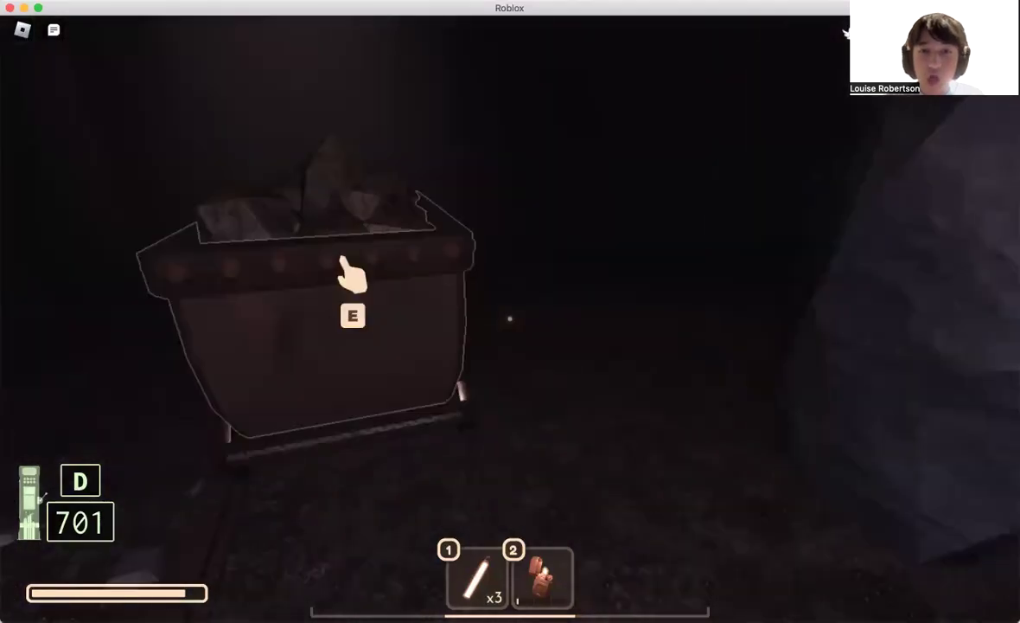
{"action": "key", "text": "w"}
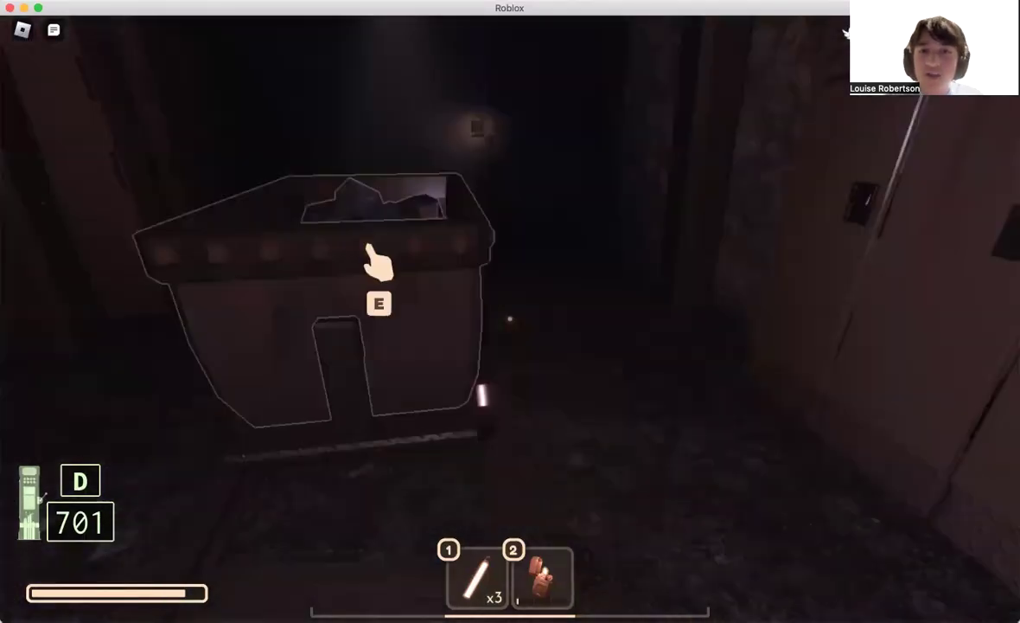
- Walk past the minecart, then pause to show the menu's People tab with one player
{"action": "key", "text": "w"}
{"action": "key", "text": "w"}
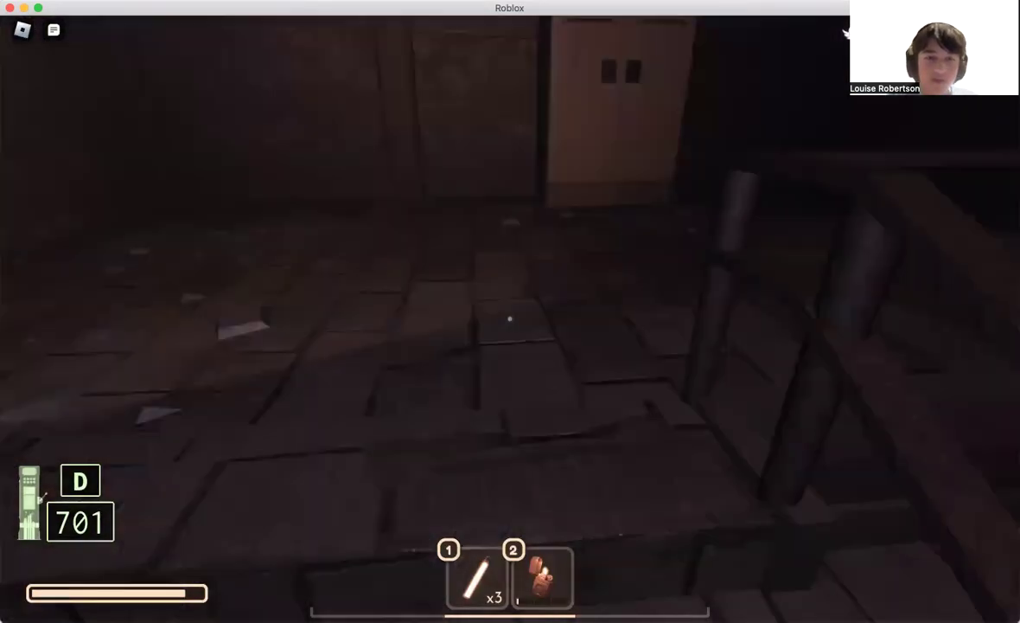
{"action": "key", "text": "Escape"}
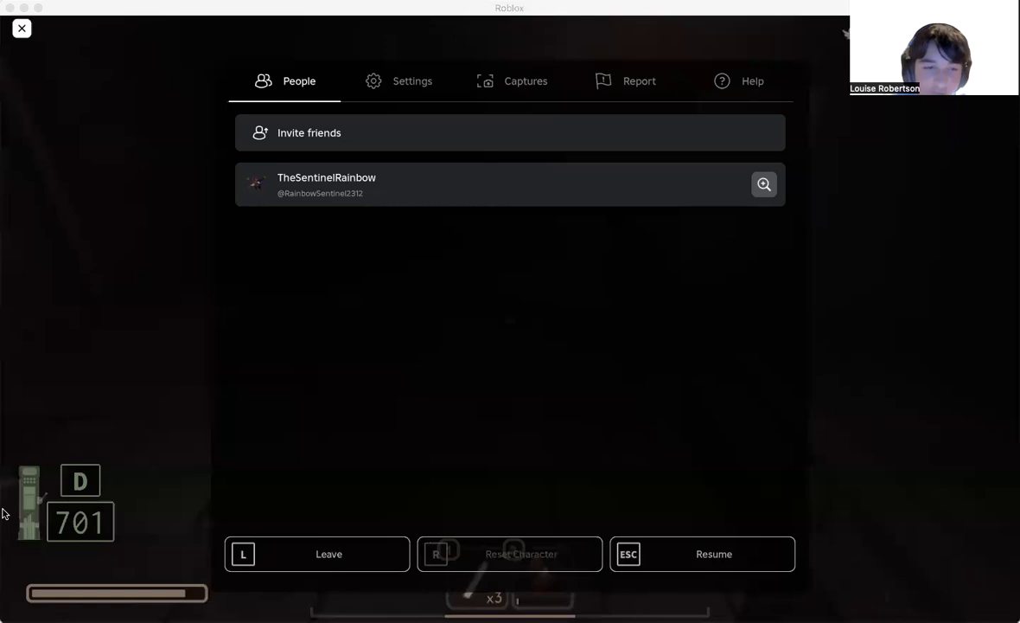
- Resume play from the menu and briefly open then close the chat box
{"action": "key", "text": "Escape"}
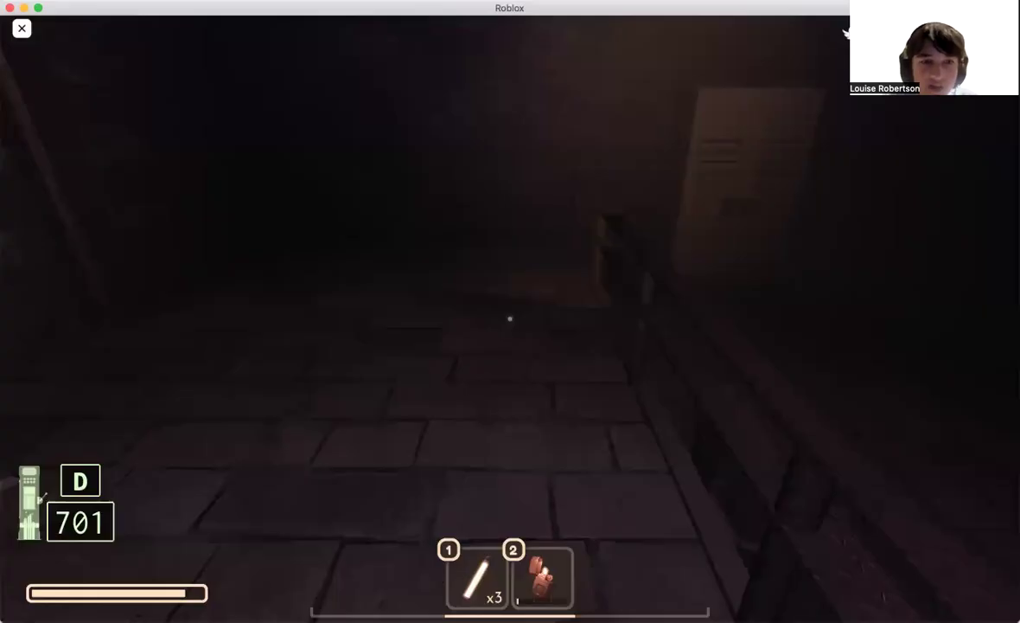
{"action": "key", "text": "slash"}
{"action": "type", "text": "701"}
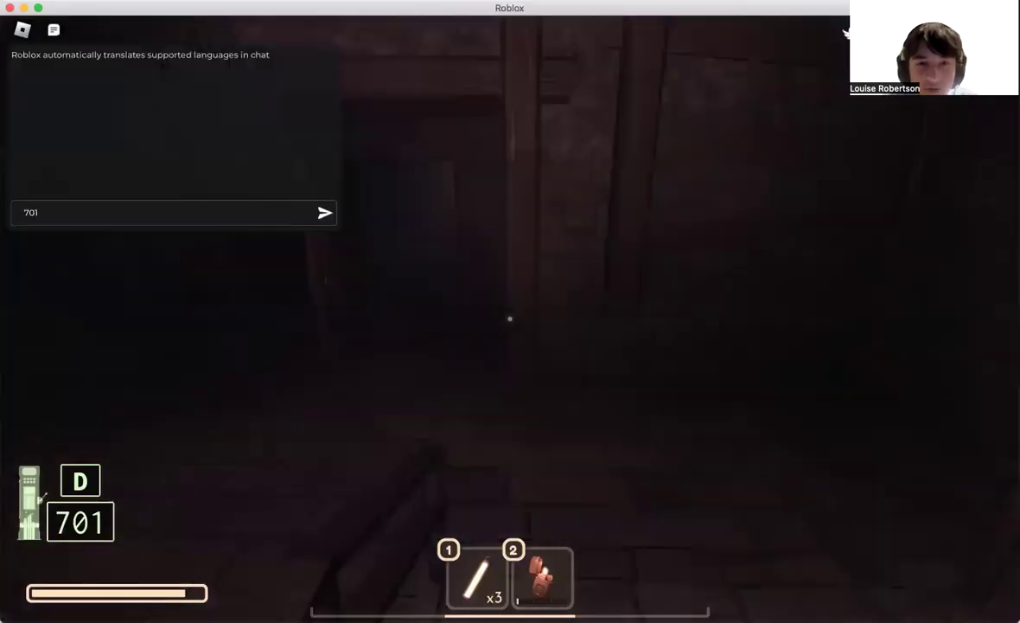
{"action": "key", "text": "Return"}
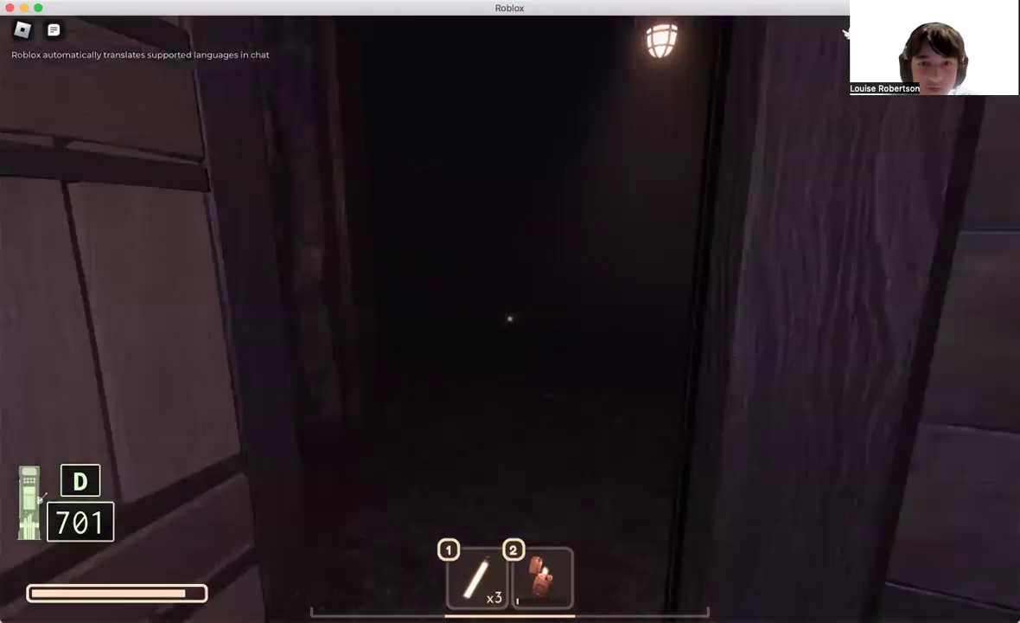
- Walk past the lamps, lockers and minecart into the dark tunnel
{"action": "key", "text": "w"}
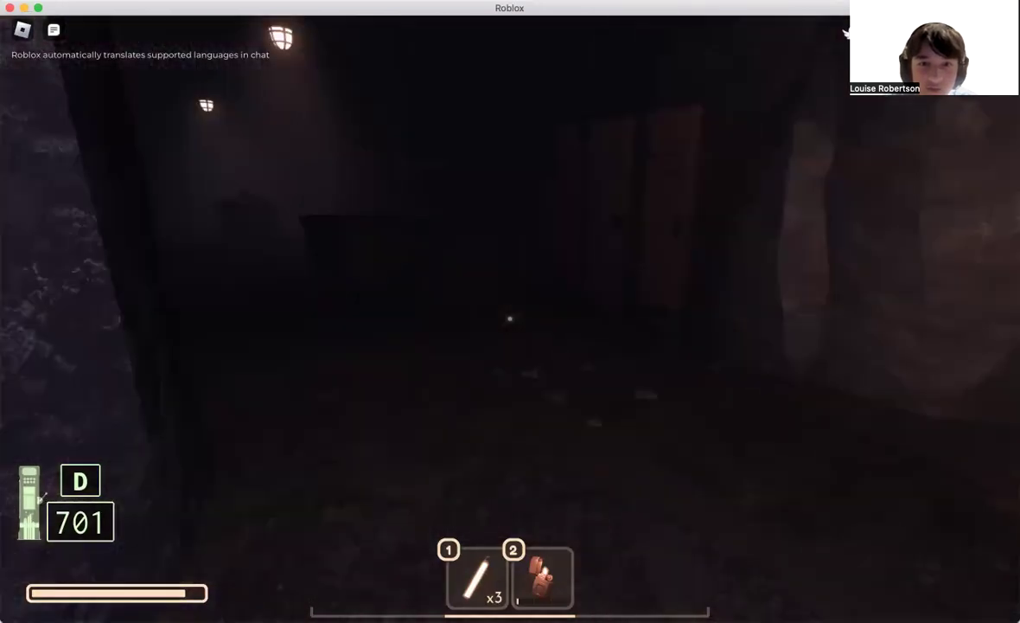
{"action": "key", "text": "w"}
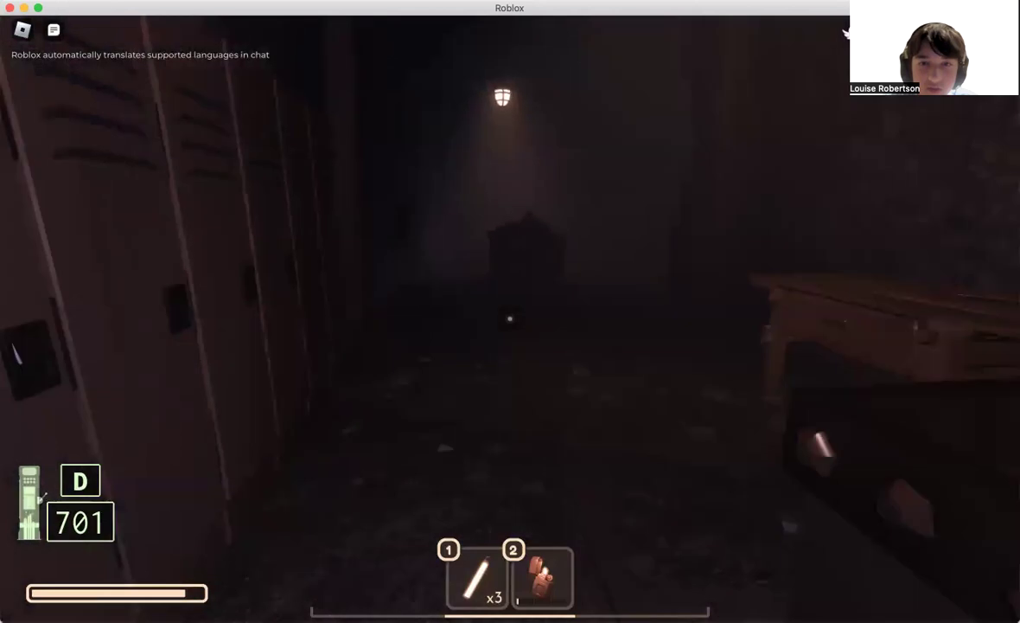
{"action": "key", "text": "w"}
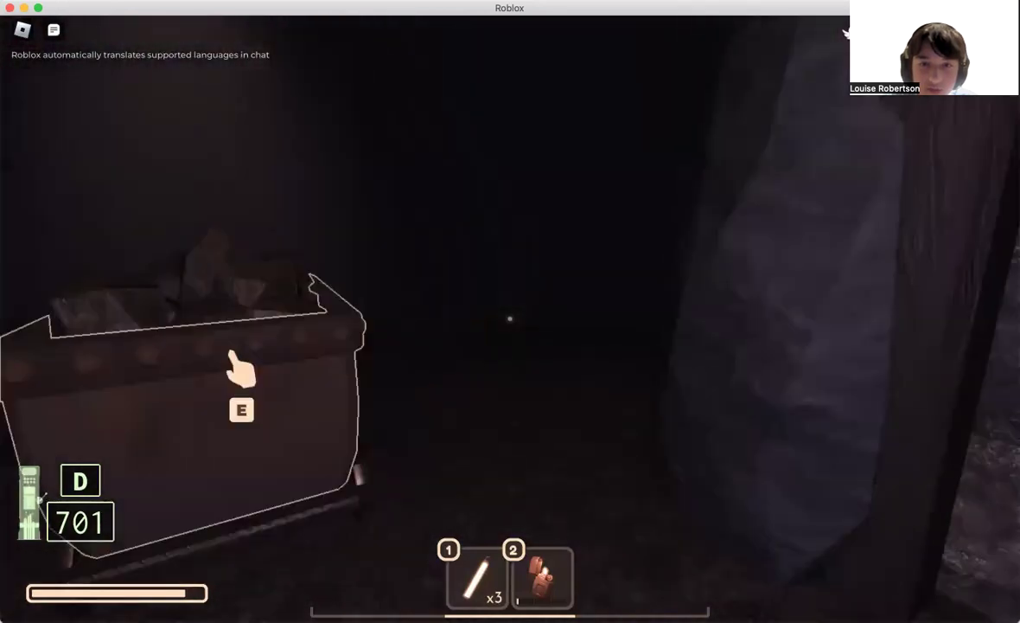
{"action": "key", "text": "w"}
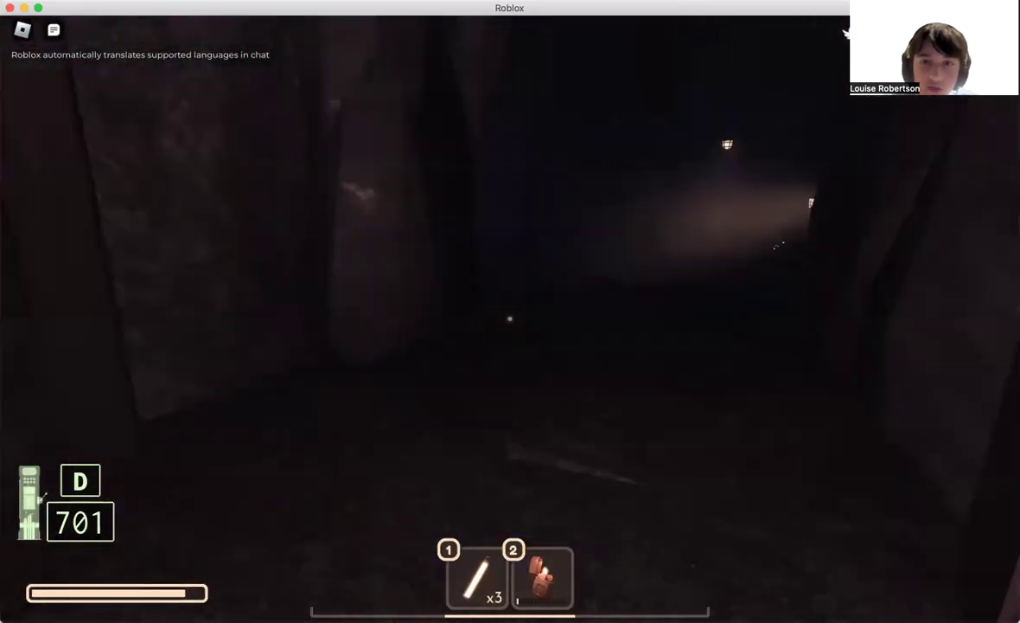
{"action": "key", "text": "w"}
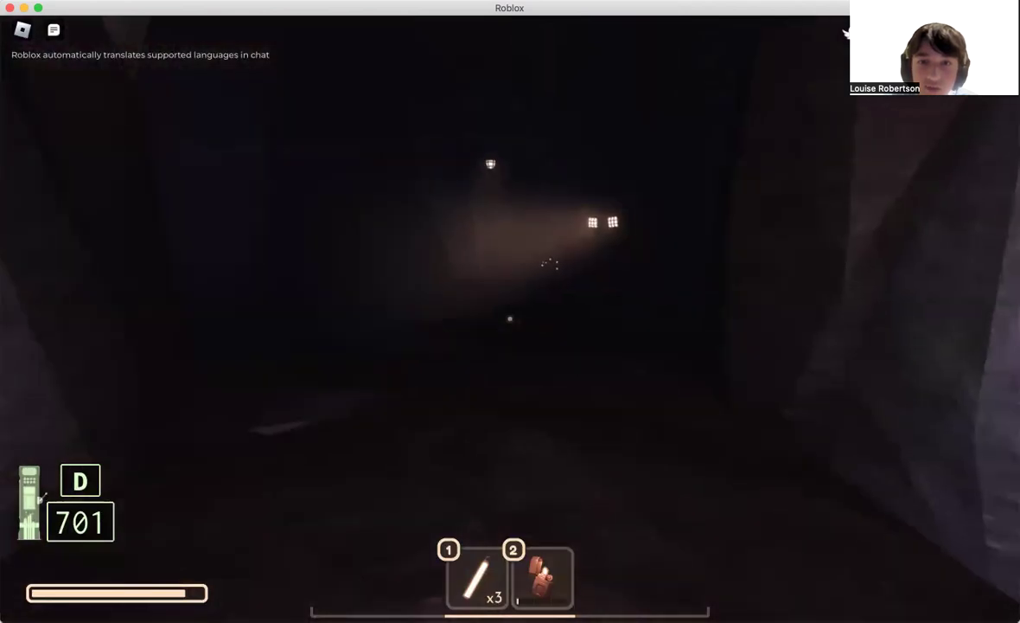
{"action": "key", "text": "w"}
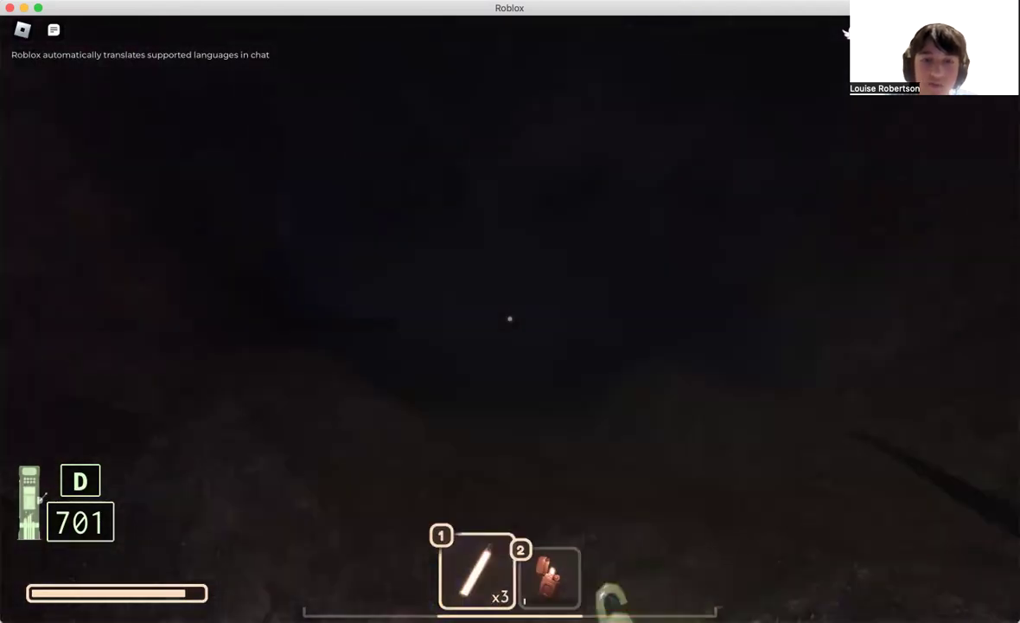
- Throw a glowstick to light the cave, then walk on past the minecart and lockers
{"action": "left_click", "coordinate": [510, 320]}
{"action": "key", "text": "w"}
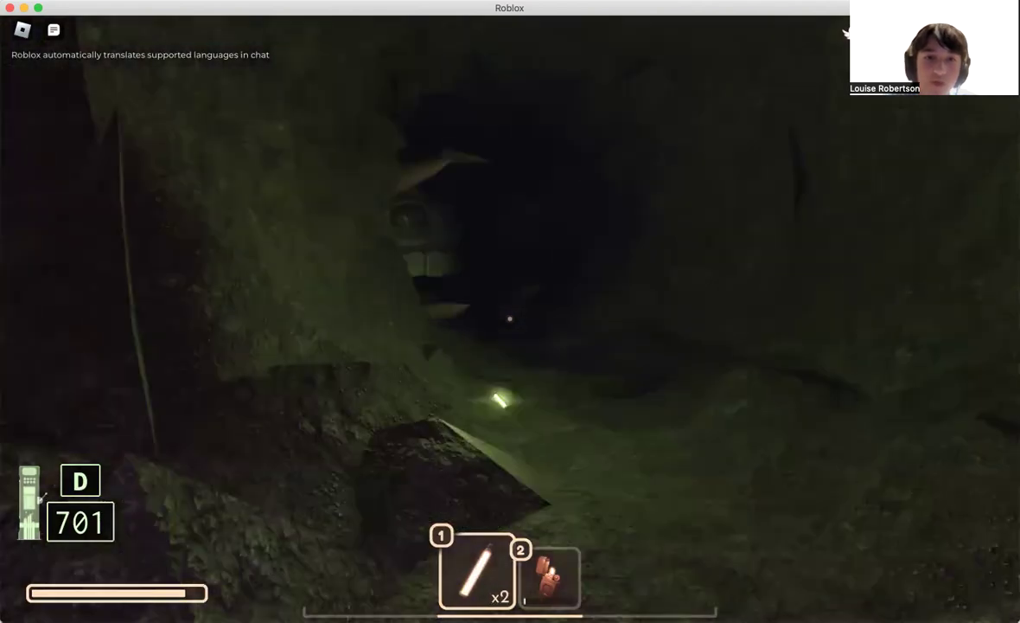
{"action": "key", "text": "w"}
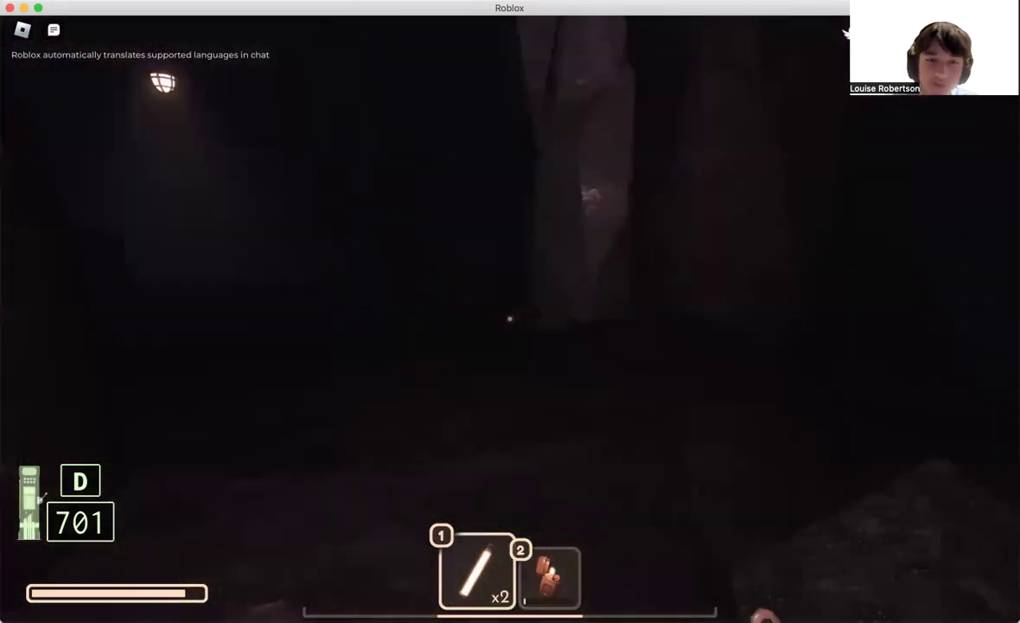
{"action": "key", "text": "w"}
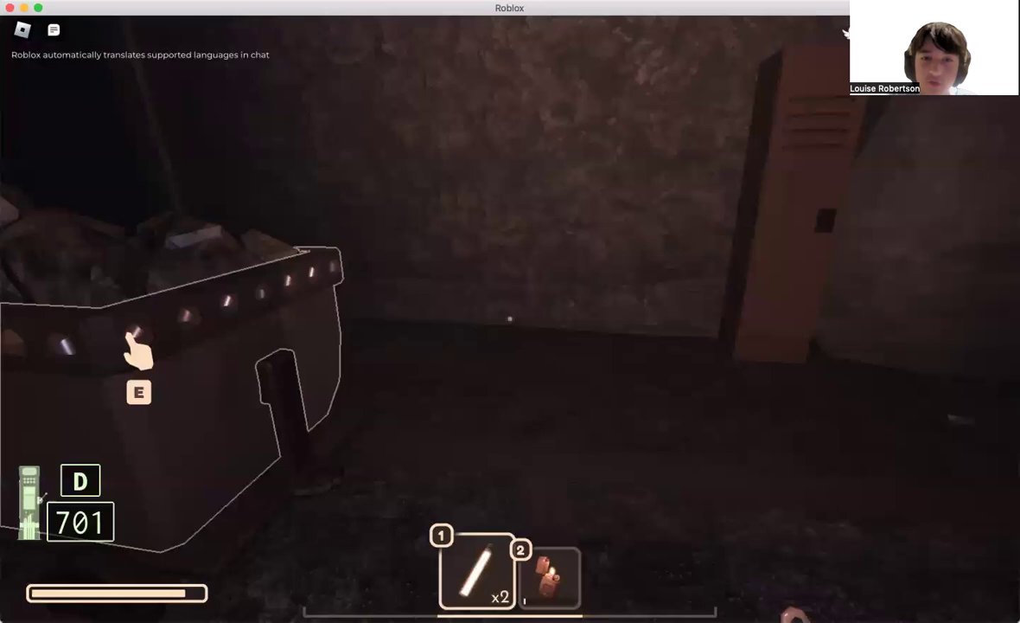
{"action": "key", "text": "w"}
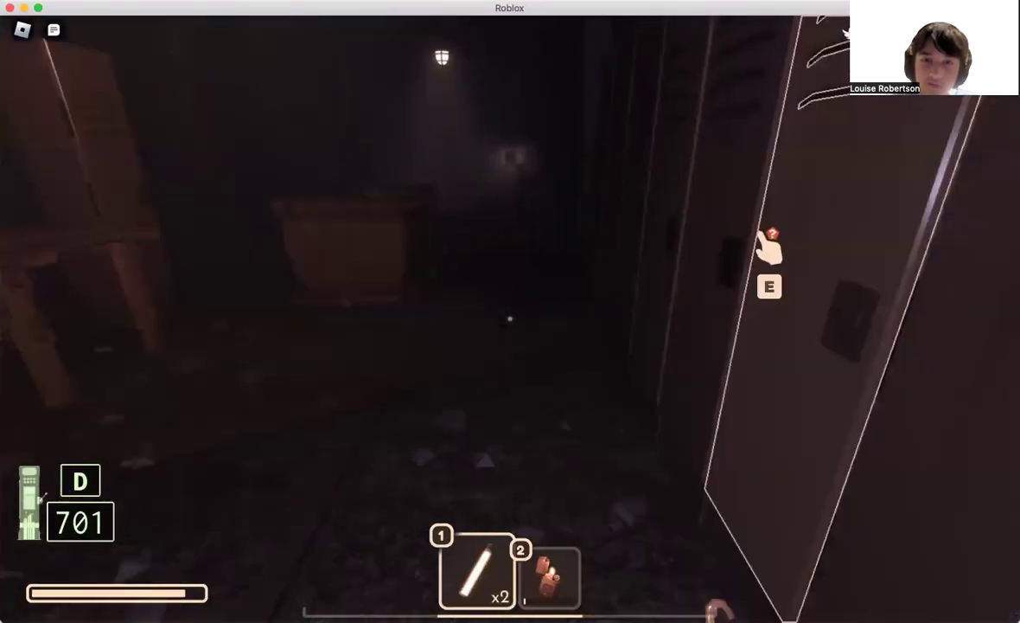
{"action": "key", "text": "w"}
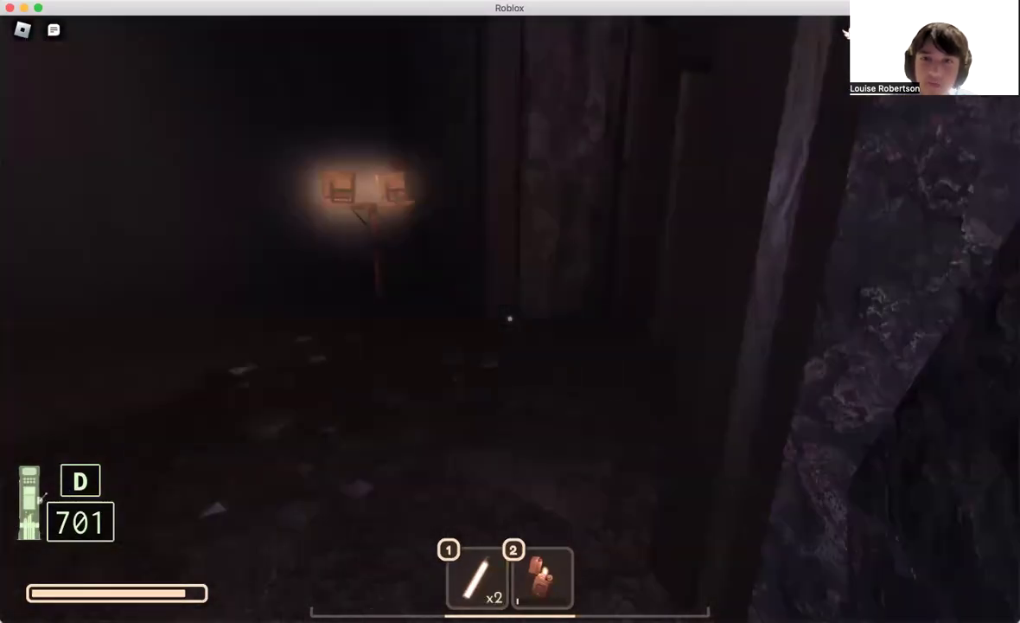
- Follow the railed corridor past more lockers through the wooden doorway into the tiled room
{"action": "key", "text": "w"}
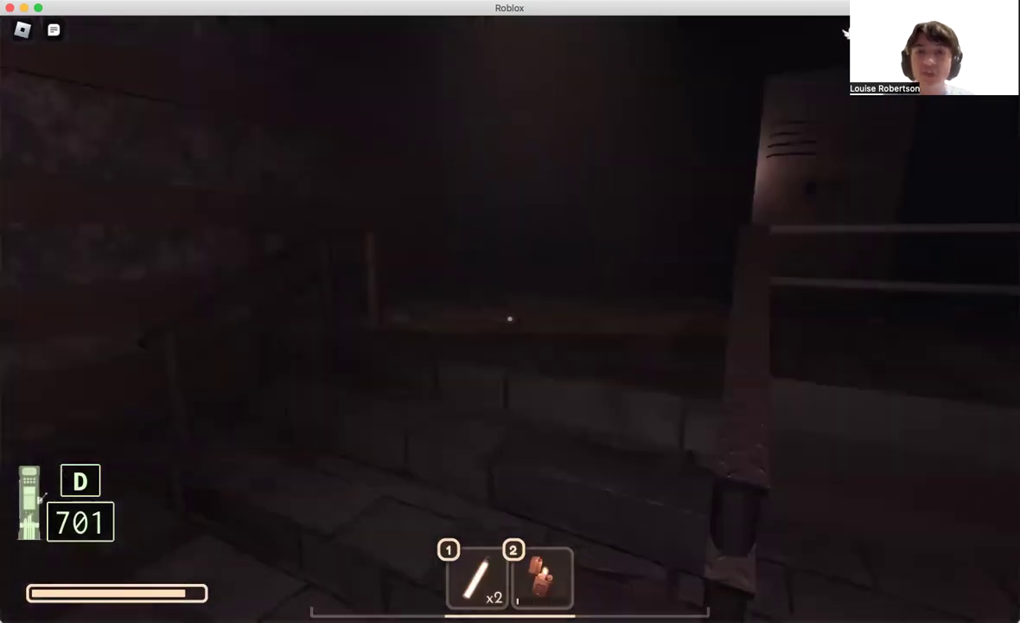
{"action": "key", "text": "w"}
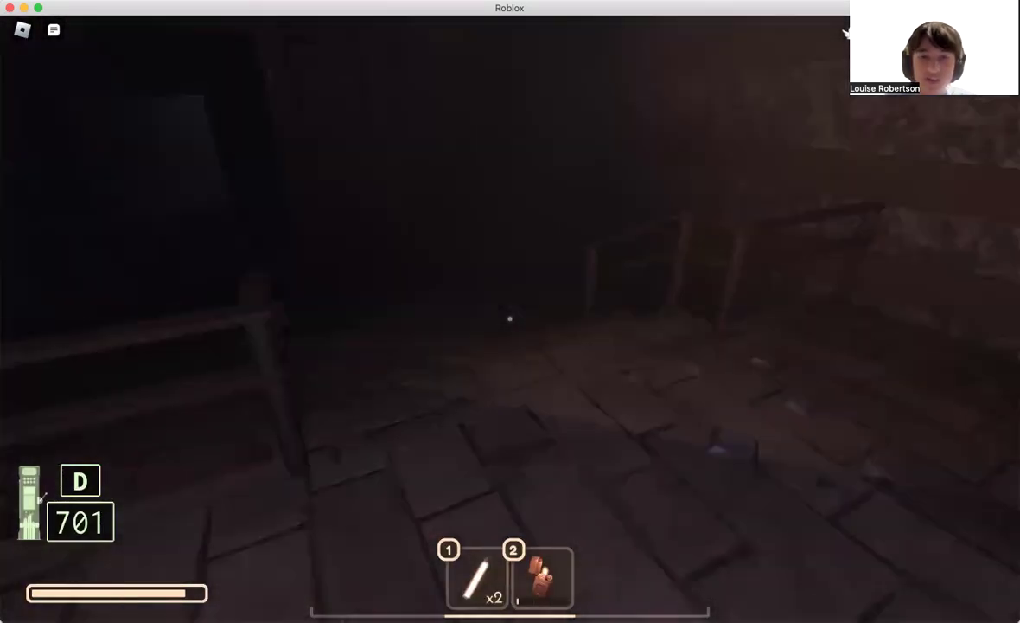
{"action": "key", "text": "w"}
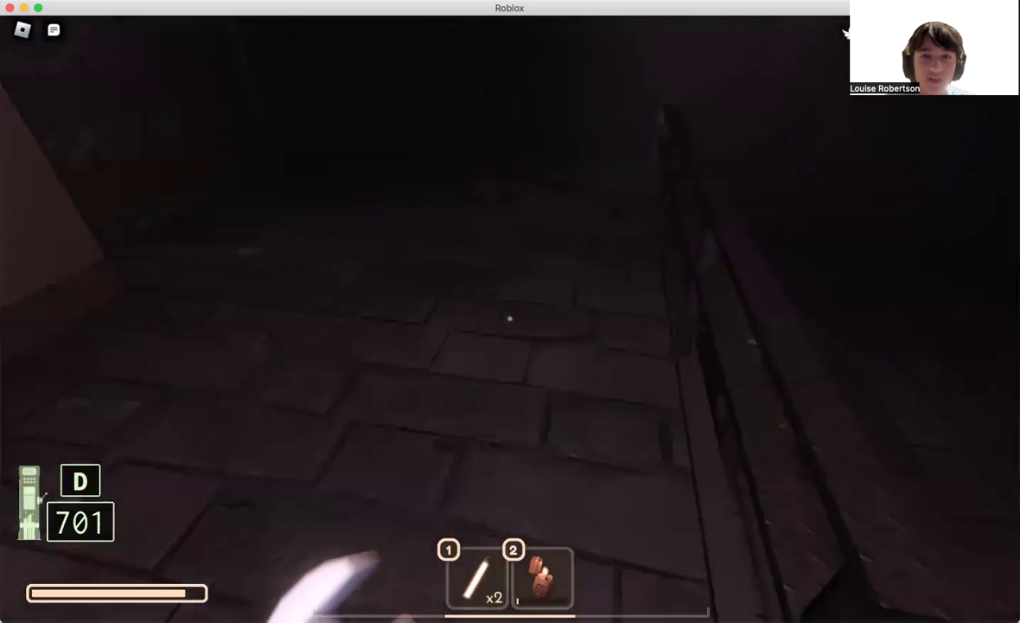
{"action": "key", "text": "w"}
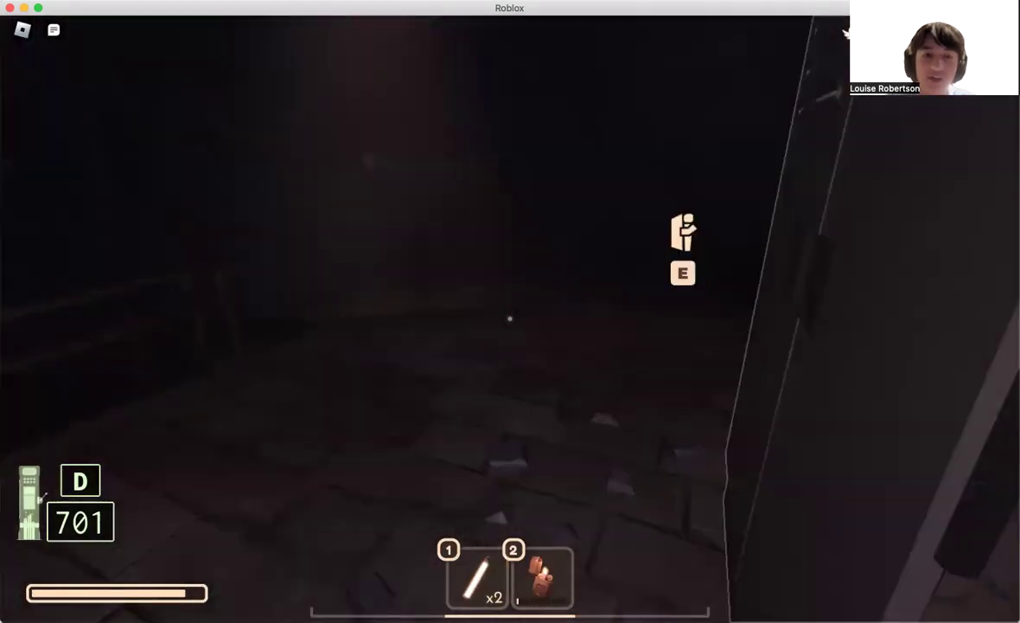
{"action": "key", "text": "w"}
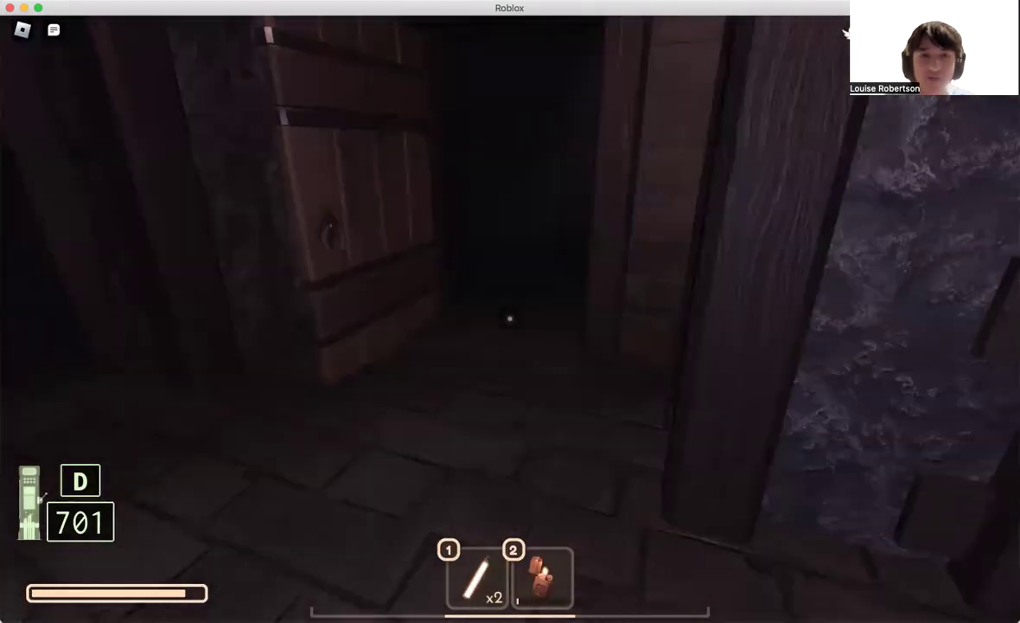
{"action": "key", "text": "w"}
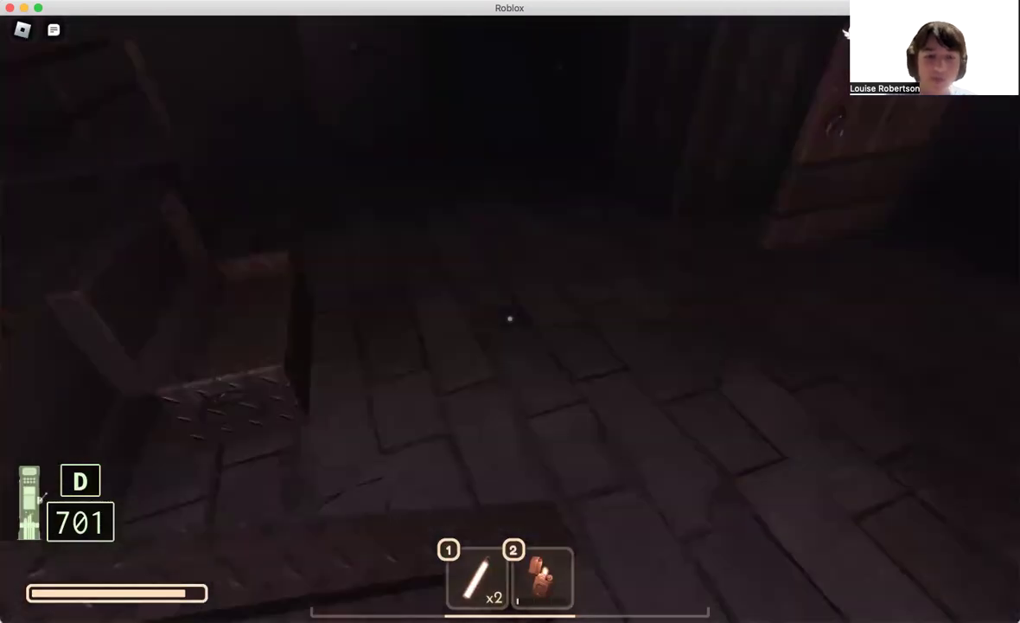
{"action": "key", "text": "w"}
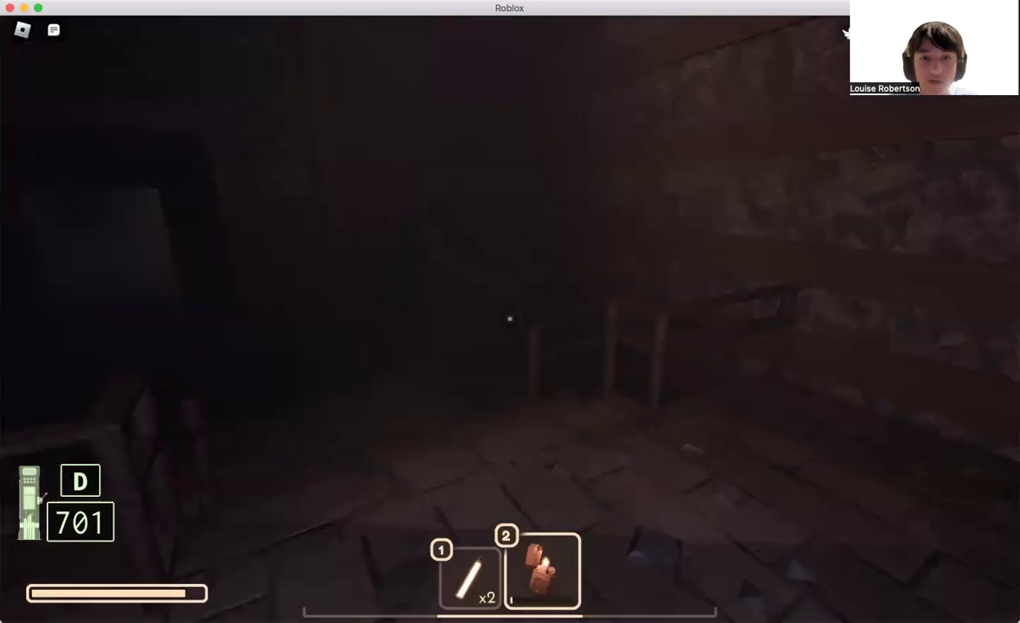
- Equip the lighter and walk through the corridor and locker room to the wooden door
{"action": "key", "text": "2"}
{"action": "key", "text": "w"}
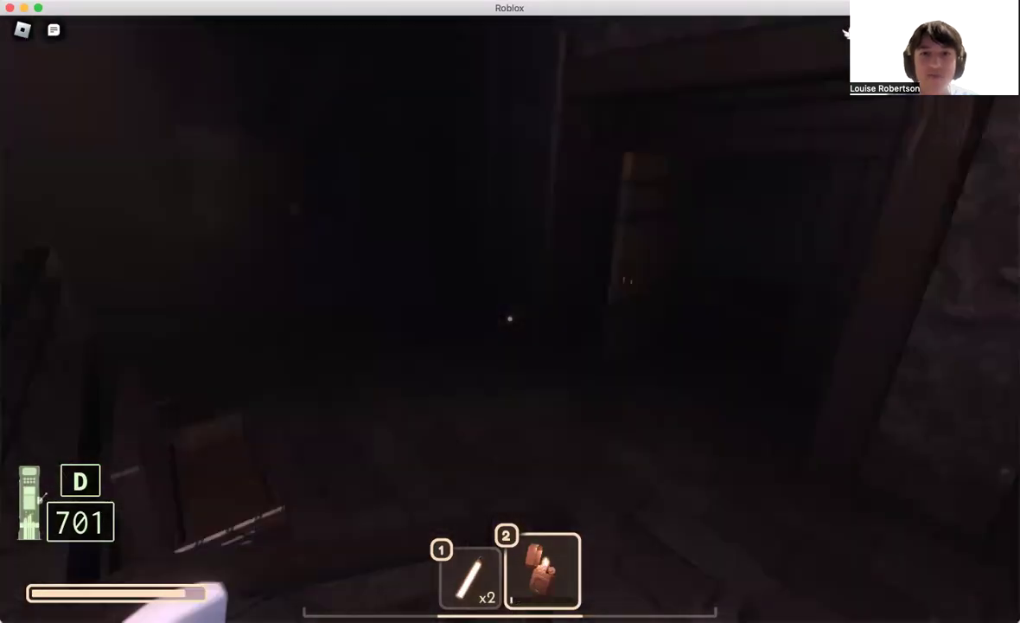
{"action": "key", "text": "w"}
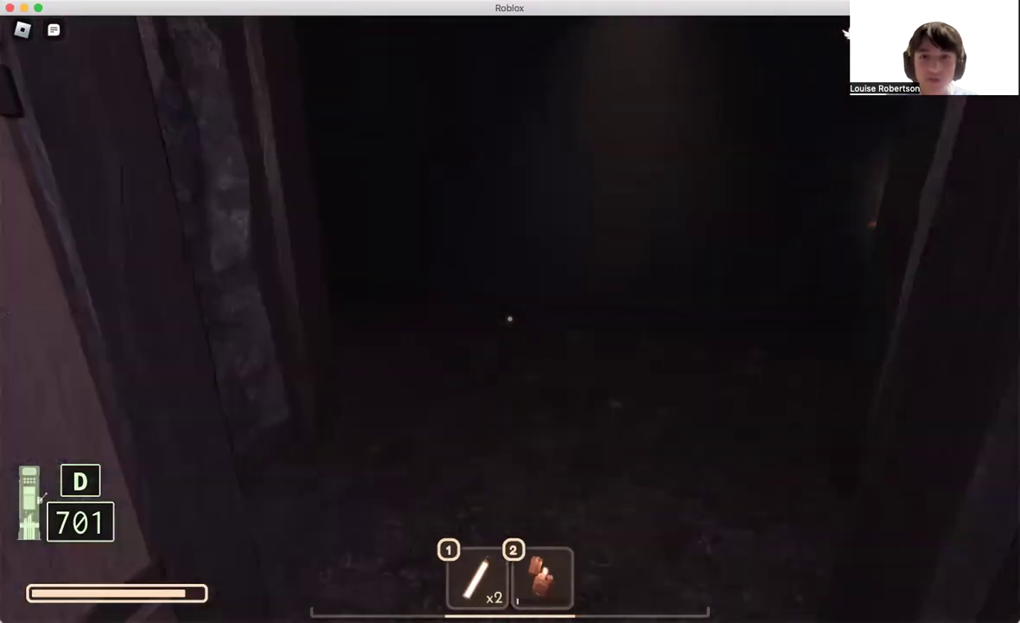
{"action": "key", "text": "w"}
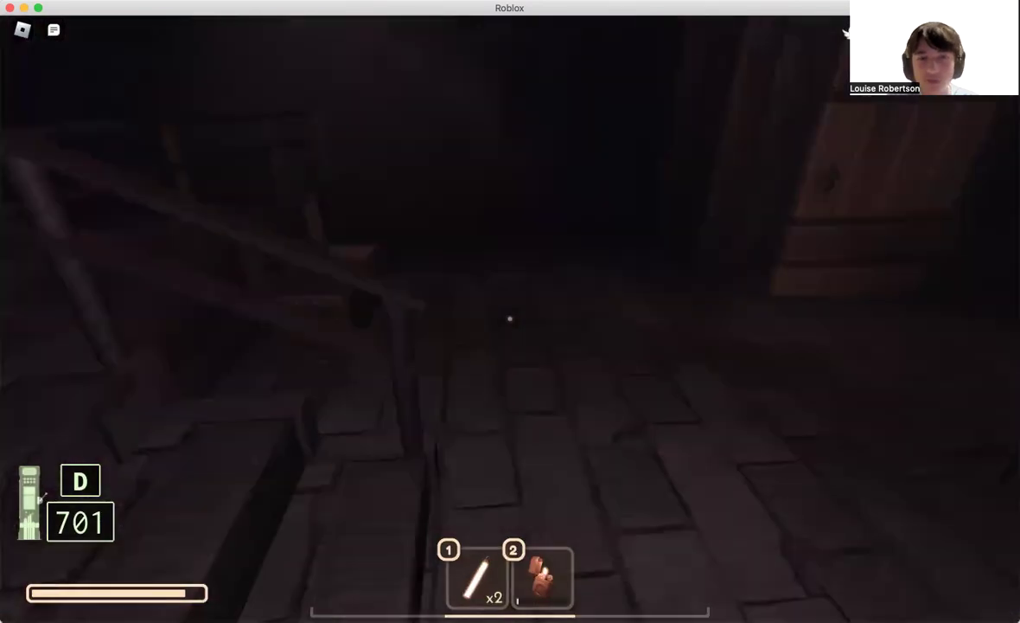
{"action": "key", "text": "w"}
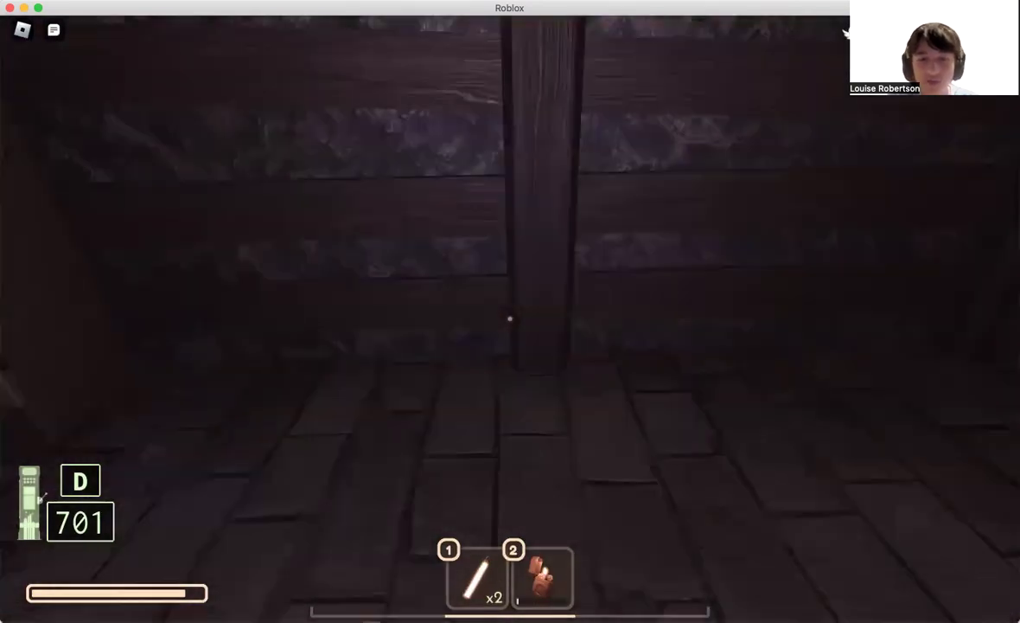
{"action": "key", "text": "w"}
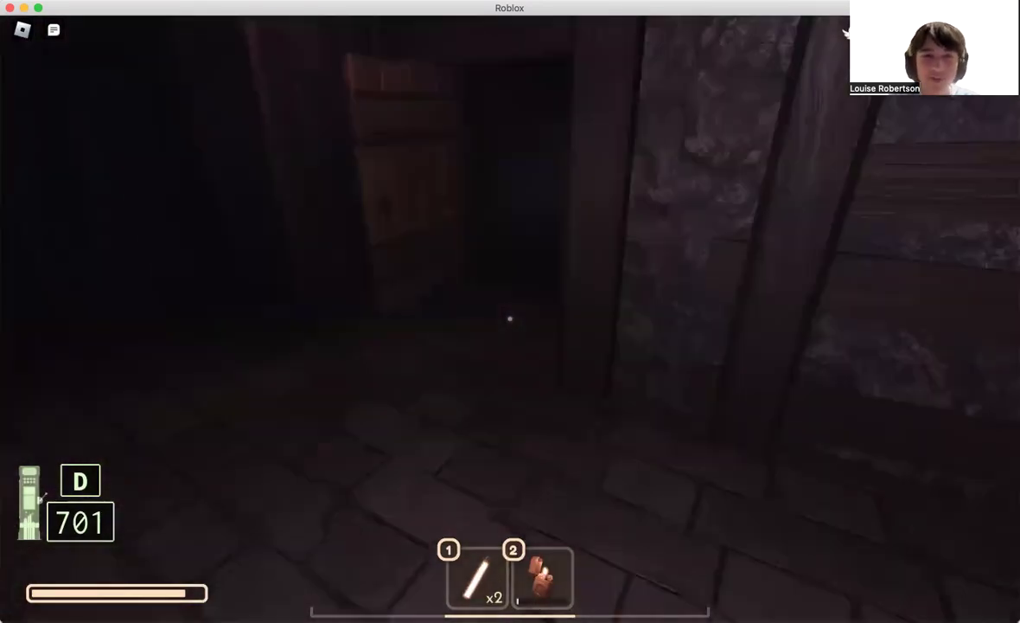
{"action": "key", "text": "w"}
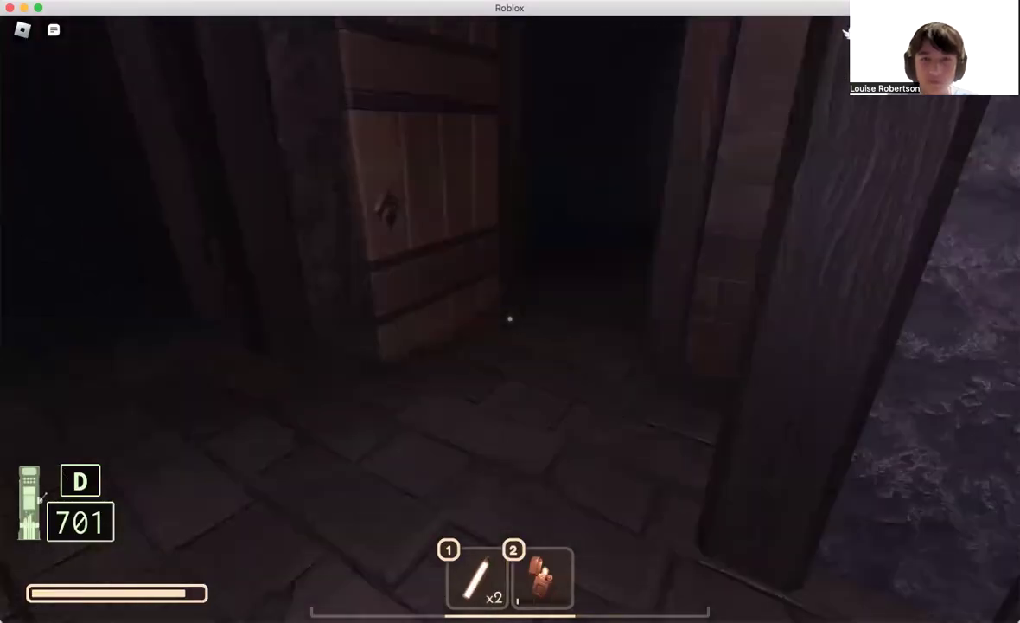
- Pass through the doorway and down the corridor, past the stone pillar, to the lamp-lit lockers
{"action": "key", "text": "w"}
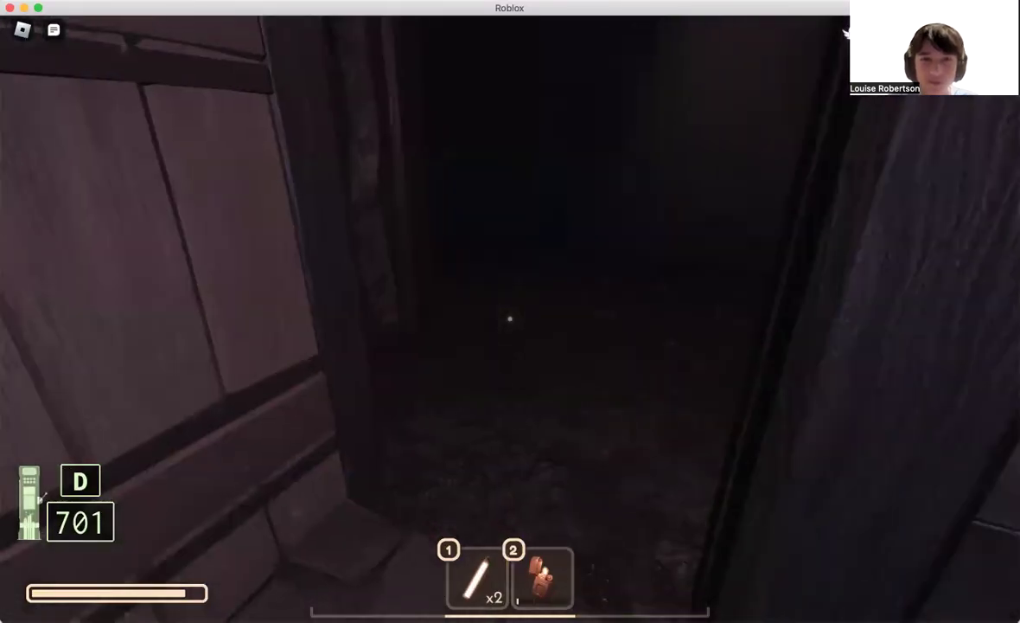
{"action": "key", "text": "w"}
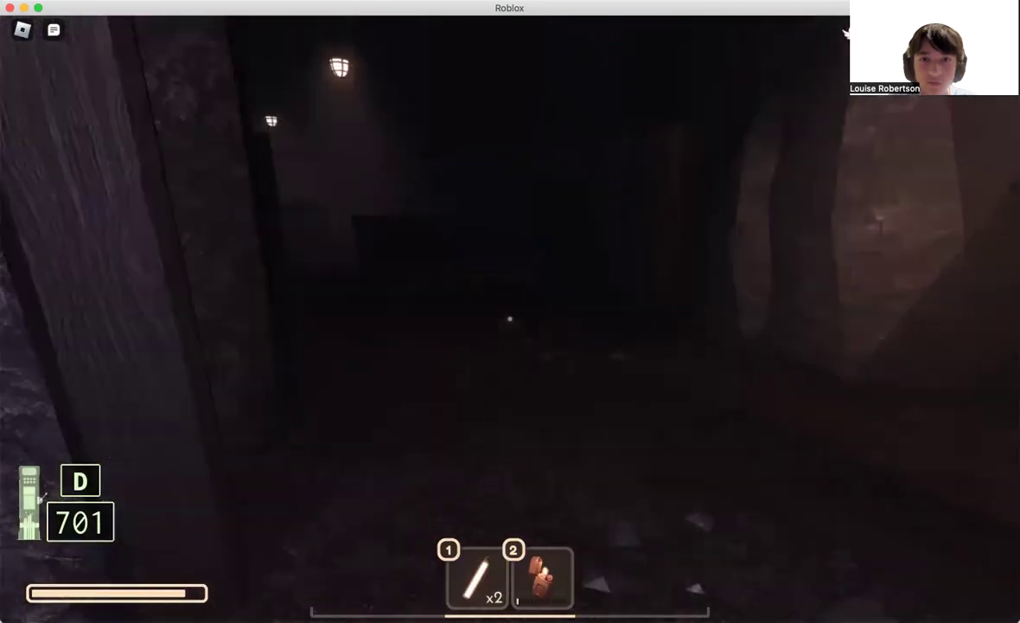
{"action": "key", "text": "w"}
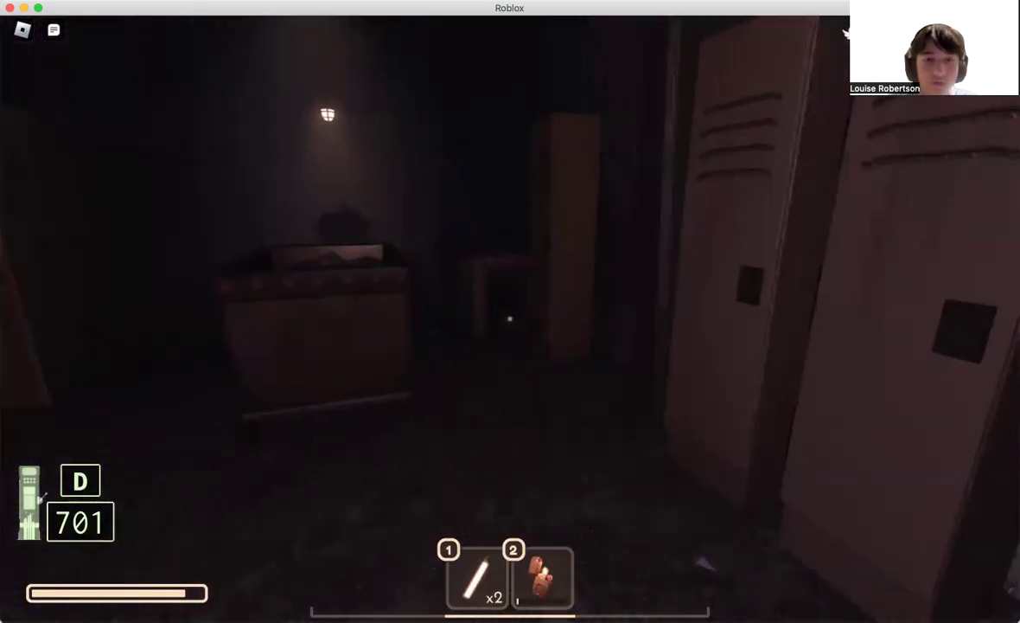
{"action": "key", "text": "w"}
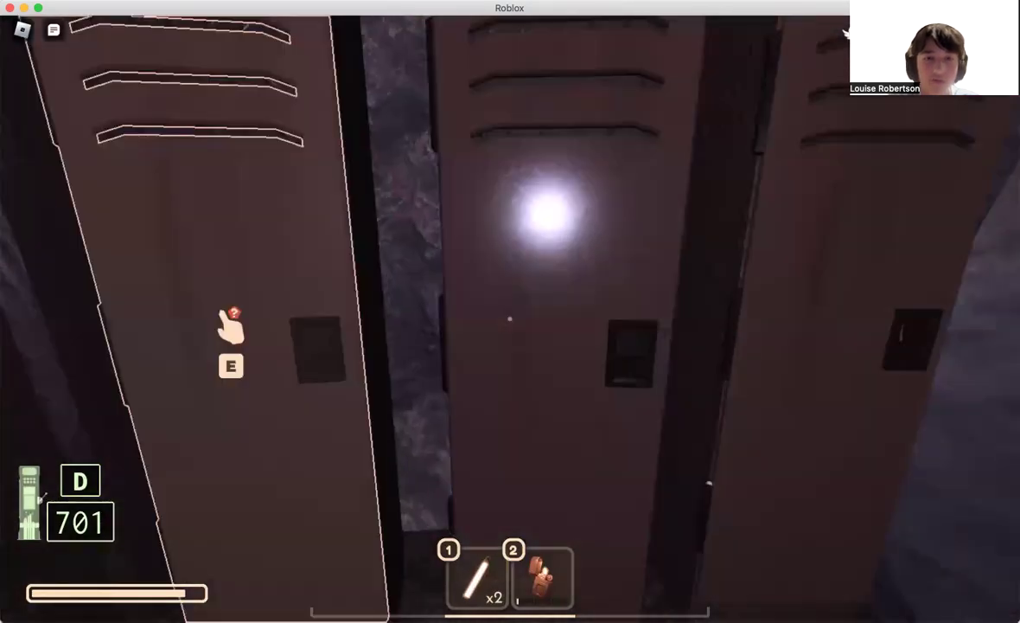
{"action": "key", "text": "w"}
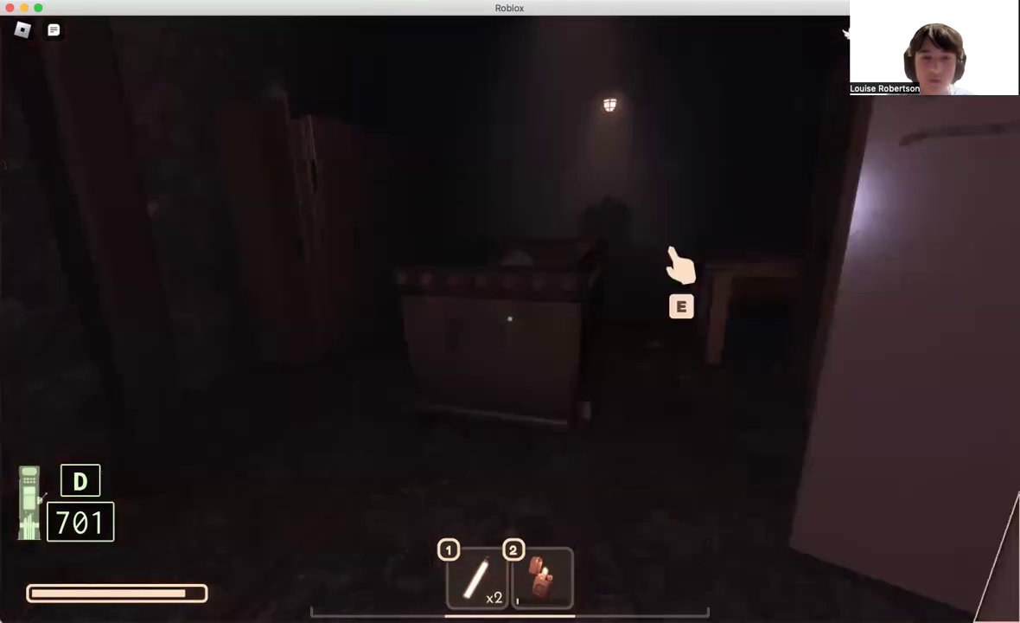
{"action": "key", "text": "w"}
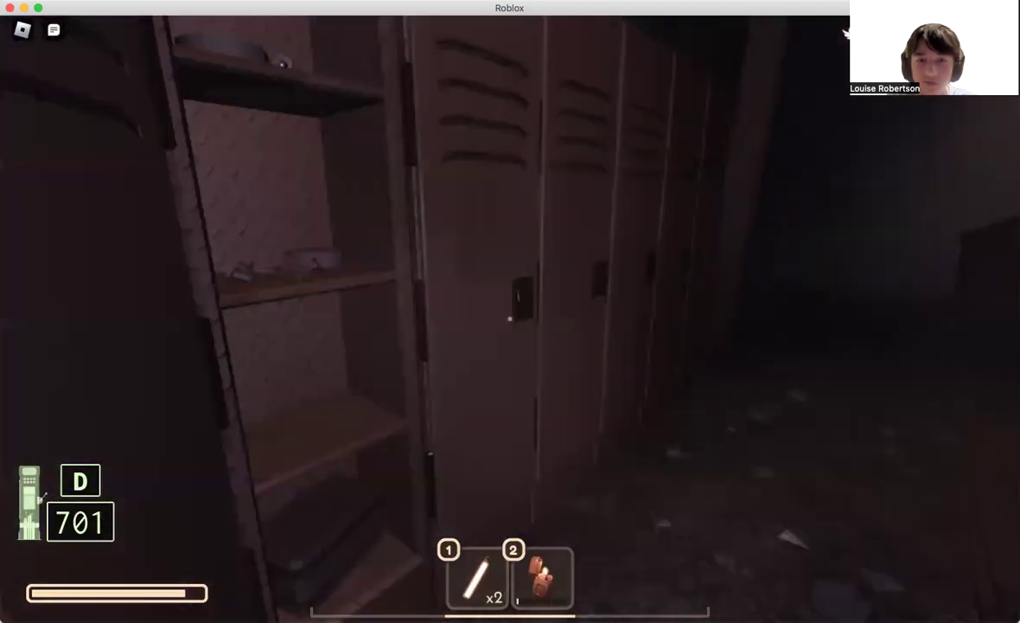
- Take a glowstick from the locker, then head past the crate into the corridor
{"action": "key", "text": "e"}
{"action": "key", "text": "e"}
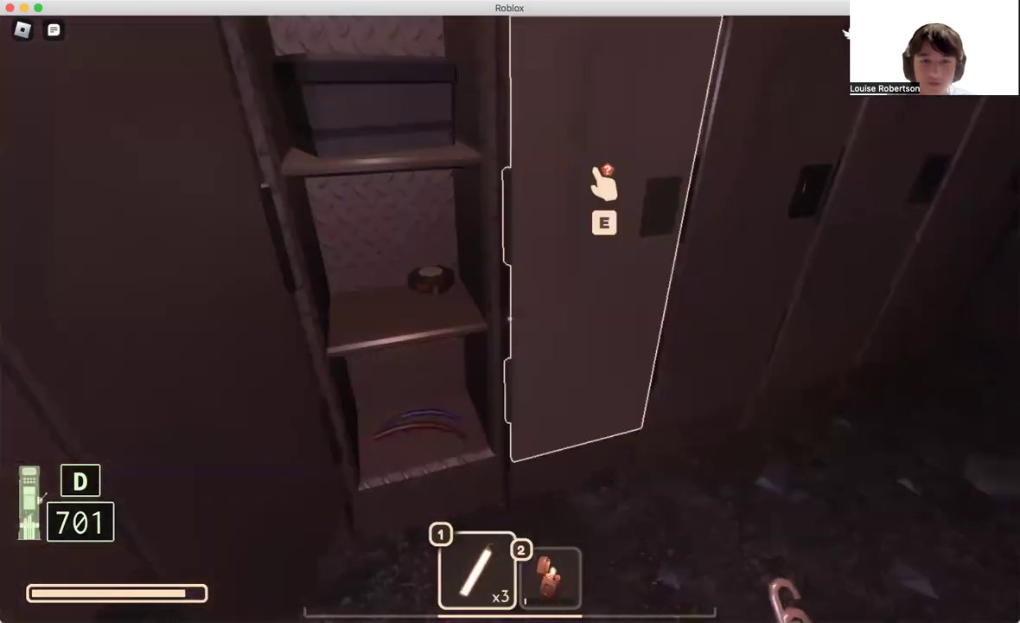
{"action": "key", "text": "w"}
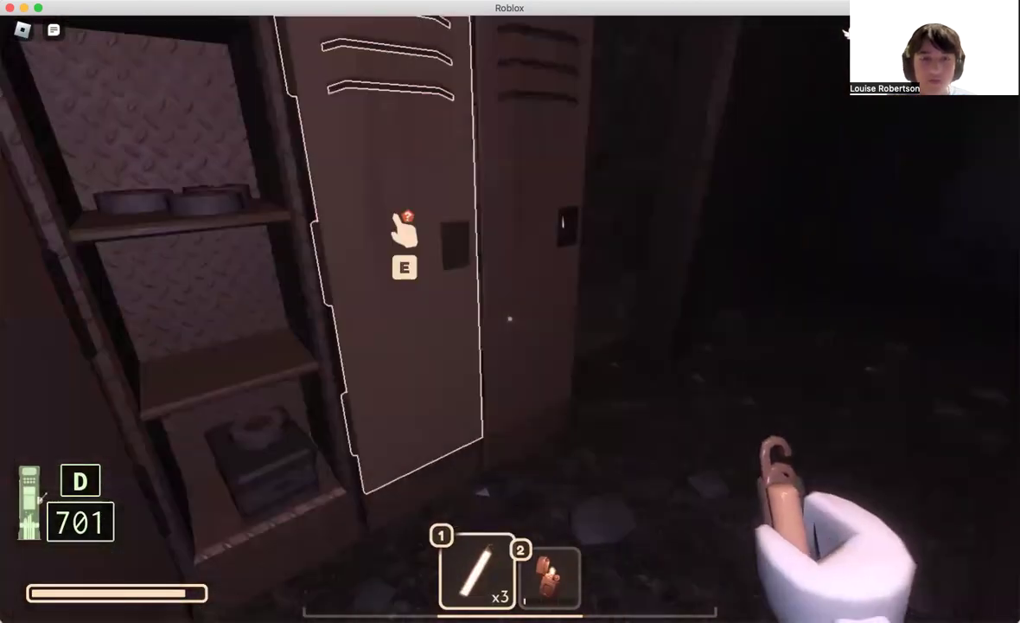
{"action": "key", "text": "w"}
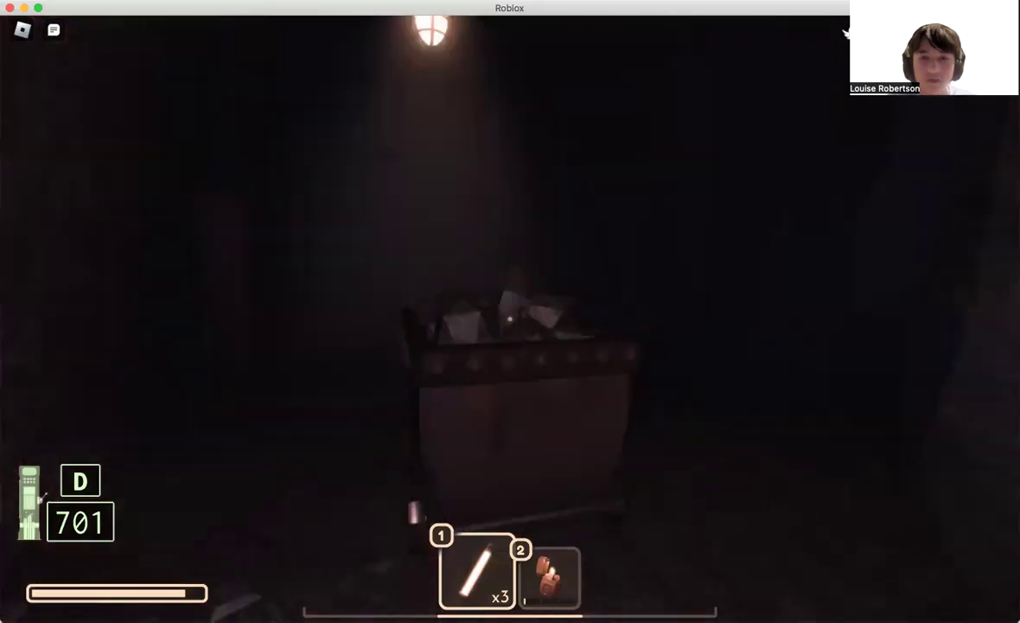
{"action": "key", "text": "w"}
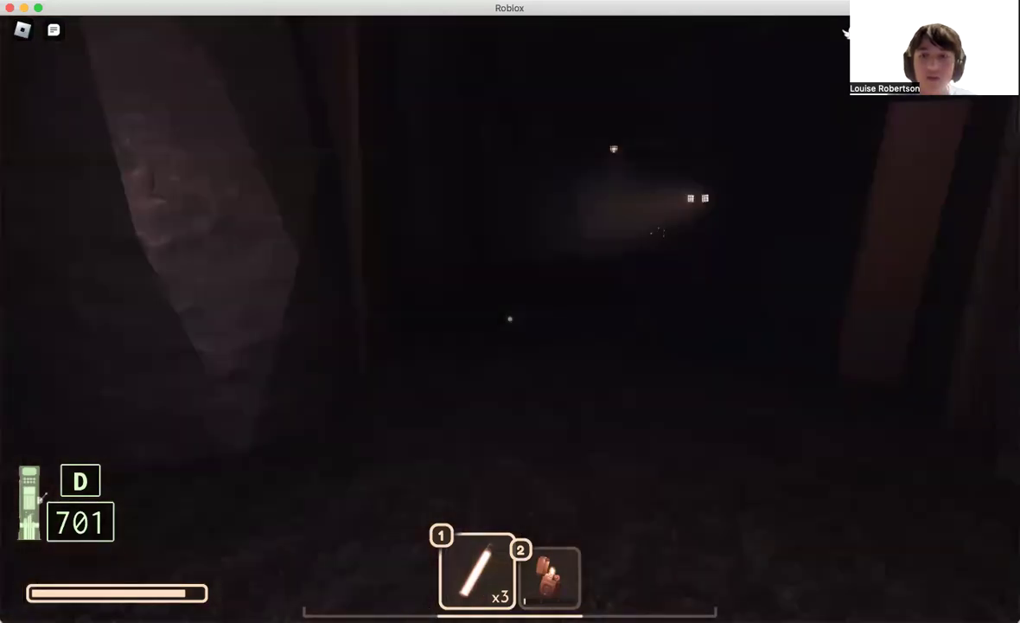
- Walk the dark corridor deep into the cave, where Grumble kills the player at Door 150
{"action": "key", "text": "w"}
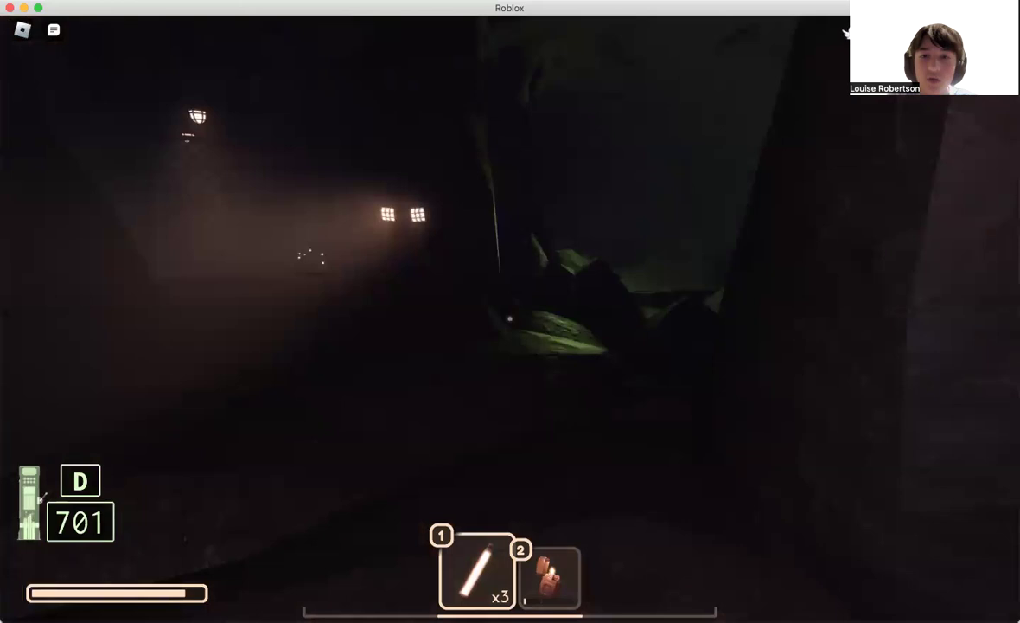
{"action": "key", "text": "w"}
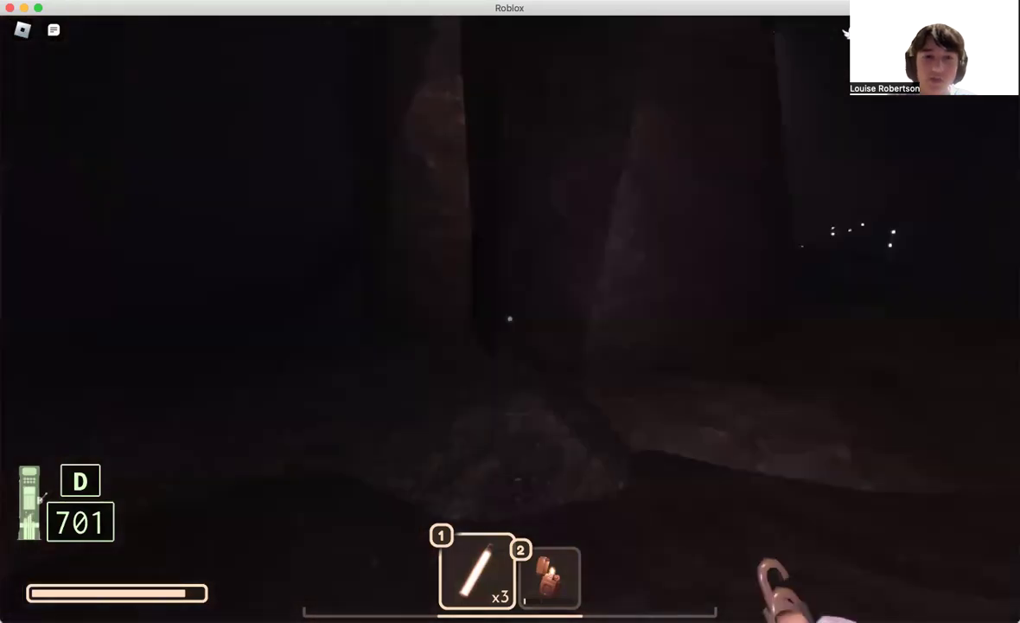
{"action": "key", "text": "w"}
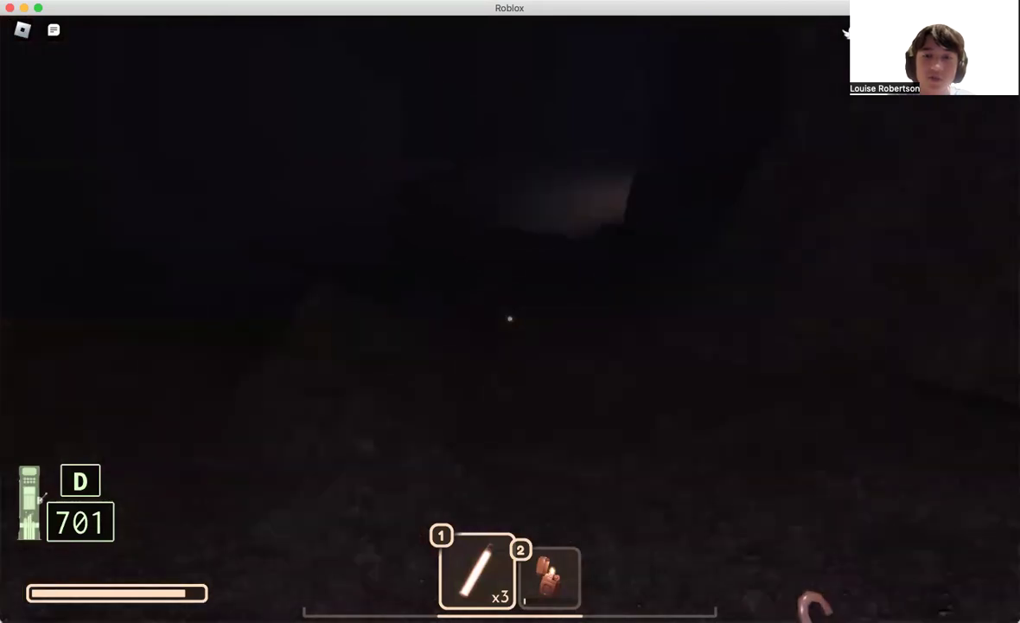
{"action": "key", "text": "w"}
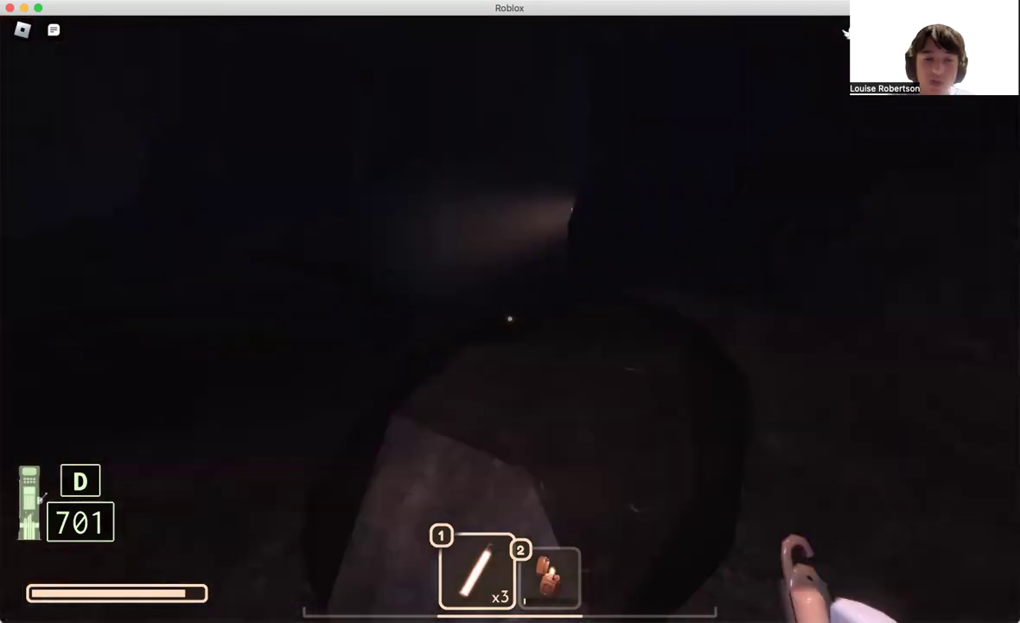
{"action": "key", "text": "w"}
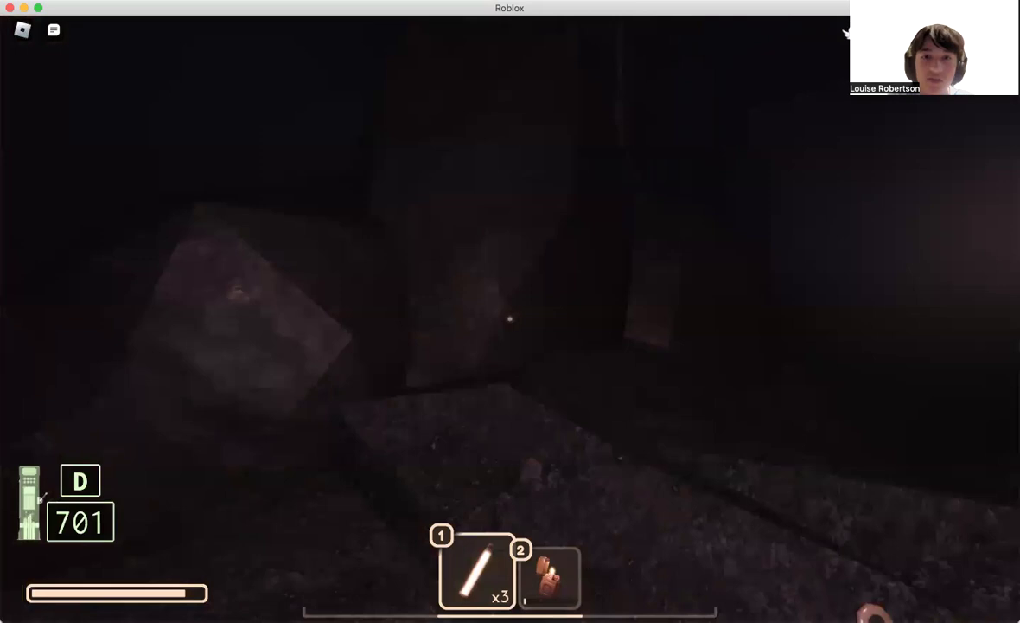
{"action": "key", "text": "w"}
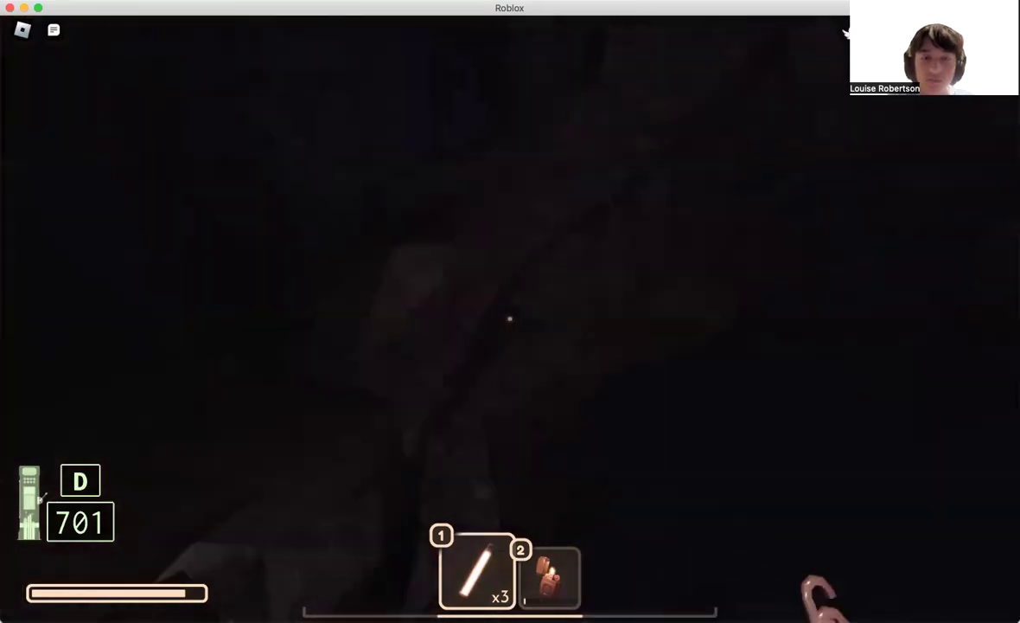
{"action": "key", "text": "w"}
{"action": "key", "text": "w"}
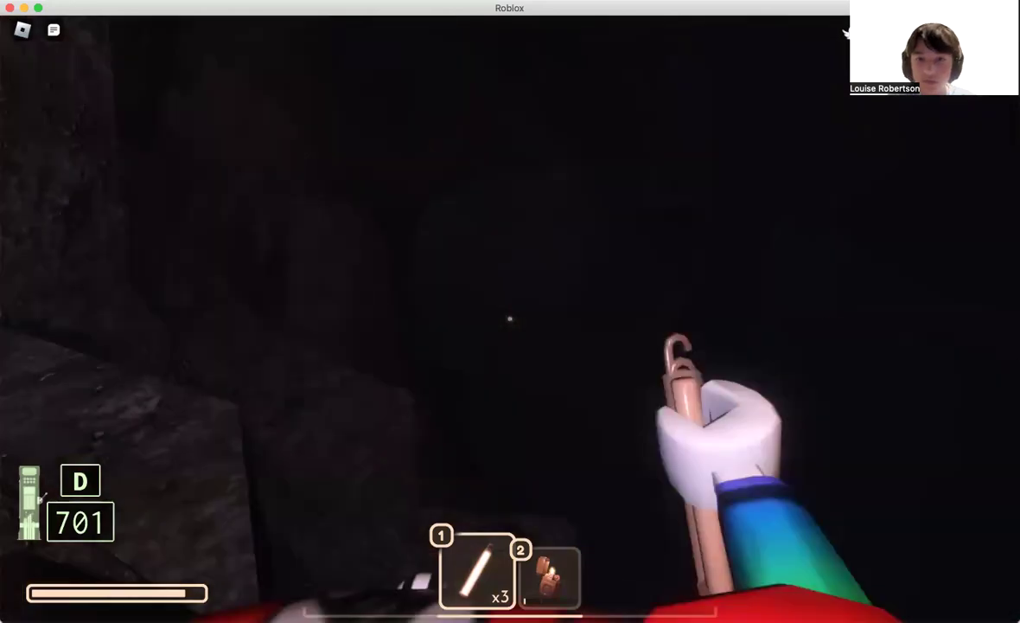
{"action": "key", "text": "w"}
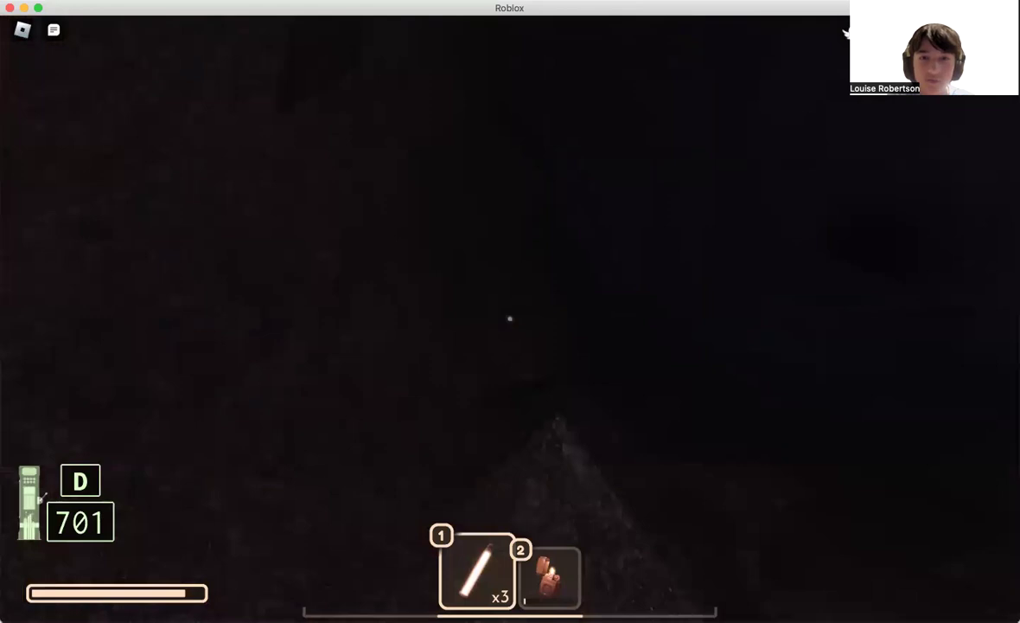
{"action": "key", "text": "w"}
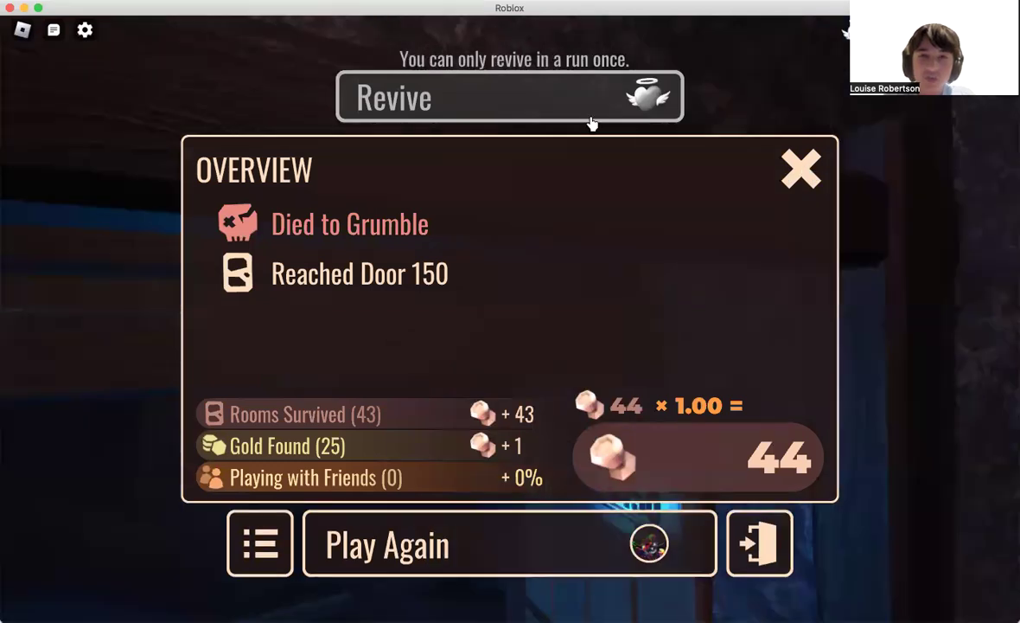
- Close the OVERVIEW panel showing 44 earned after 43 rooms
{"action": "left_click", "coordinate": [801, 171]}
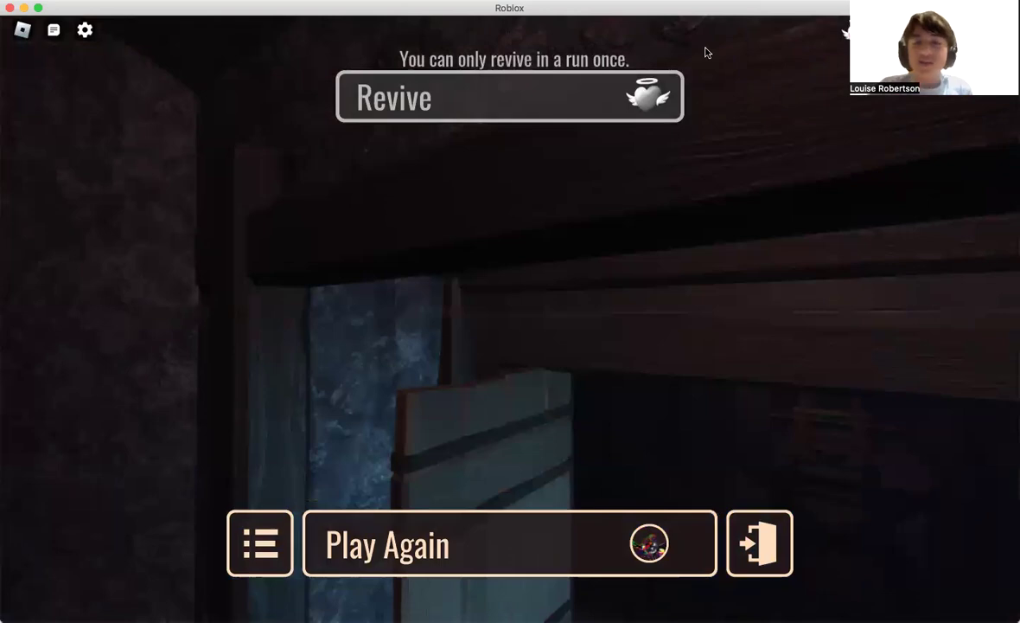